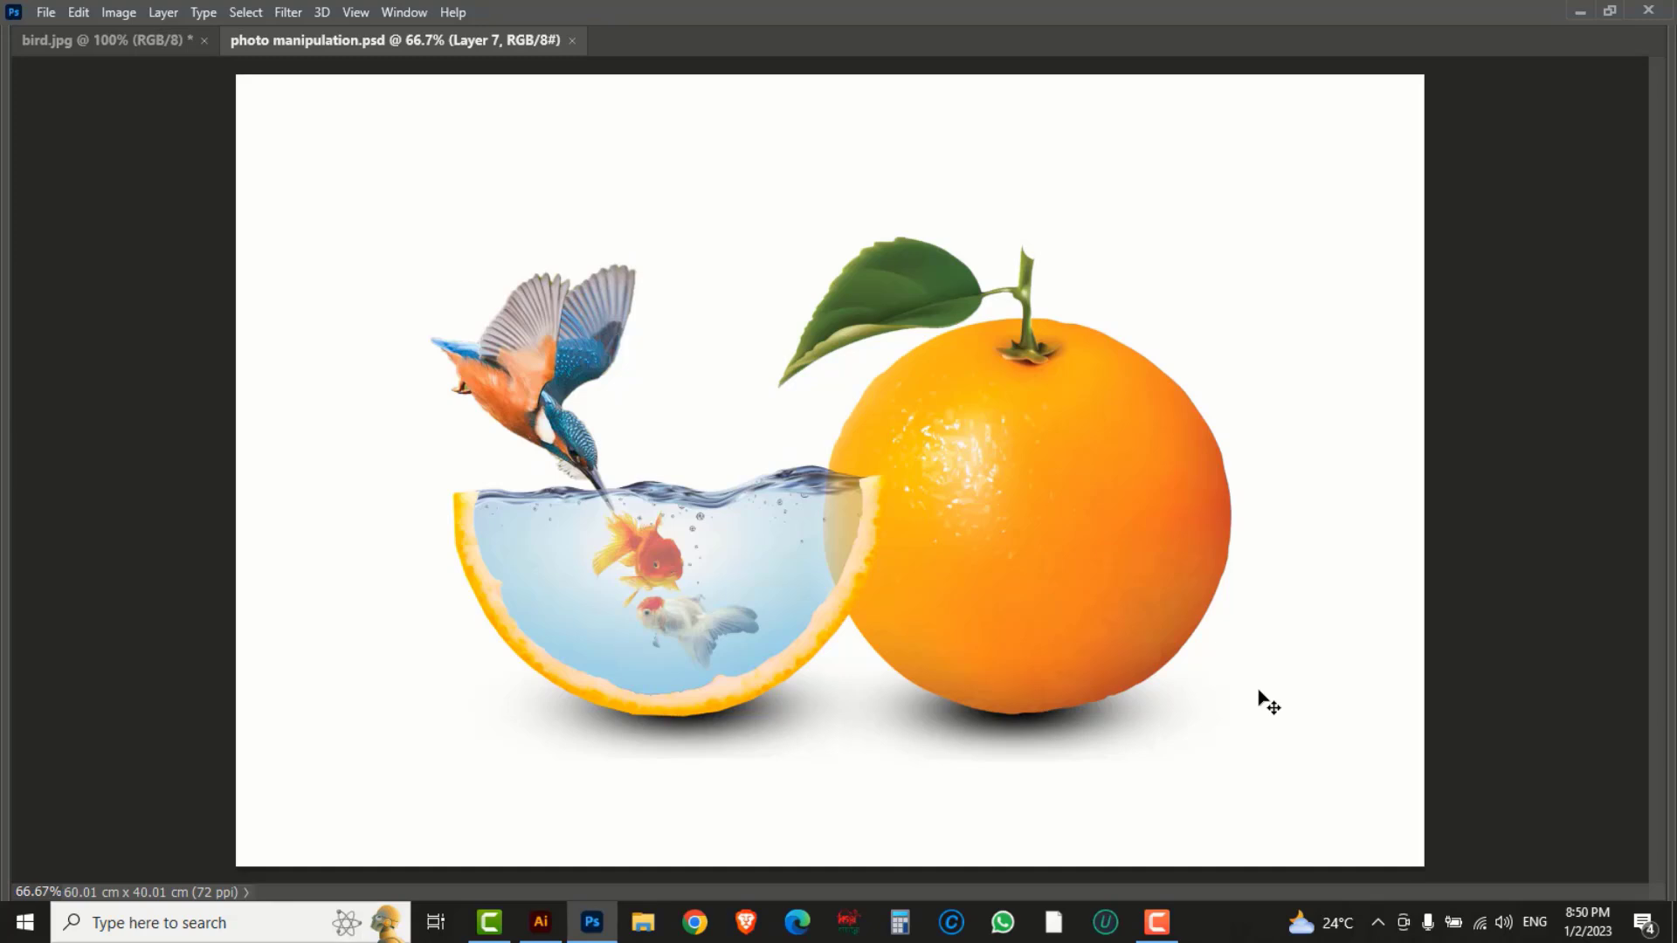
Close the photo manipulation.psd and bird.jpg documents after restoring the hidden workspace panels.
key(Tab)
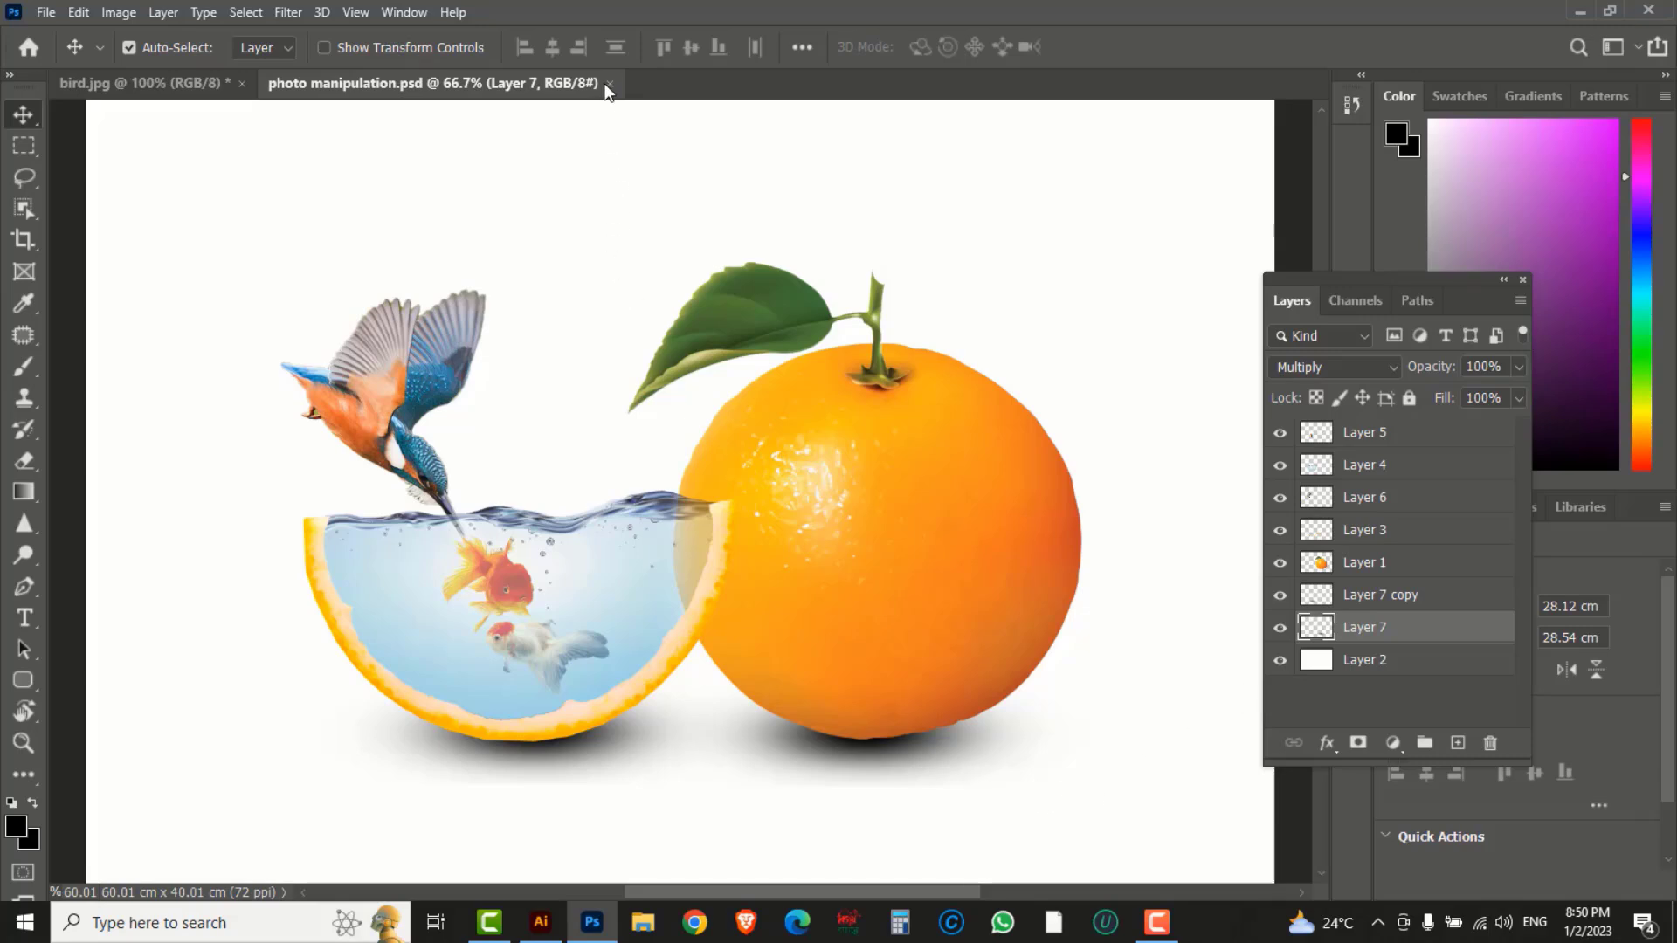
click(610, 83)
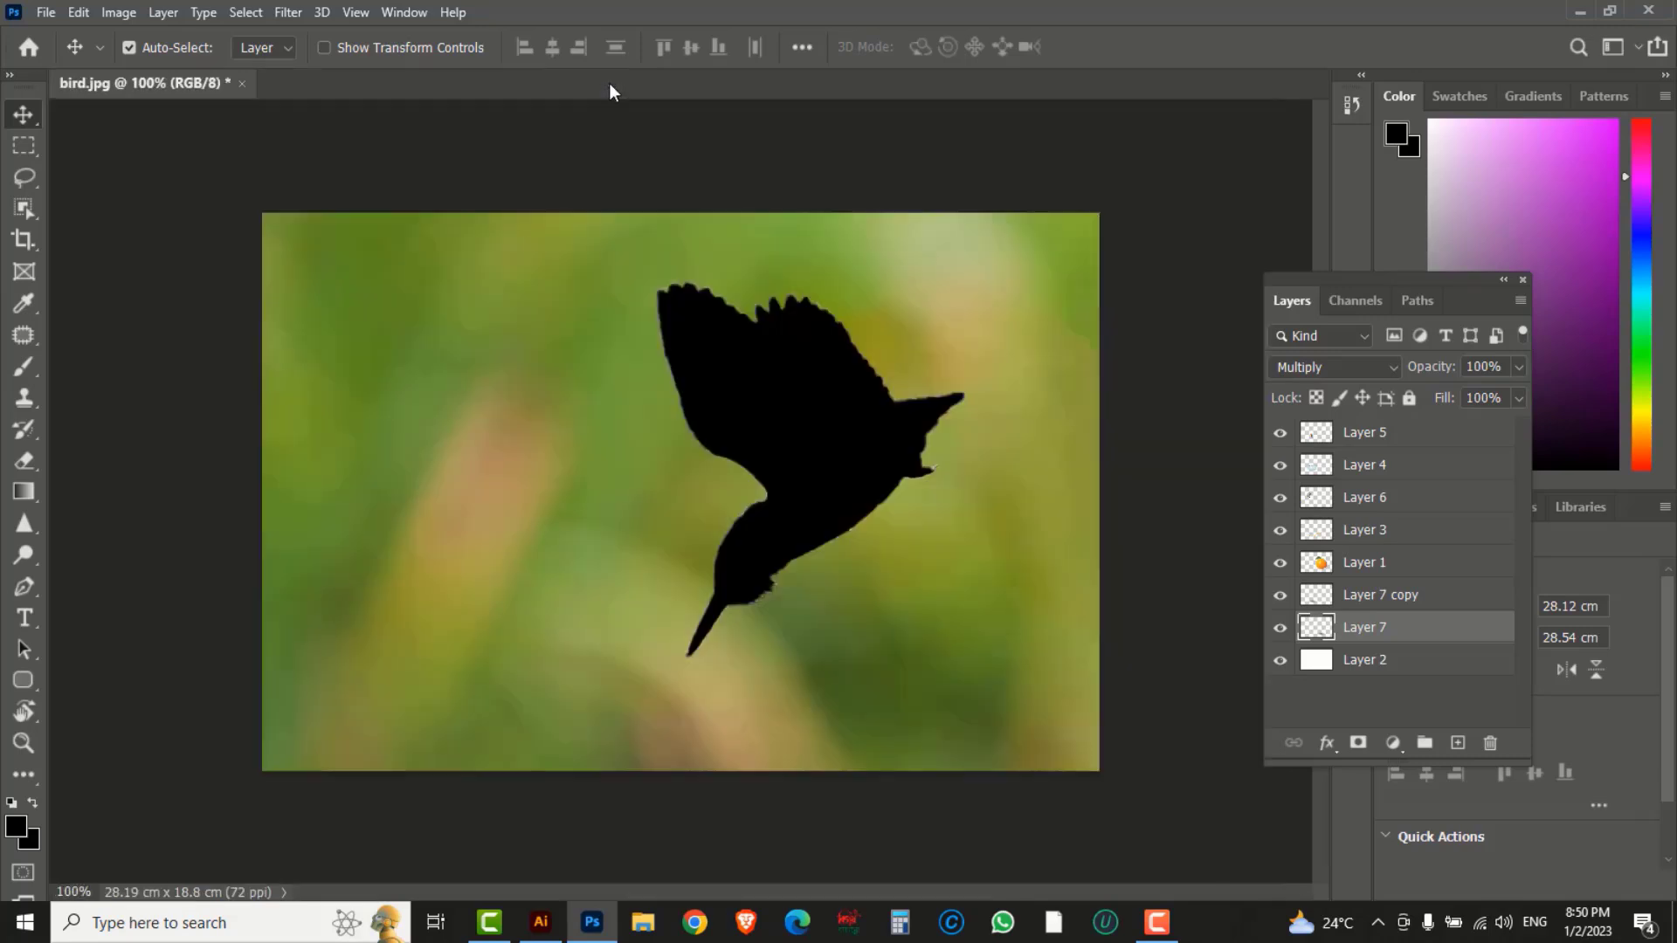
click(240, 81)
click(831, 347)
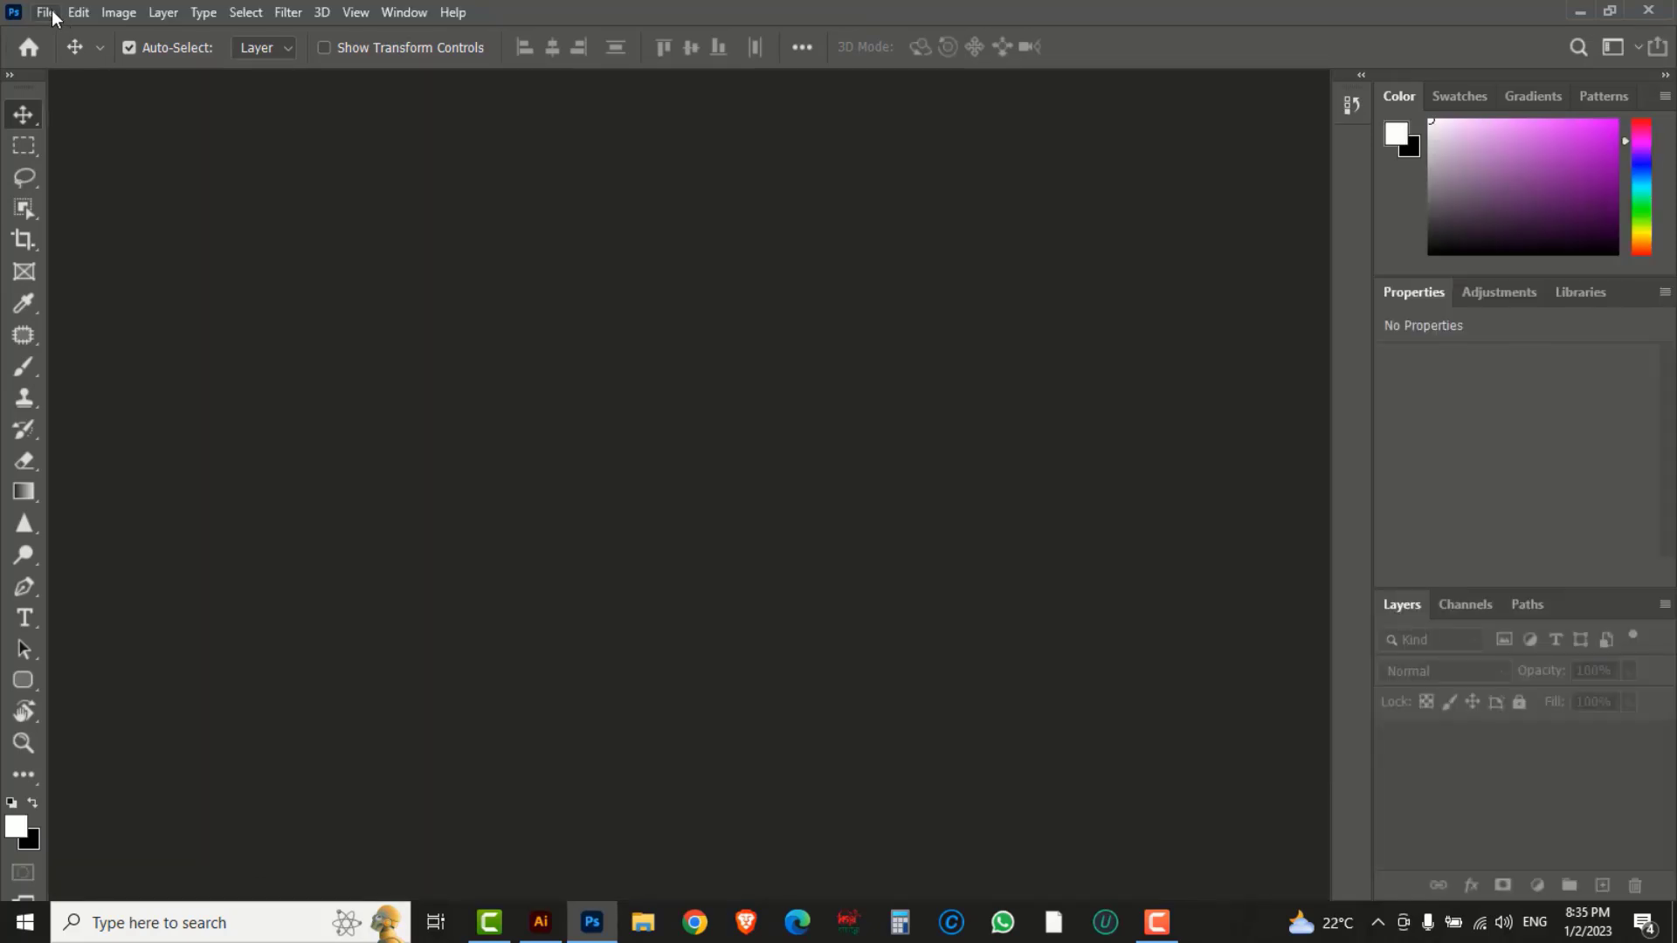
Open the bird, fish, orange slice, orange and water images together from the PHOTOMANIPULATION folder.
click(46, 13)
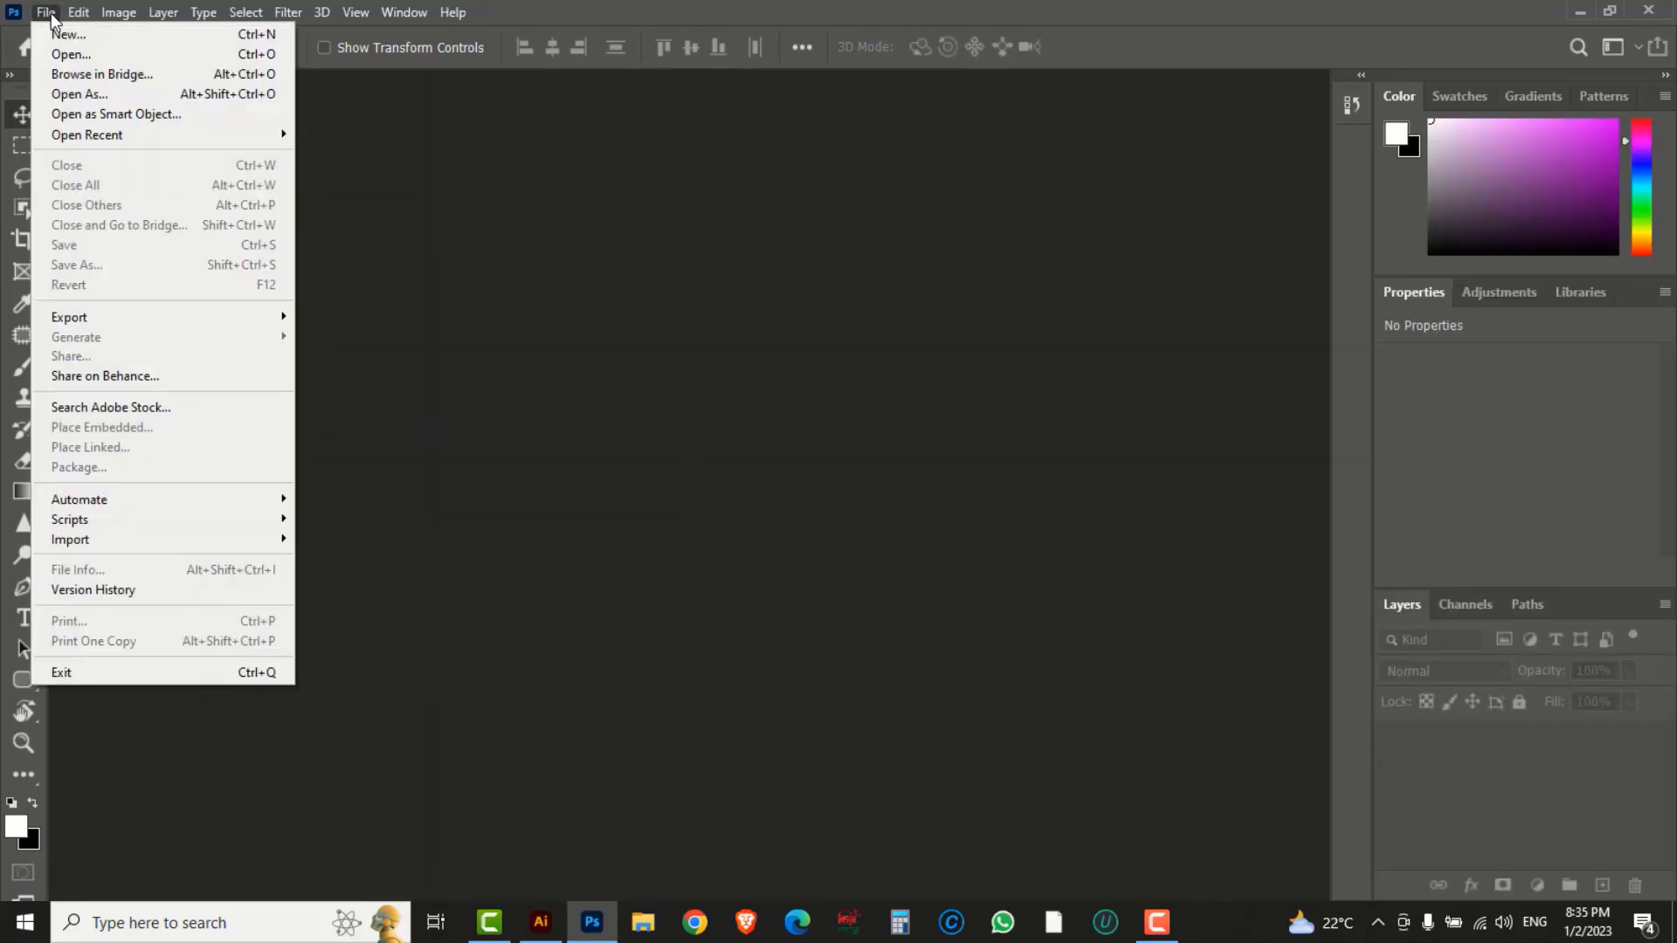
click(61, 55)
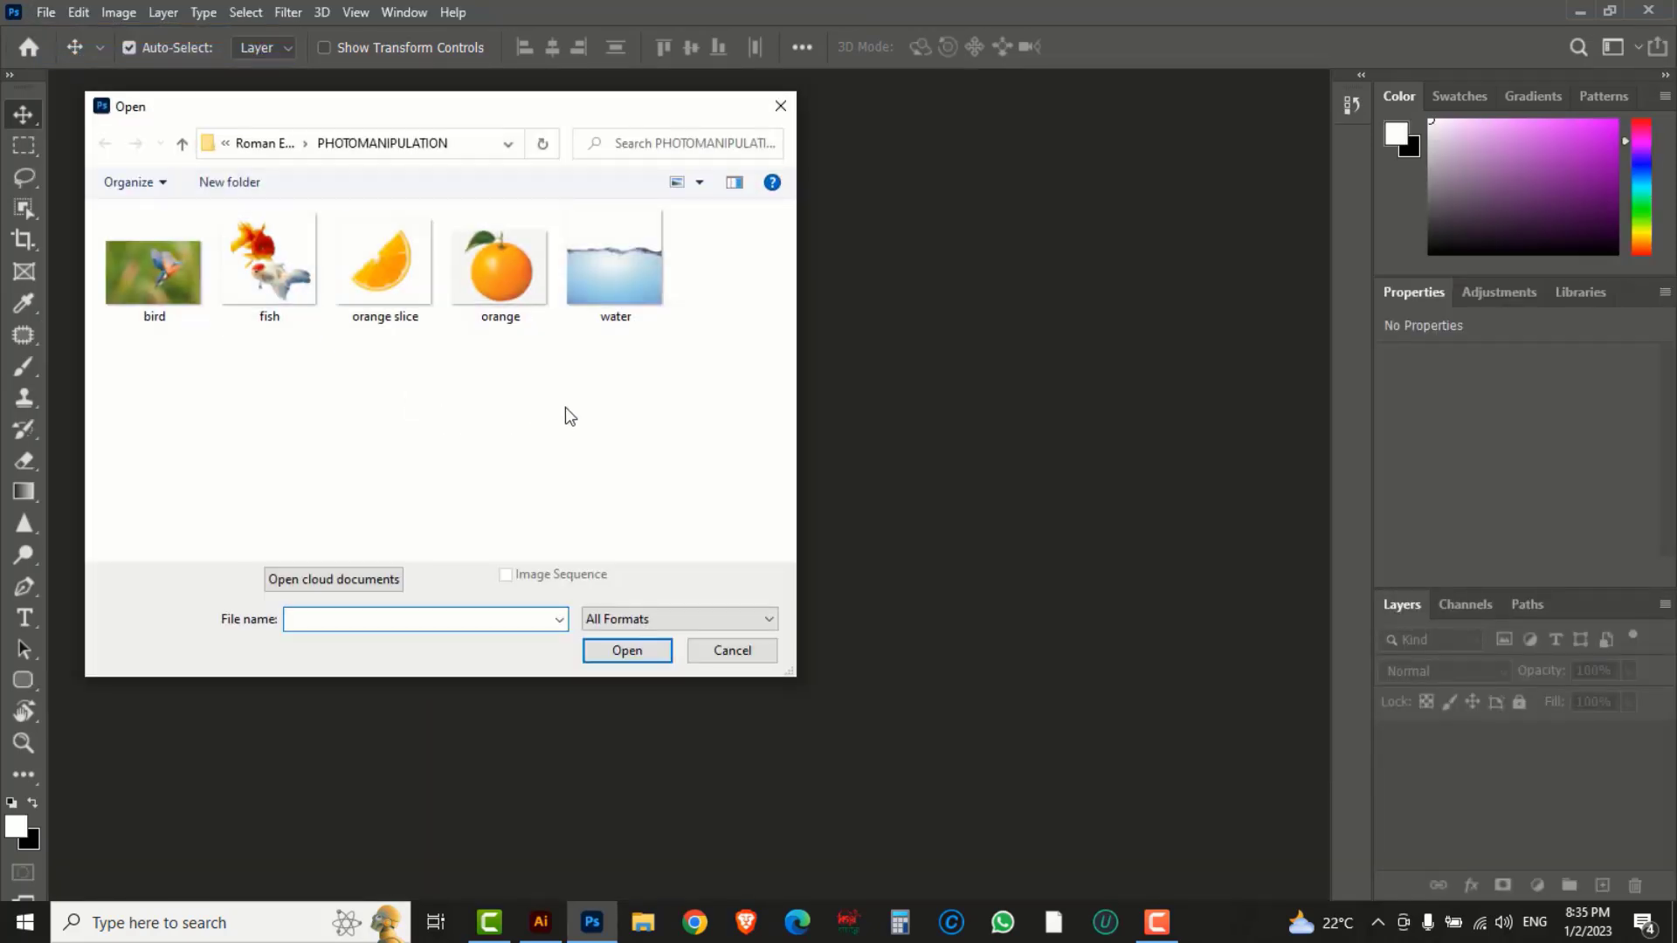
drag(643, 391, 171, 261)
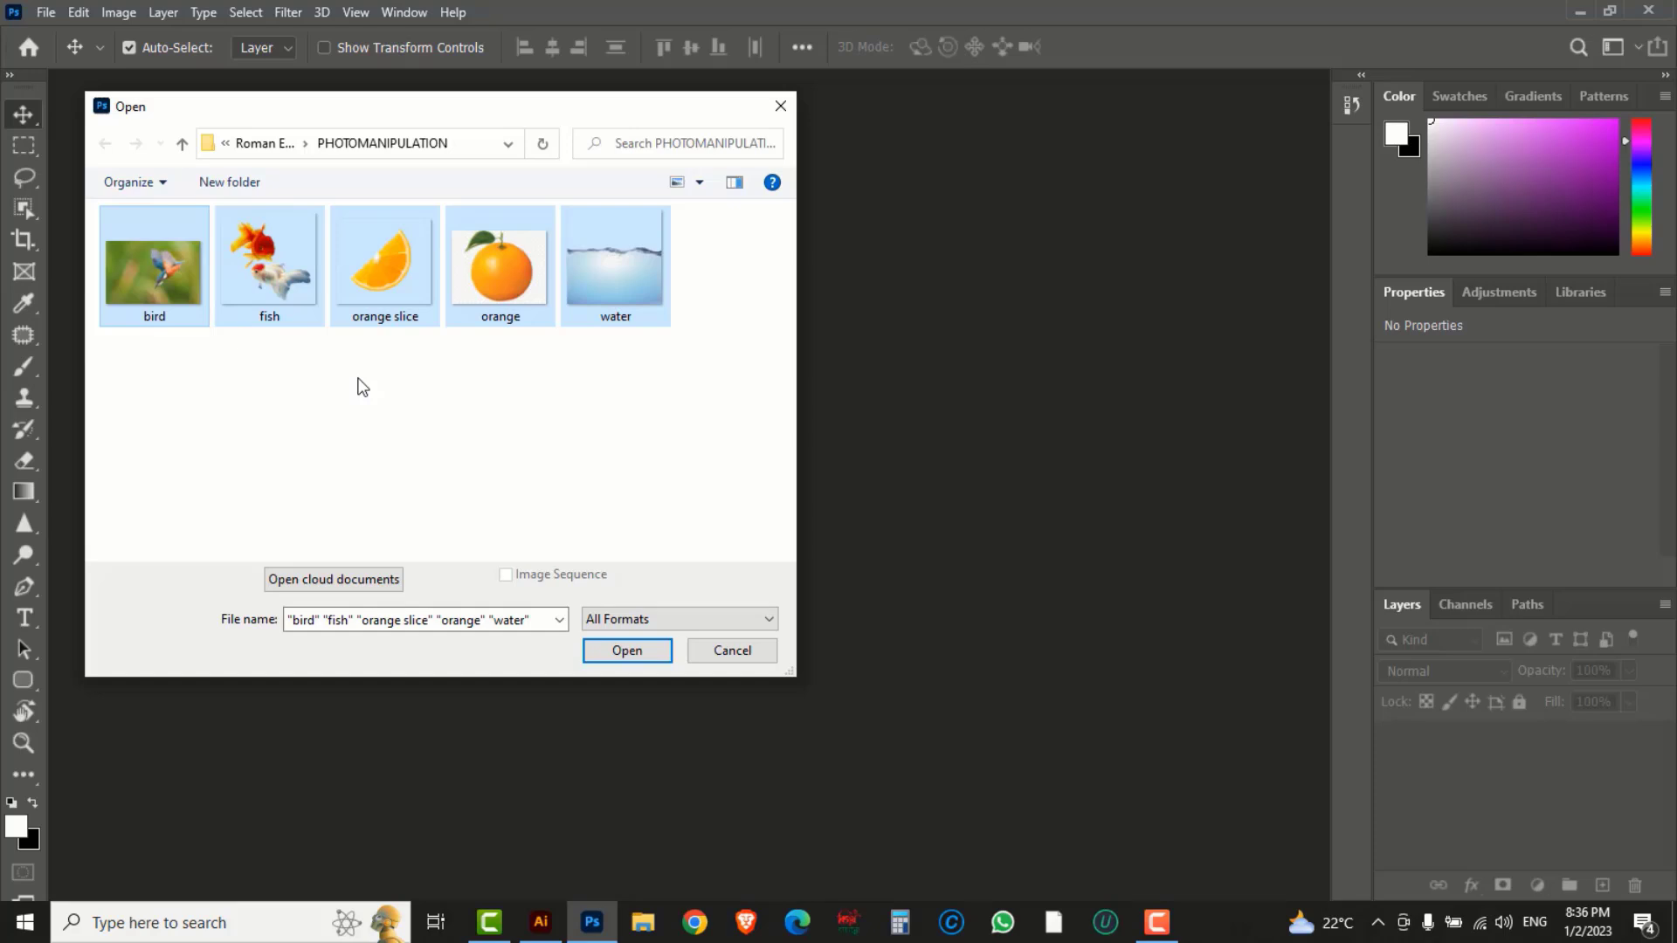
click(627, 650)
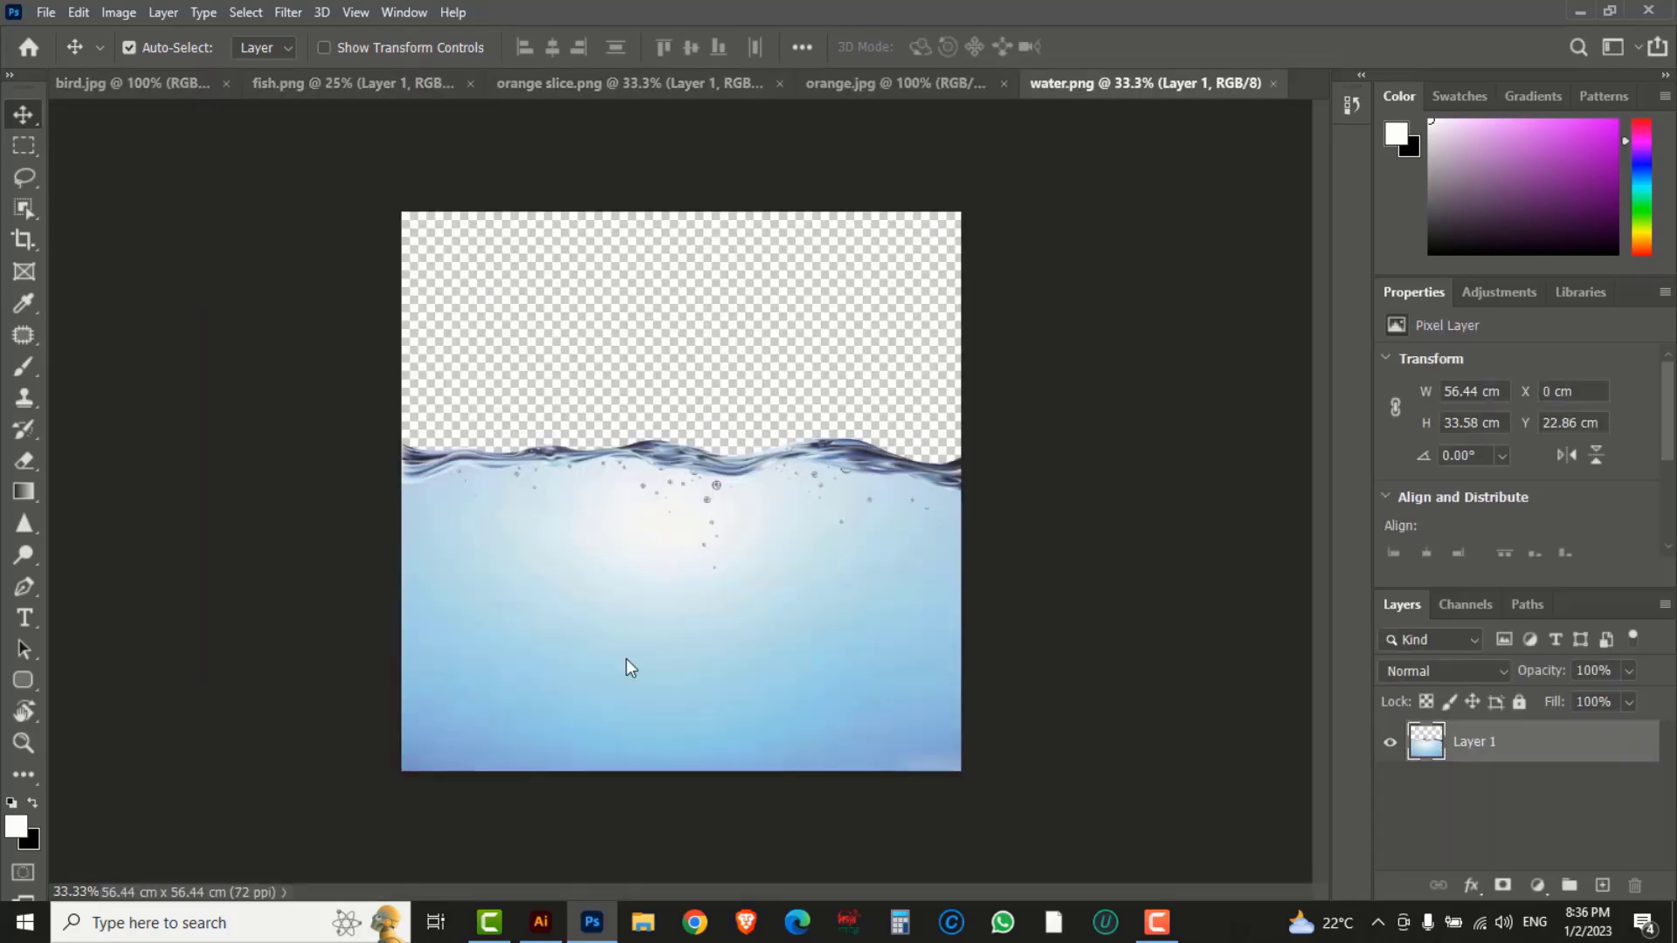
In orange.jpg, select the checkered area around the orange with the Magic Wand tool.
click(838, 87)
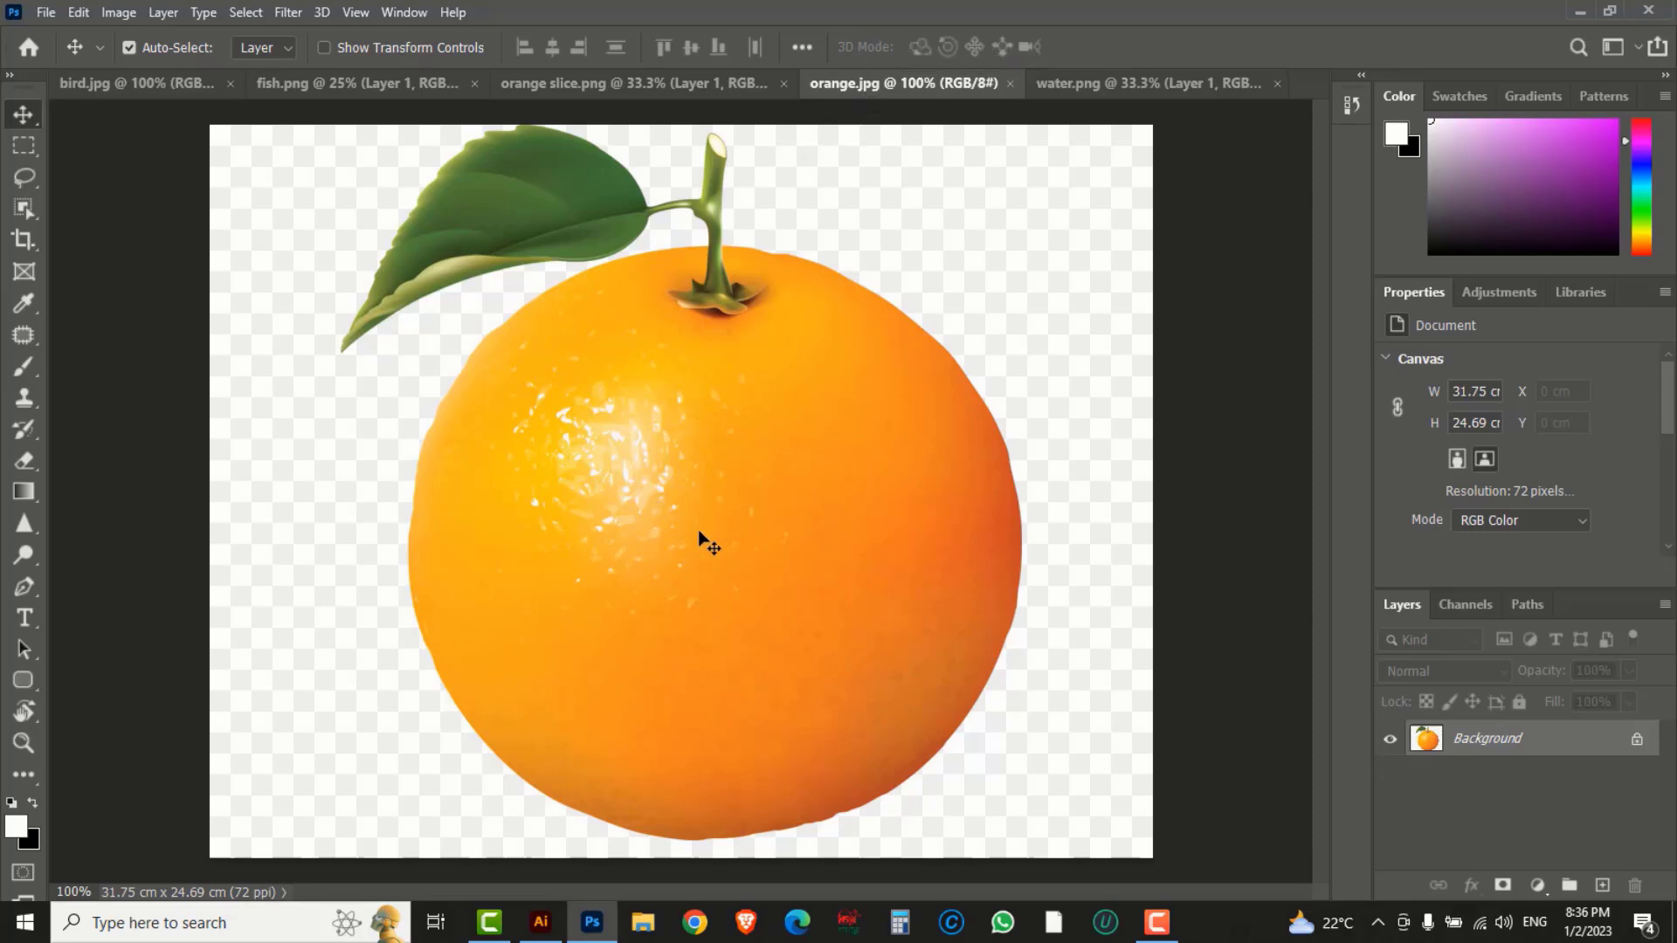
mouse_move(698, 530)
mouse_down()
mouse_move(395, 442)
mouse_move(690, 502)
mouse_up()
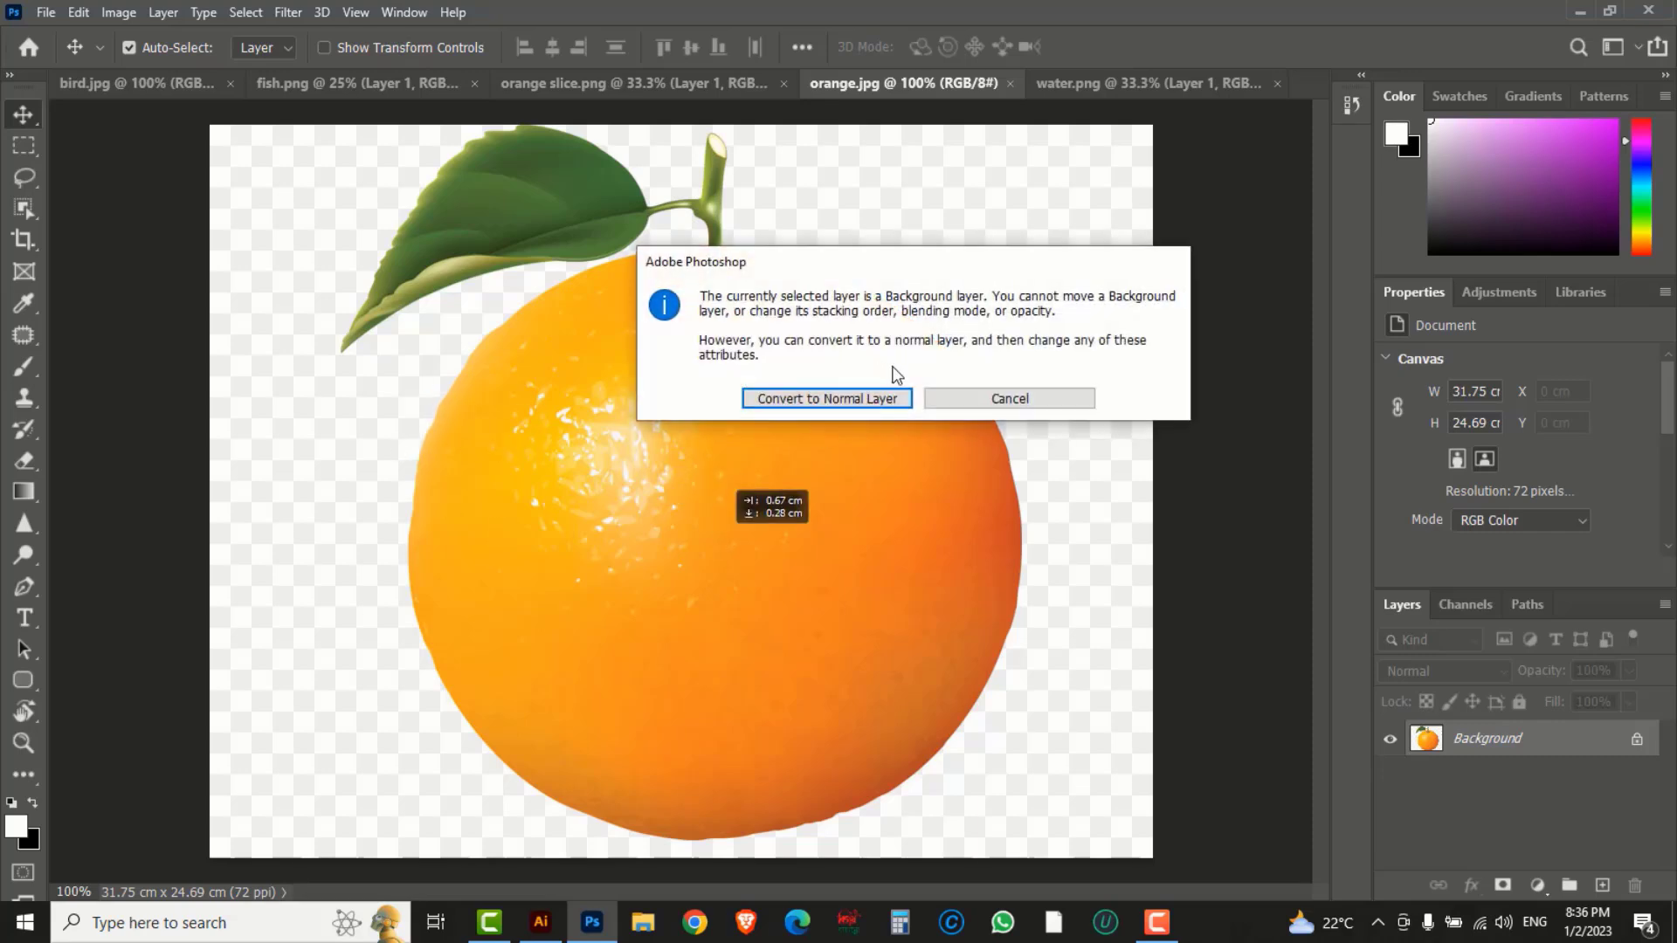
click(1006, 409)
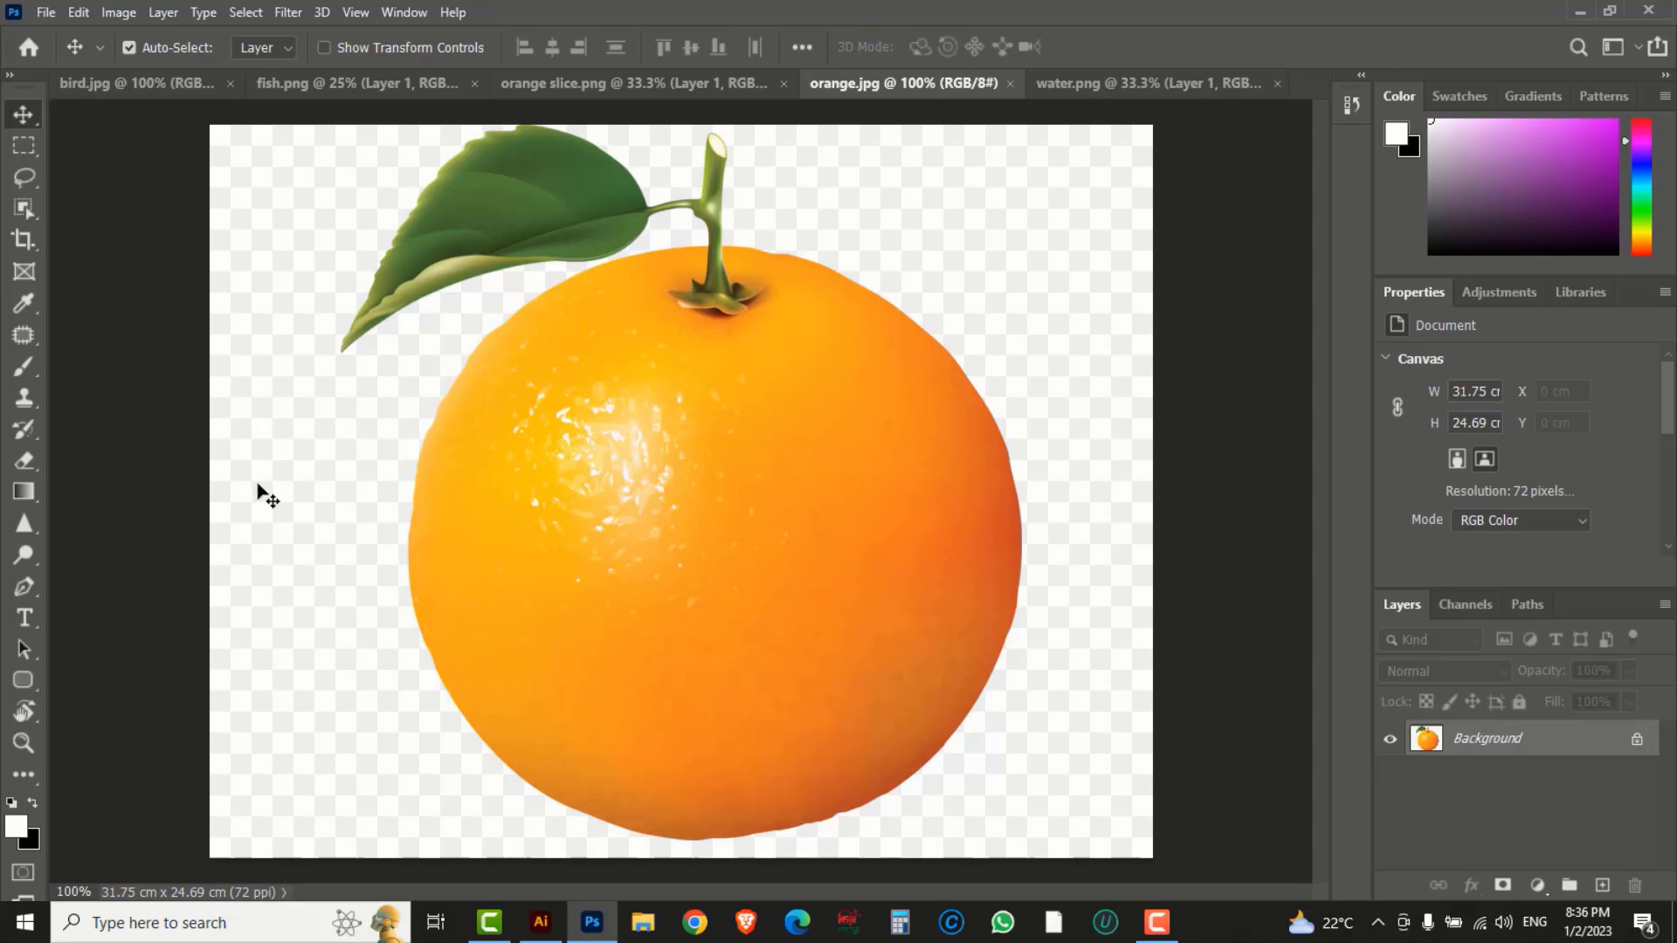
click(25, 208)
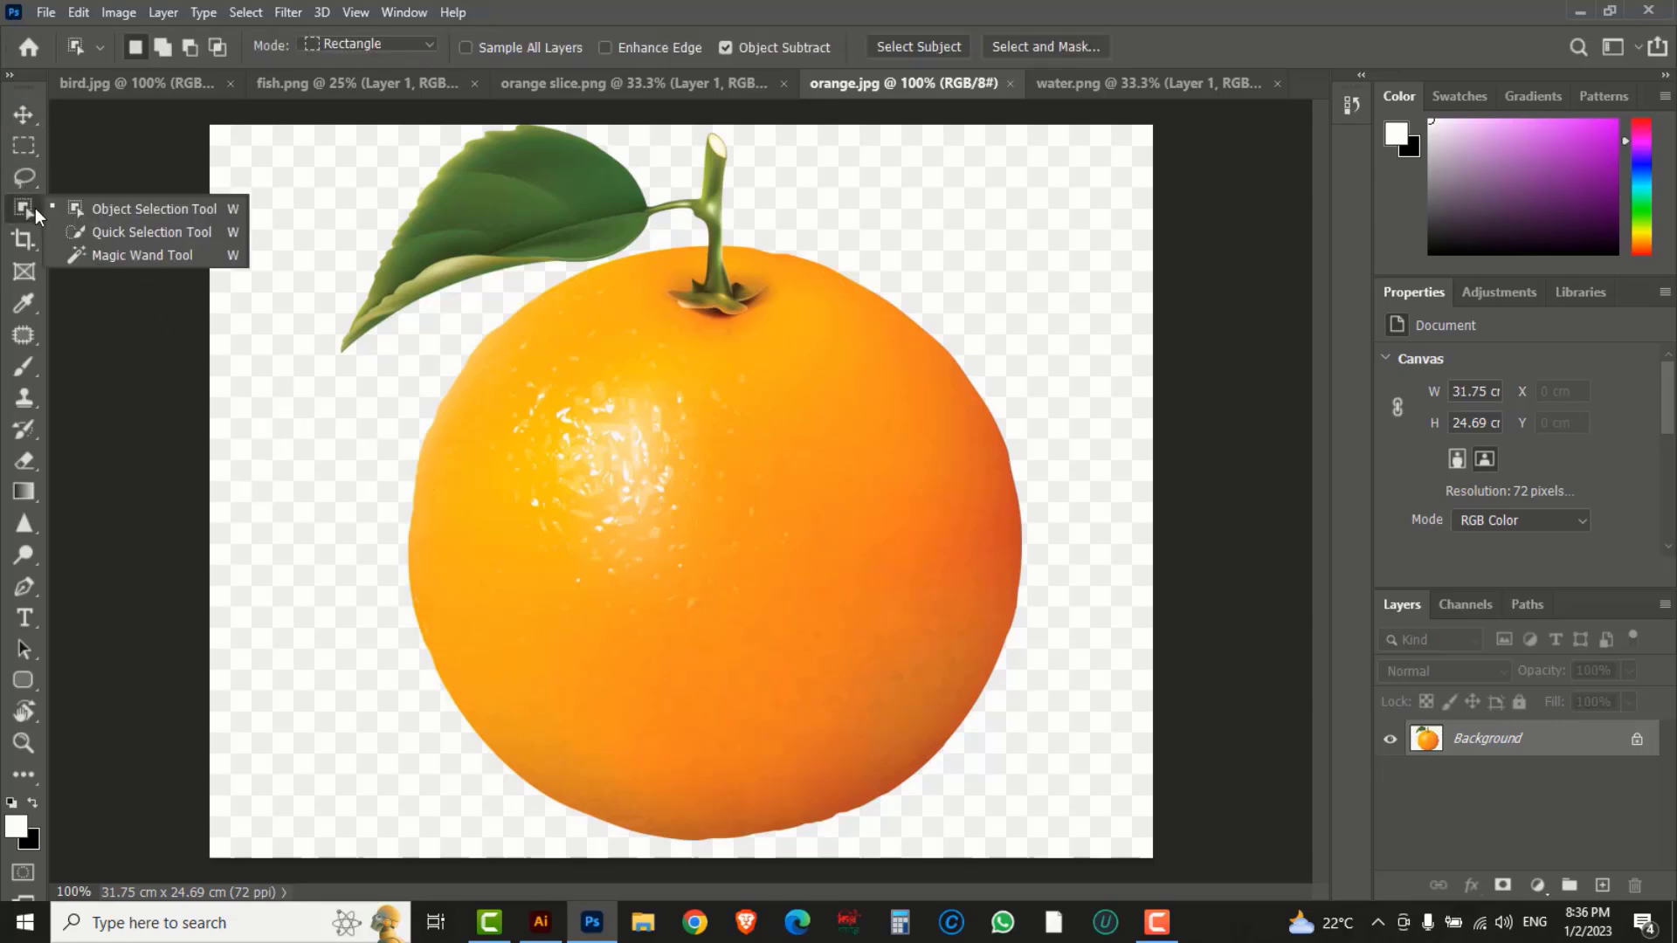
click(122, 255)
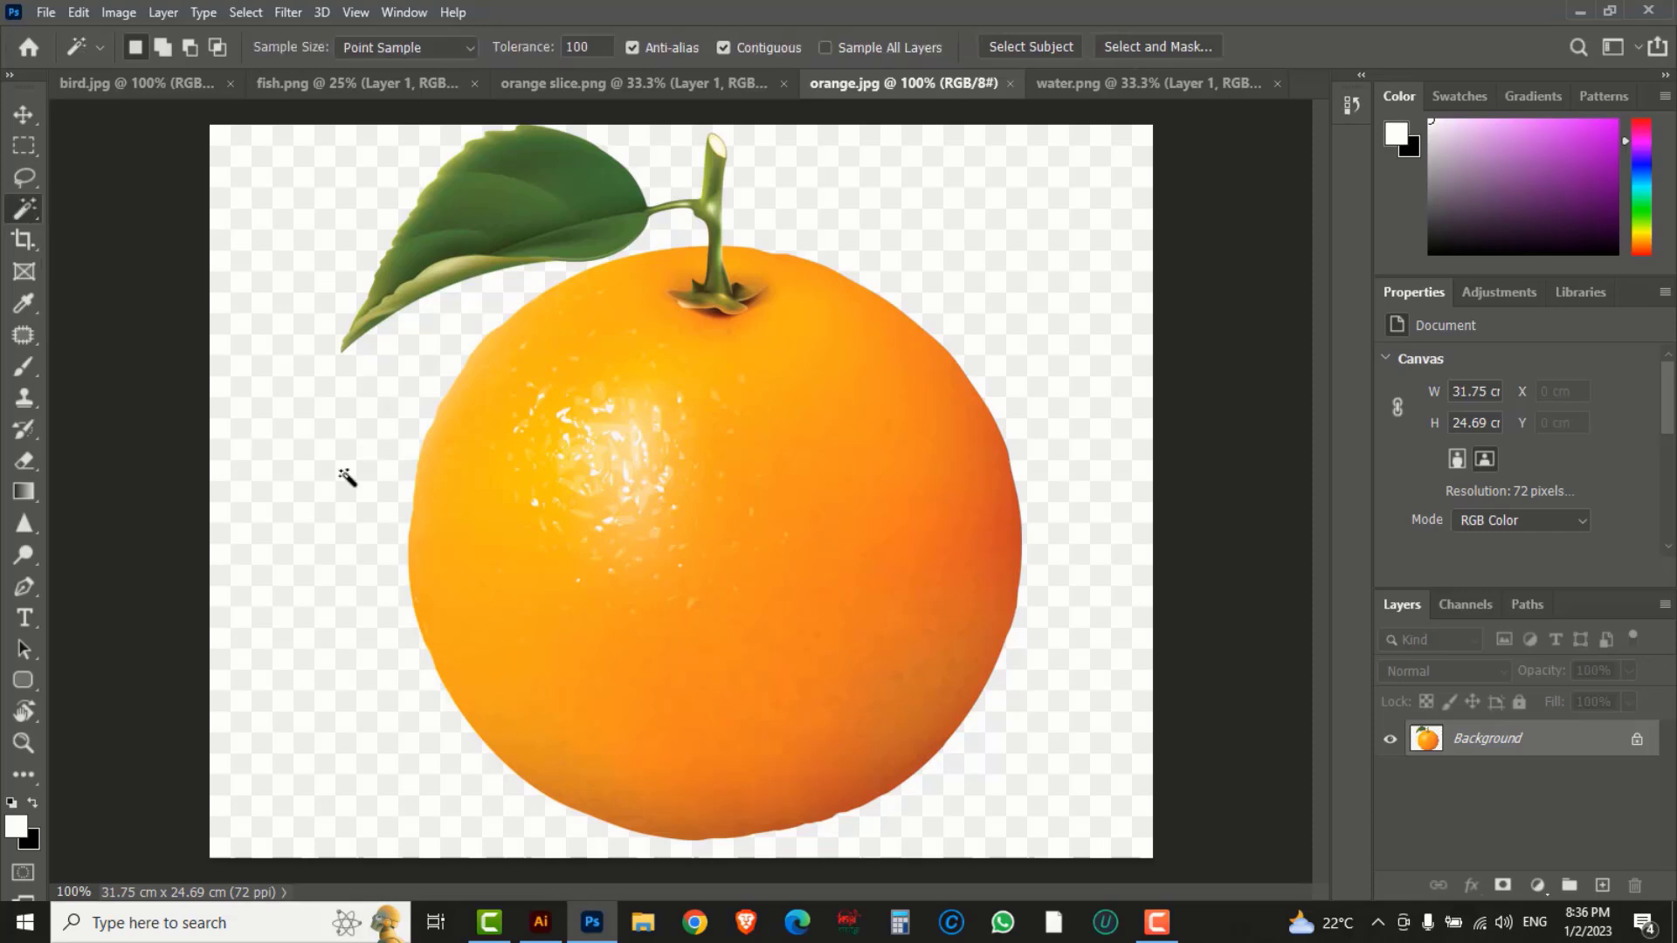
click(334, 444)
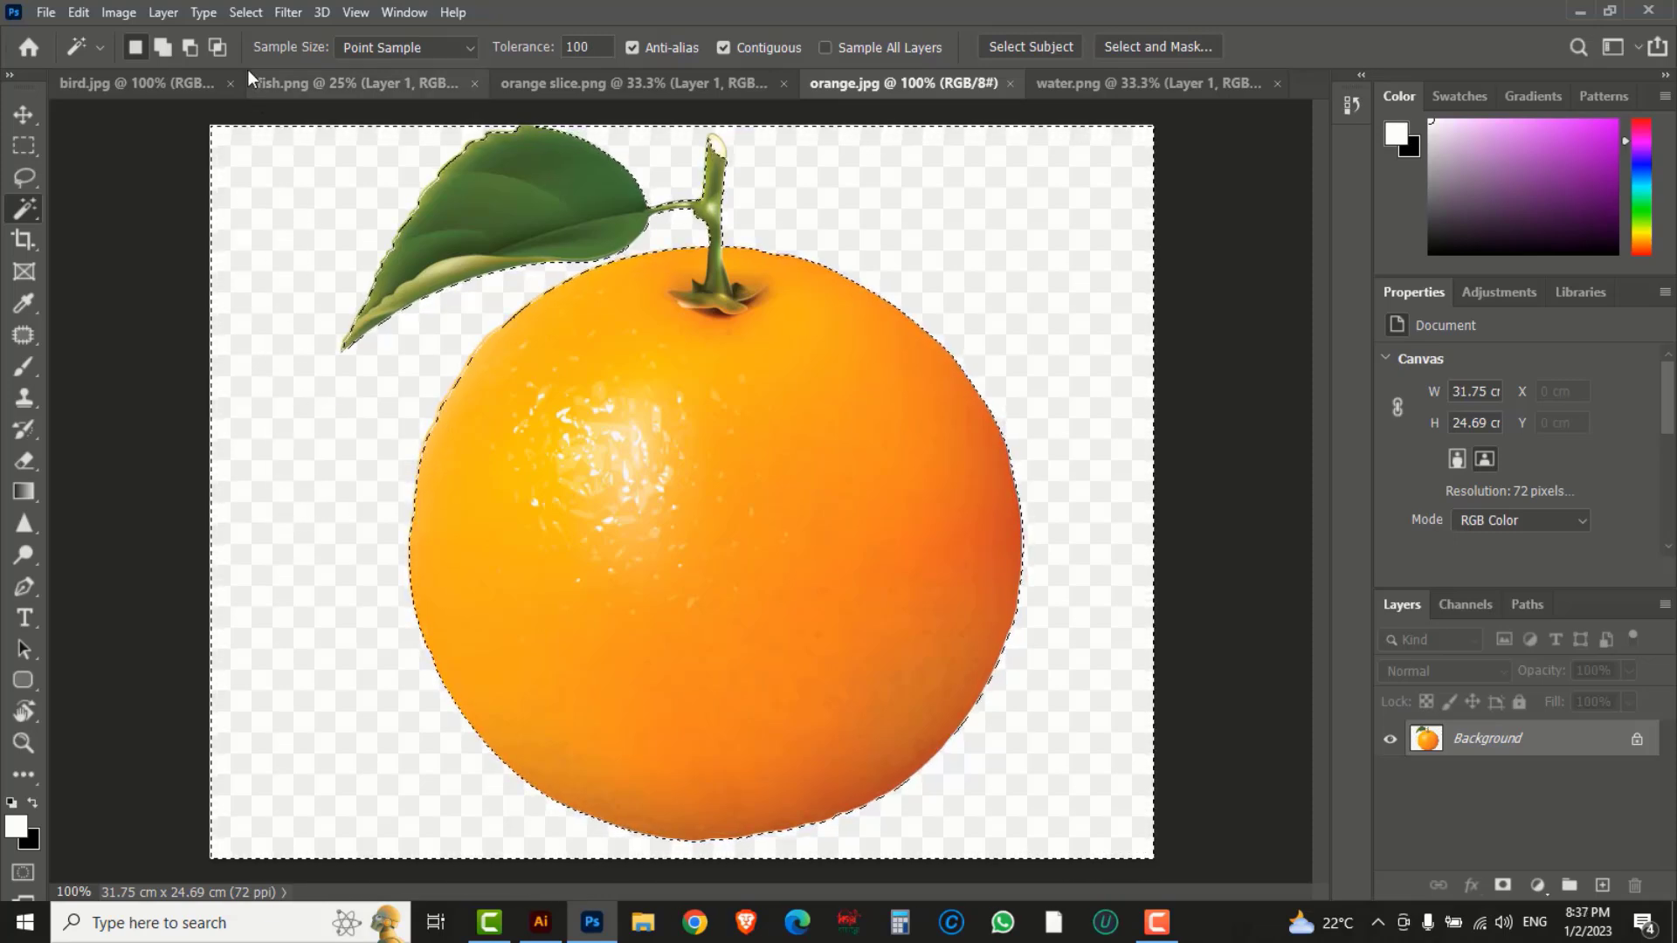
Invert the selection and copy the orange with its leaf onto a new layer.
click(243, 14)
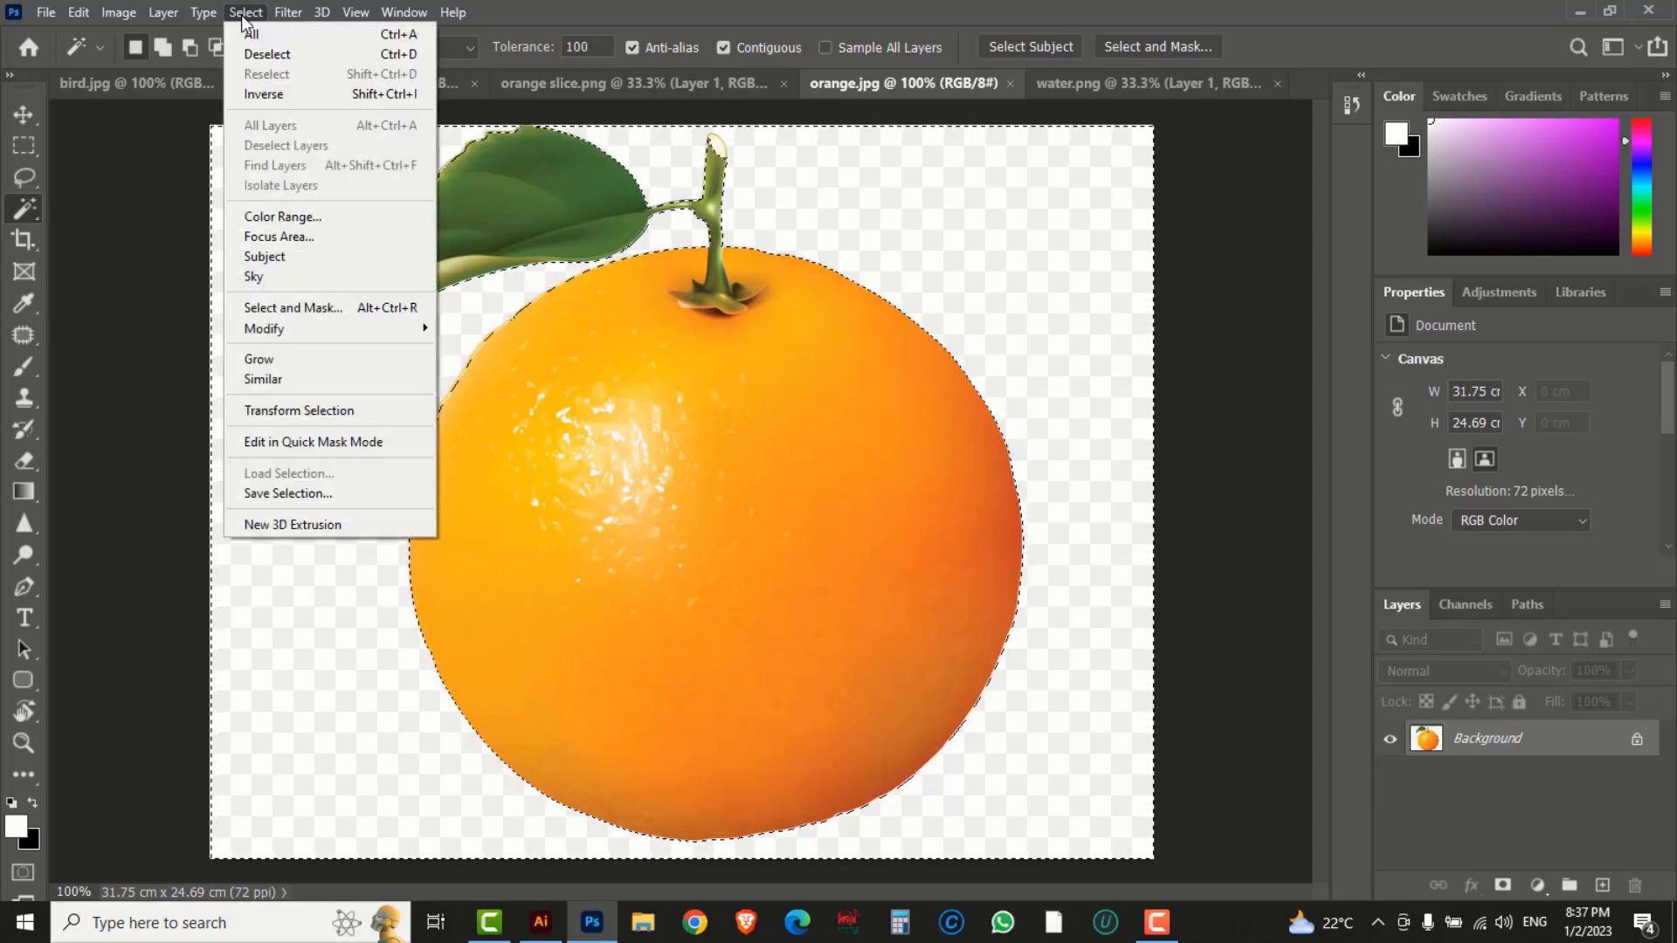
click(293, 96)
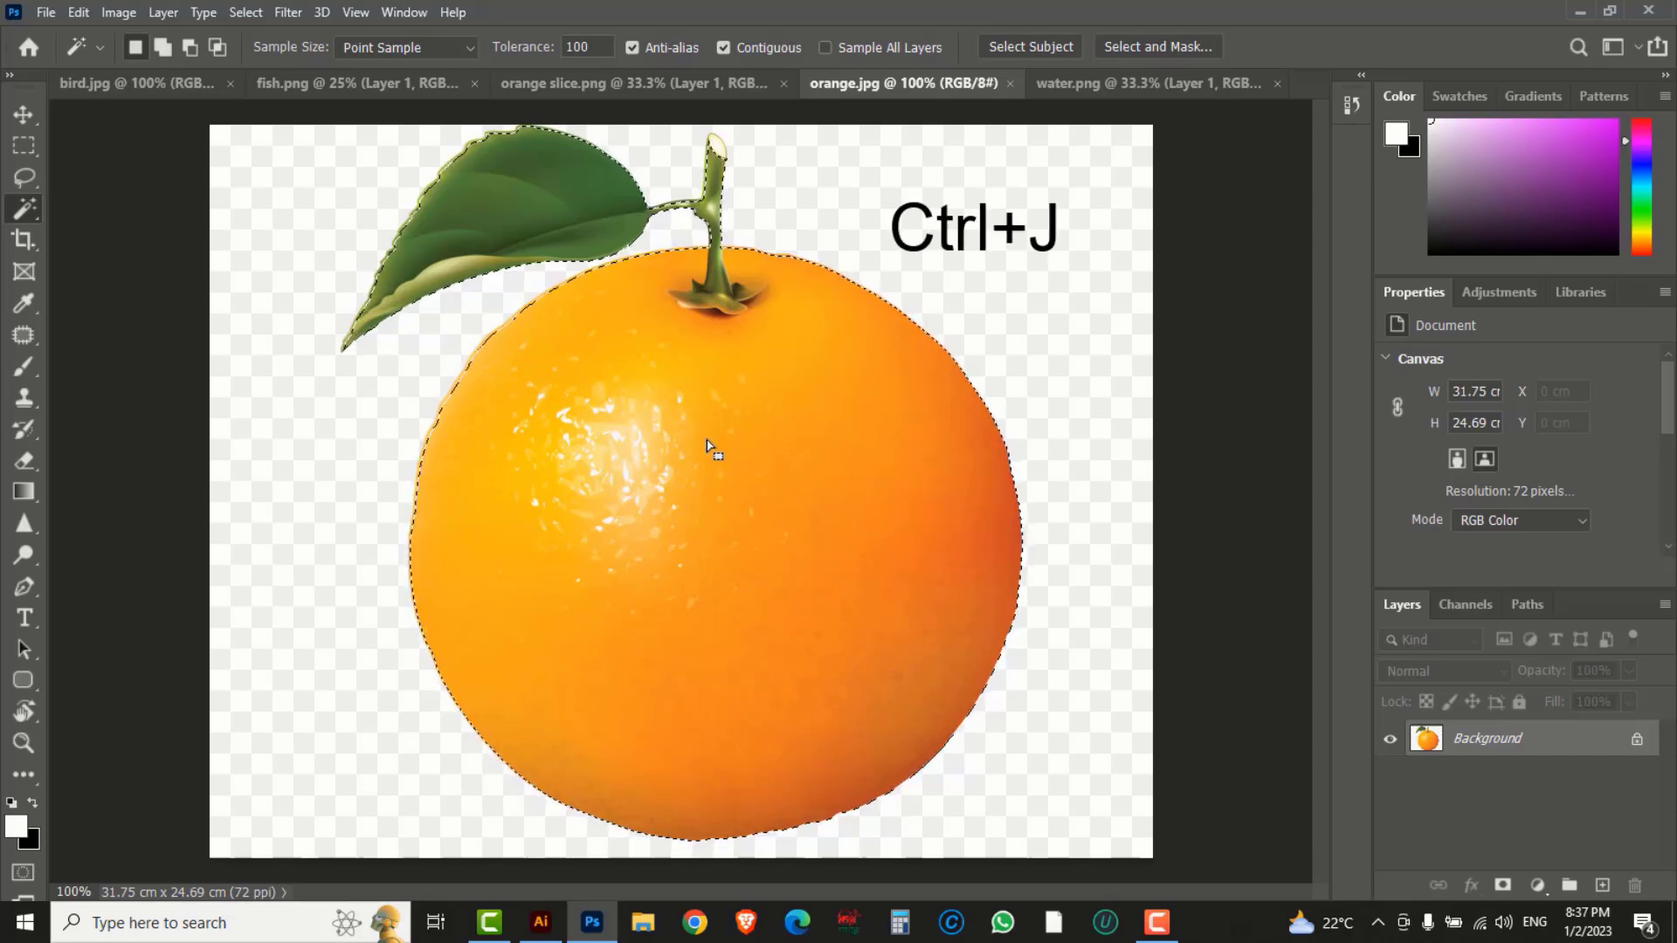
key(ctrl+j)
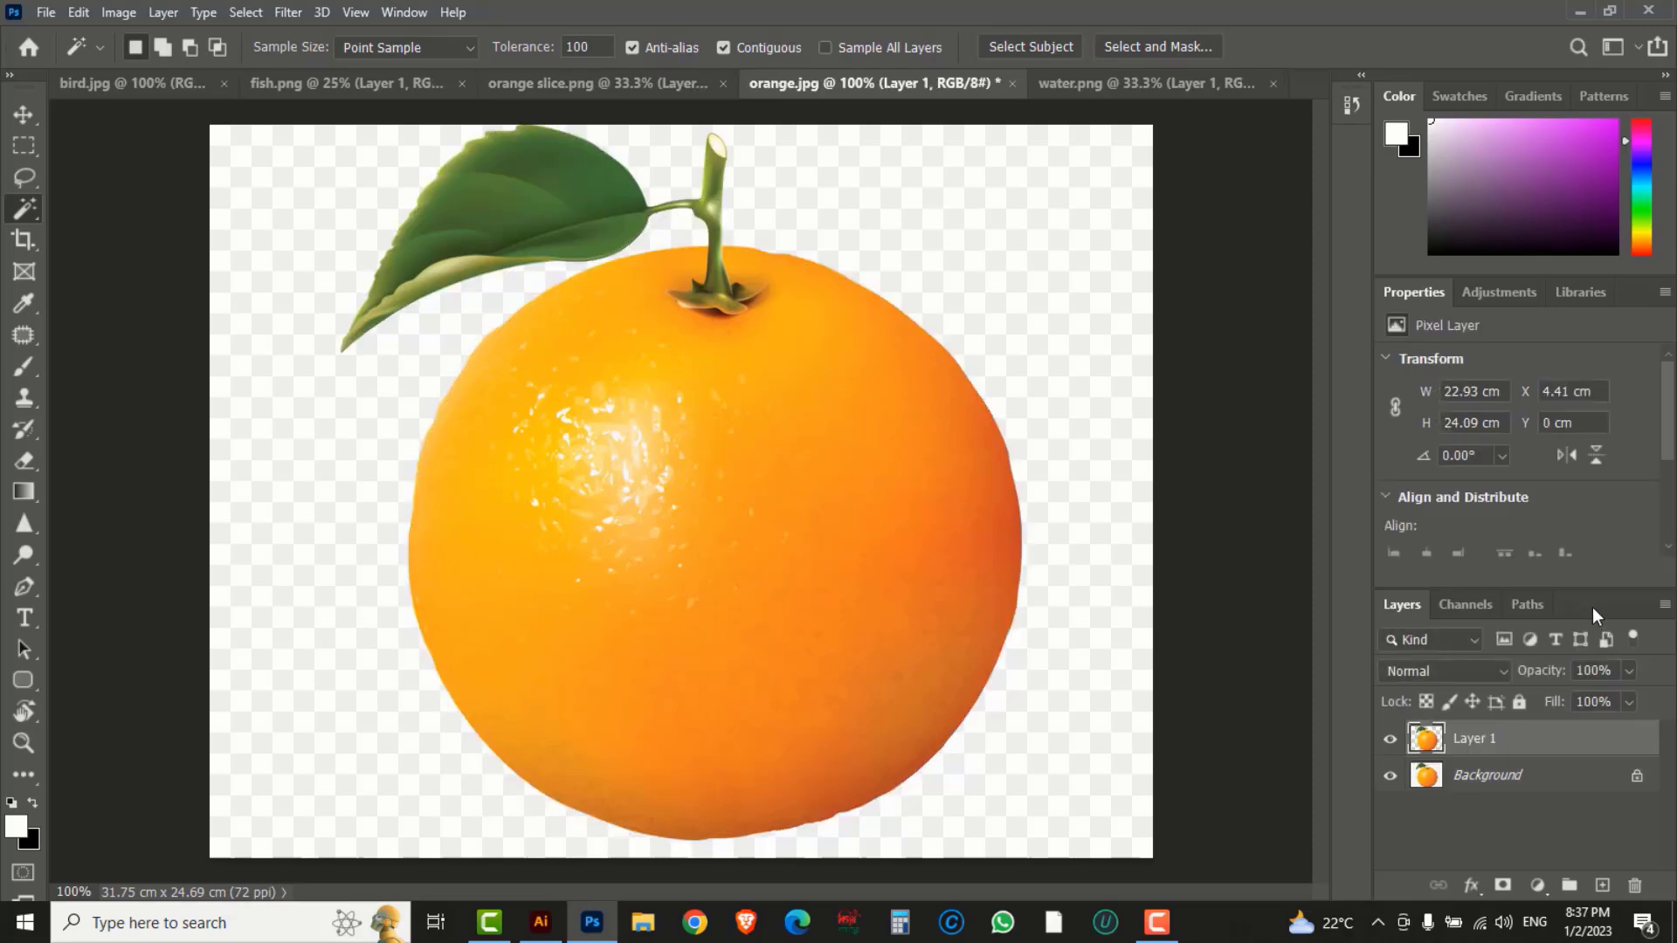
Float and lengthen the Layers panel, and delete the Background layer beneath the orange cutout.
drag(1591, 606, 1221, 207)
drag(1080, 507, 1094, 684)
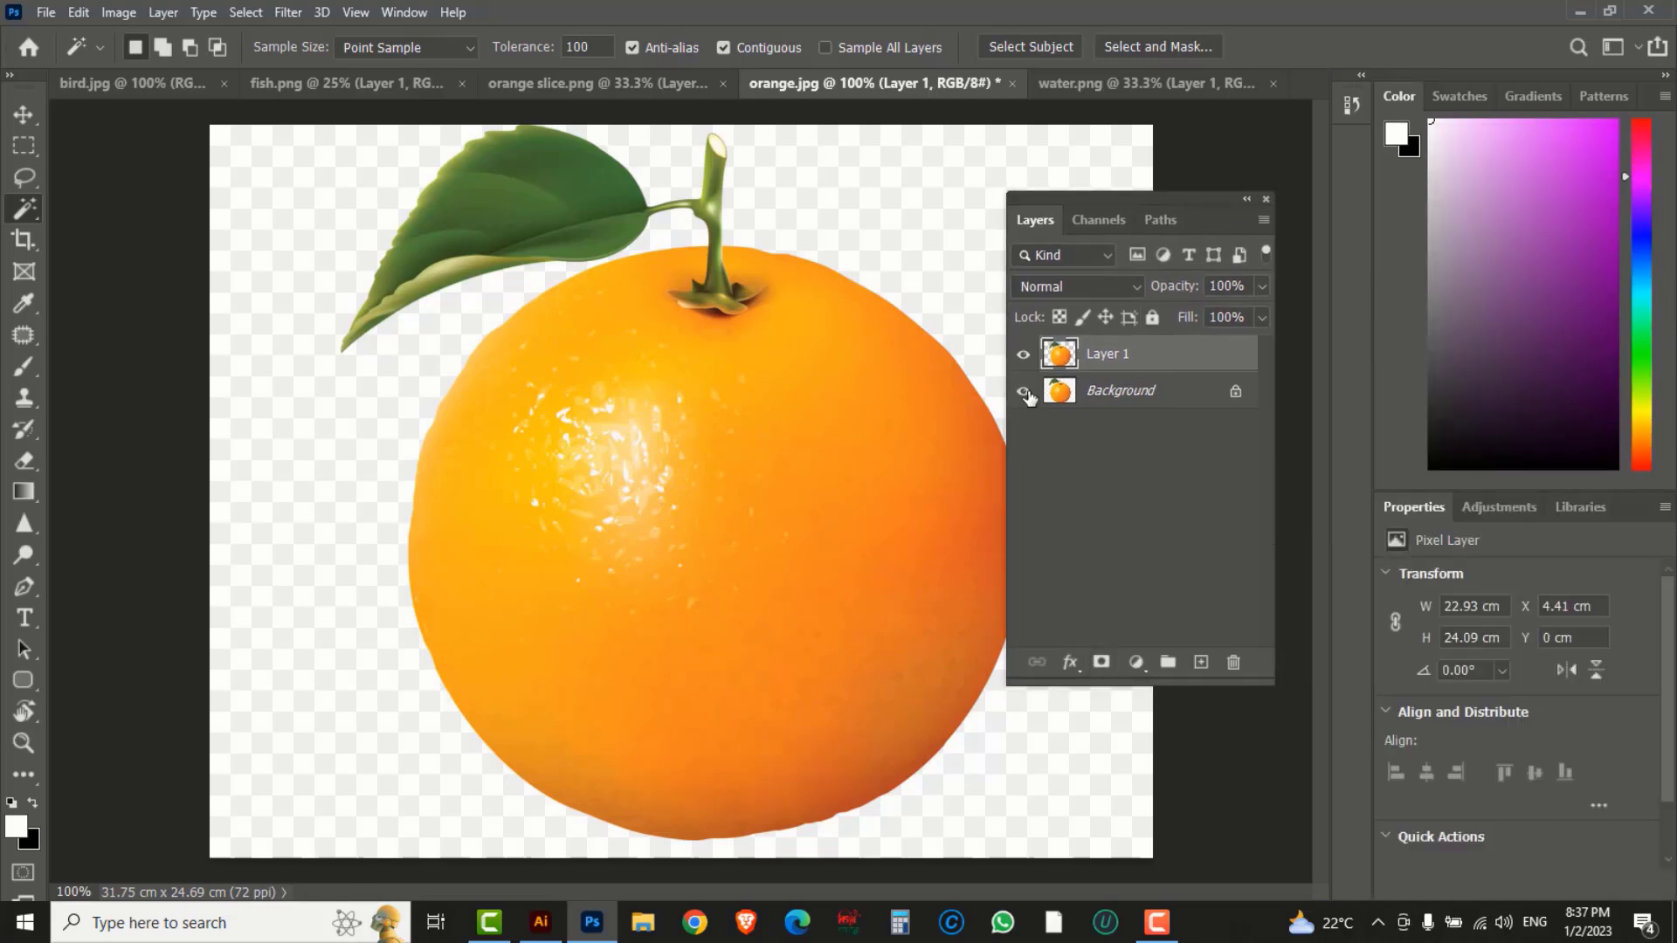
click(1024, 392)
click(1024, 393)
click(1024, 392)
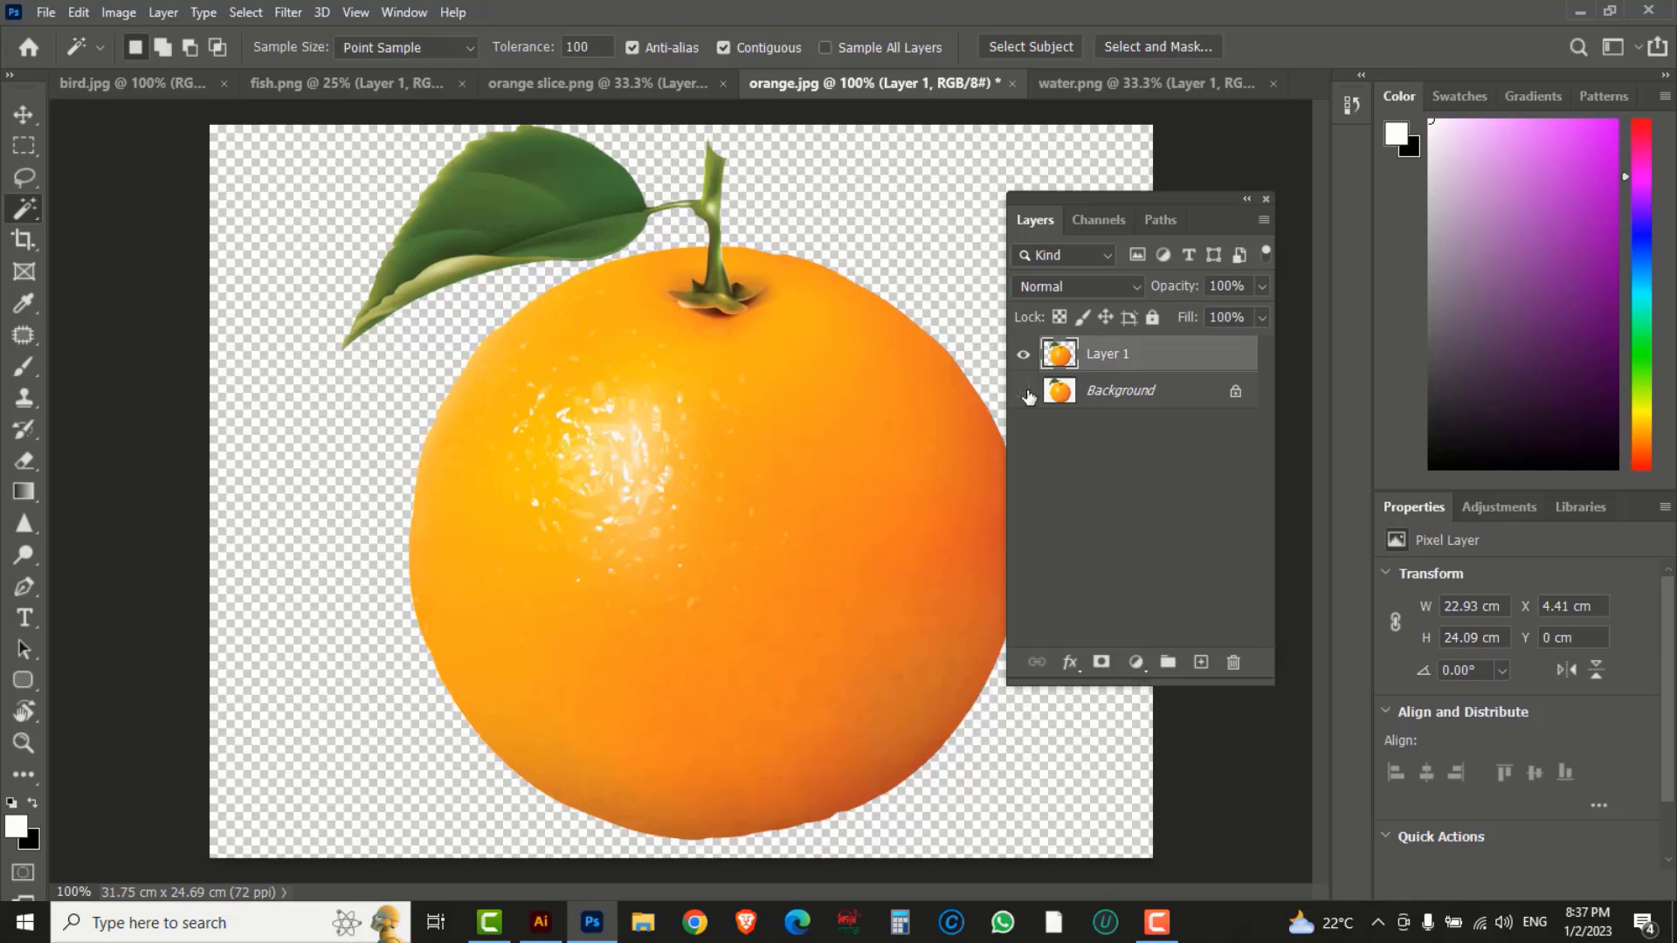
click(1024, 392)
click(1159, 394)
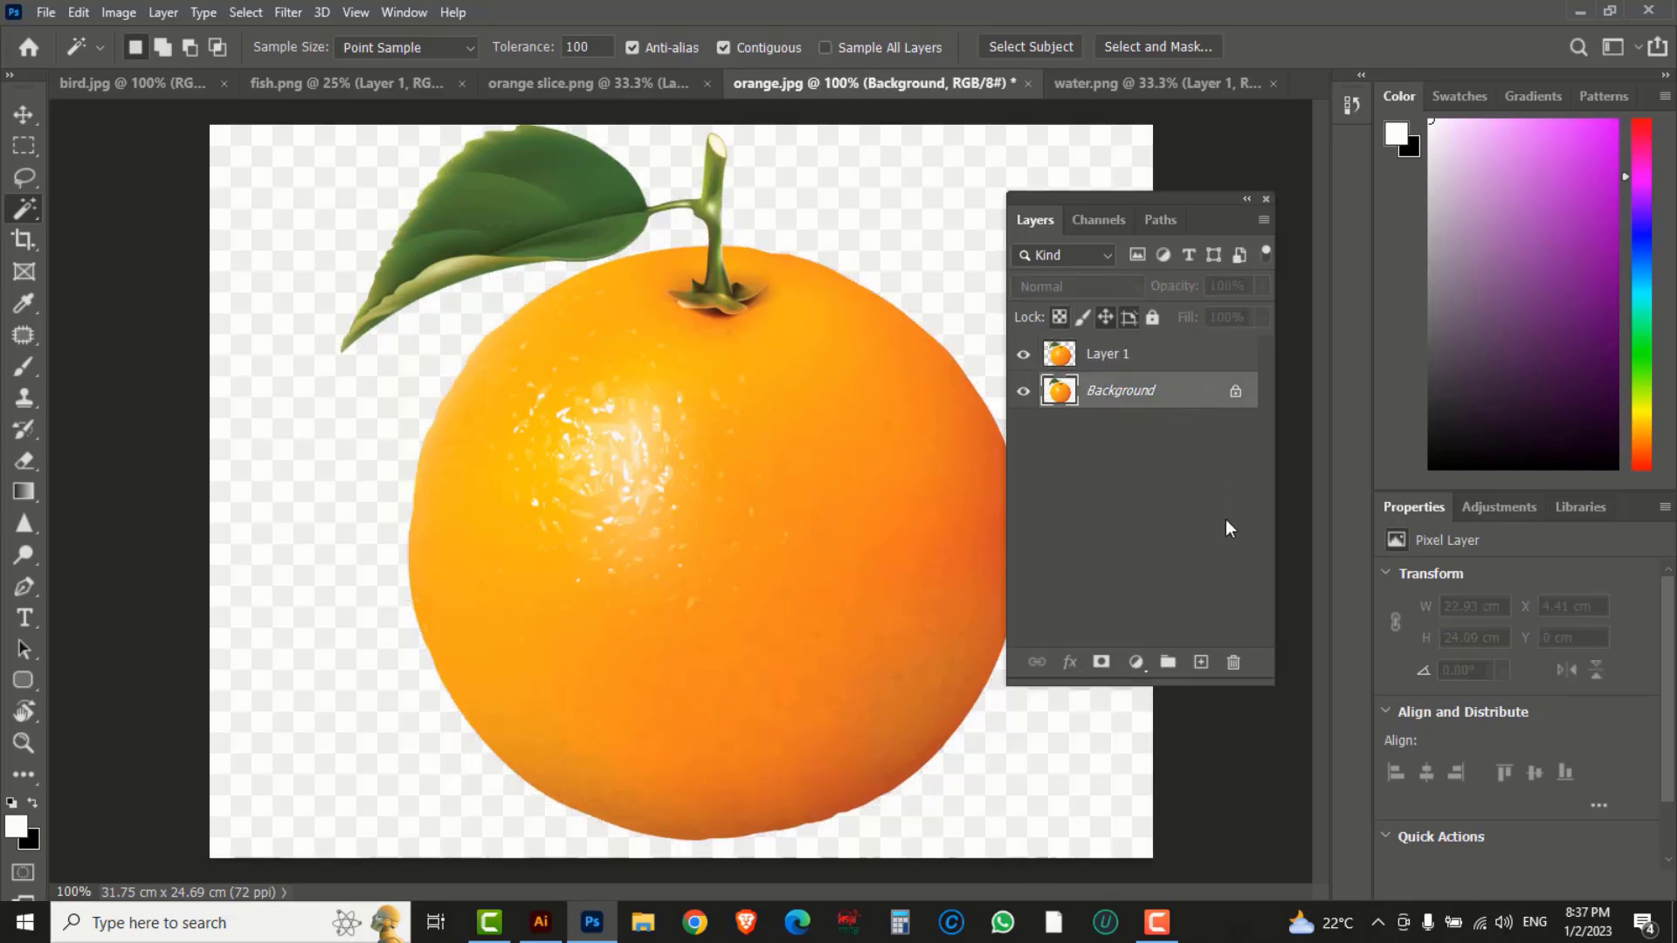
click(1234, 664)
drag(1077, 200, 1223, 275)
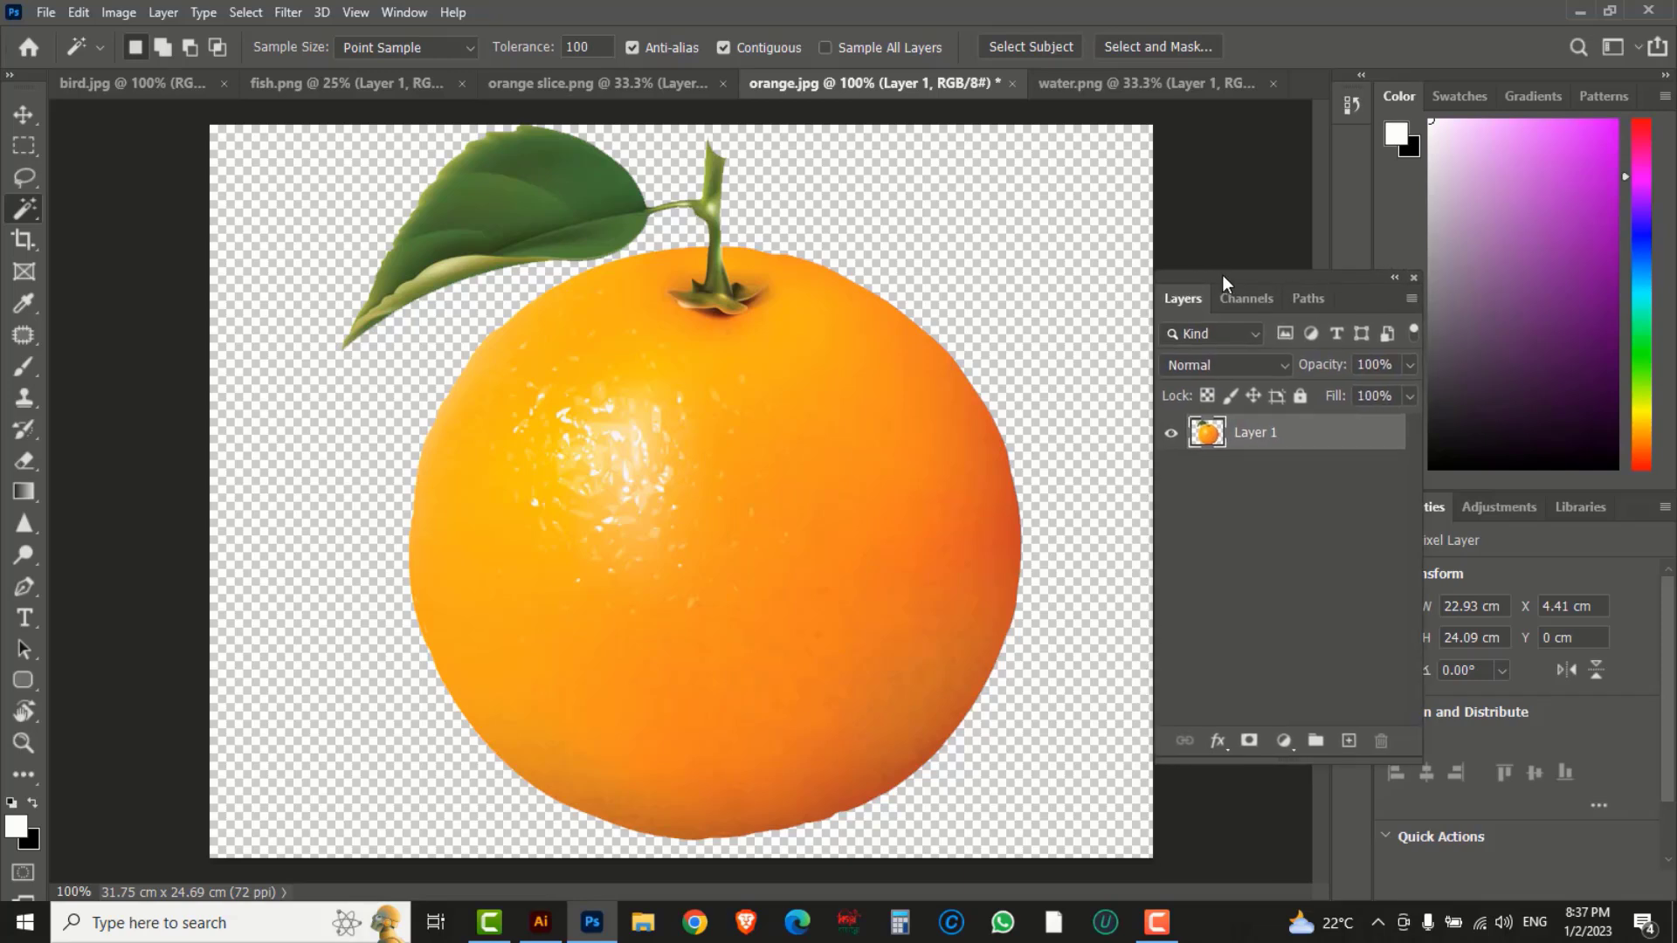
Set the canvas size of orange.jpg to 60 cm wide and 40 cm high.
ctrl+alt+click(702, 439)
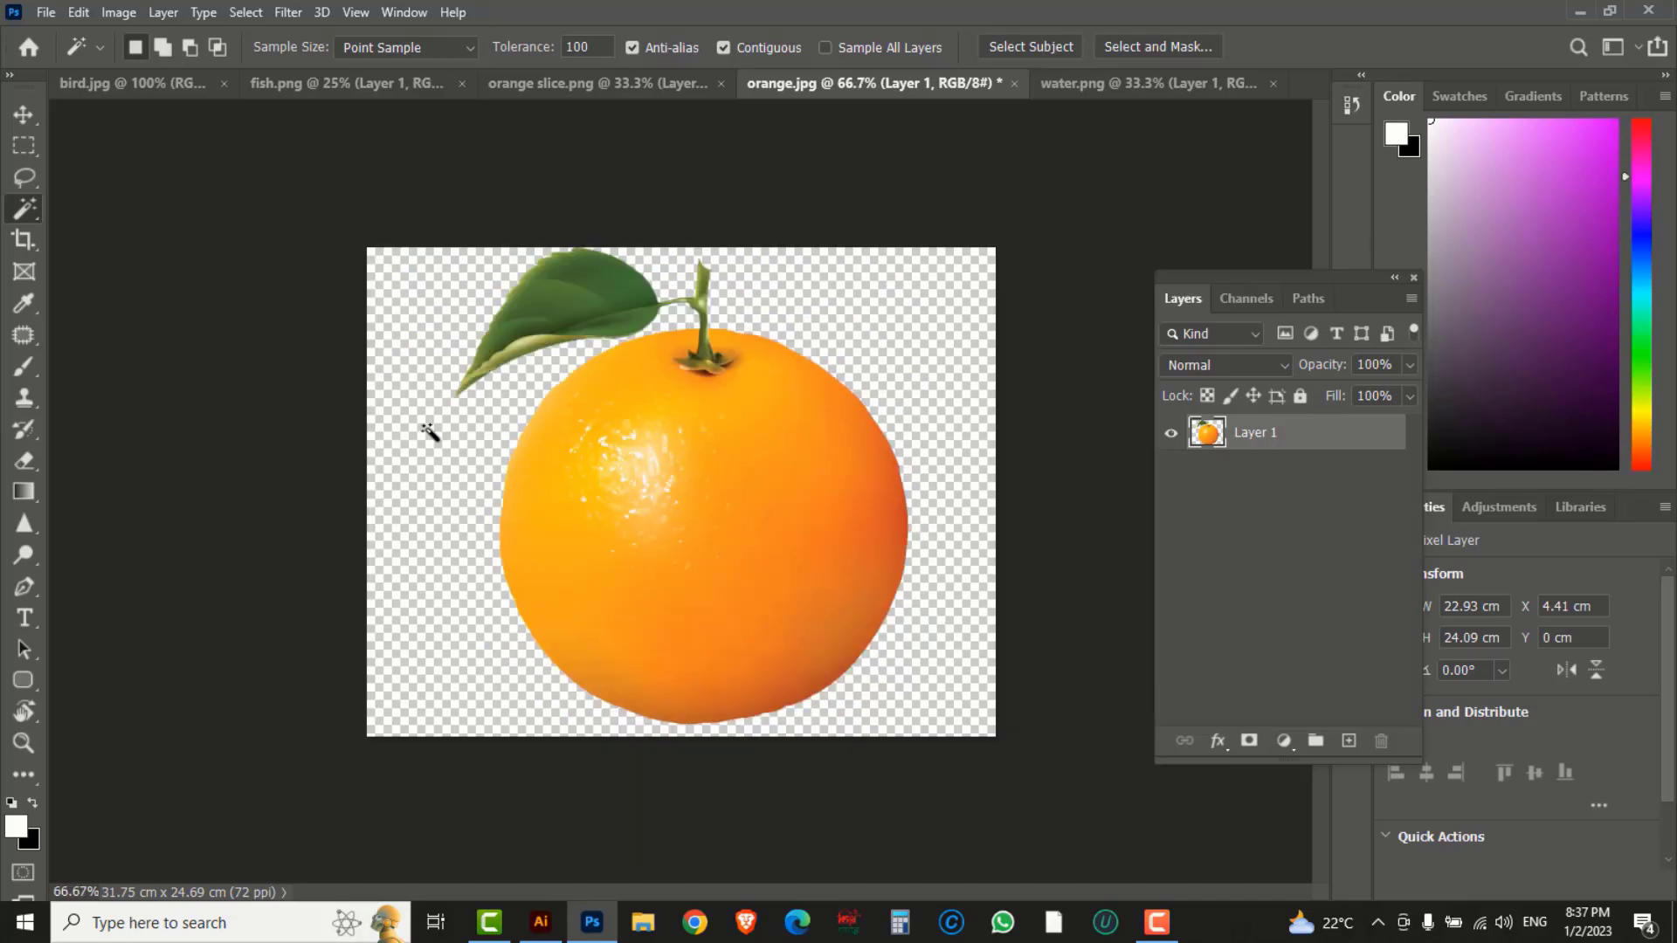
click(119, 13)
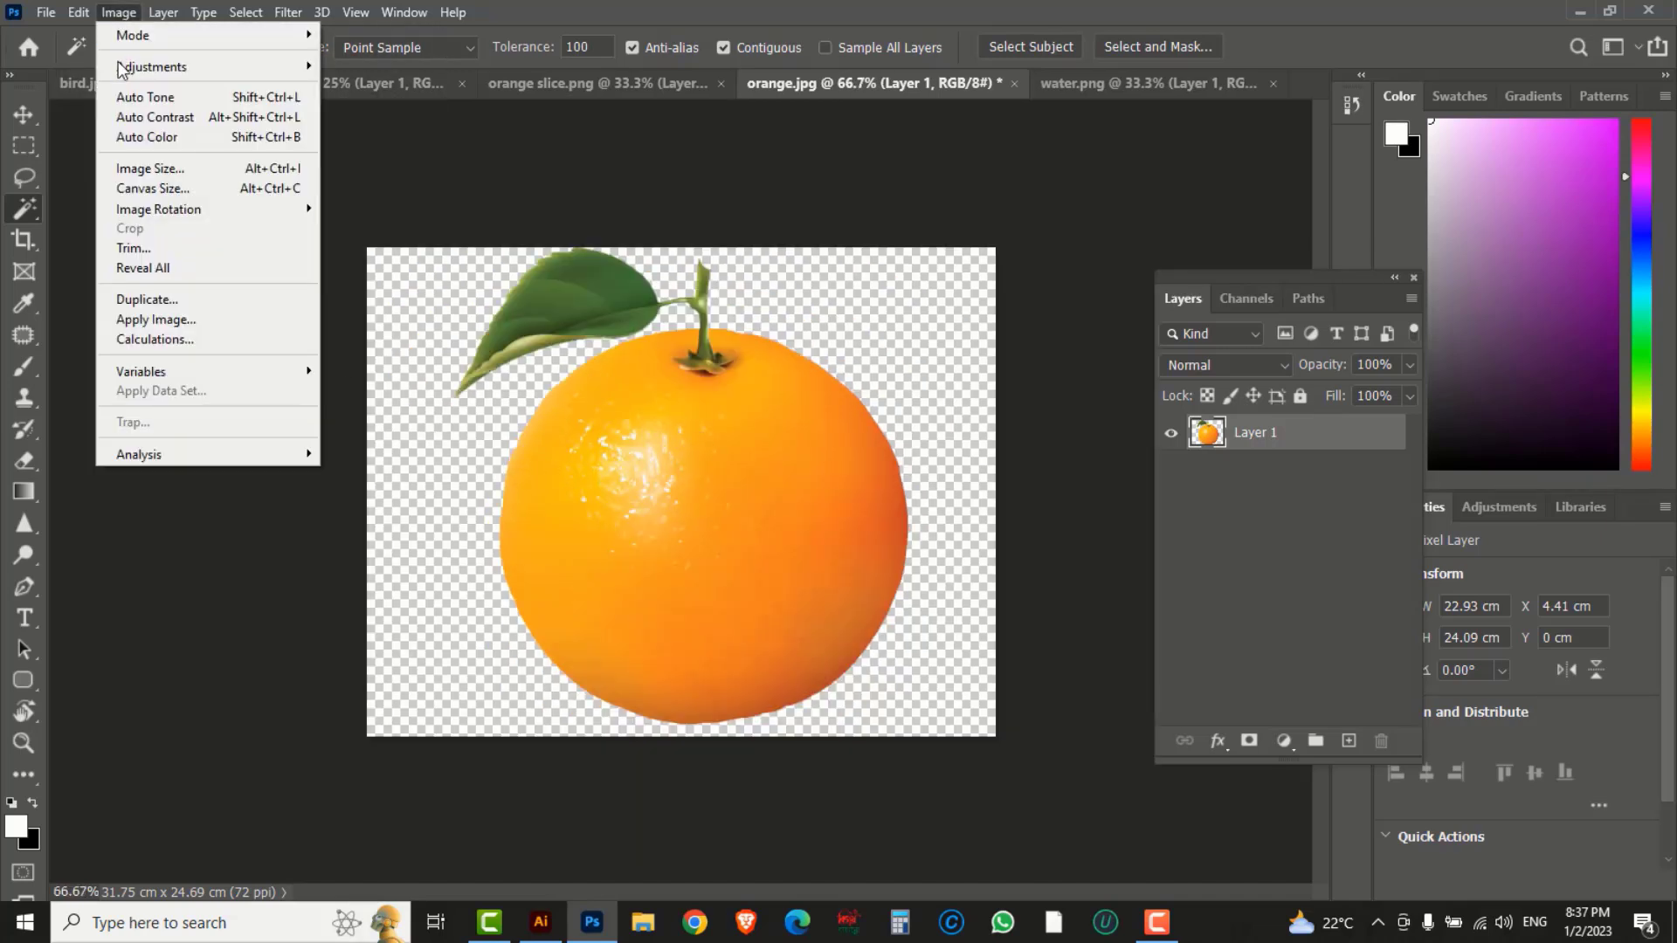
click(133, 192)
drag(738, 160, 861, 237)
double_click(953, 374)
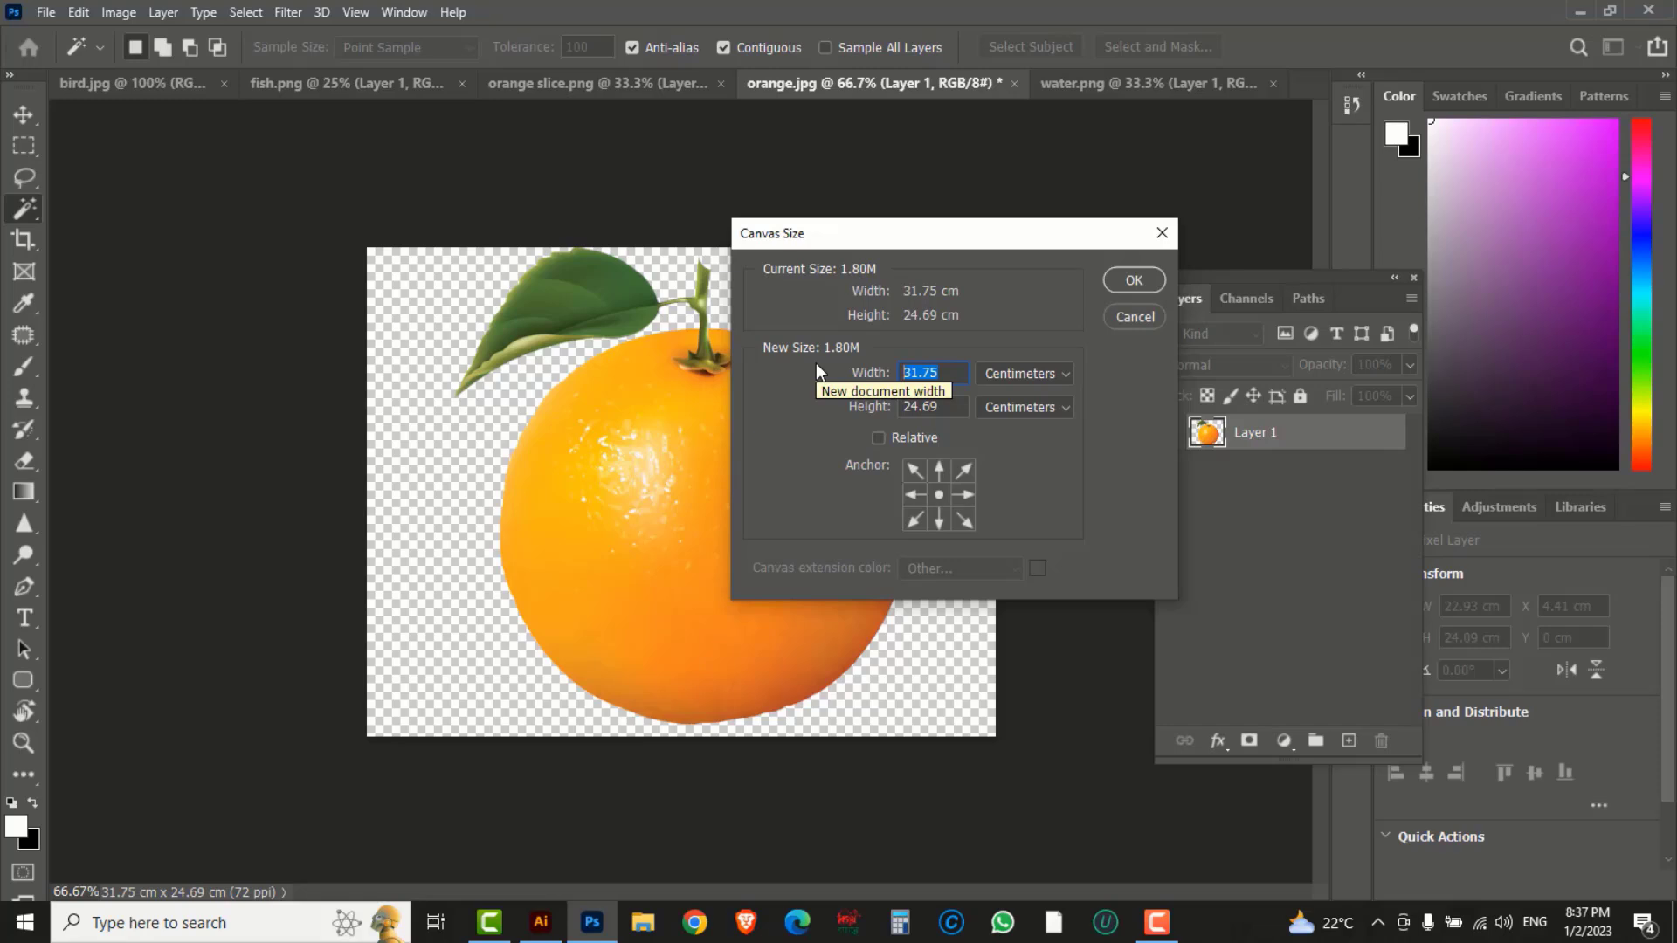
text(60)
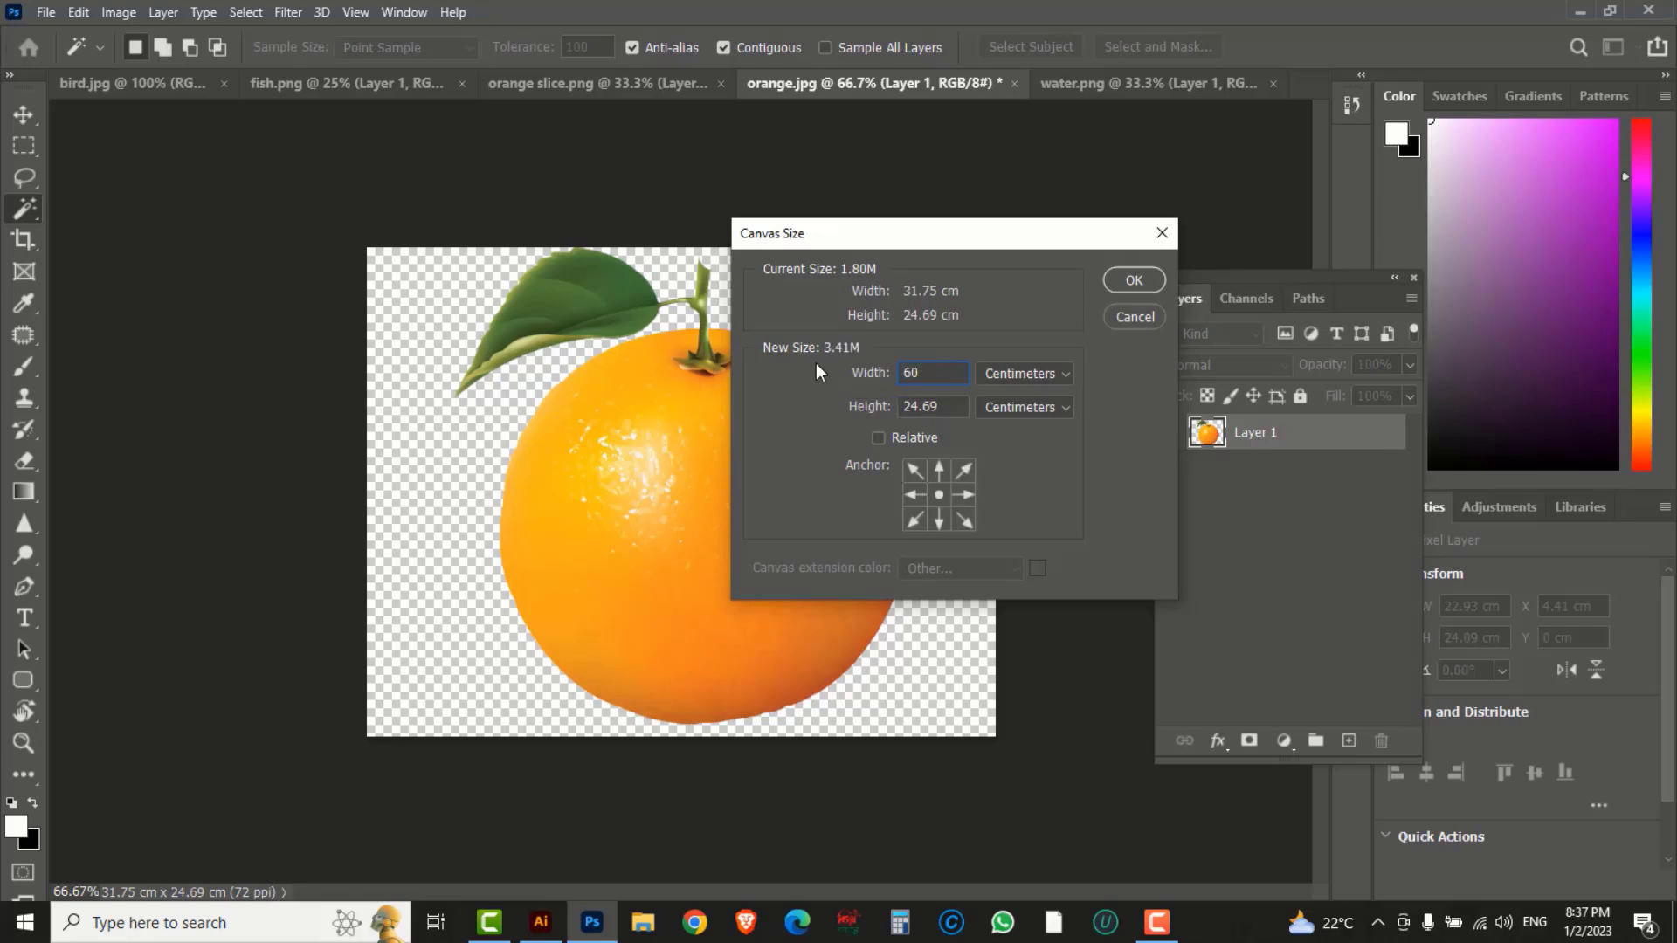
key(Tab)
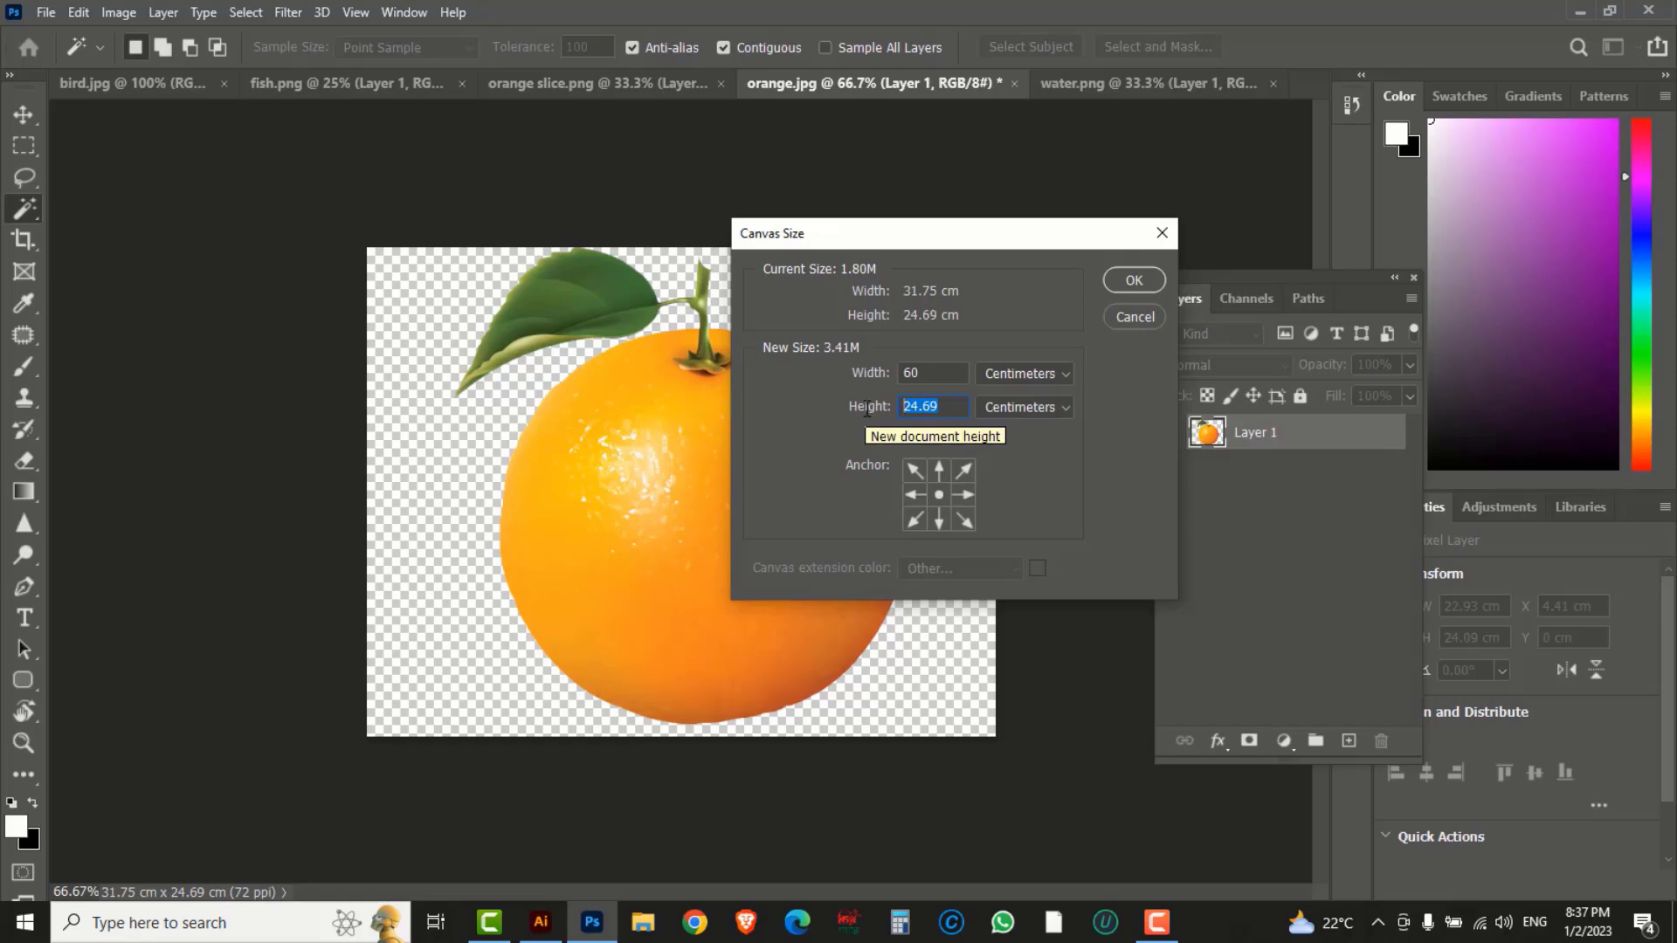
text(40)
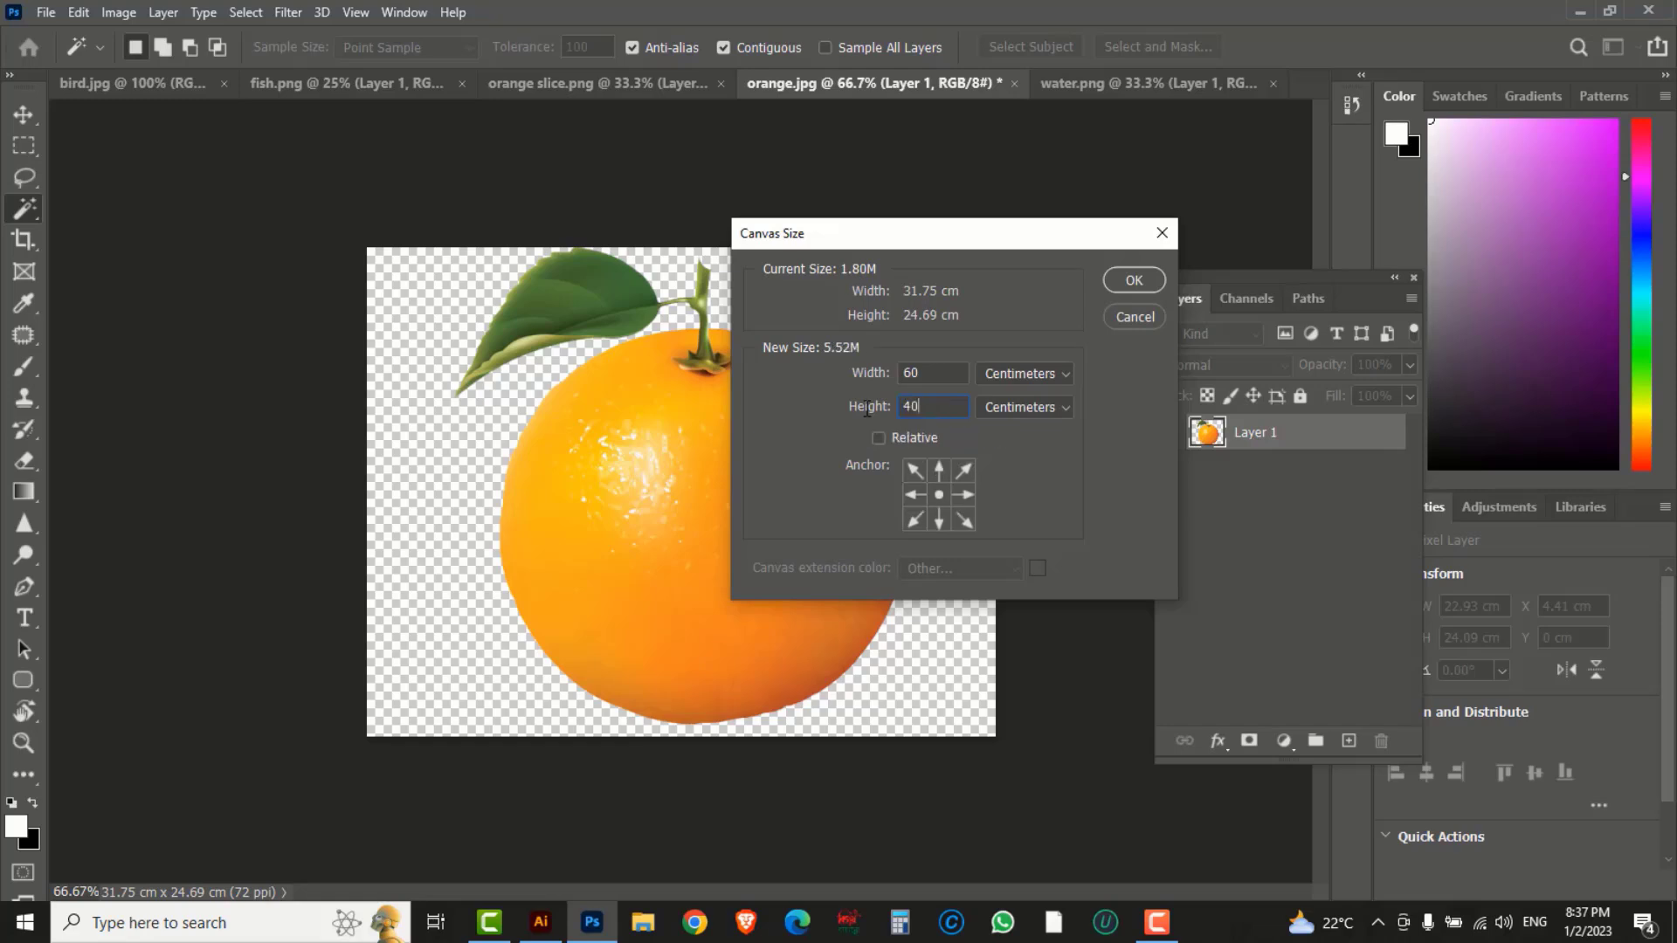
click(1136, 280)
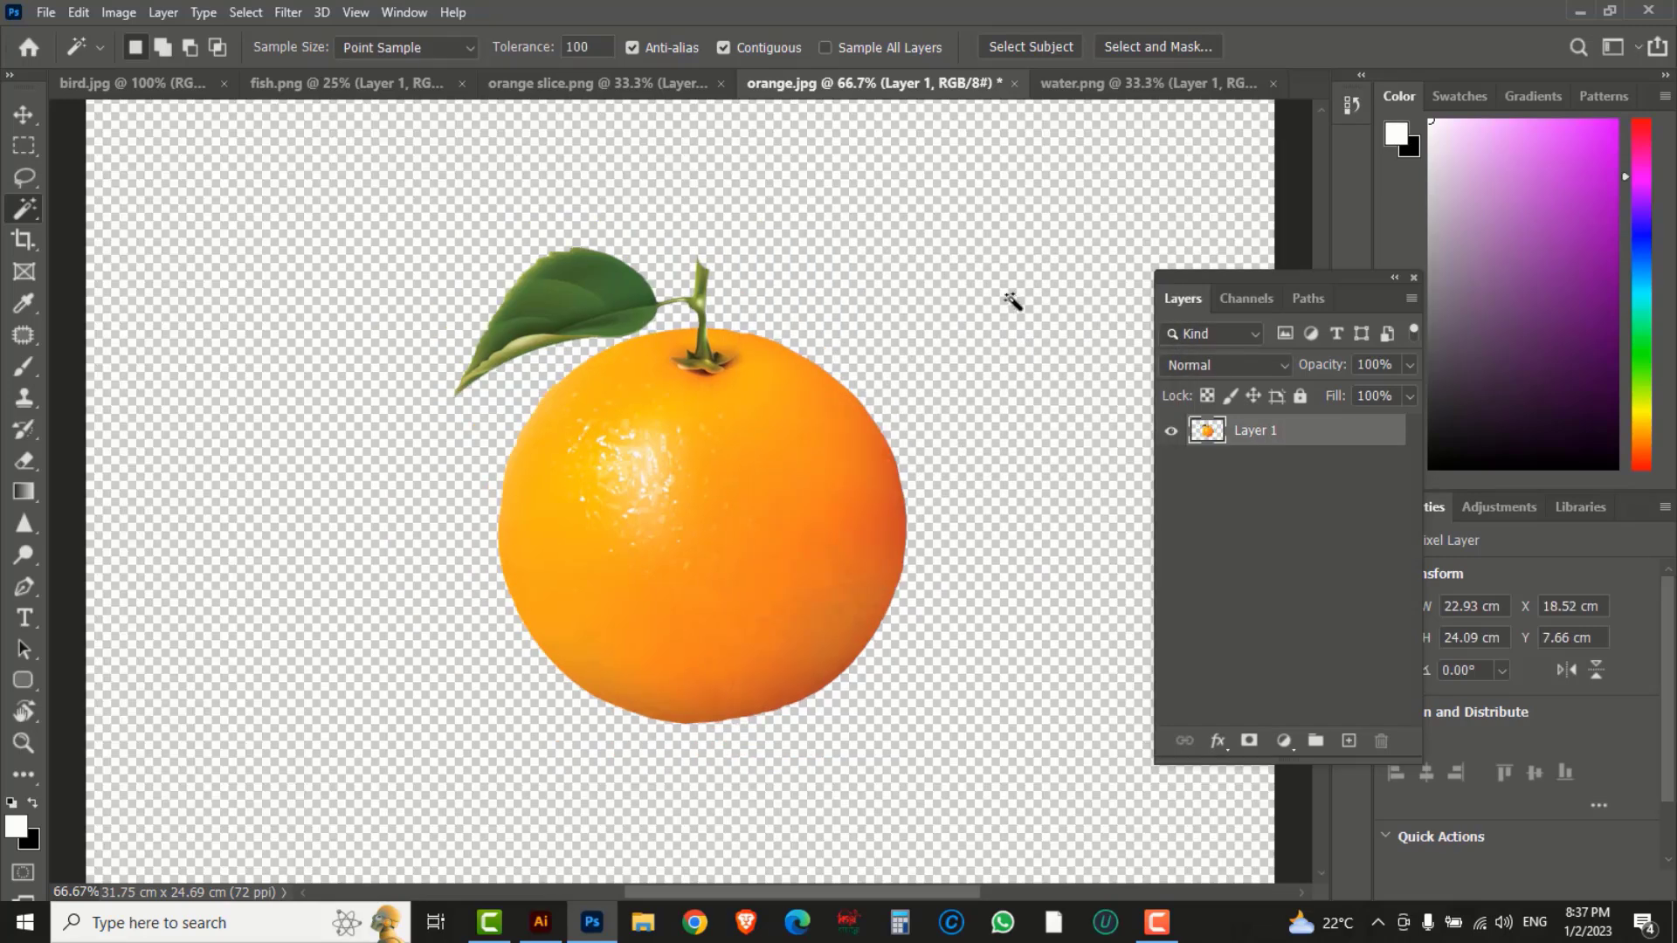
Add a new layer filled with white (ffffff) and place it beneath the orange layer.
key(ctrl+minus)
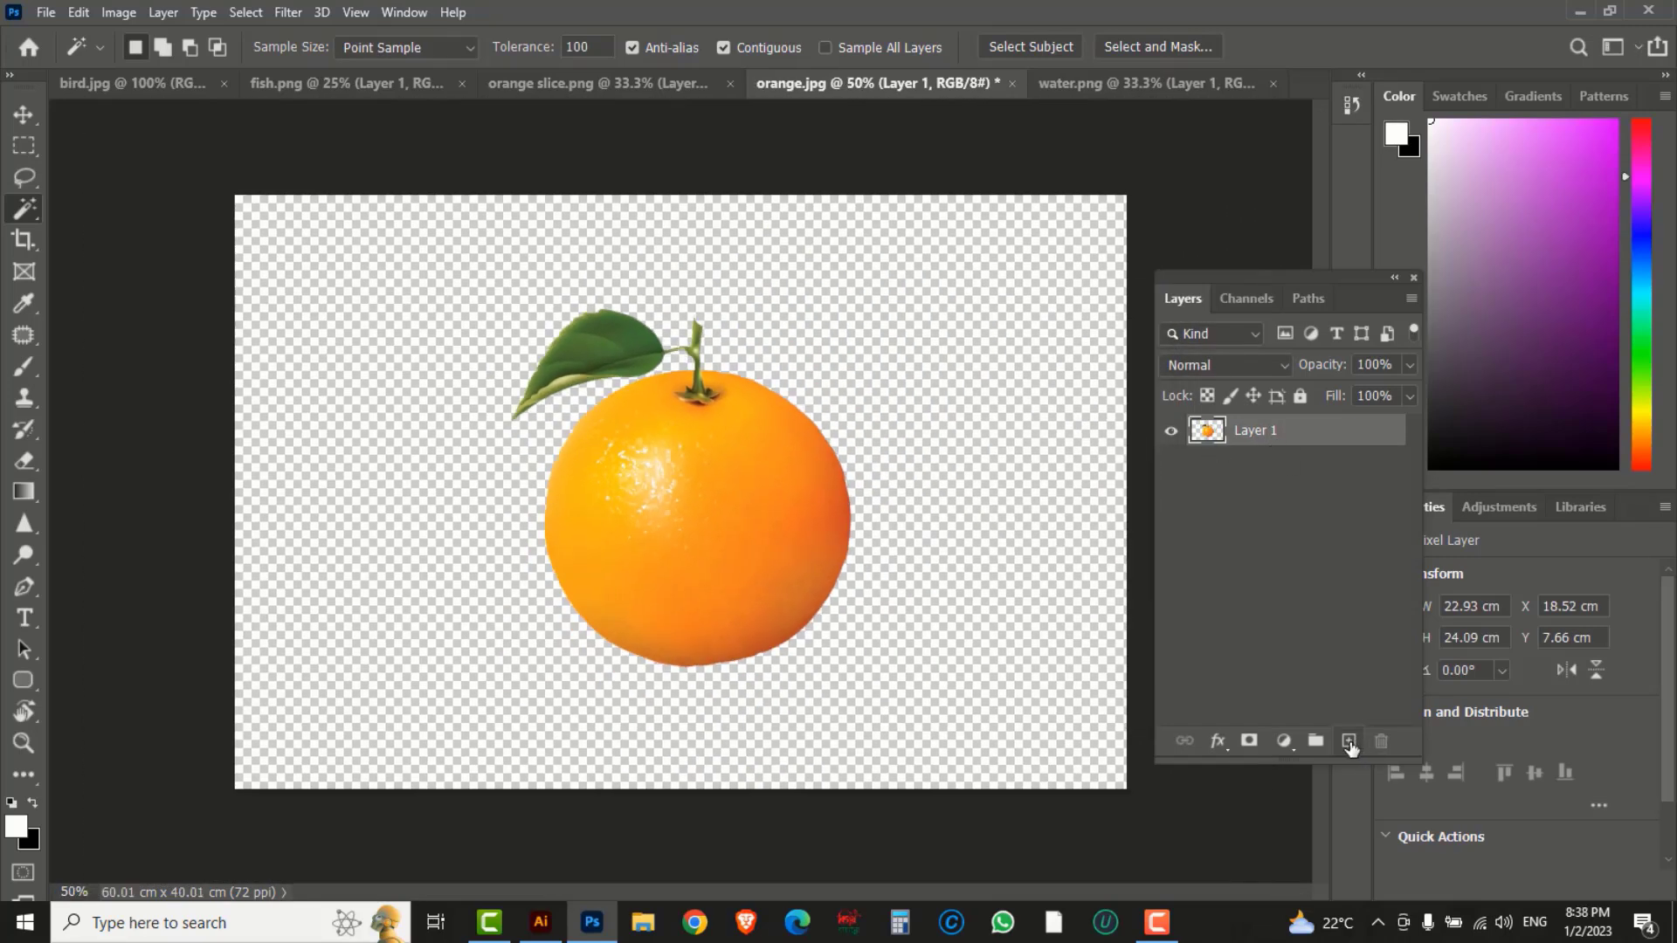
click(1349, 742)
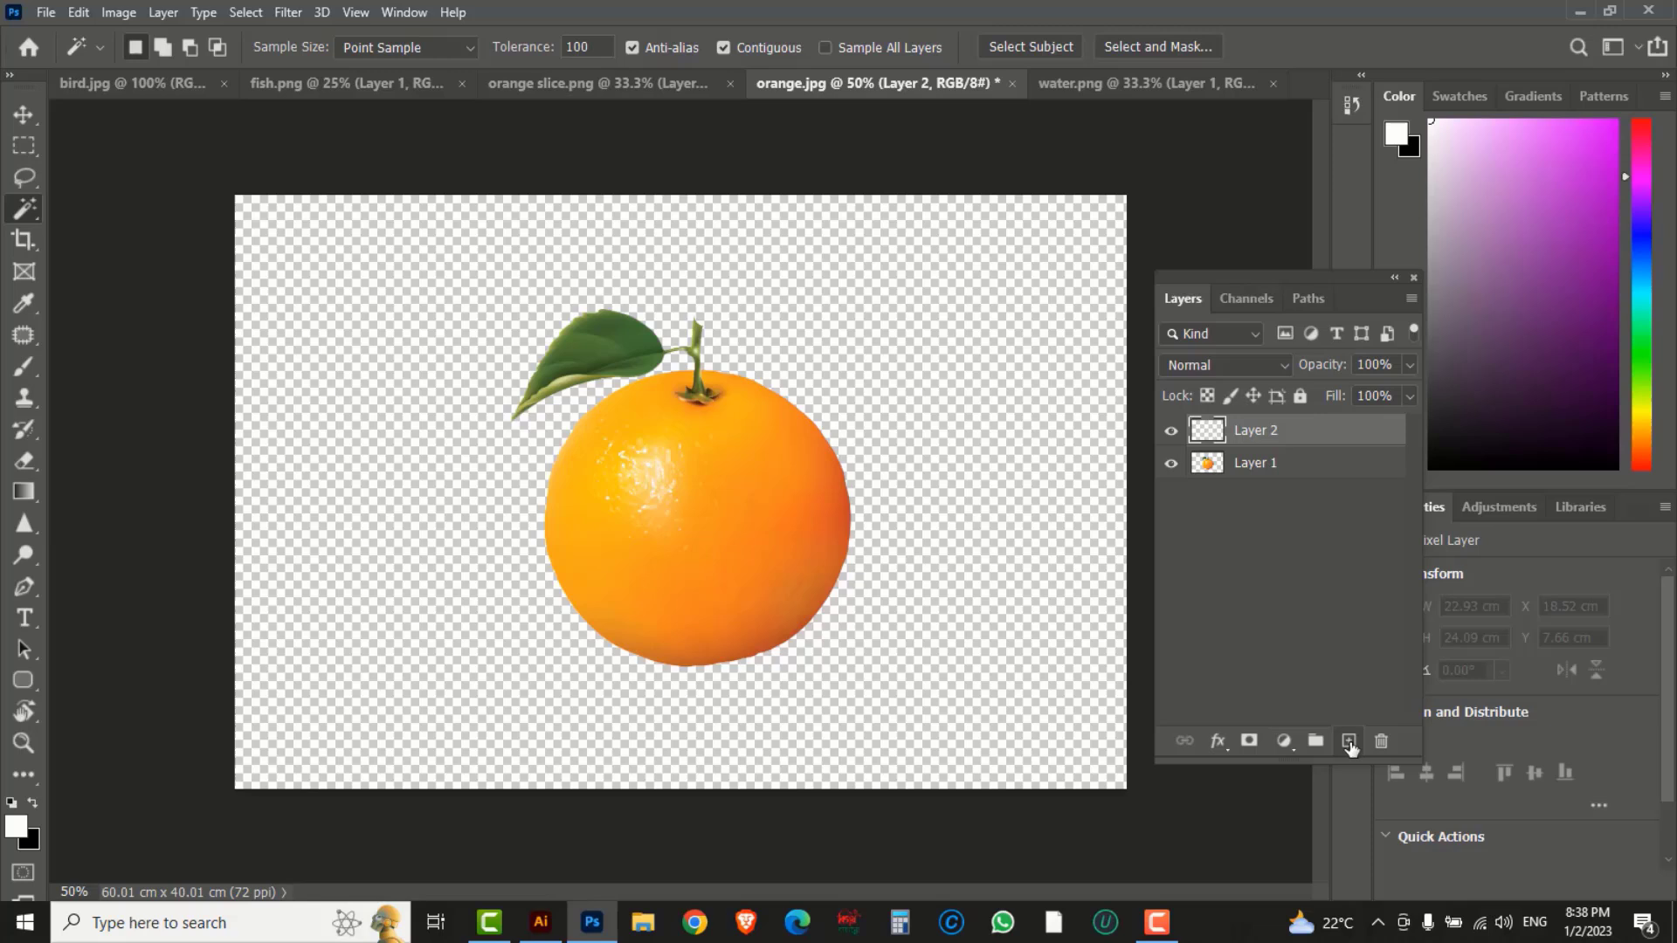
click(16, 825)
click(1069, 207)
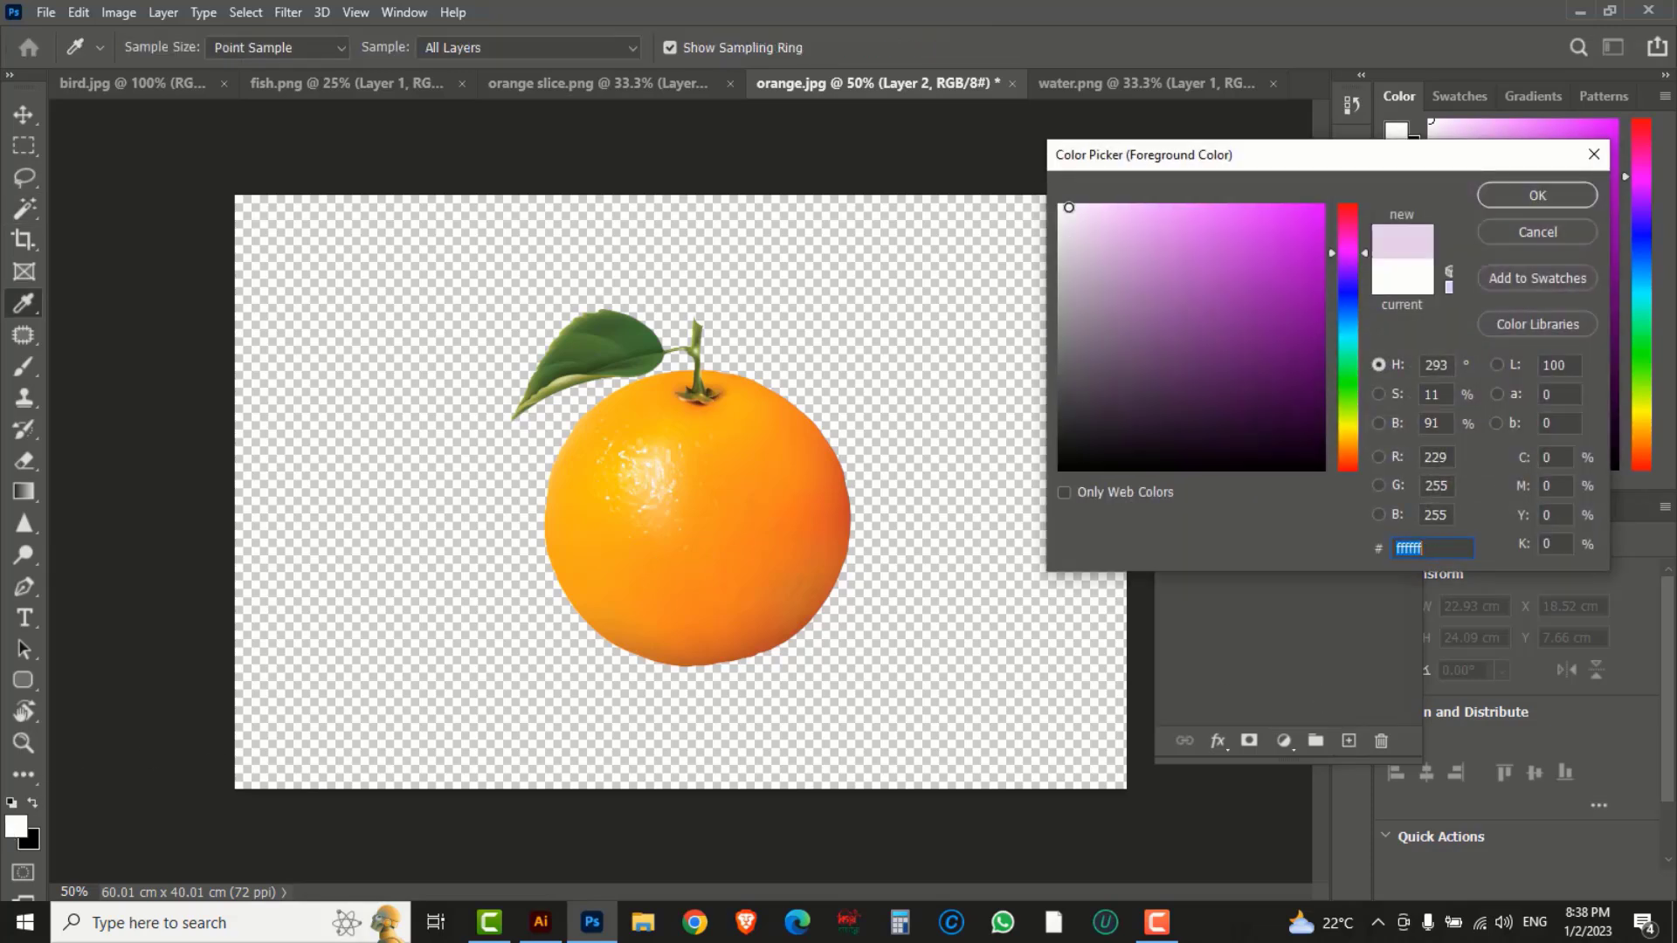
drag(1068, 207, 1059, 205)
click(1537, 196)
key(w)
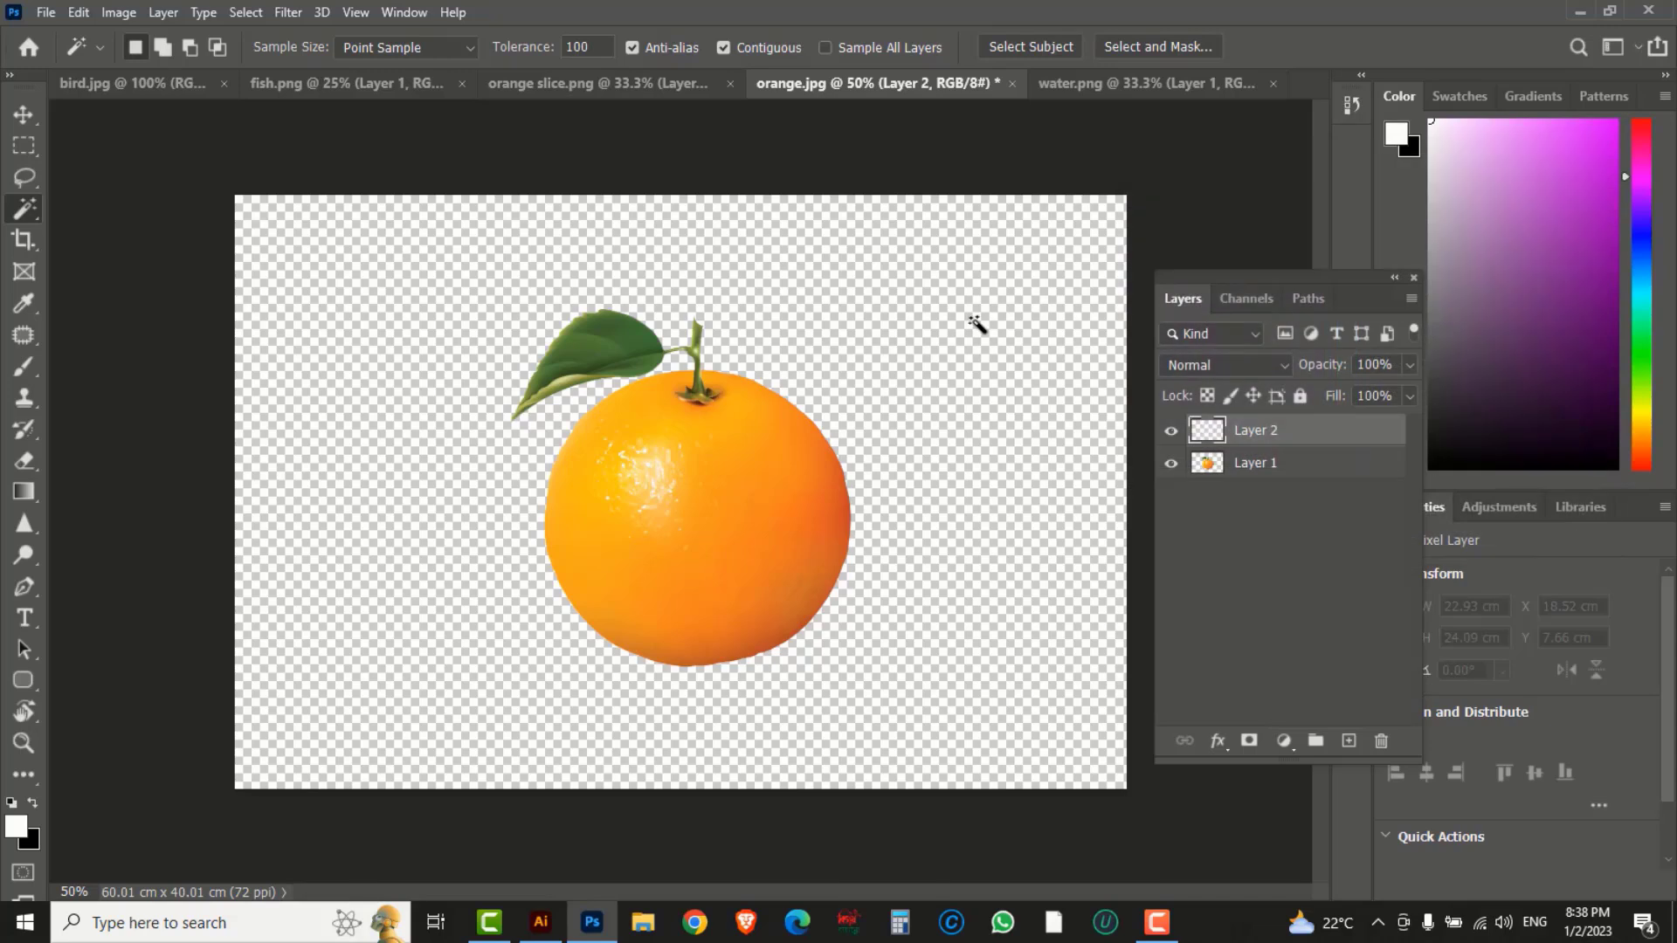
key(alt+BackSpace)
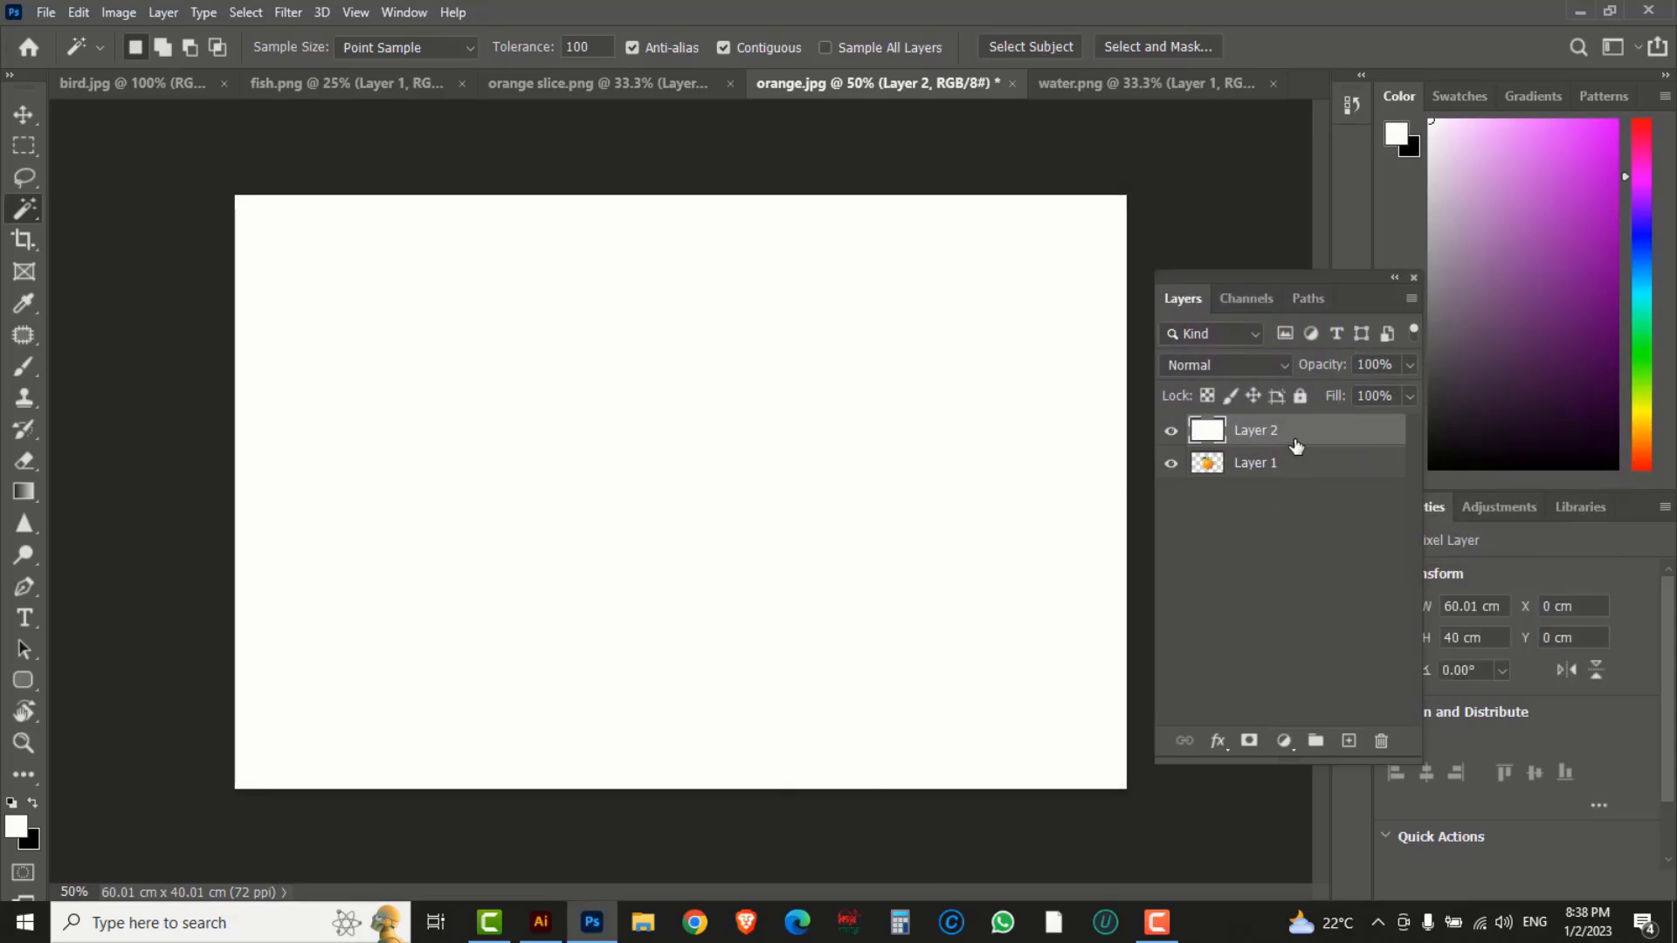
drag(1301, 438, 1311, 498)
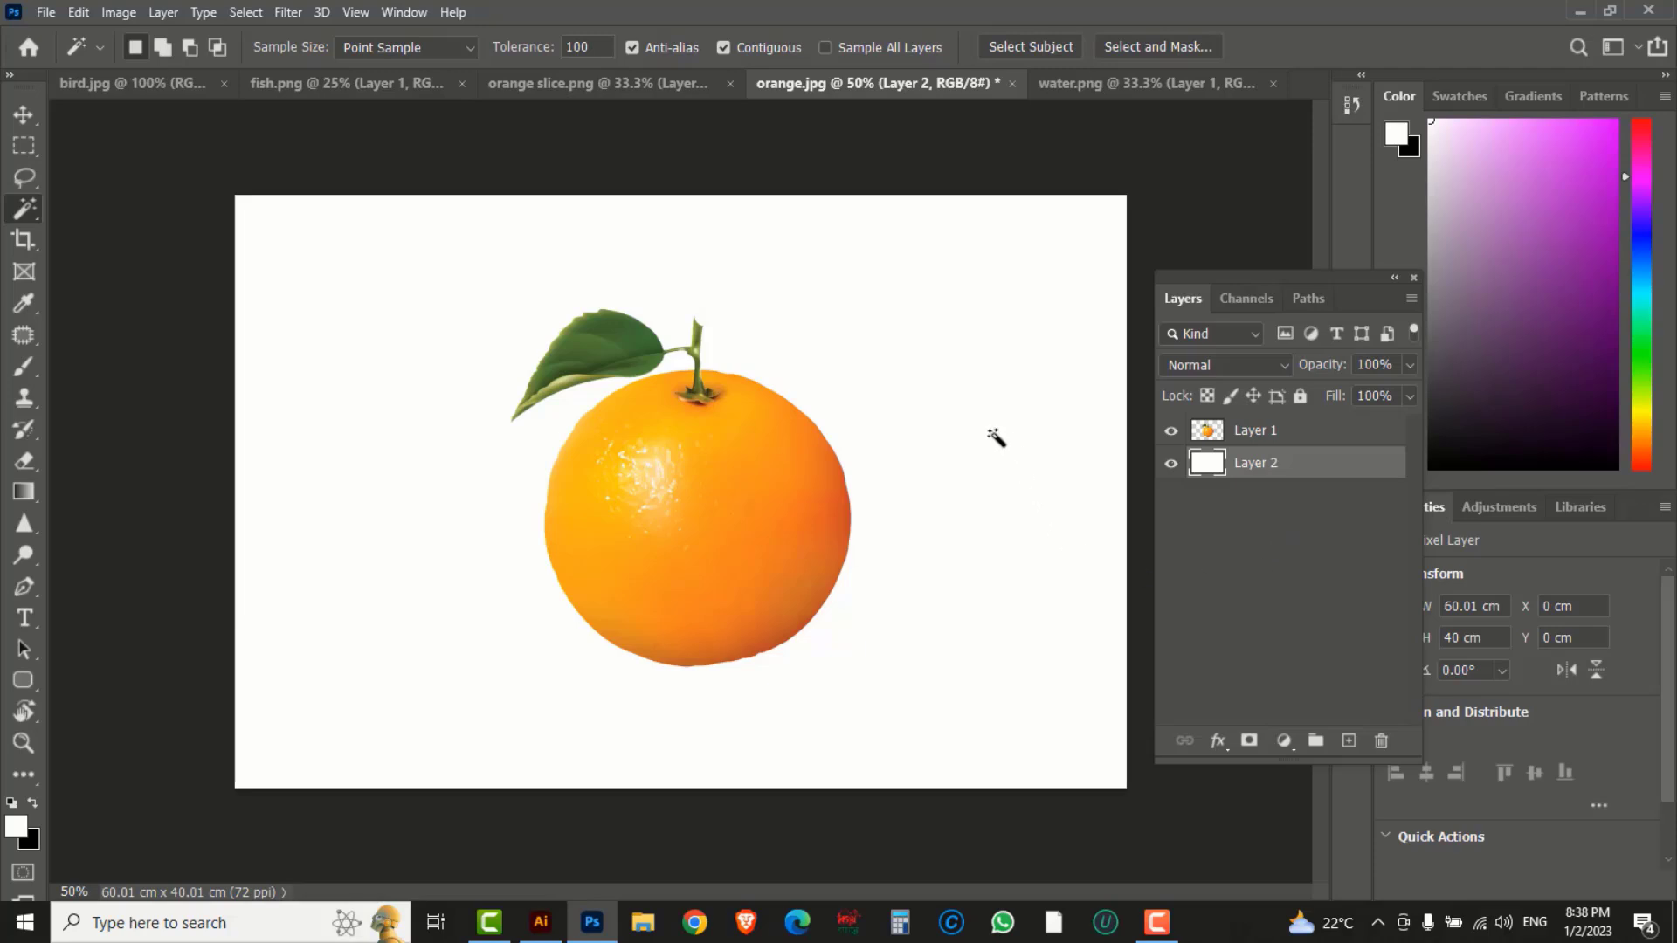
Move the orange to the right half of the canvas, at about X 27.3 cm and Y 8.2 cm.
click(24, 119)
click(696, 511)
drag(694, 504, 828, 520)
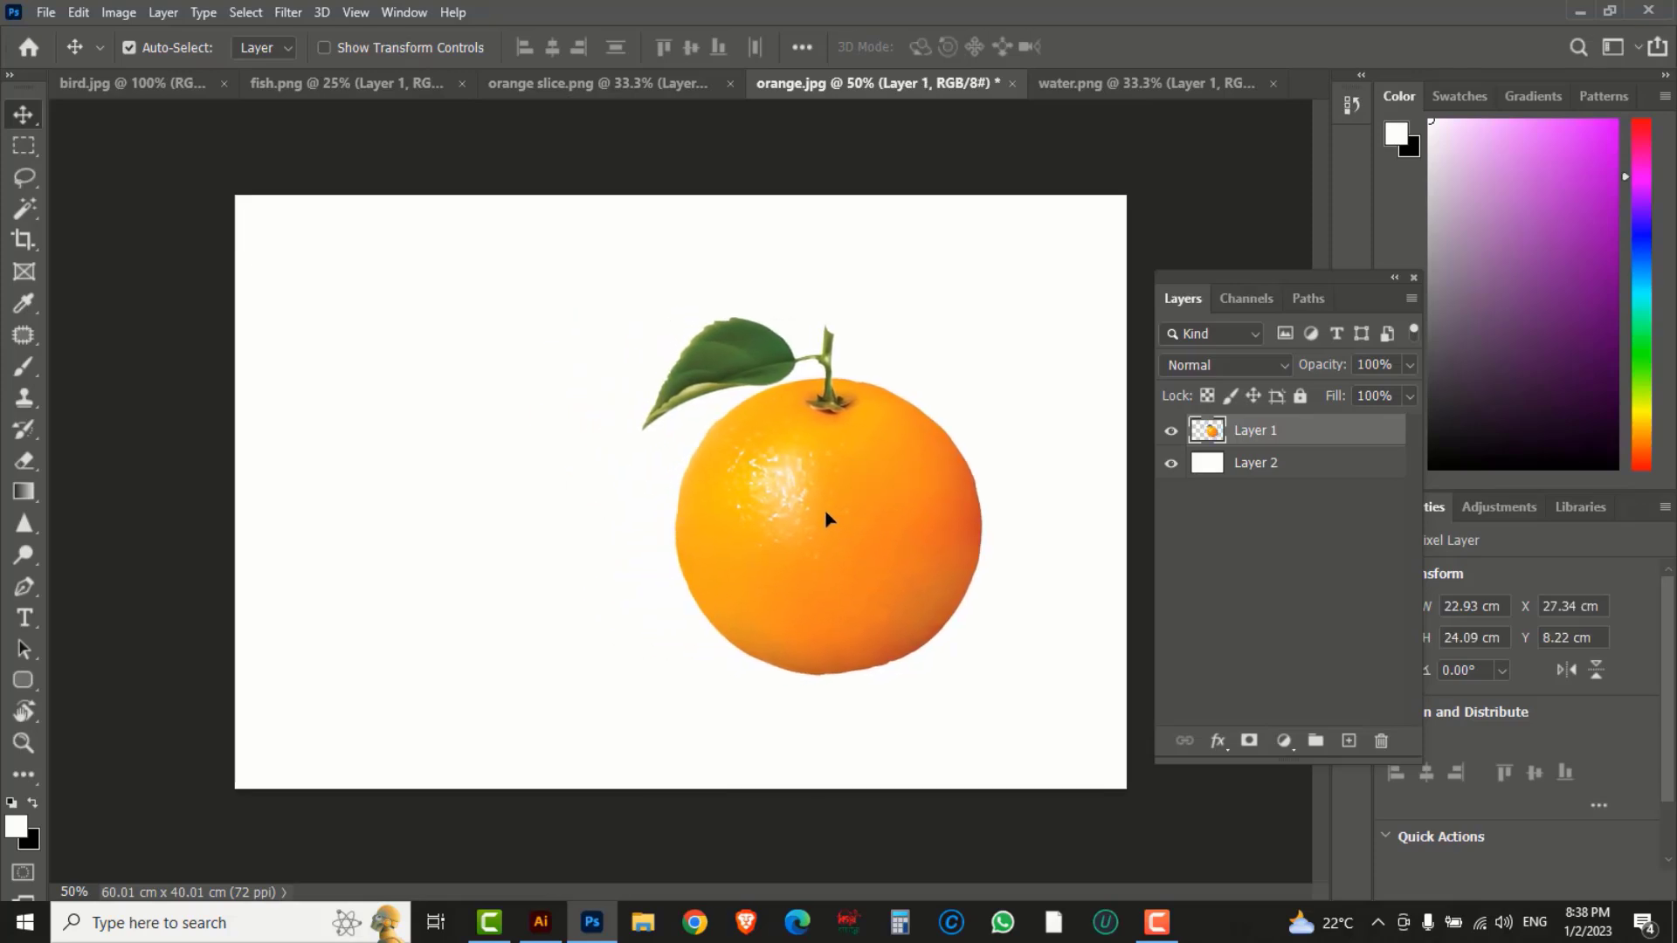
Copy the orange slice from orange slice.png into orange.jpg as a new layer above the whole orange.
click(543, 90)
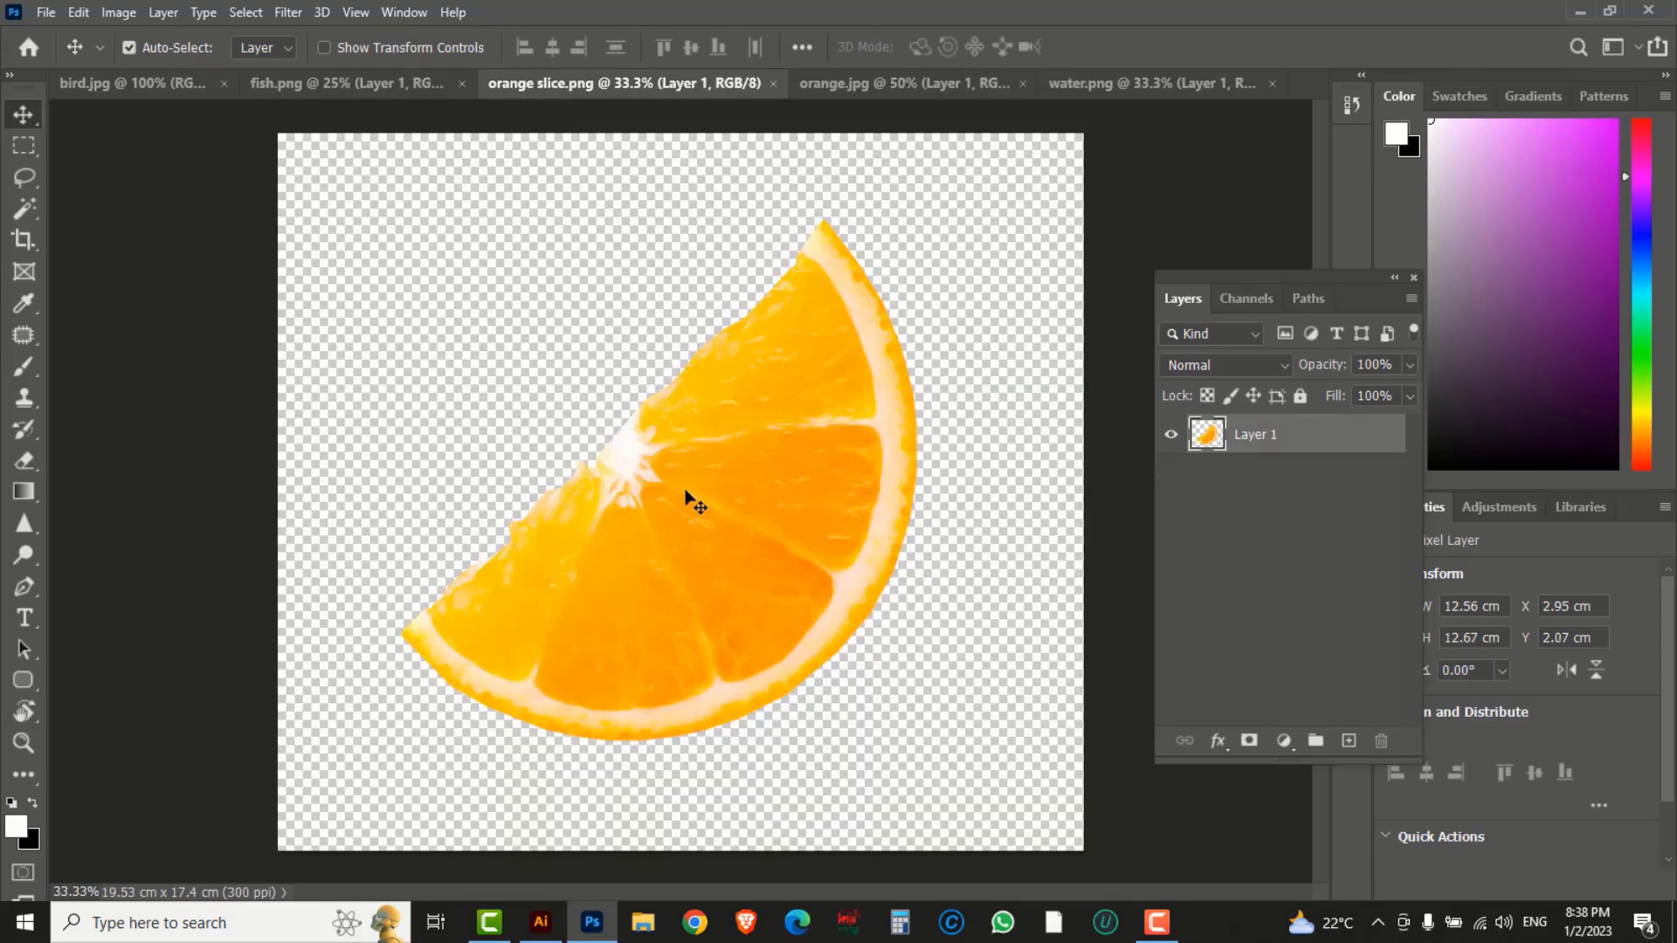
drag(748, 532, 703, 488)
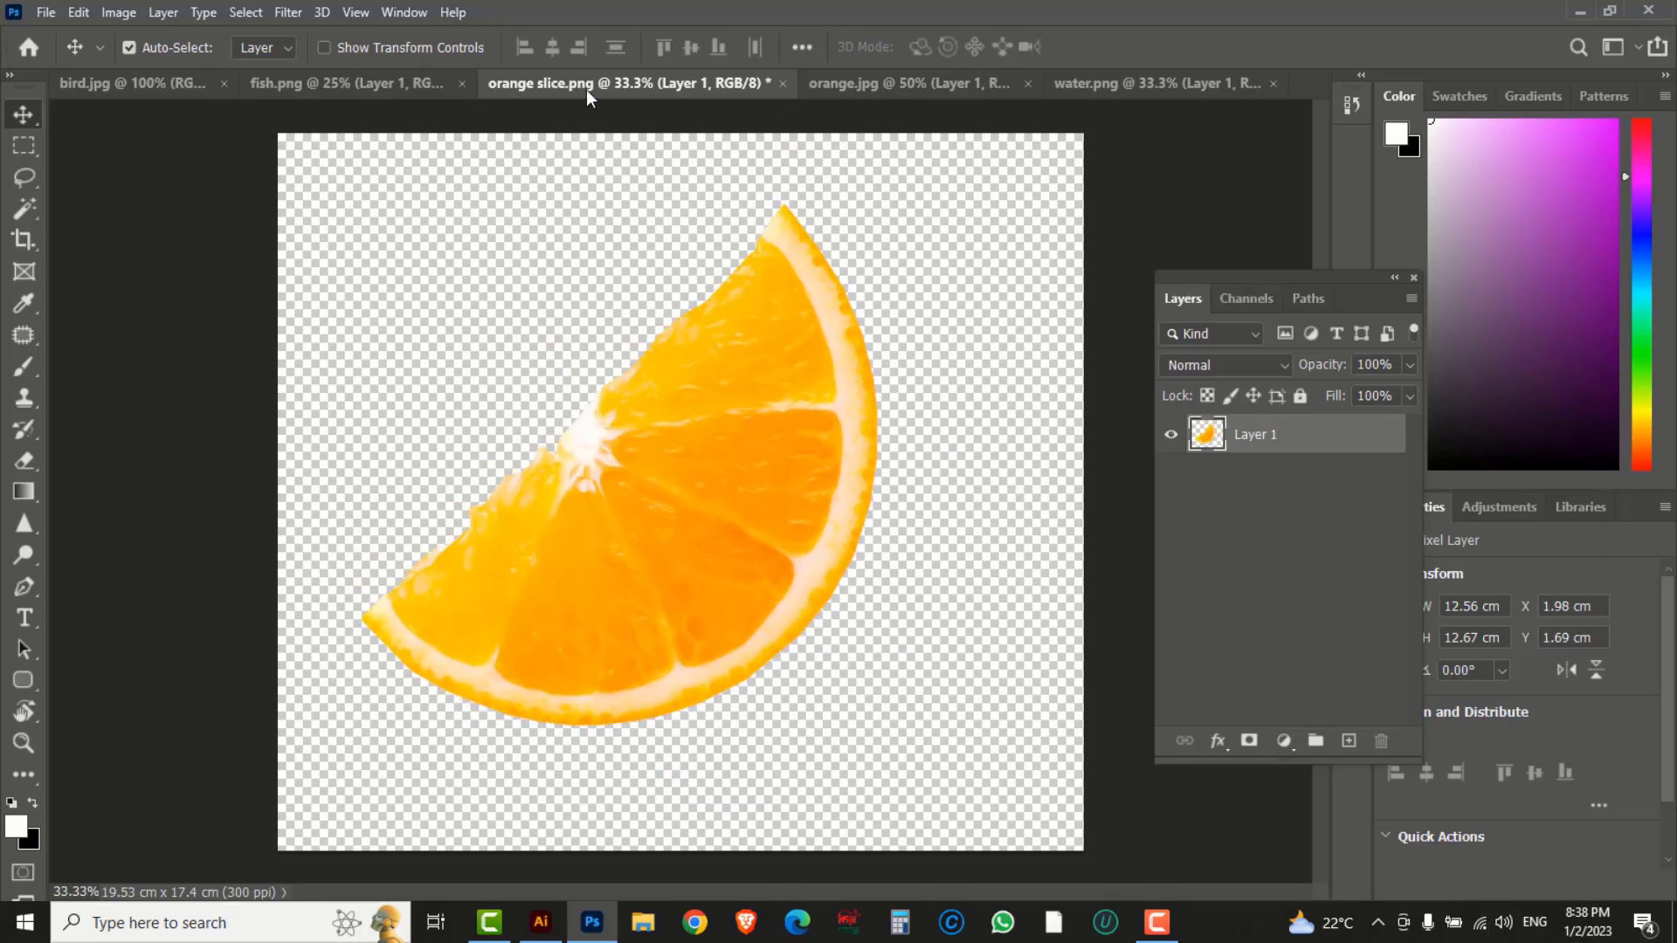
drag(709, 519, 685, 594)
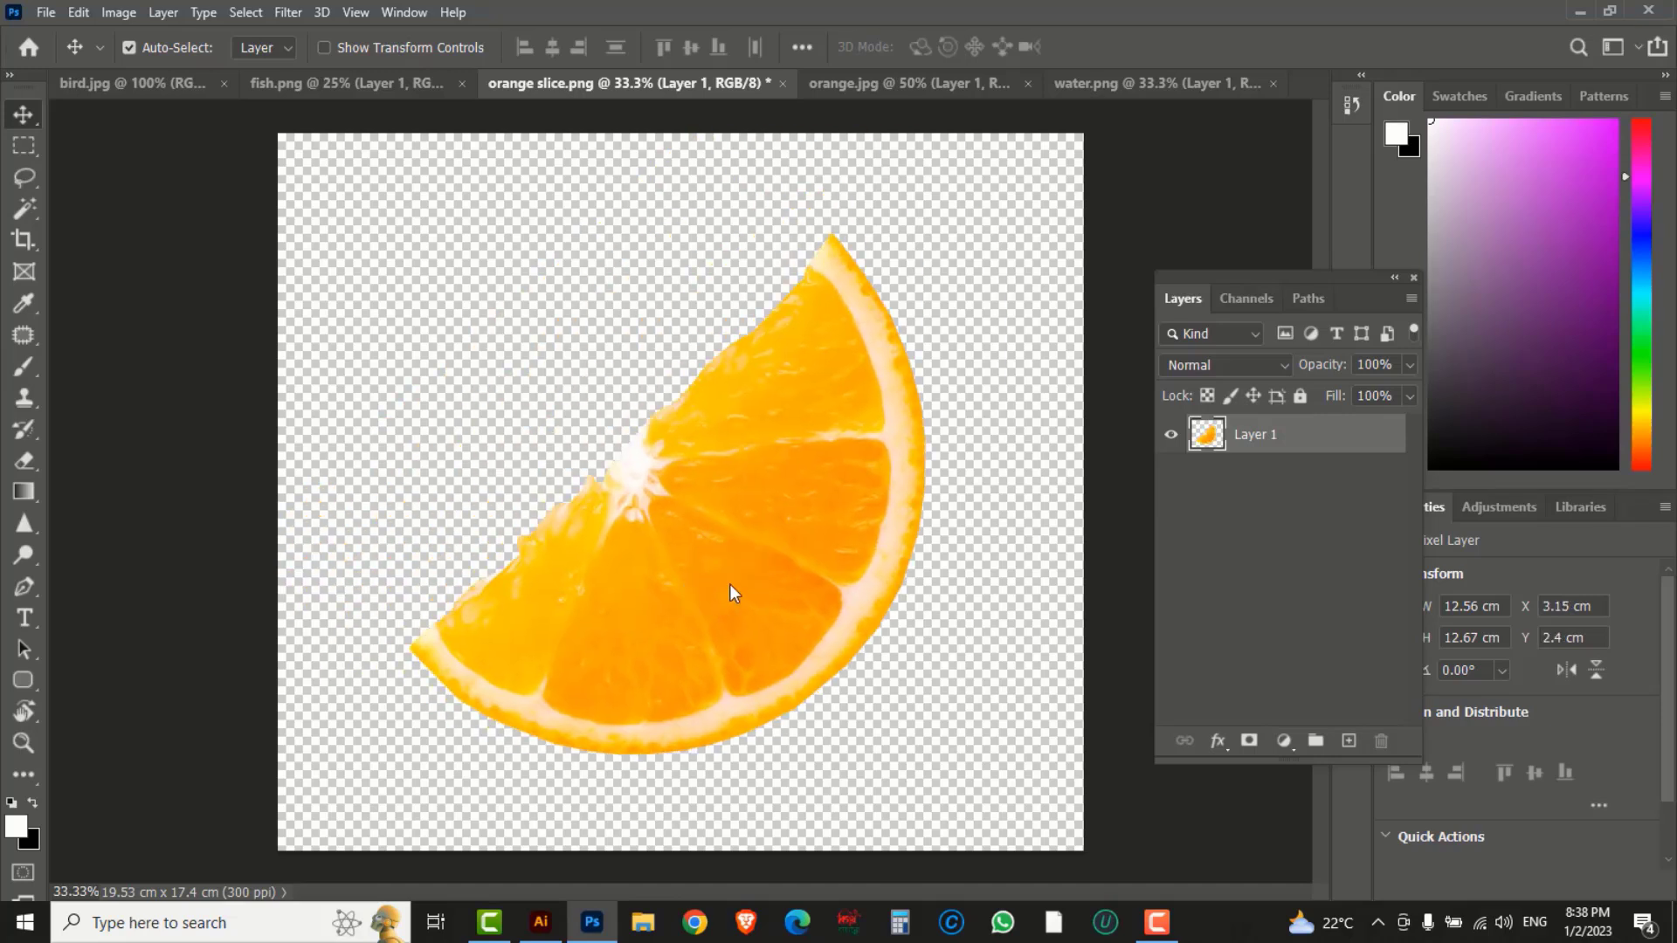
click(872, 84)
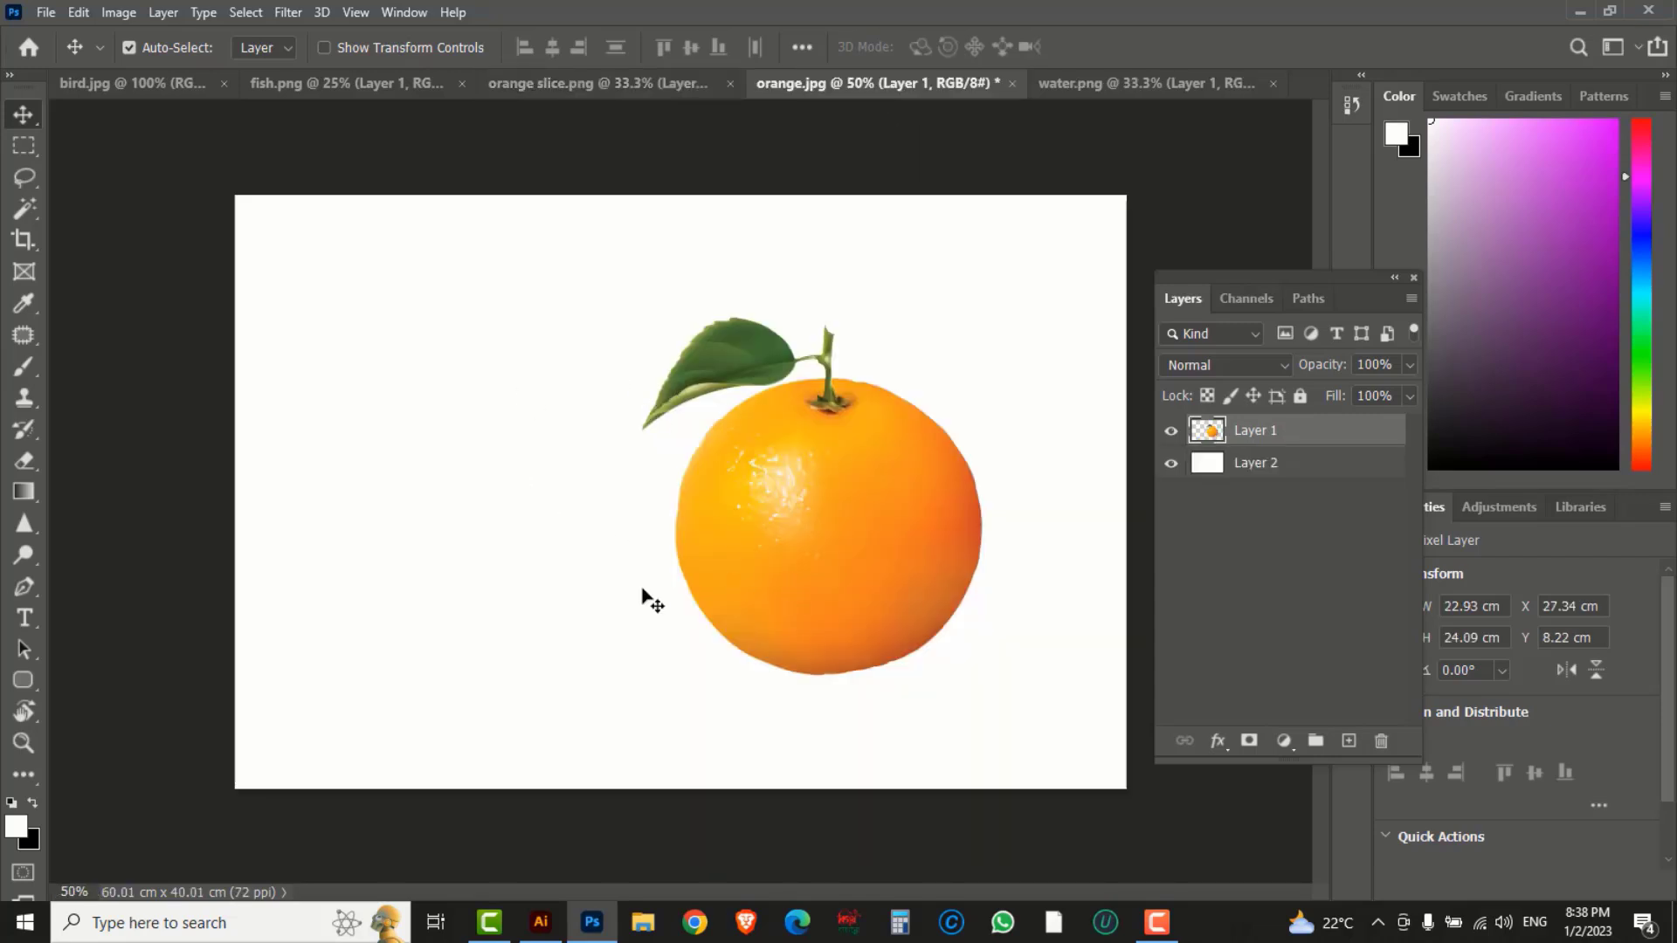
click(630, 84)
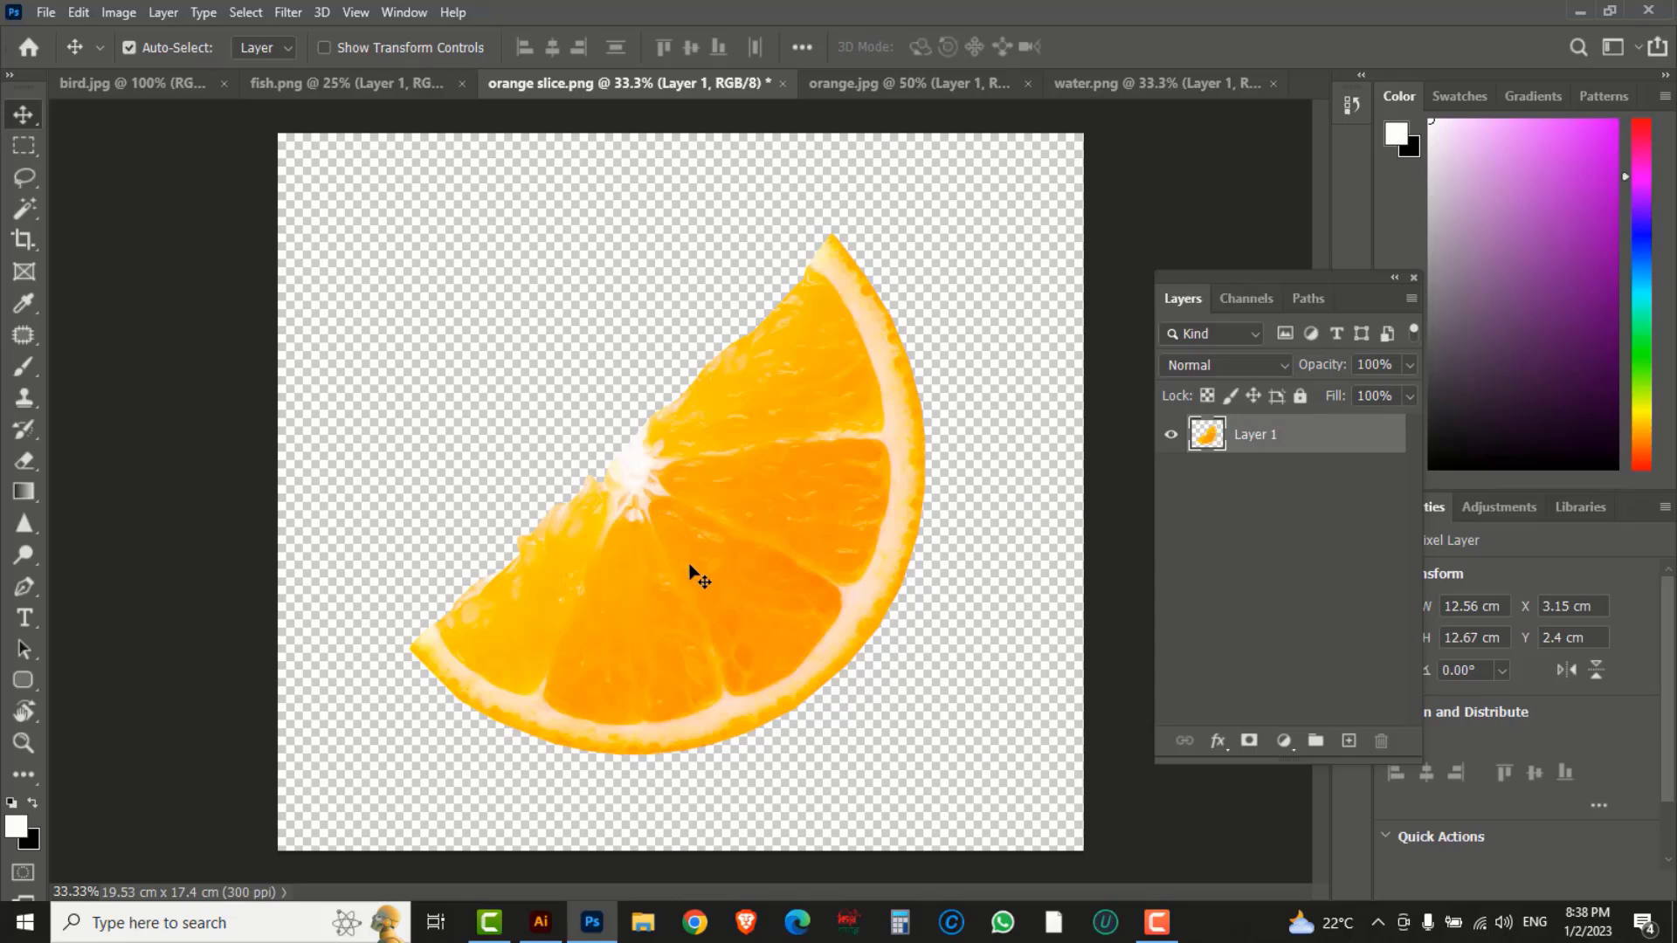
drag(685, 617, 549, 578)
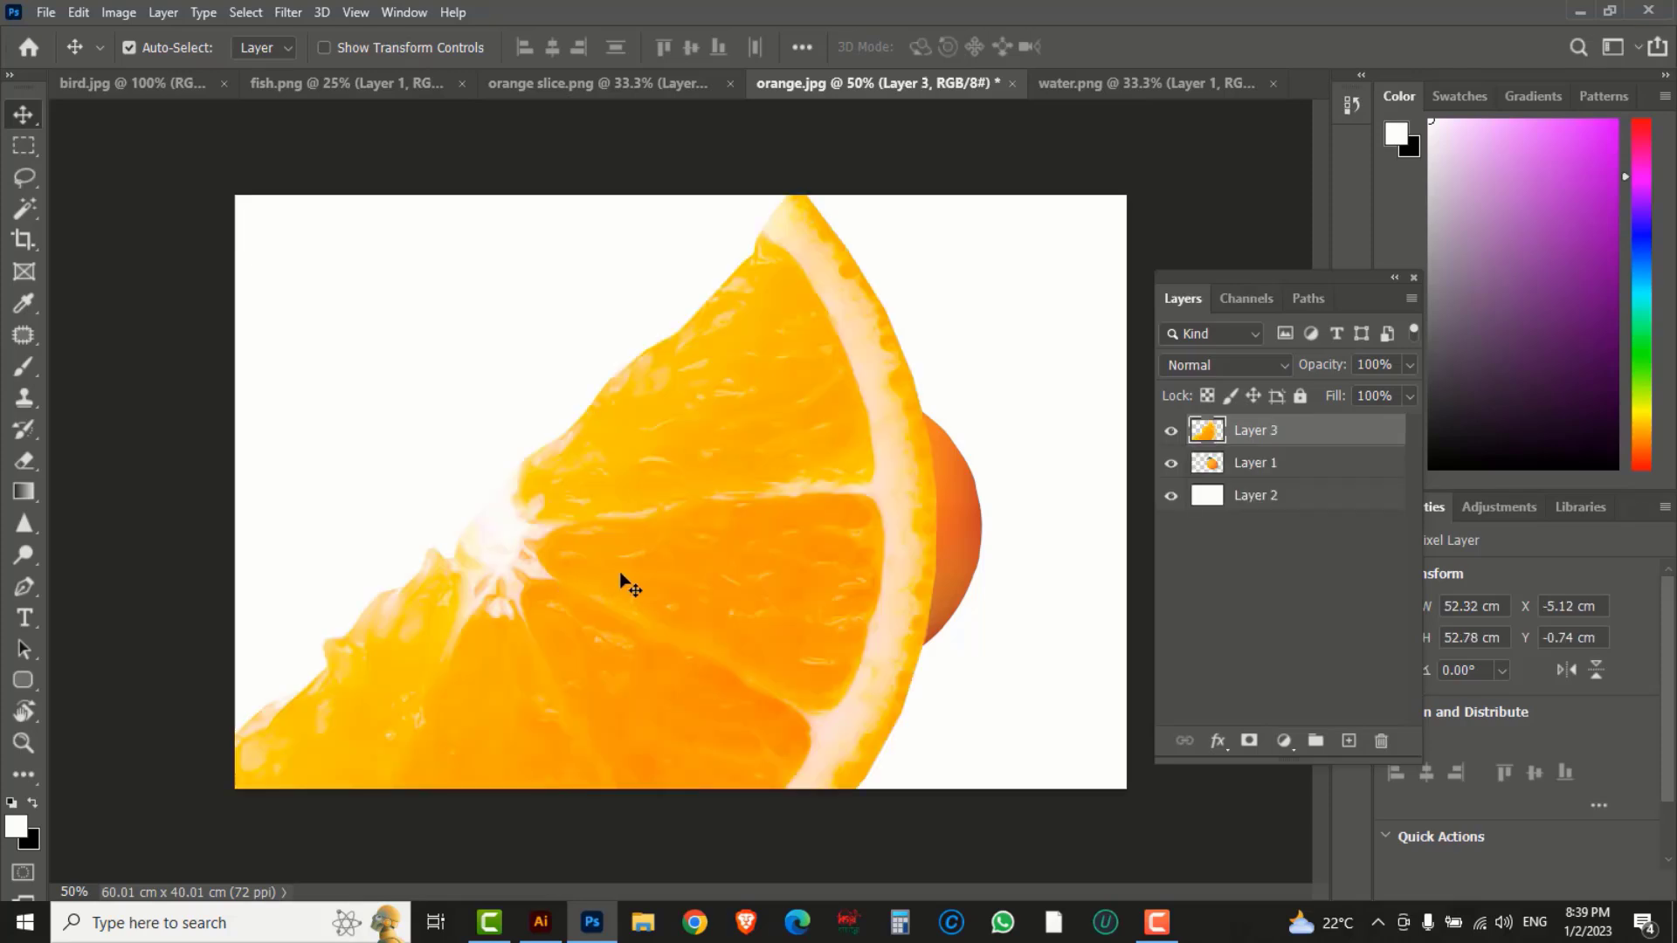
Free-transform the orange slice, scaling it to about 33% and rotating it about 41.6° so its cut edge lies horizontal.
key(ctrl+t)
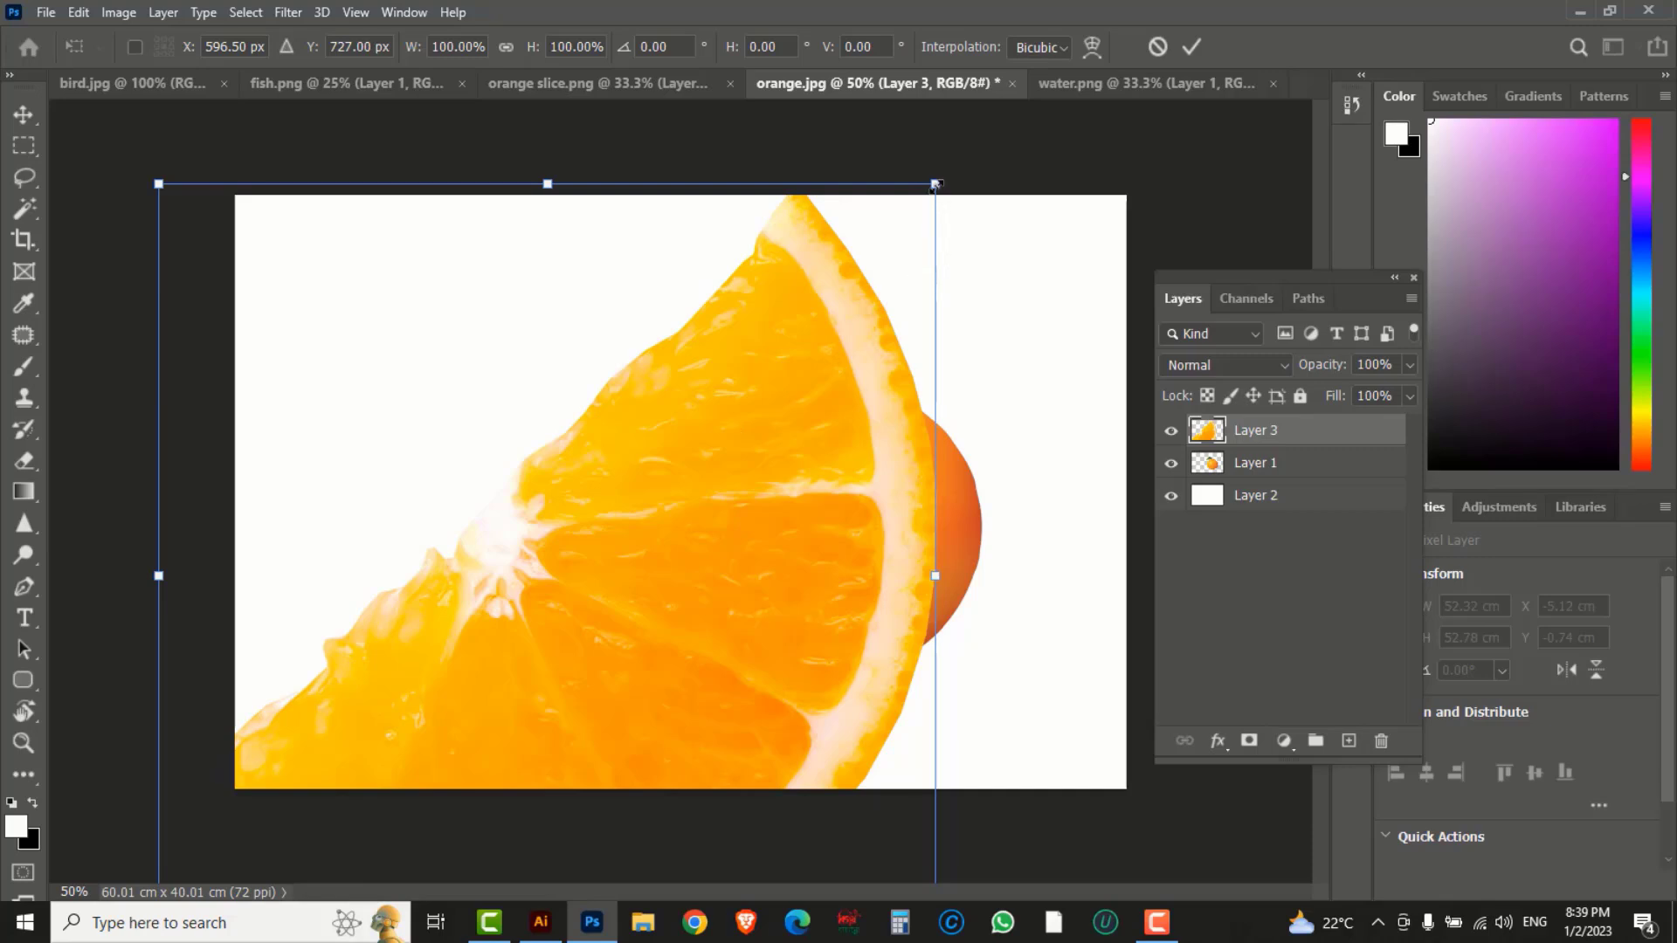
drag(936, 183, 675, 446)
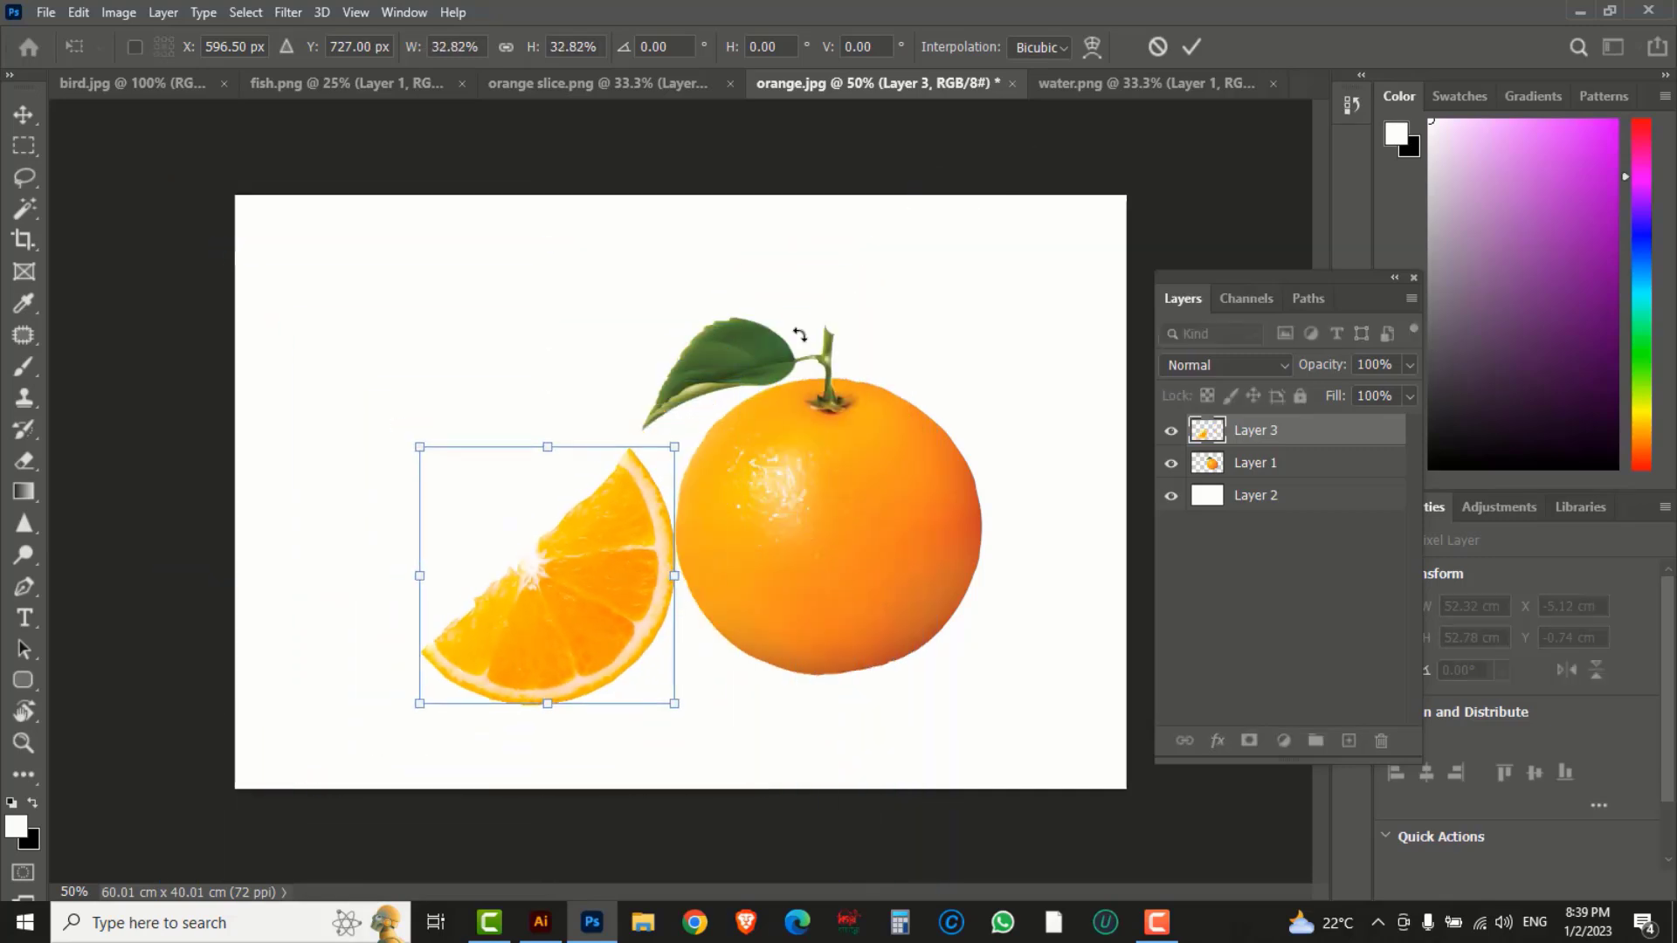
drag(759, 327, 830, 535)
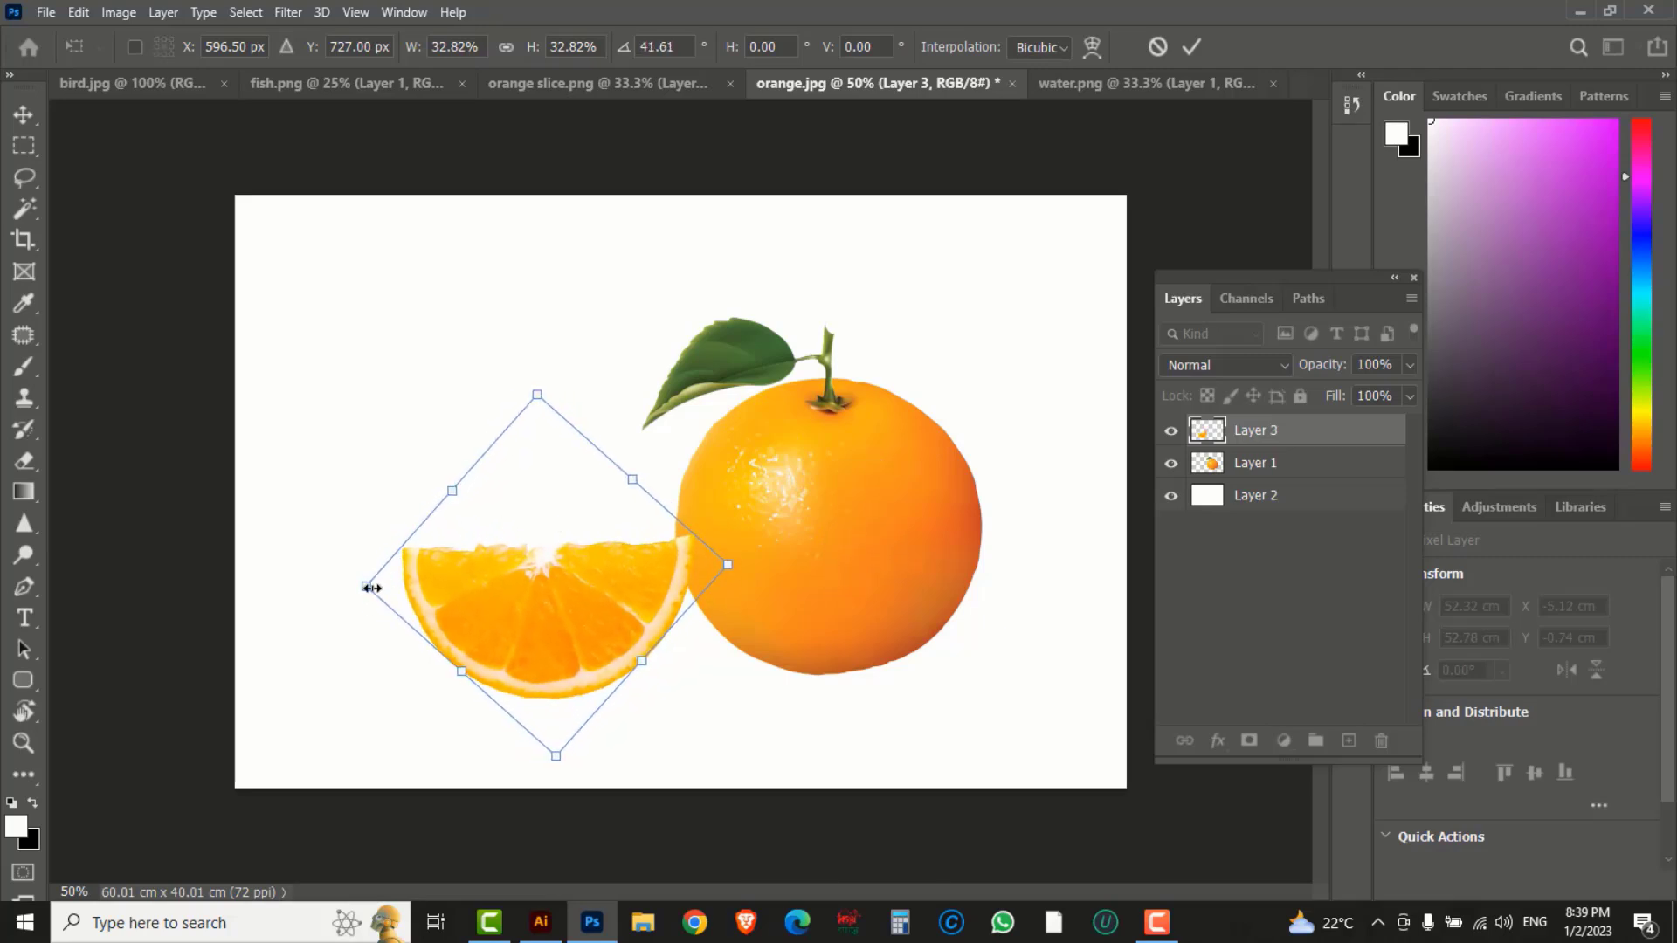
Resize the slice to 36.5%, fine-tune its rotation to about 41.9°, place it slightly overlapping the whole orange's left side, and apply the transform.
drag(367, 588, 248, 588)
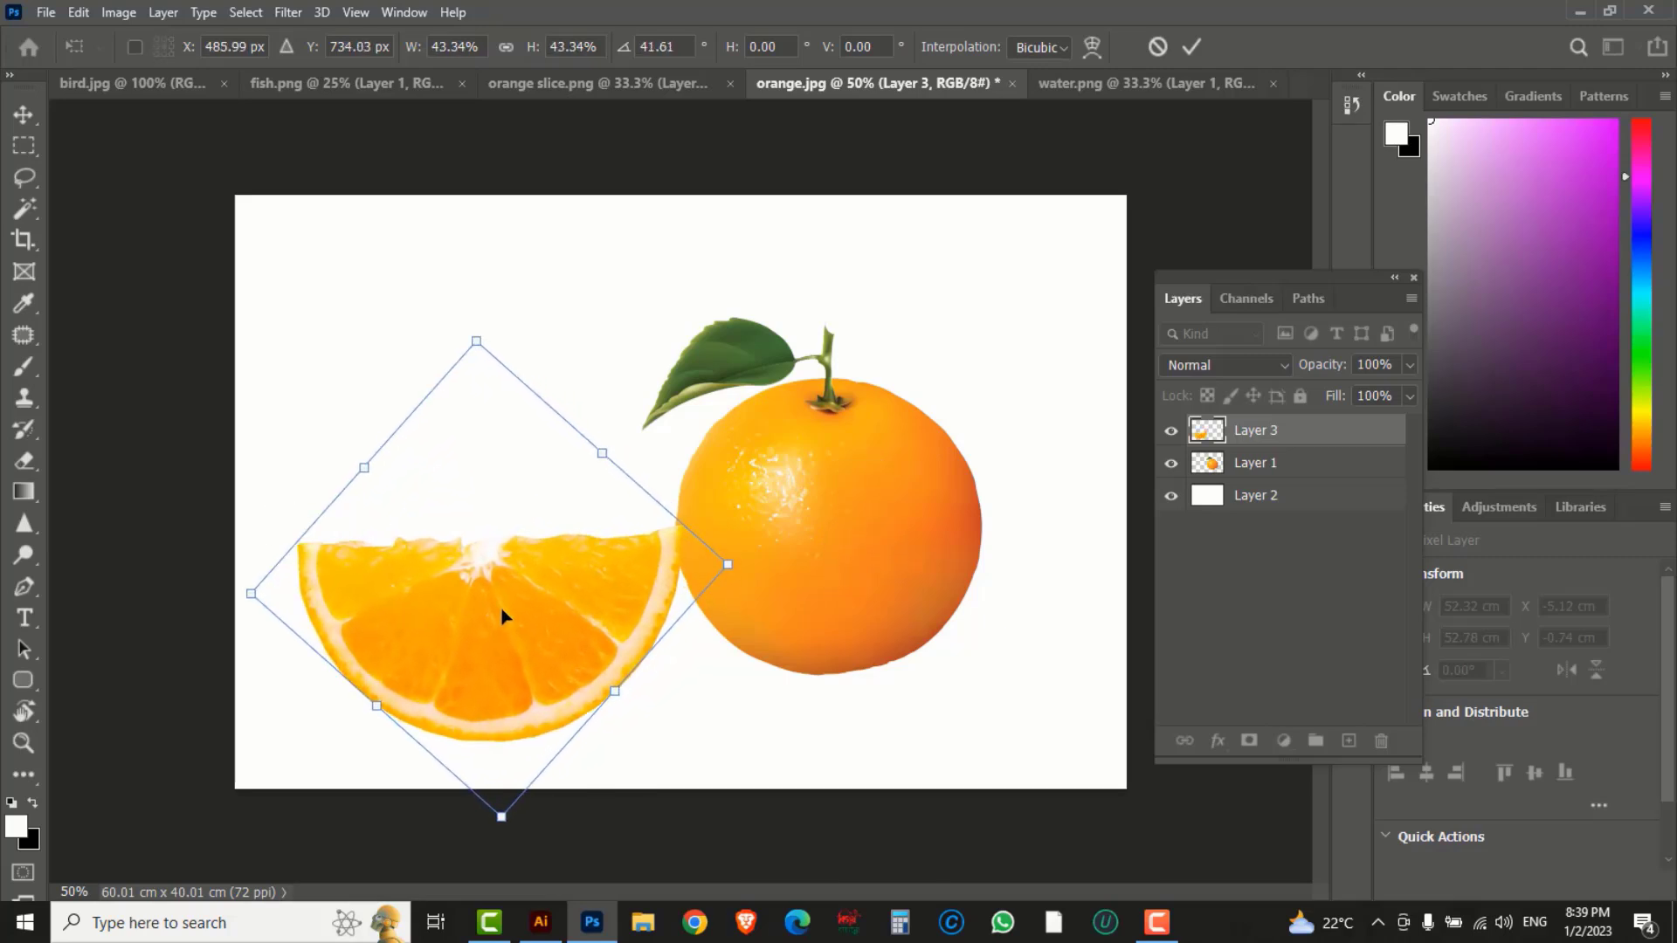
drag(501, 615, 563, 572)
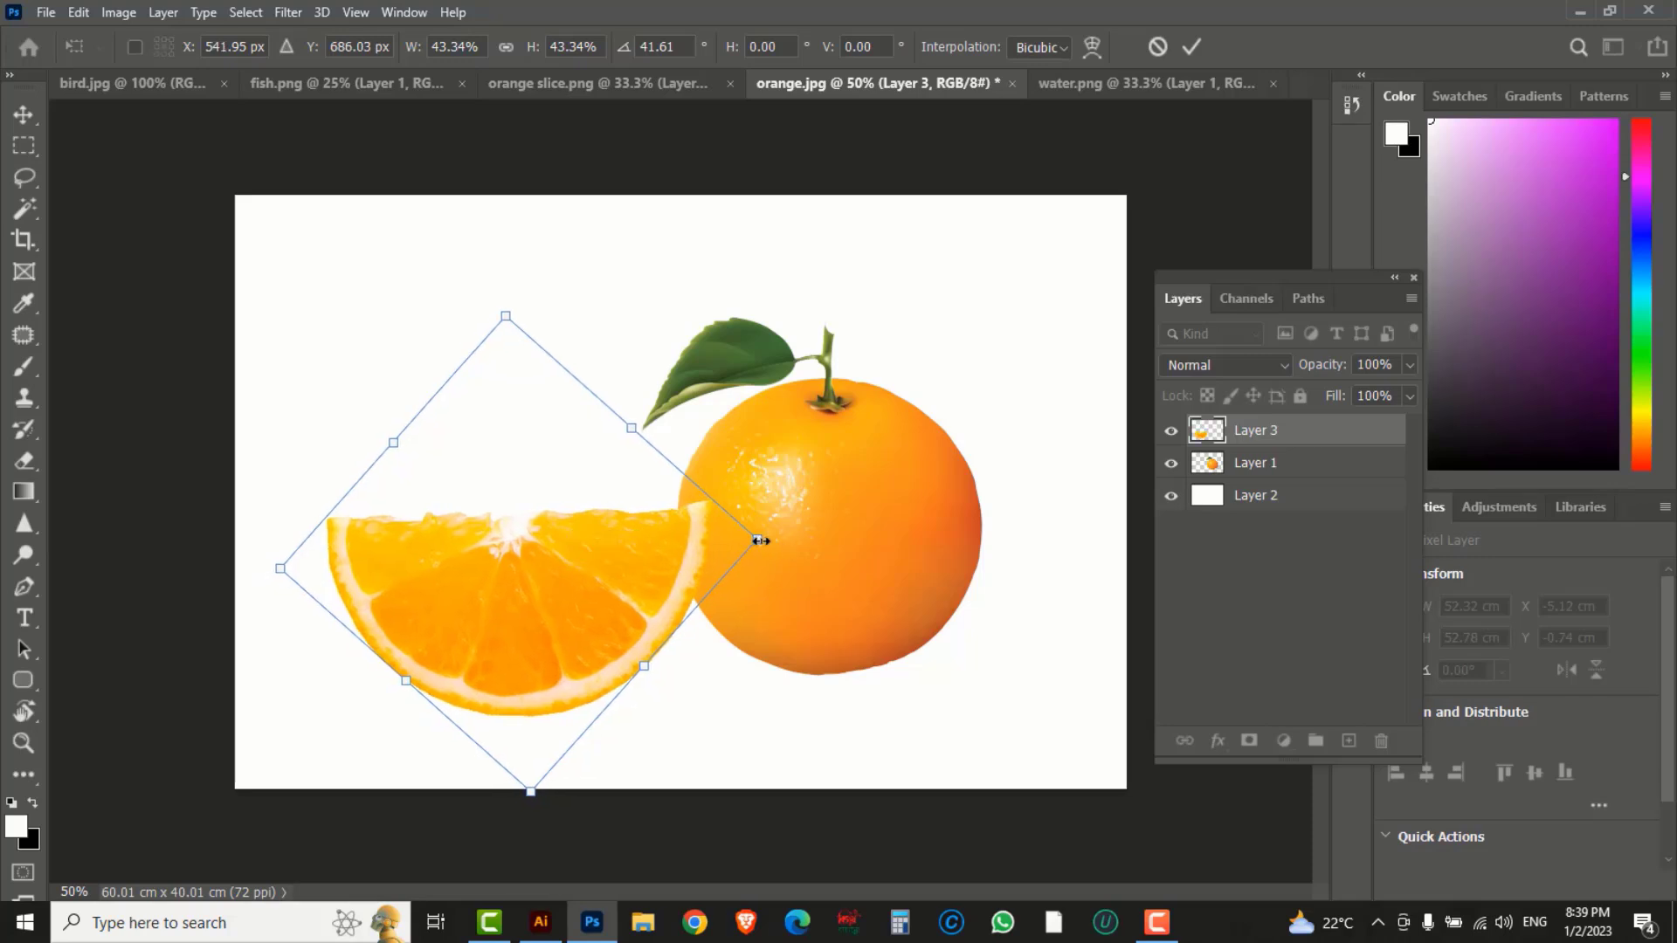
drag(761, 541, 622, 559)
drag(777, 461, 782, 465)
drag(658, 554, 676, 557)
drag(794, 487, 798, 485)
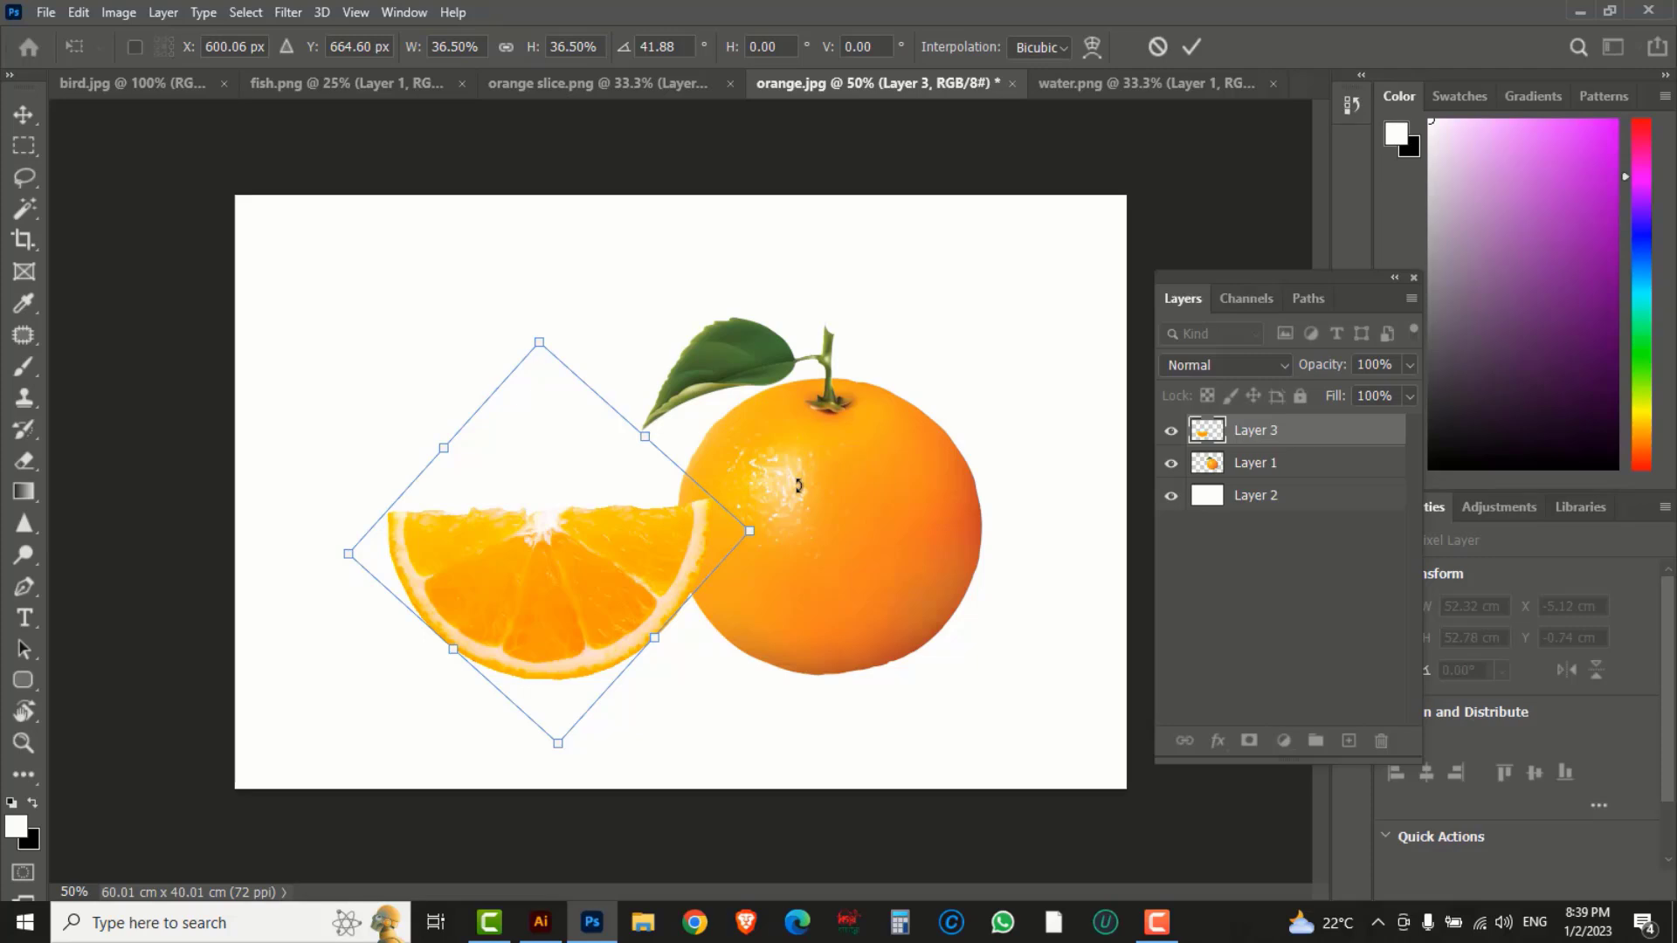
drag(647, 552, 657, 548)
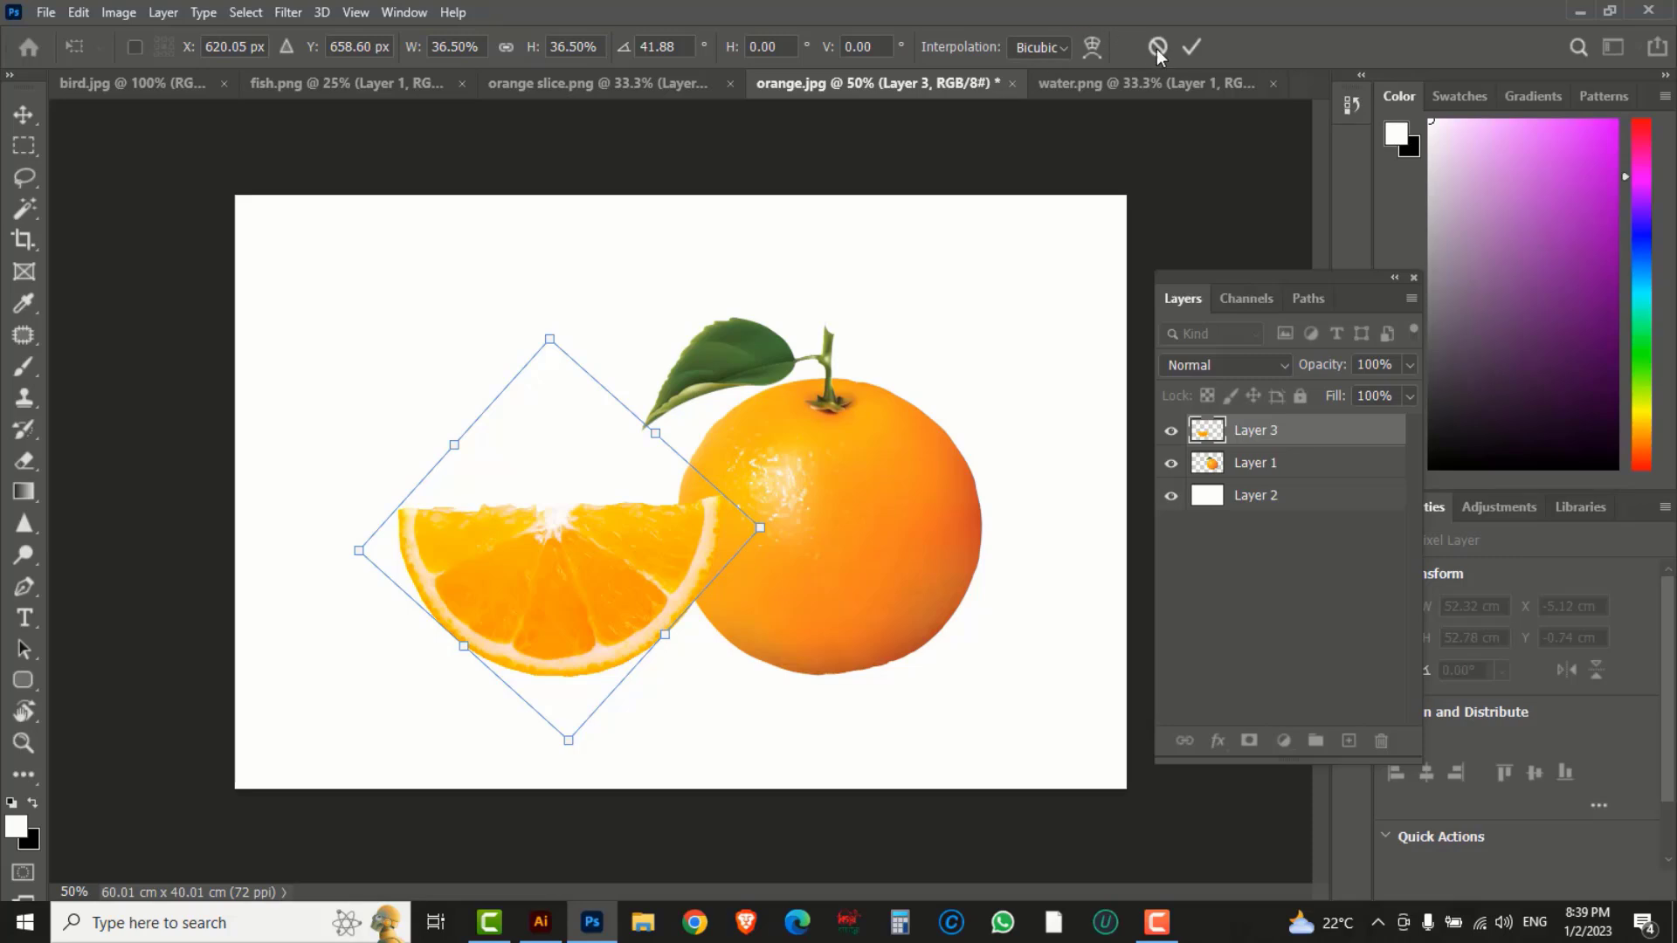
click(1192, 46)
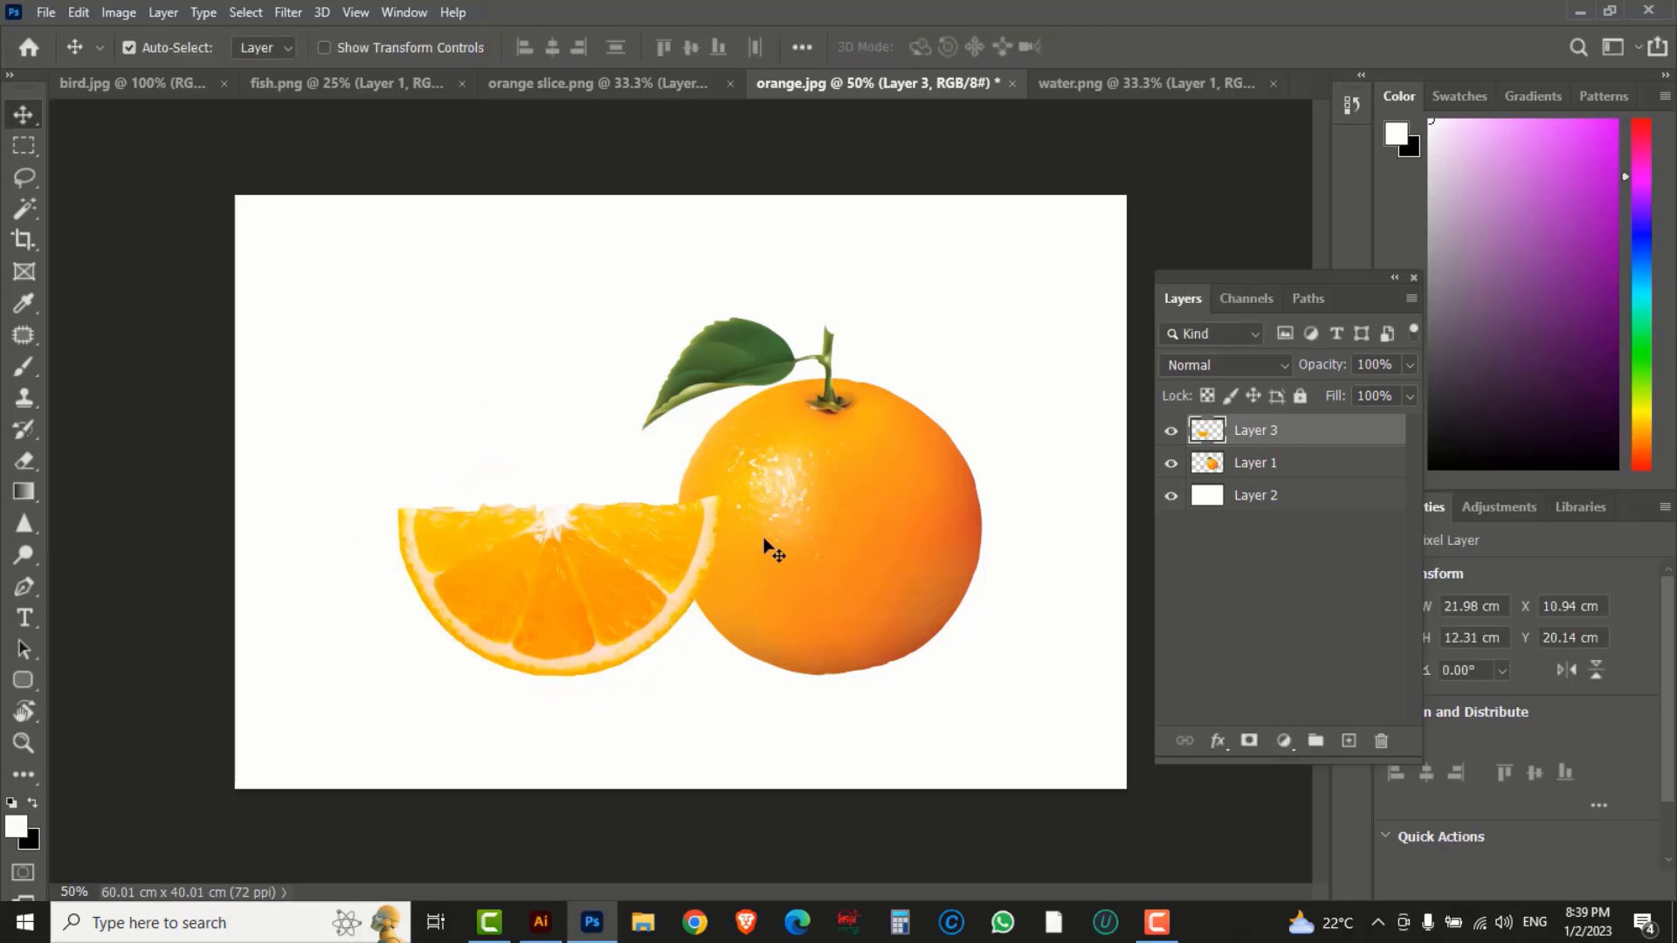
Select the pulp inside the orange slice's rind with the Magic Wand, adding missed spots to the selection.
key(ctrl+space)
click(592, 577)
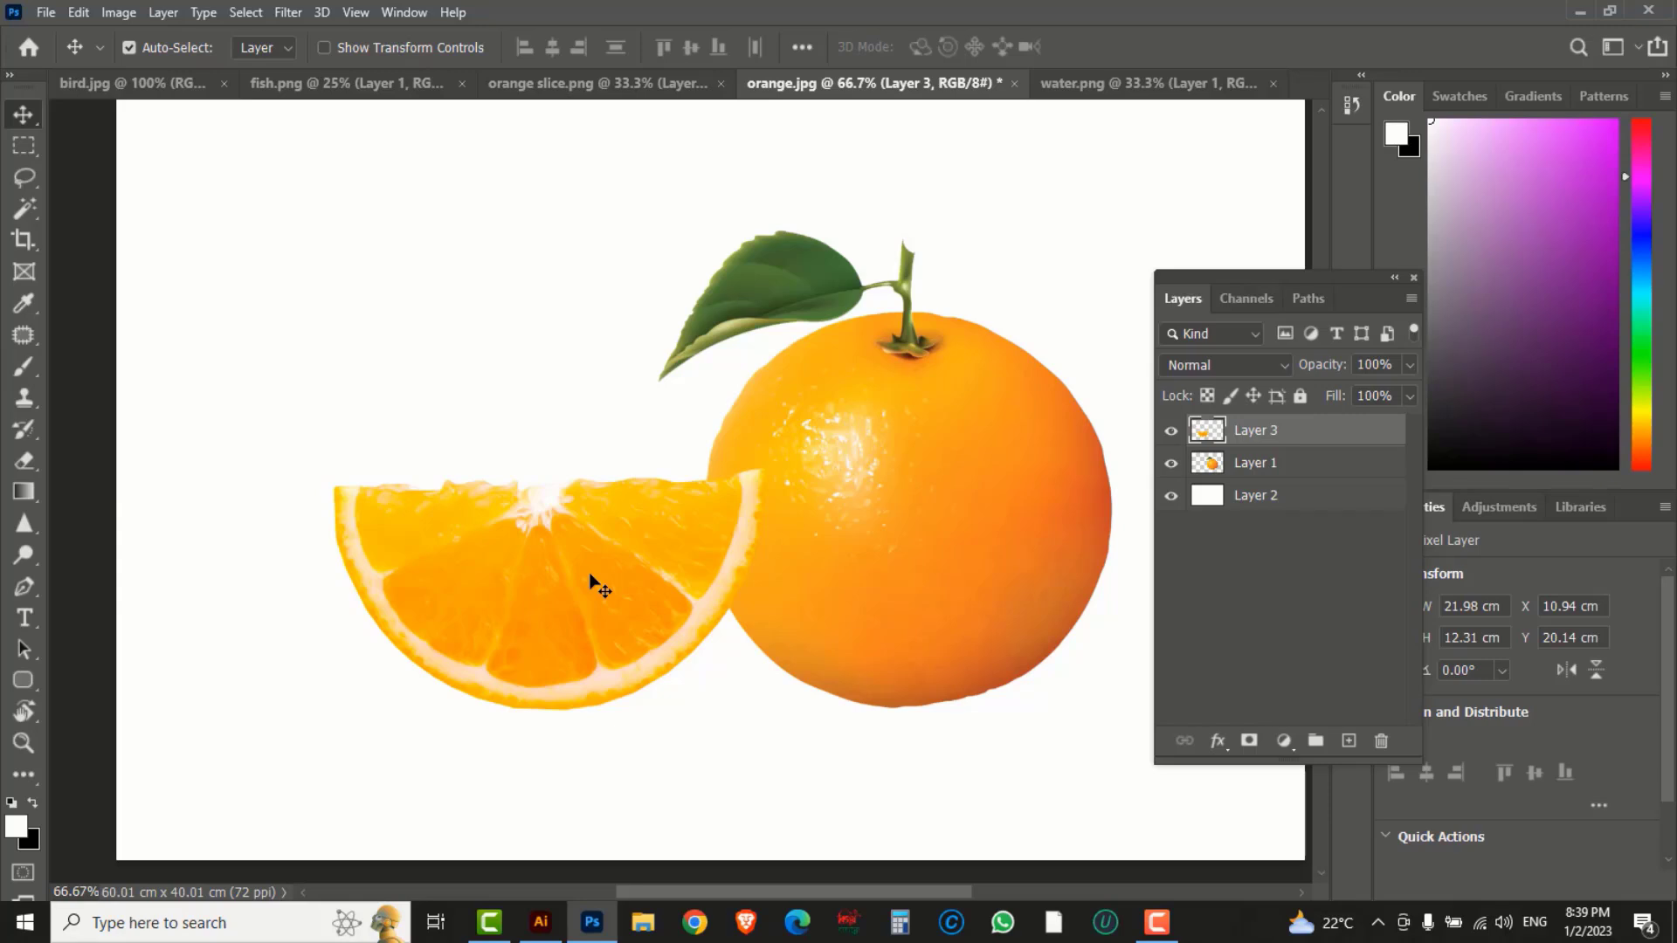
click(26, 208)
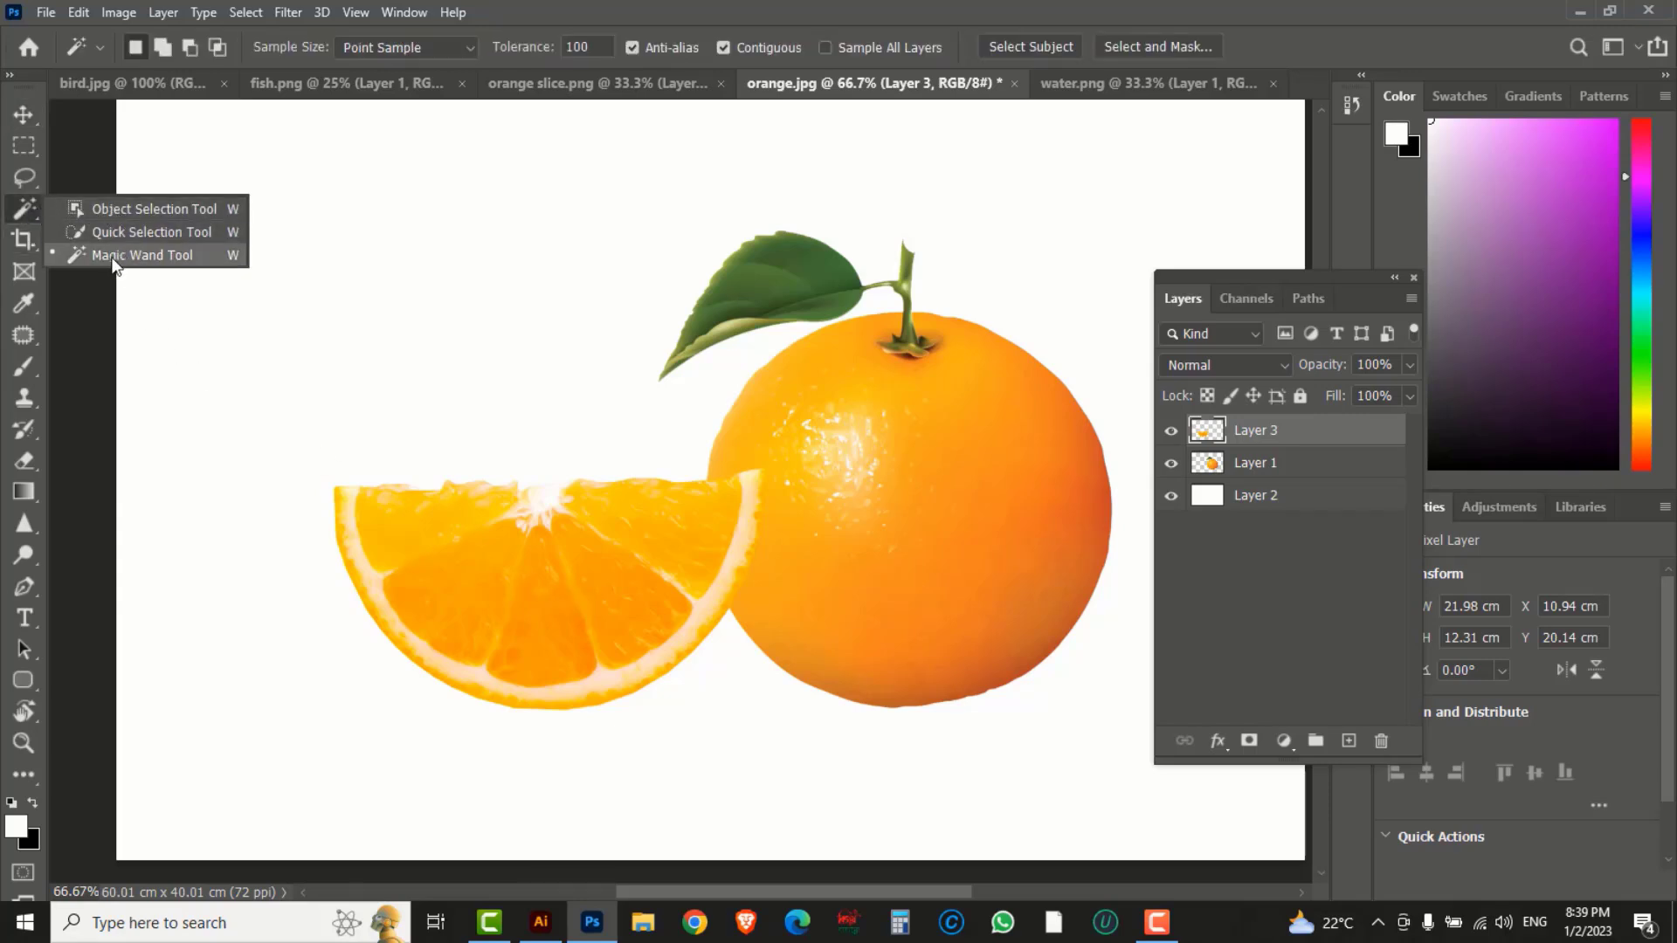
click(162, 257)
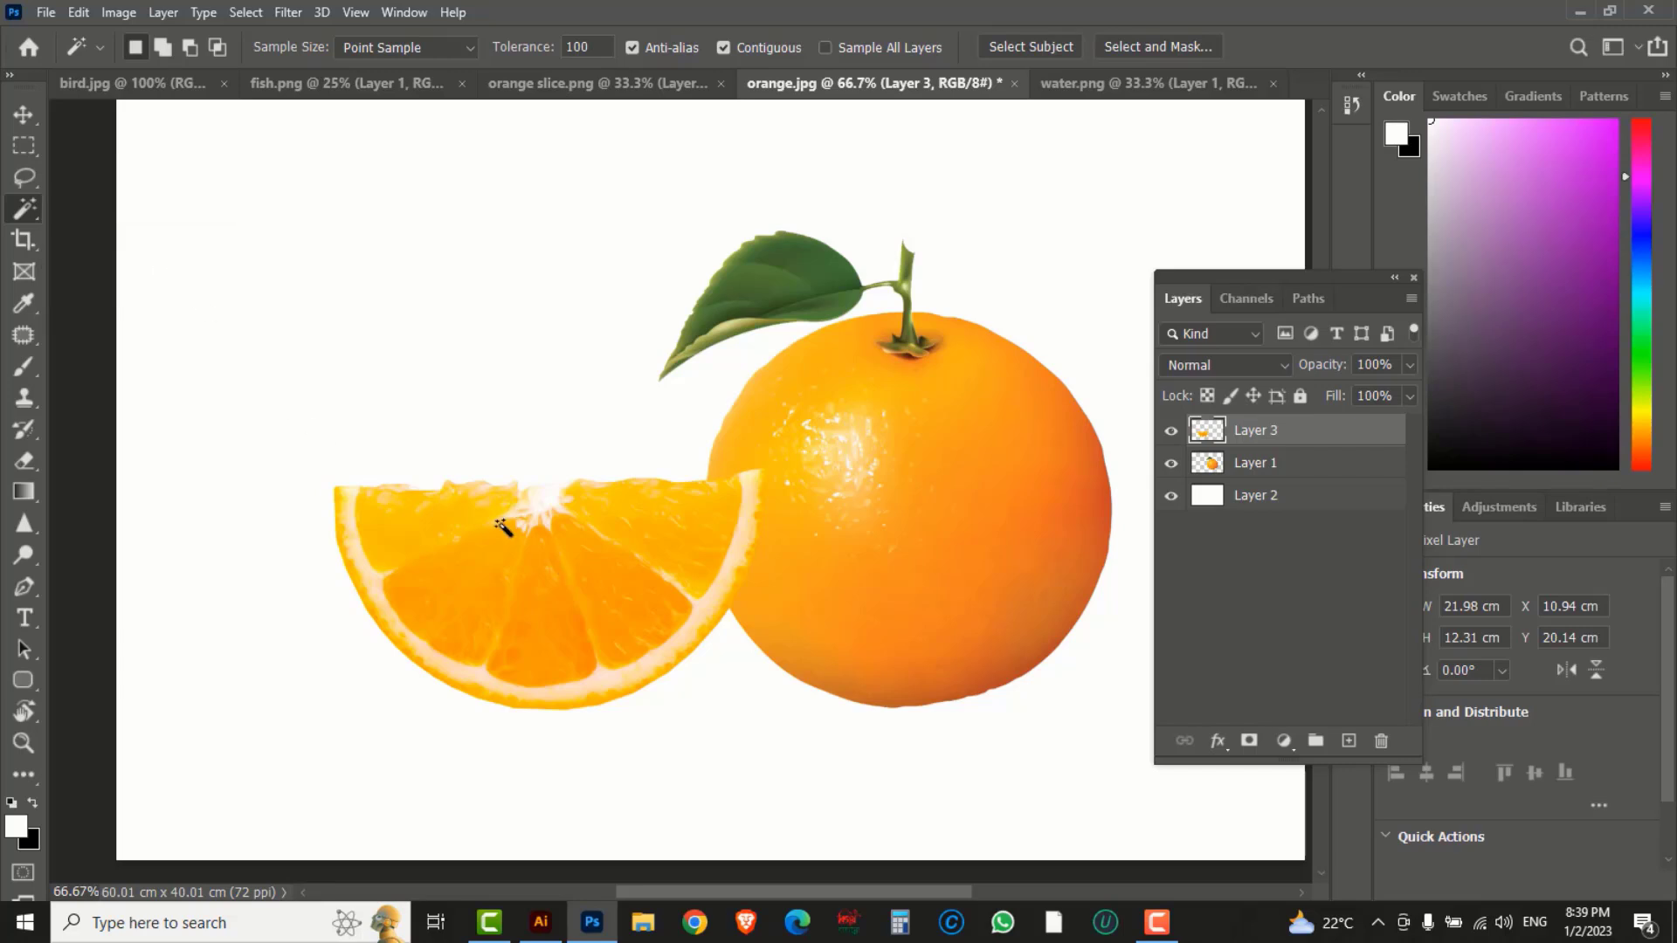
click(512, 580)
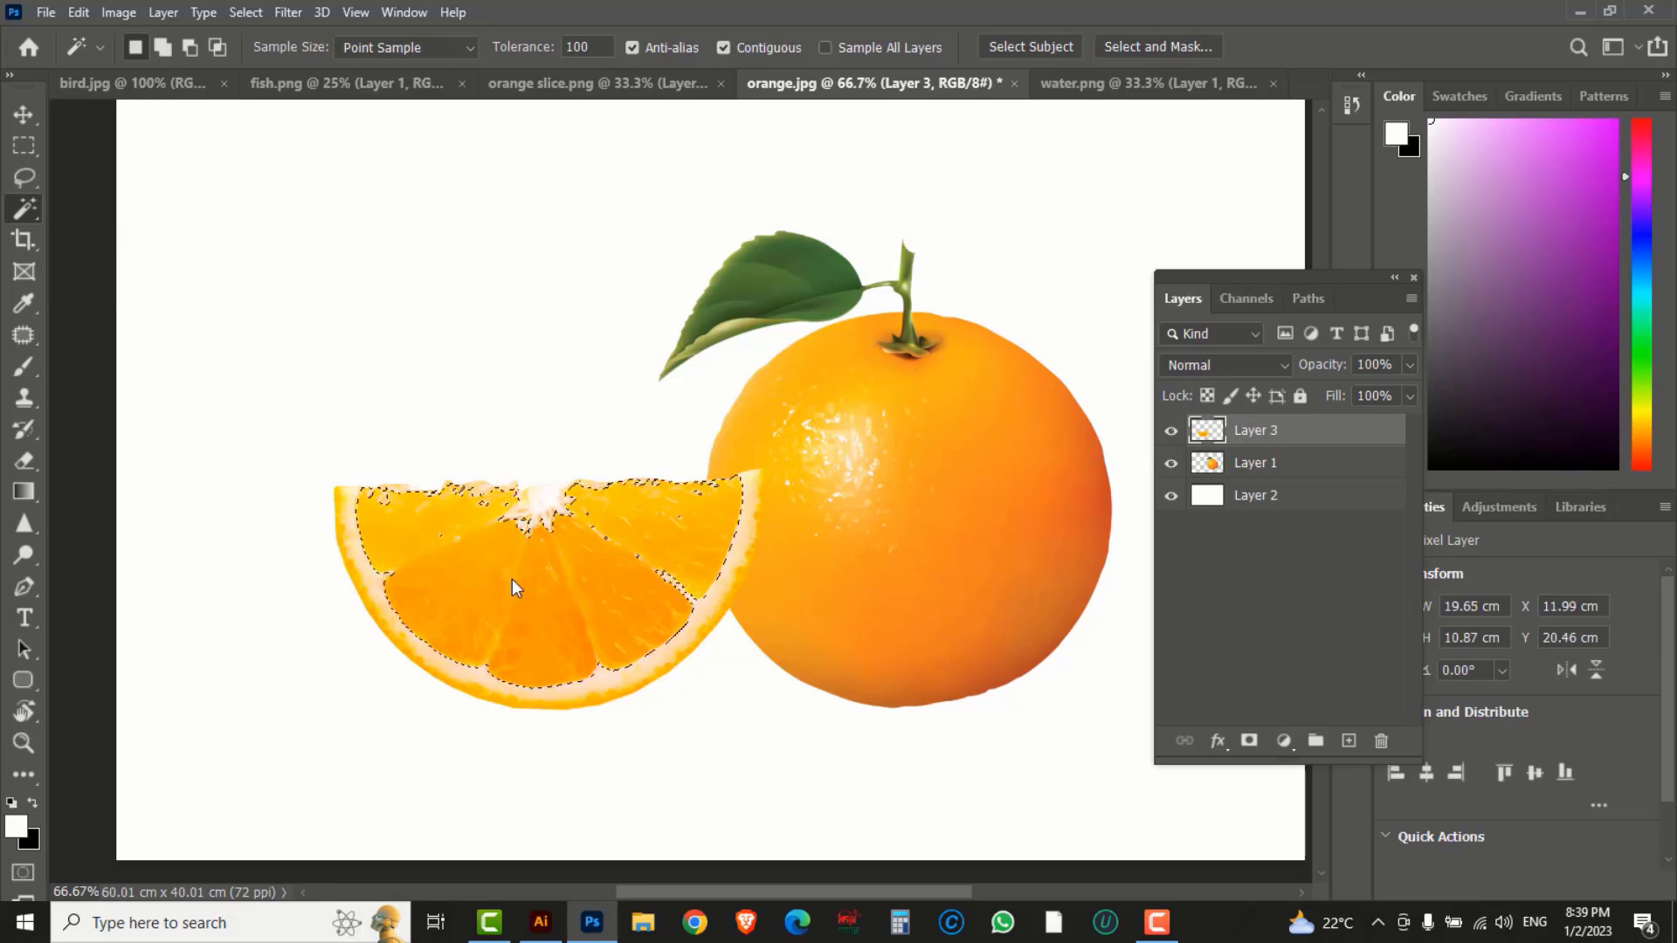
shift+click(511, 522)
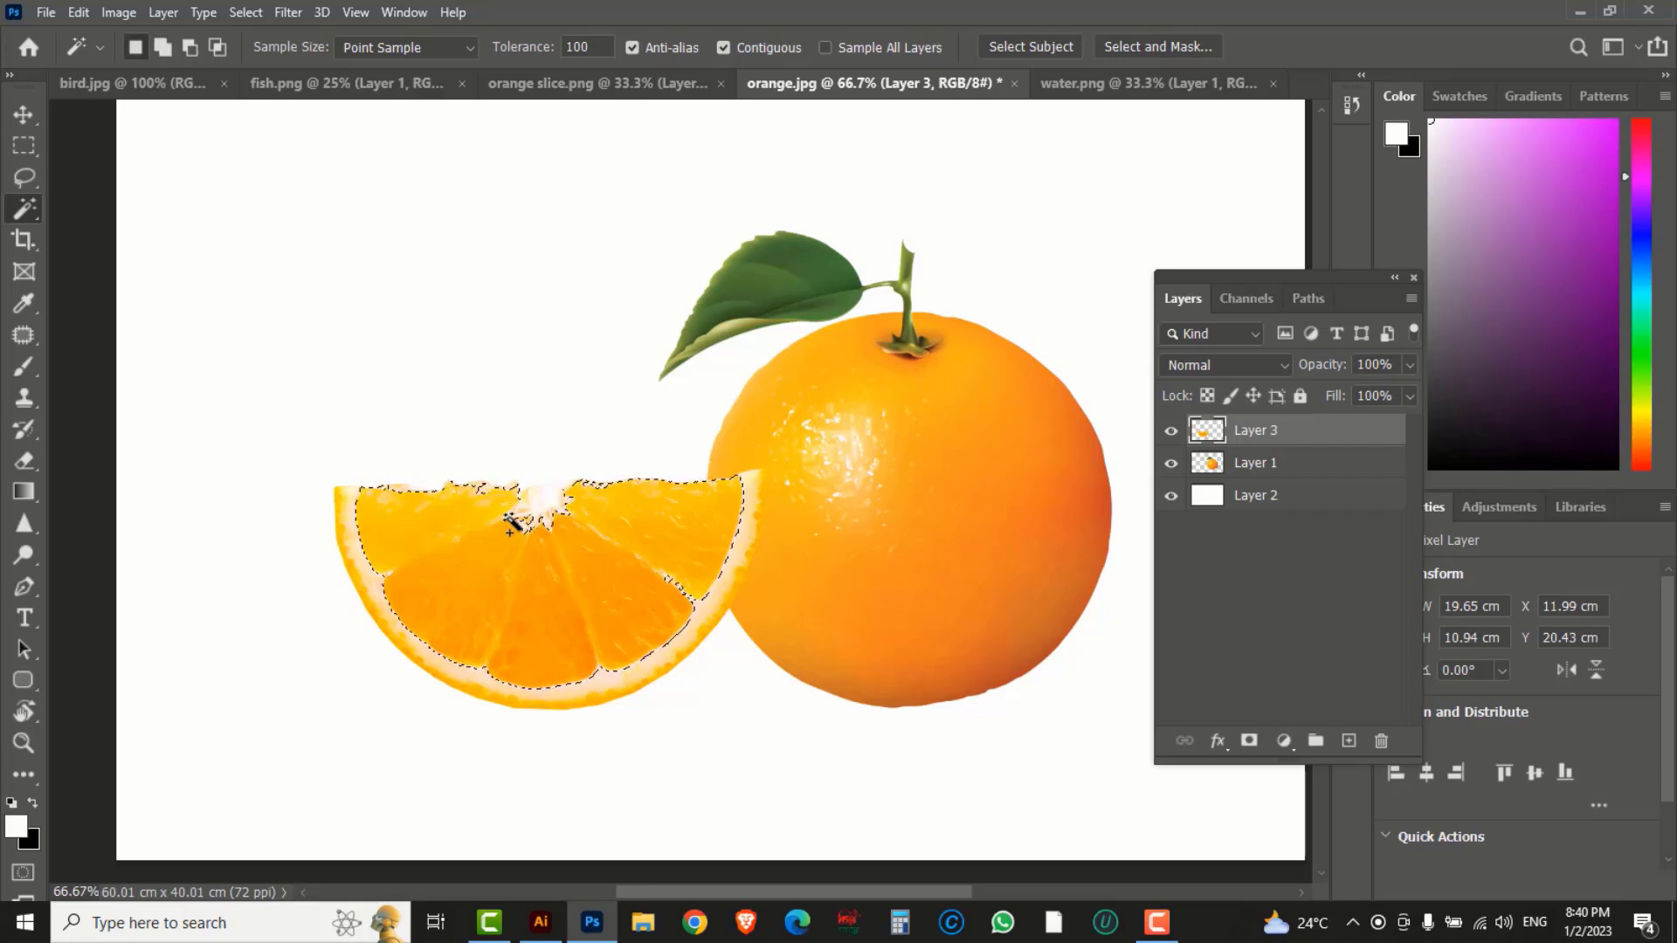
Add the white core, the ragged upper edge and the gap near the right rind to the pulp selection with the Lasso.
click(24, 177)
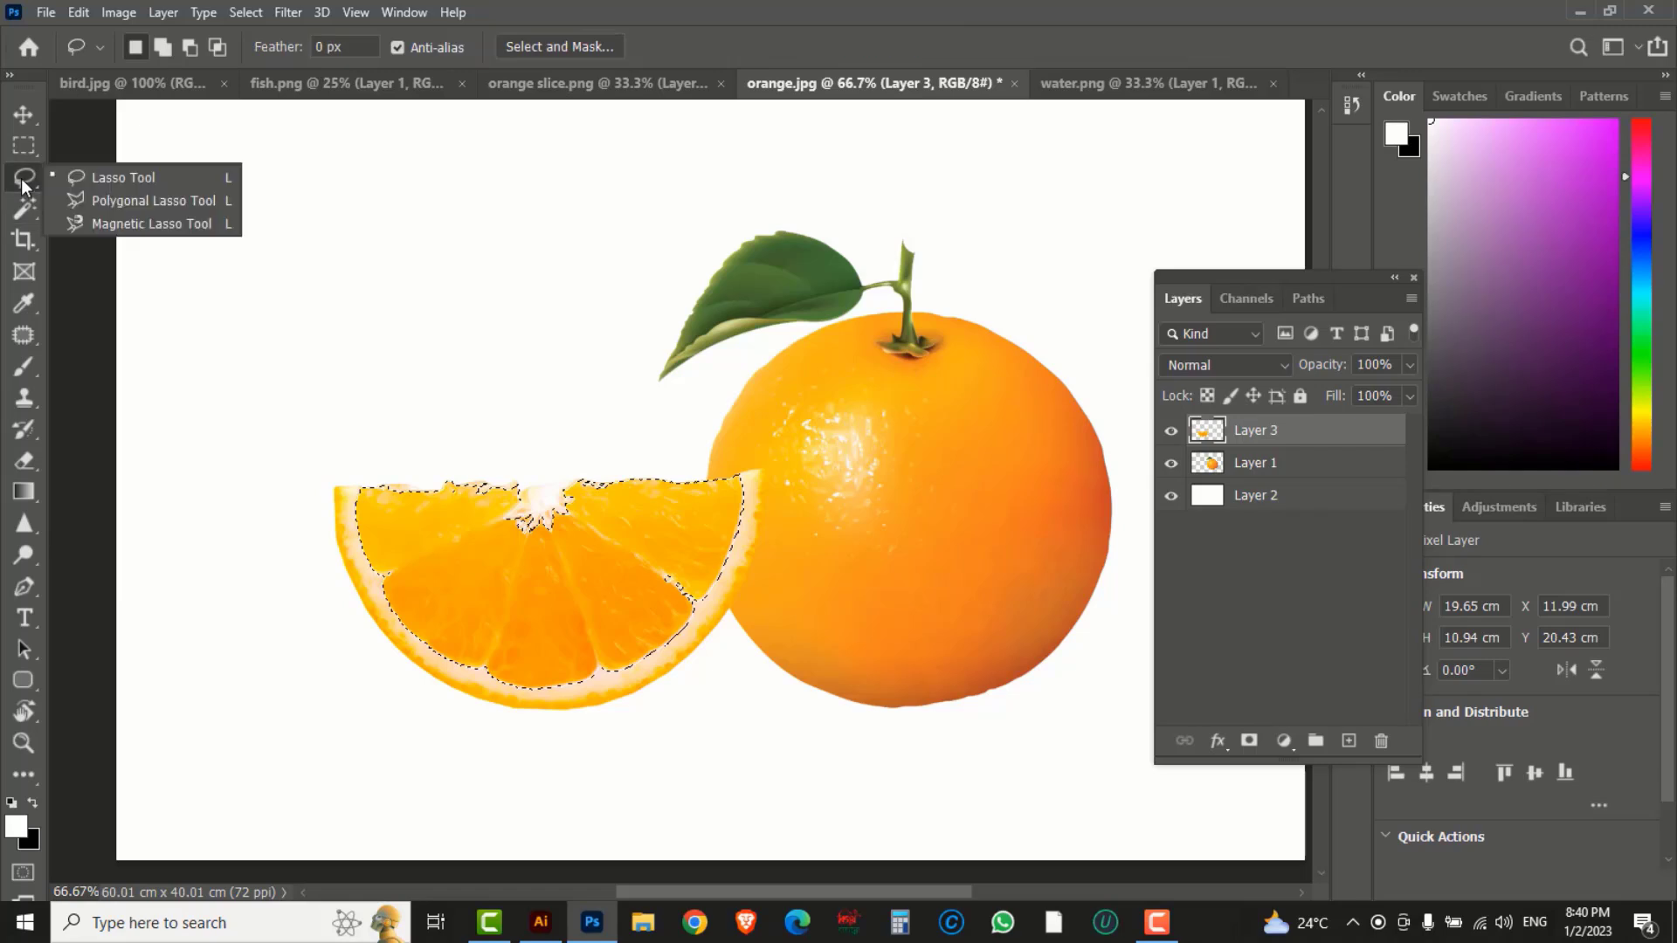
click(106, 182)
key(shift)
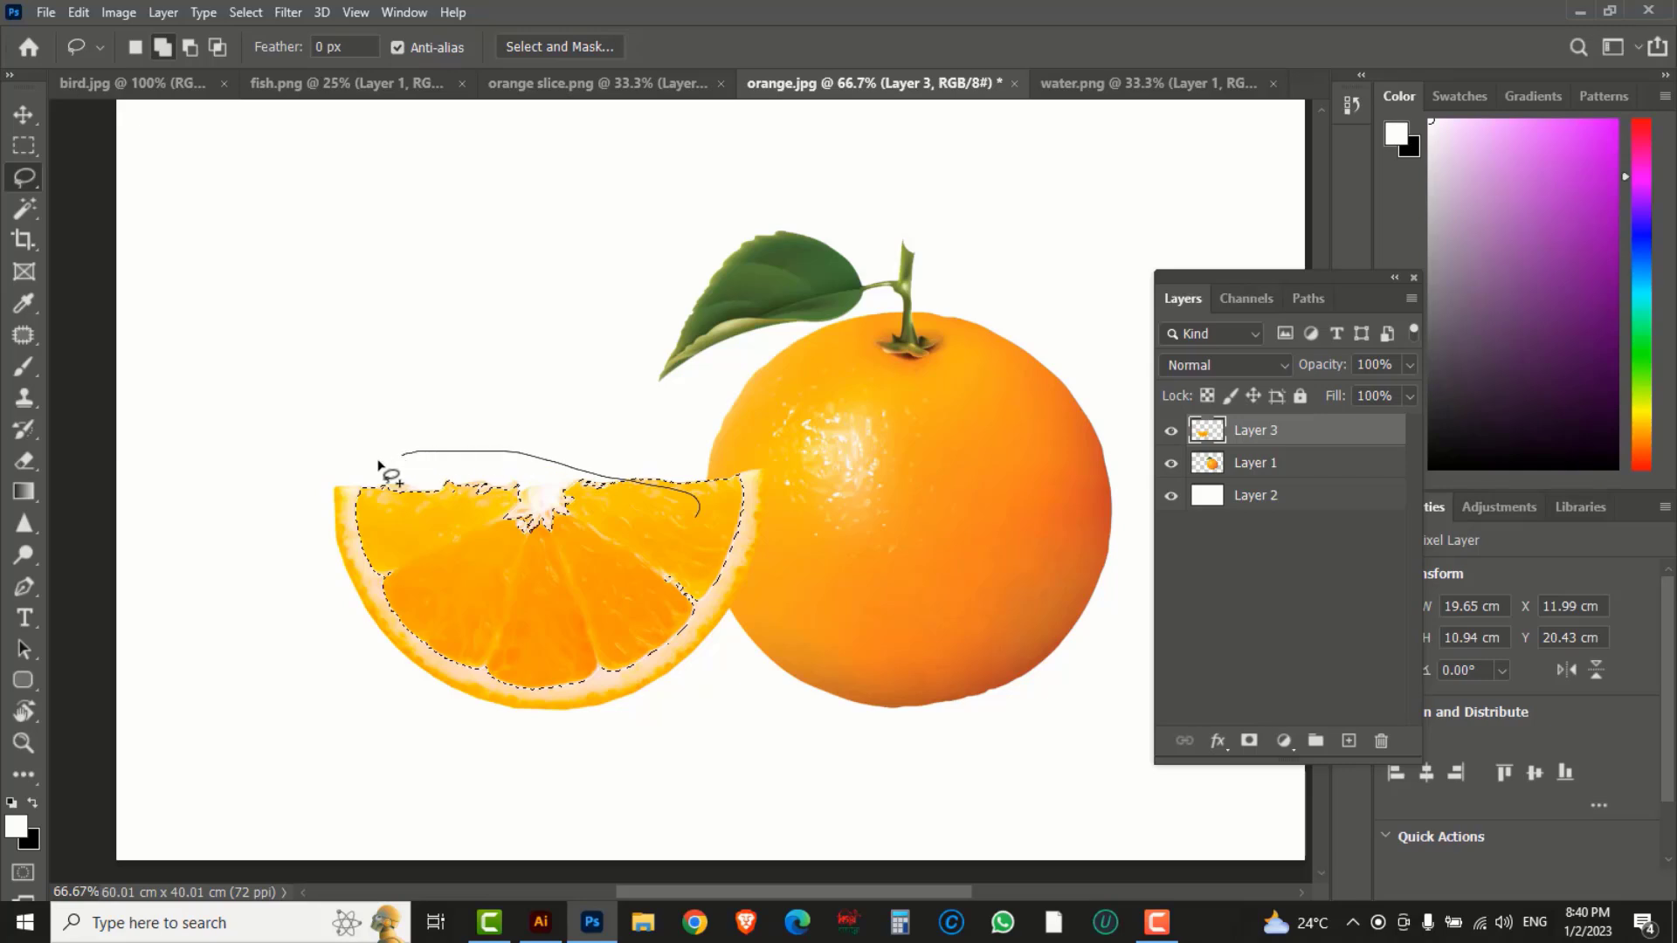
drag(543, 572, 600, 547)
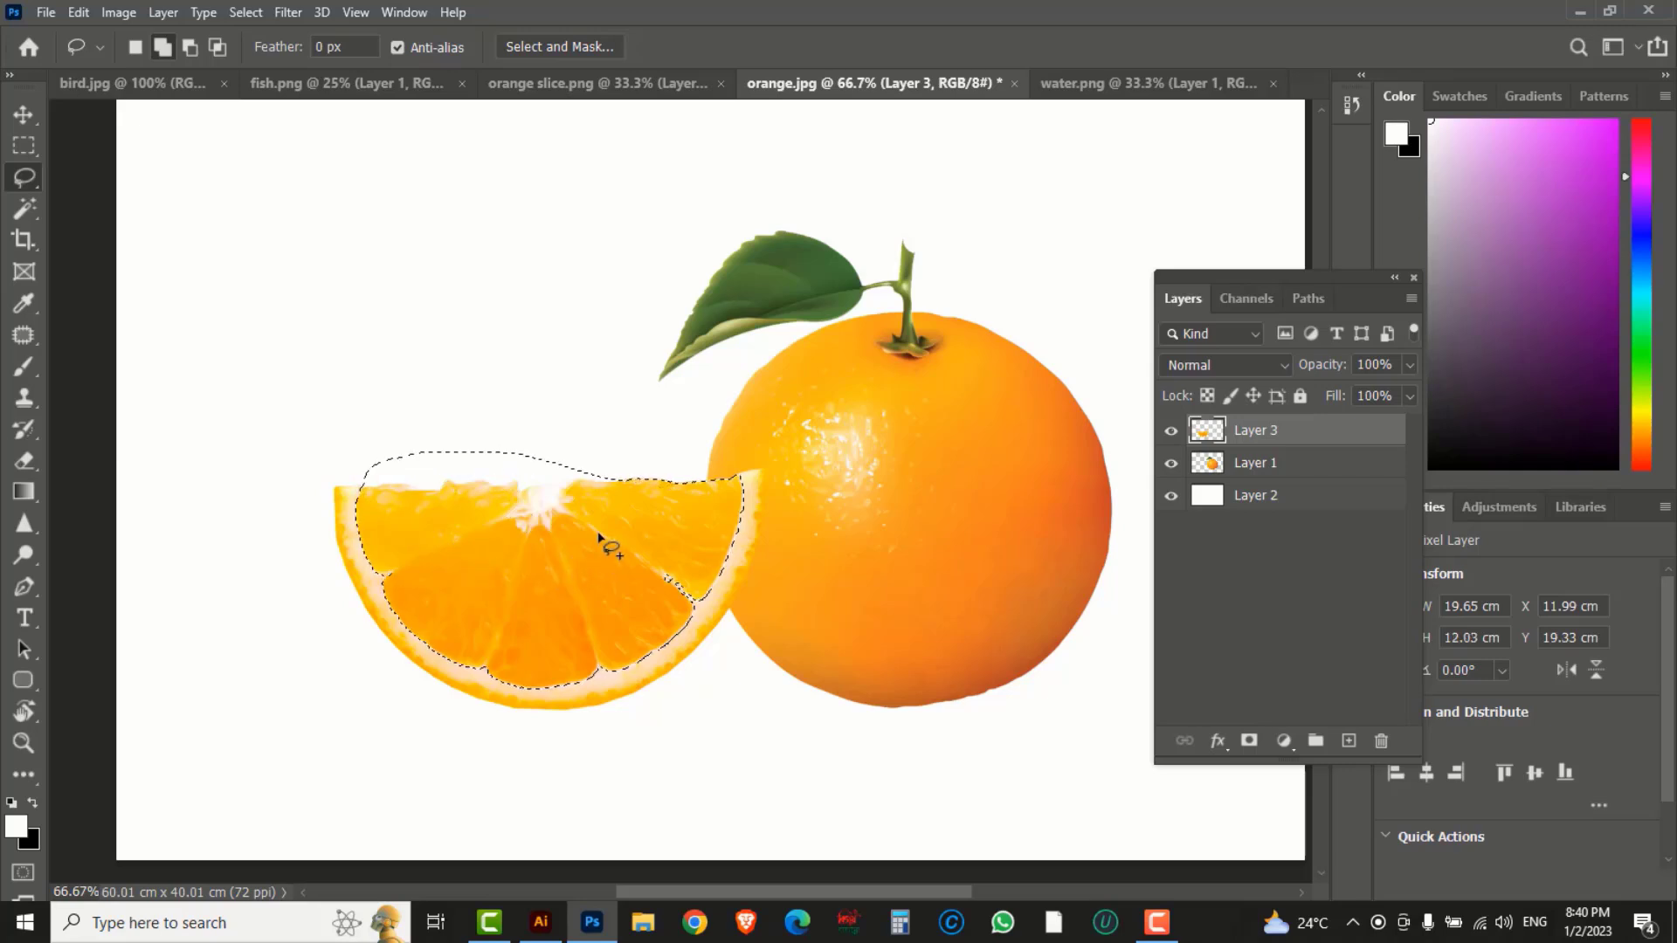
key(shift)
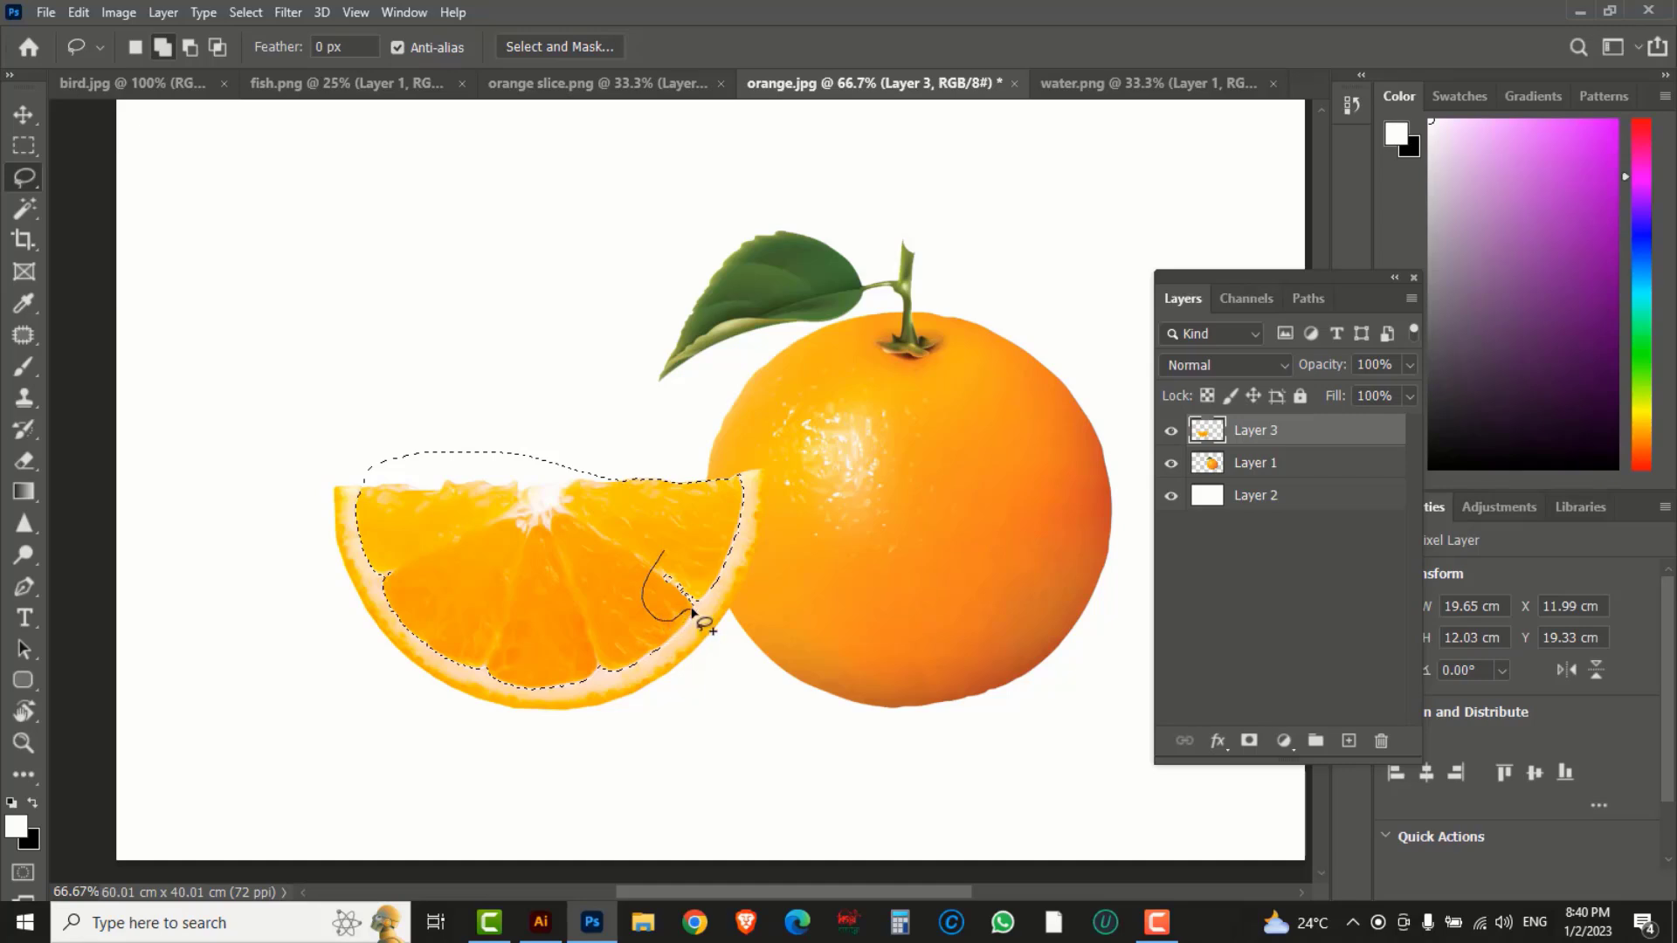
drag(699, 559, 628, 548)
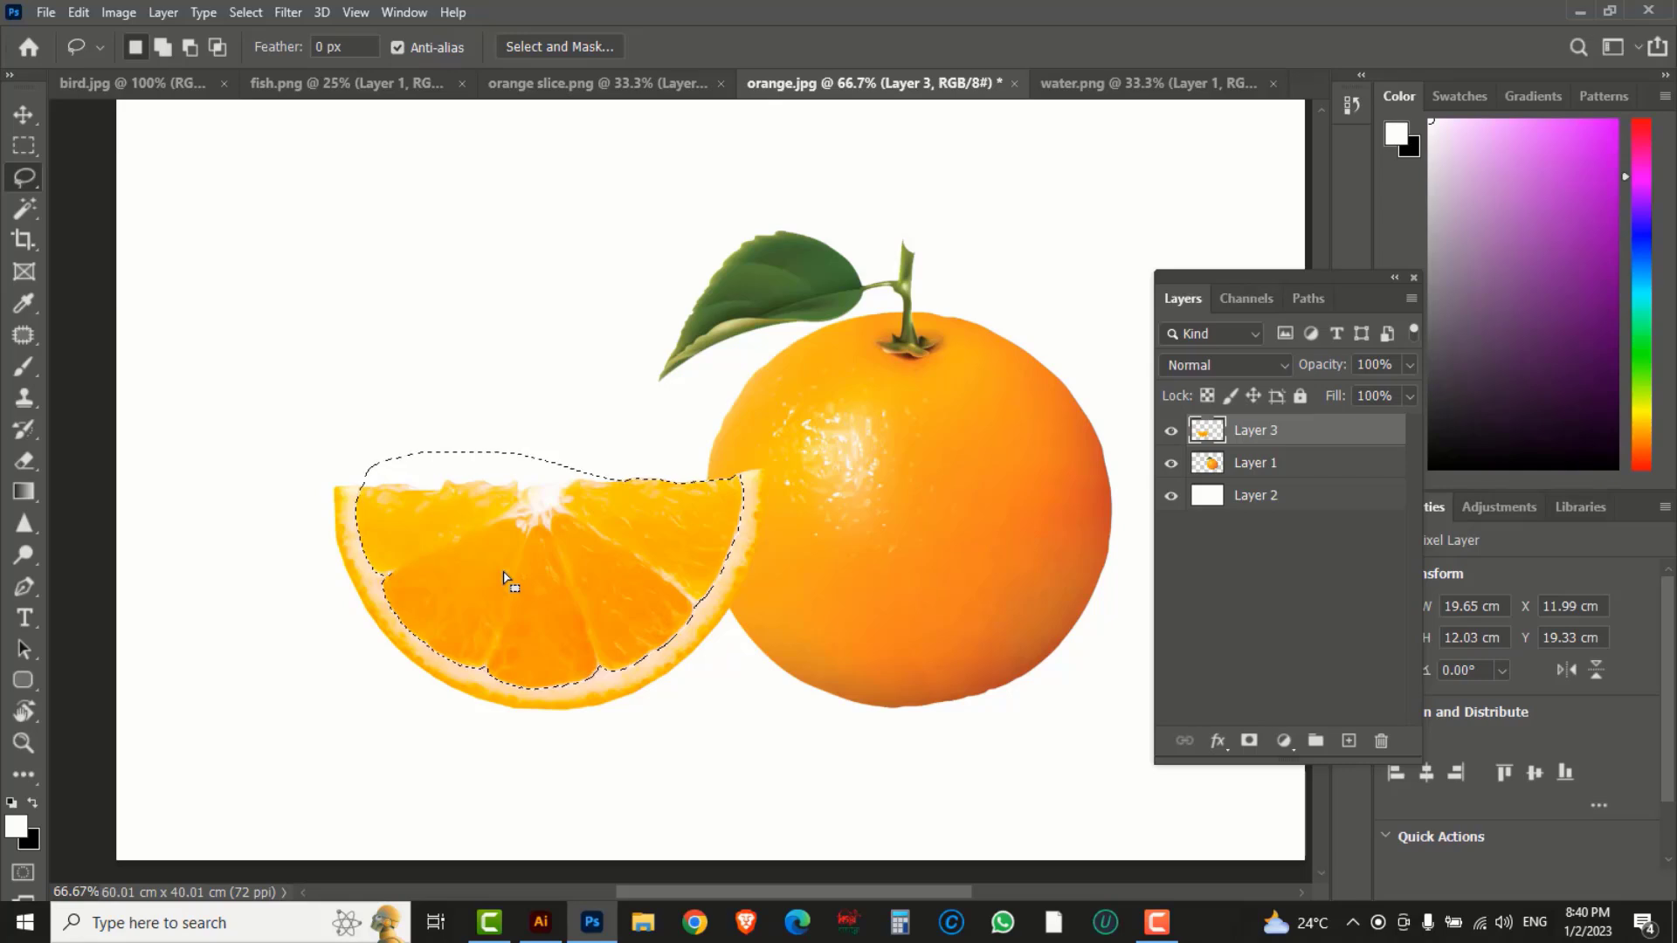
Delete the selected pulp so only the slice's rind is left, and clear the selection.
key(Delete)
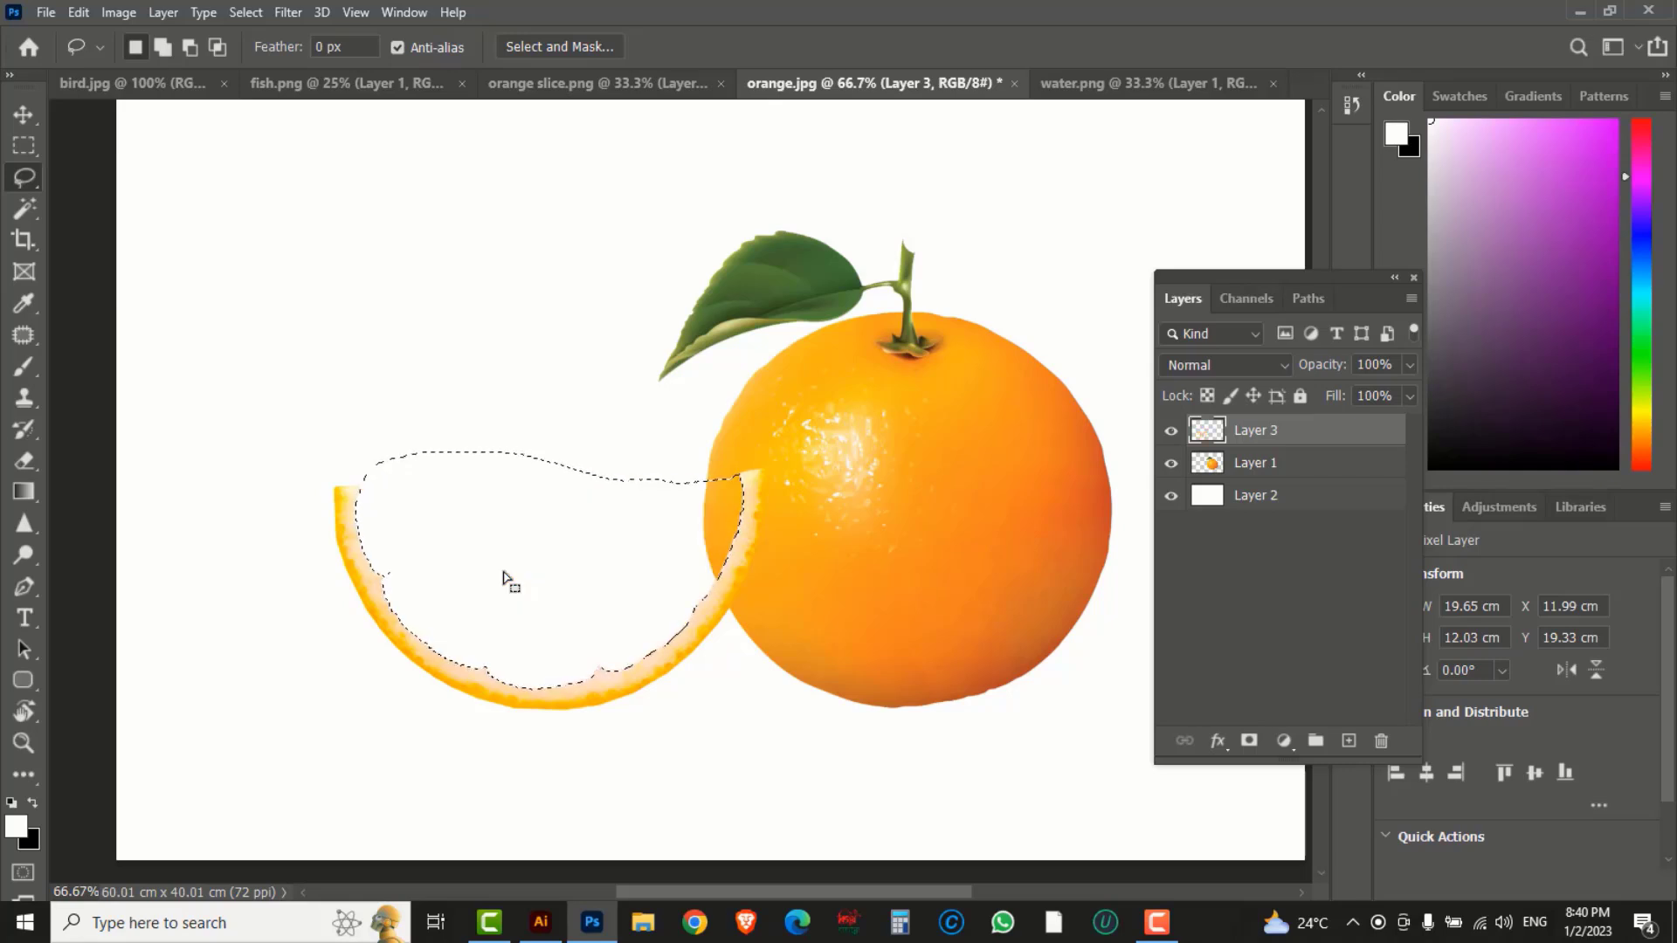
click(250, 19)
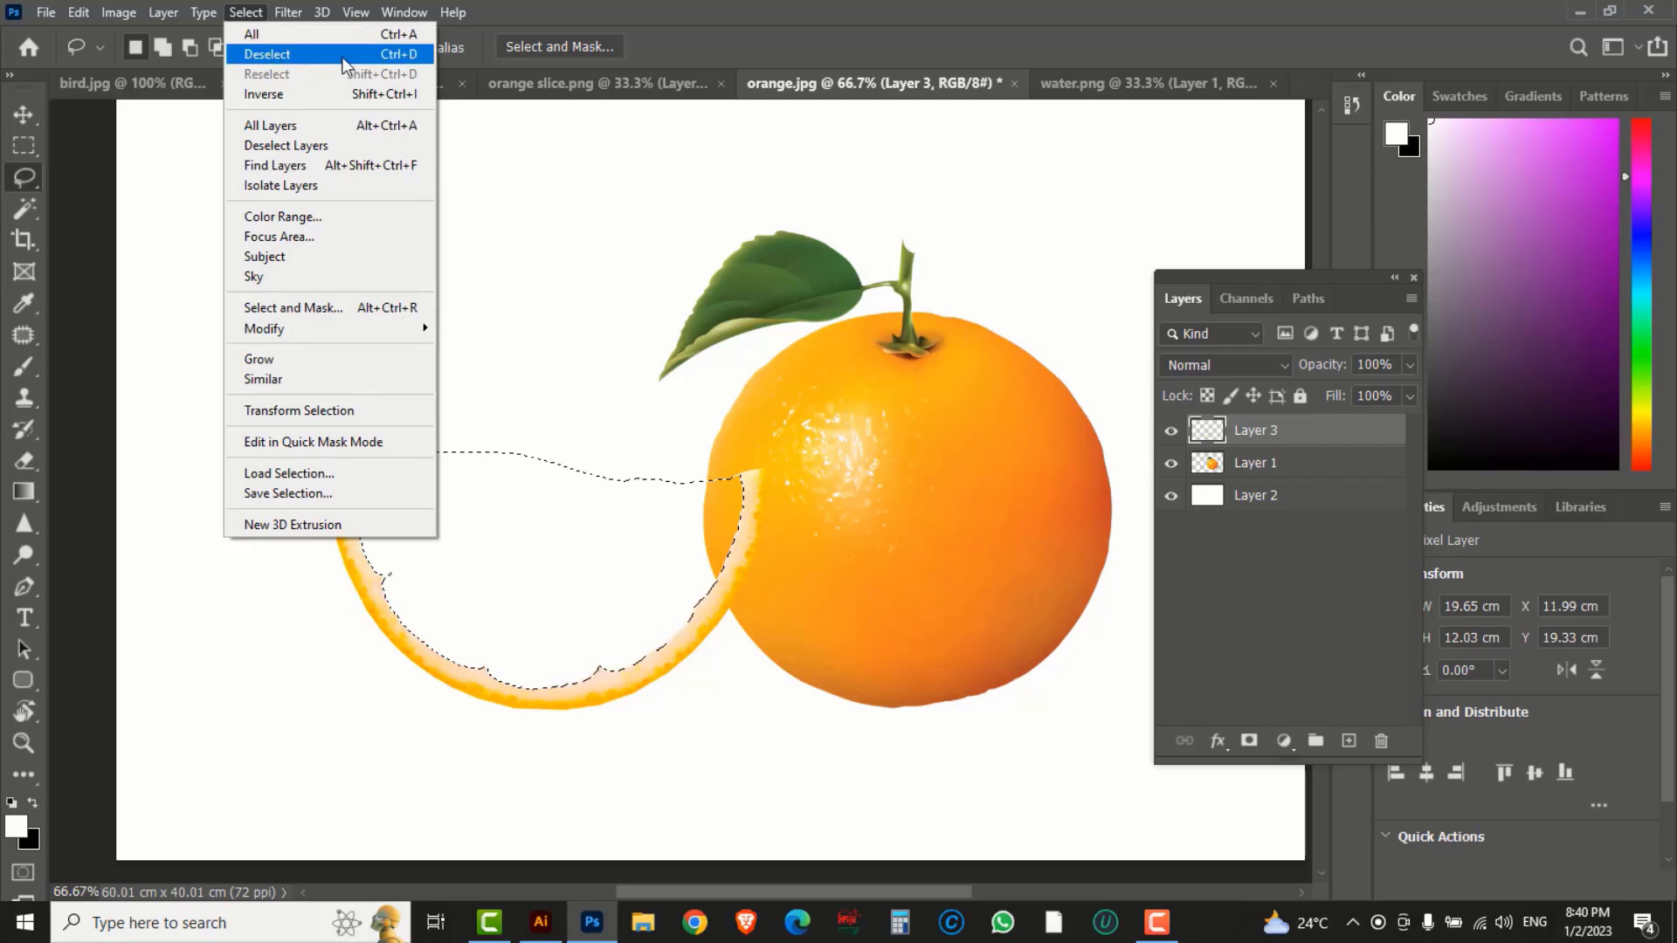
click(386, 55)
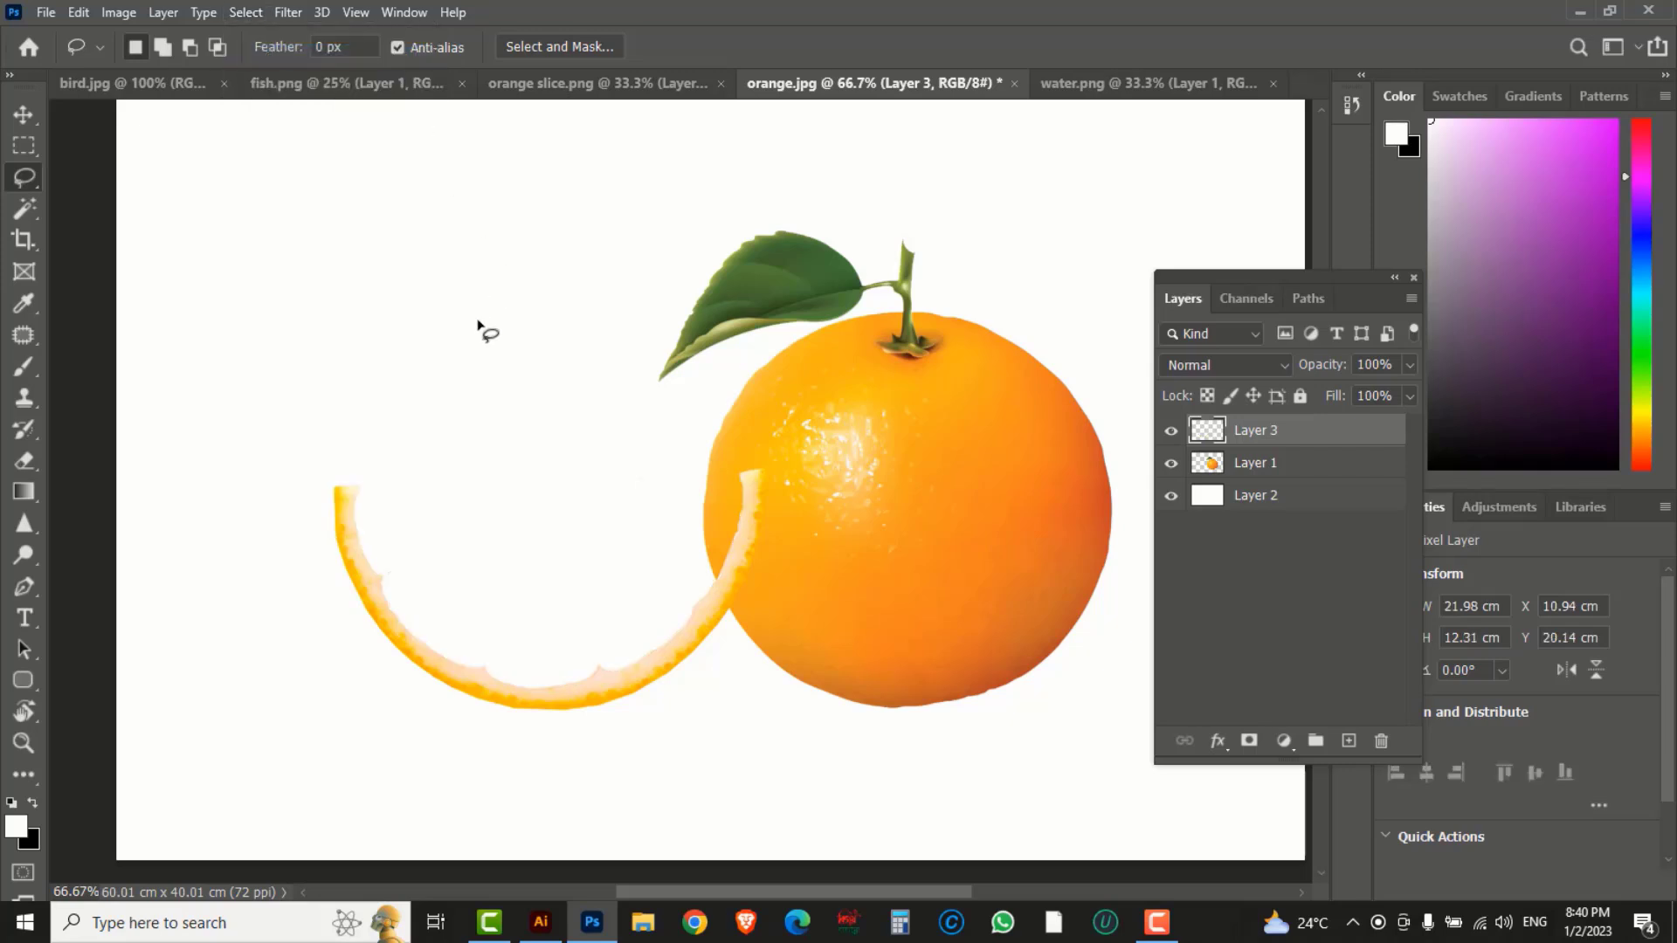
Close orange slice.png without saving its changes.
click(578, 84)
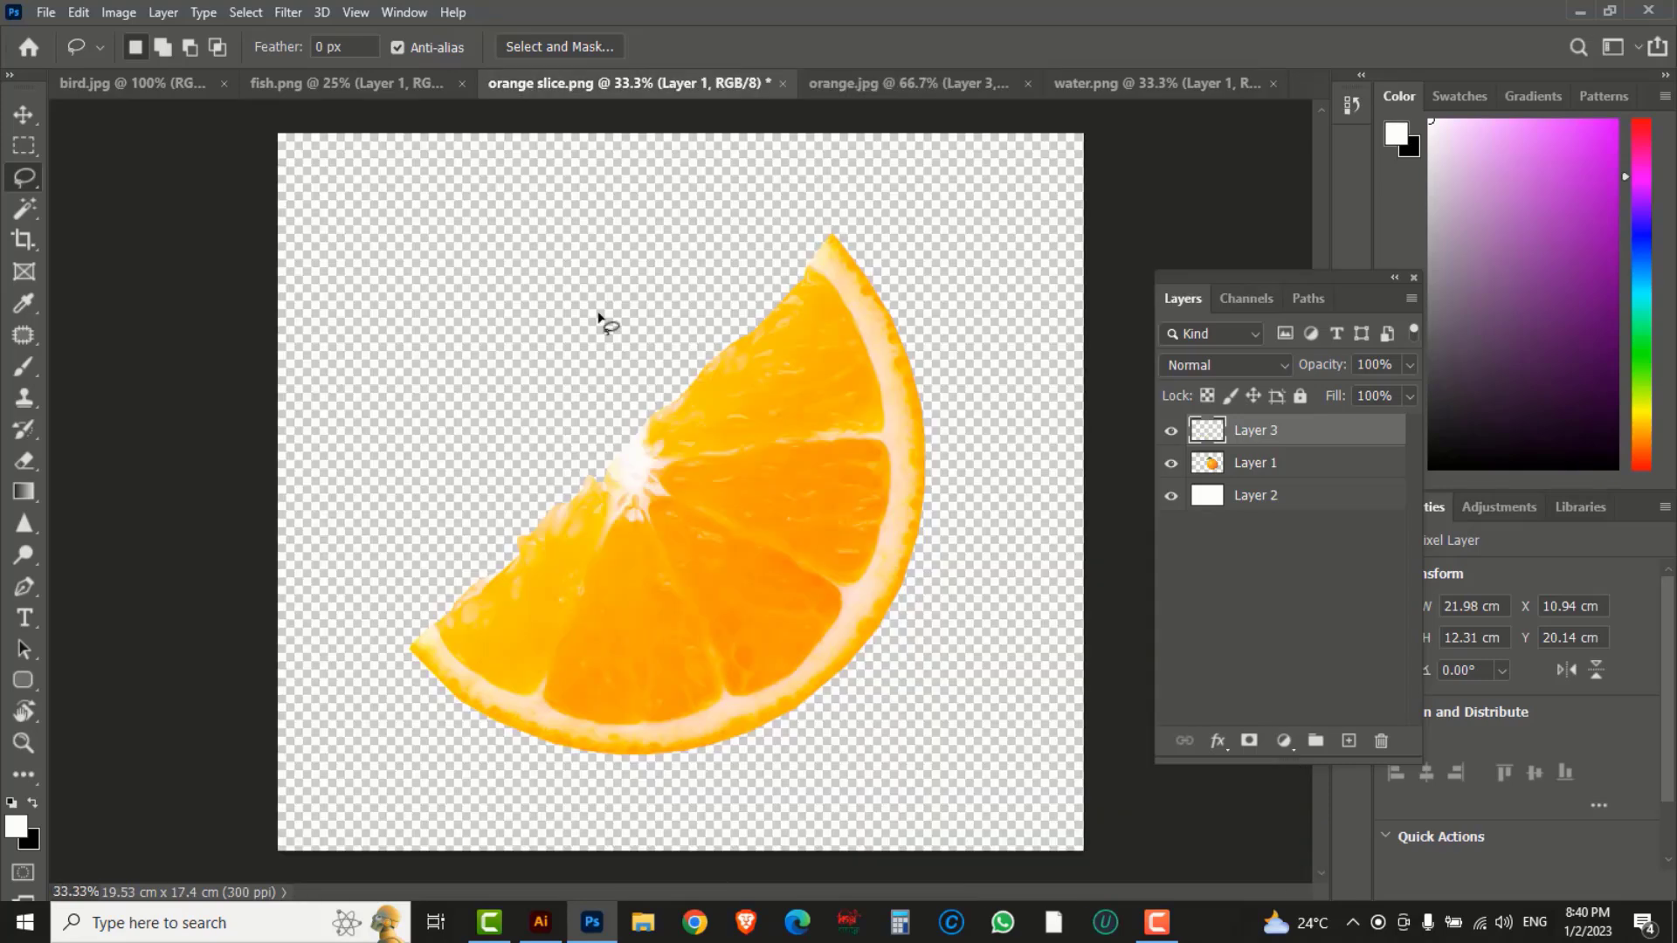
click(784, 84)
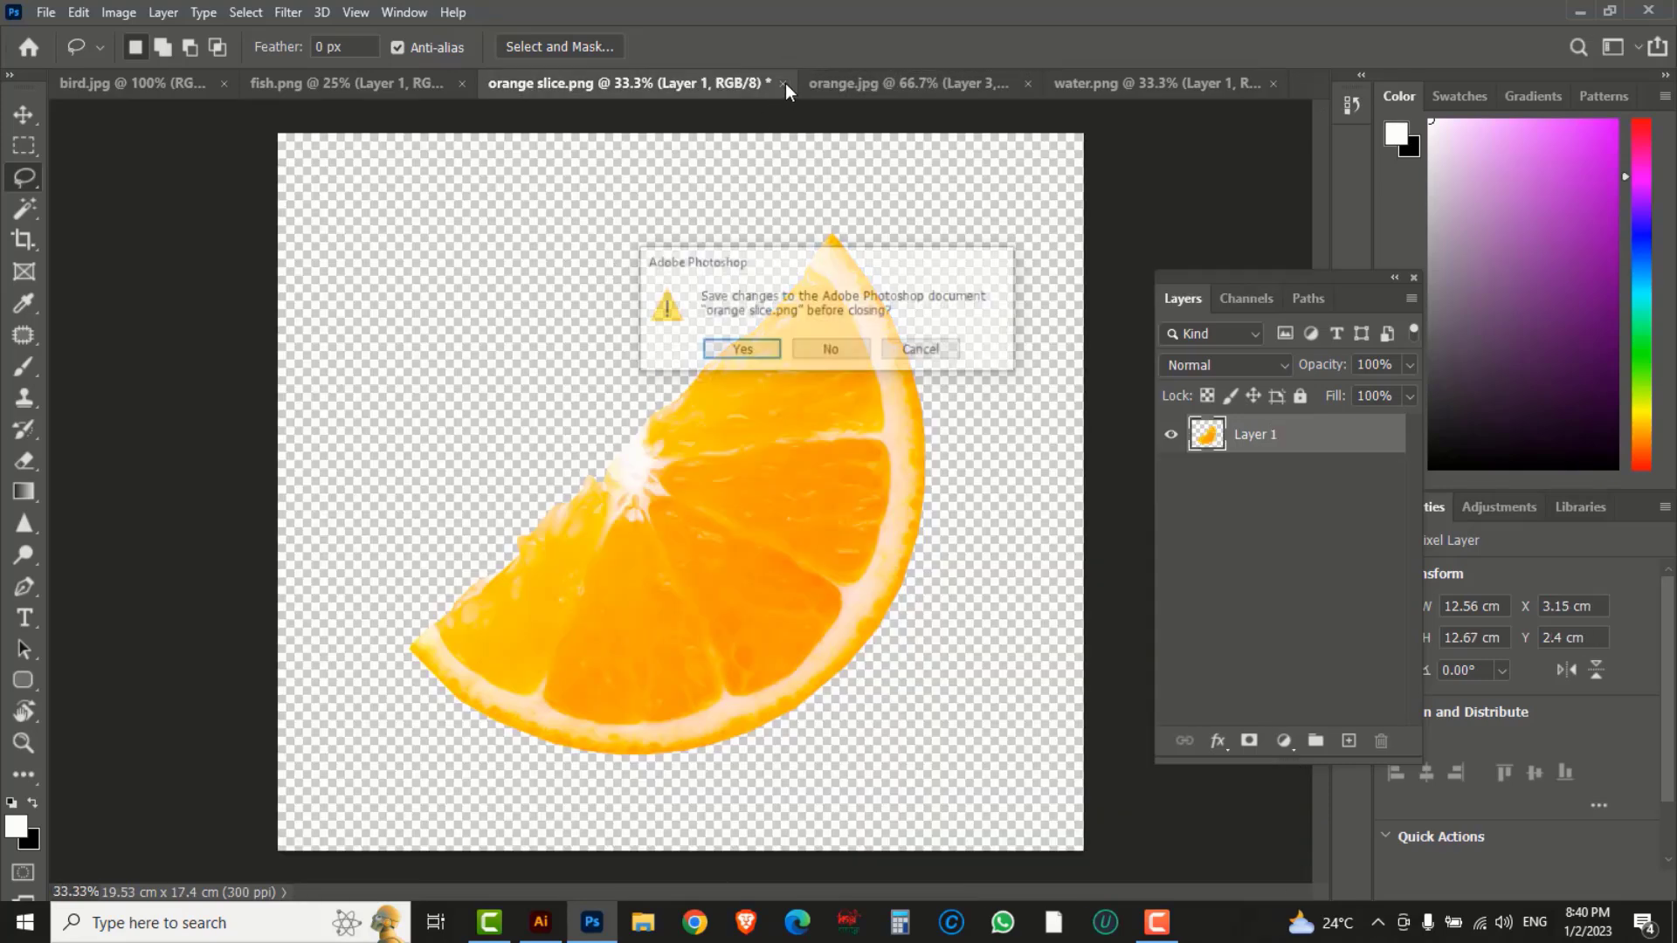
click(829, 350)
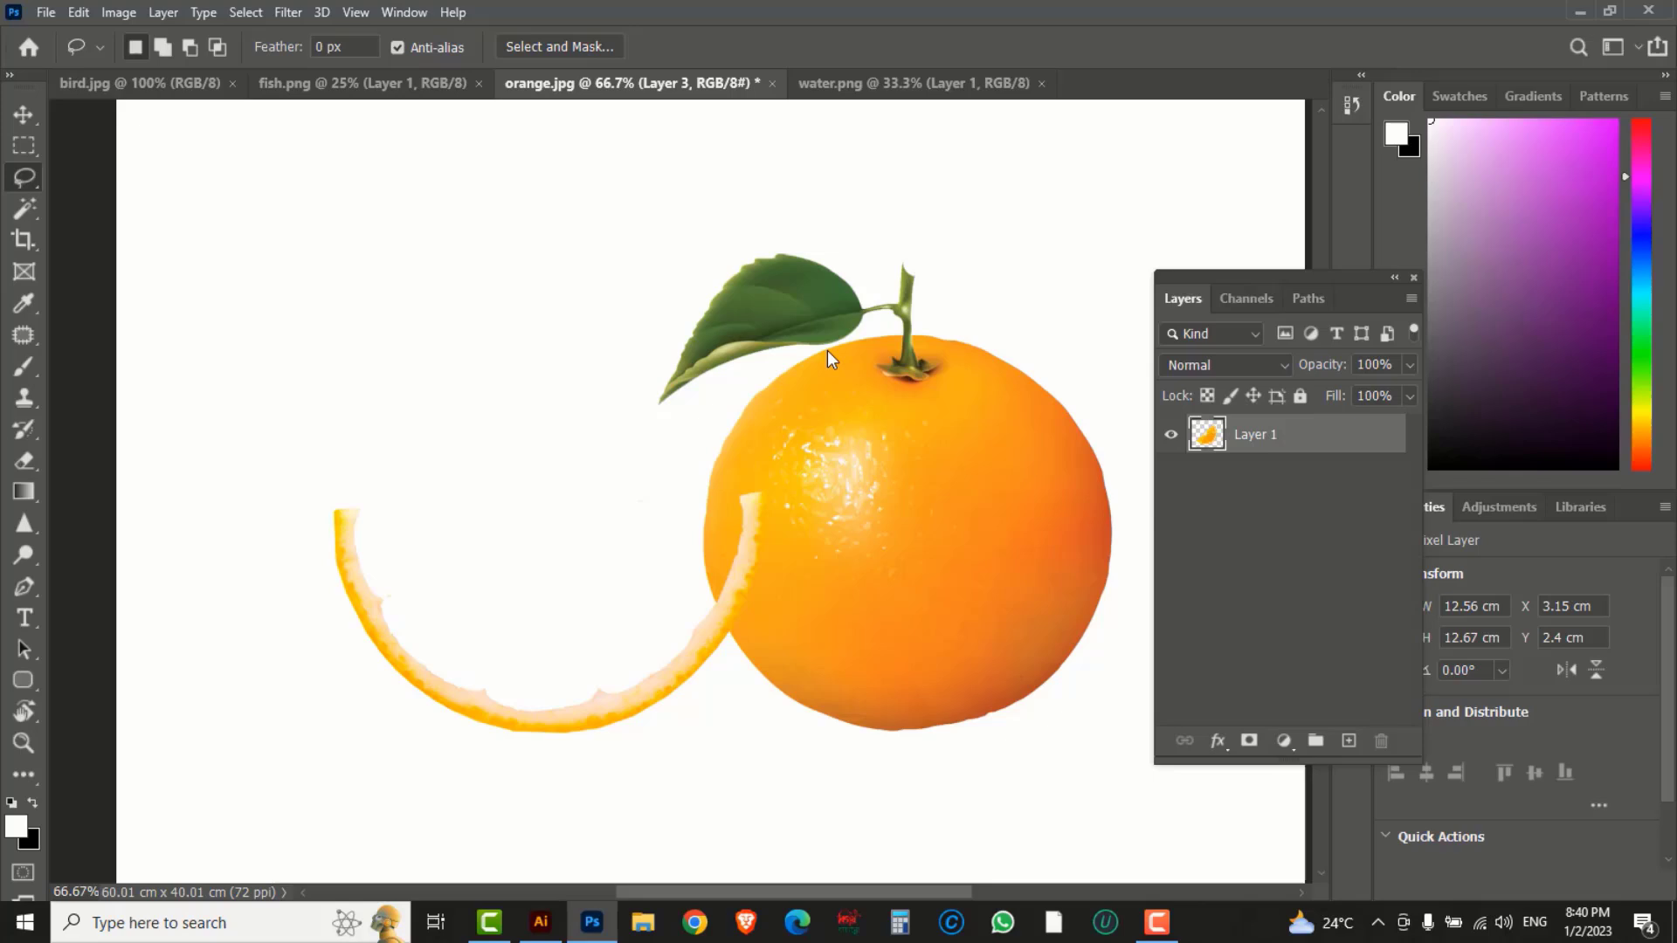
Copy the water image from water.png into orange.jpg as a new layer above the slice's rind.
click(830, 87)
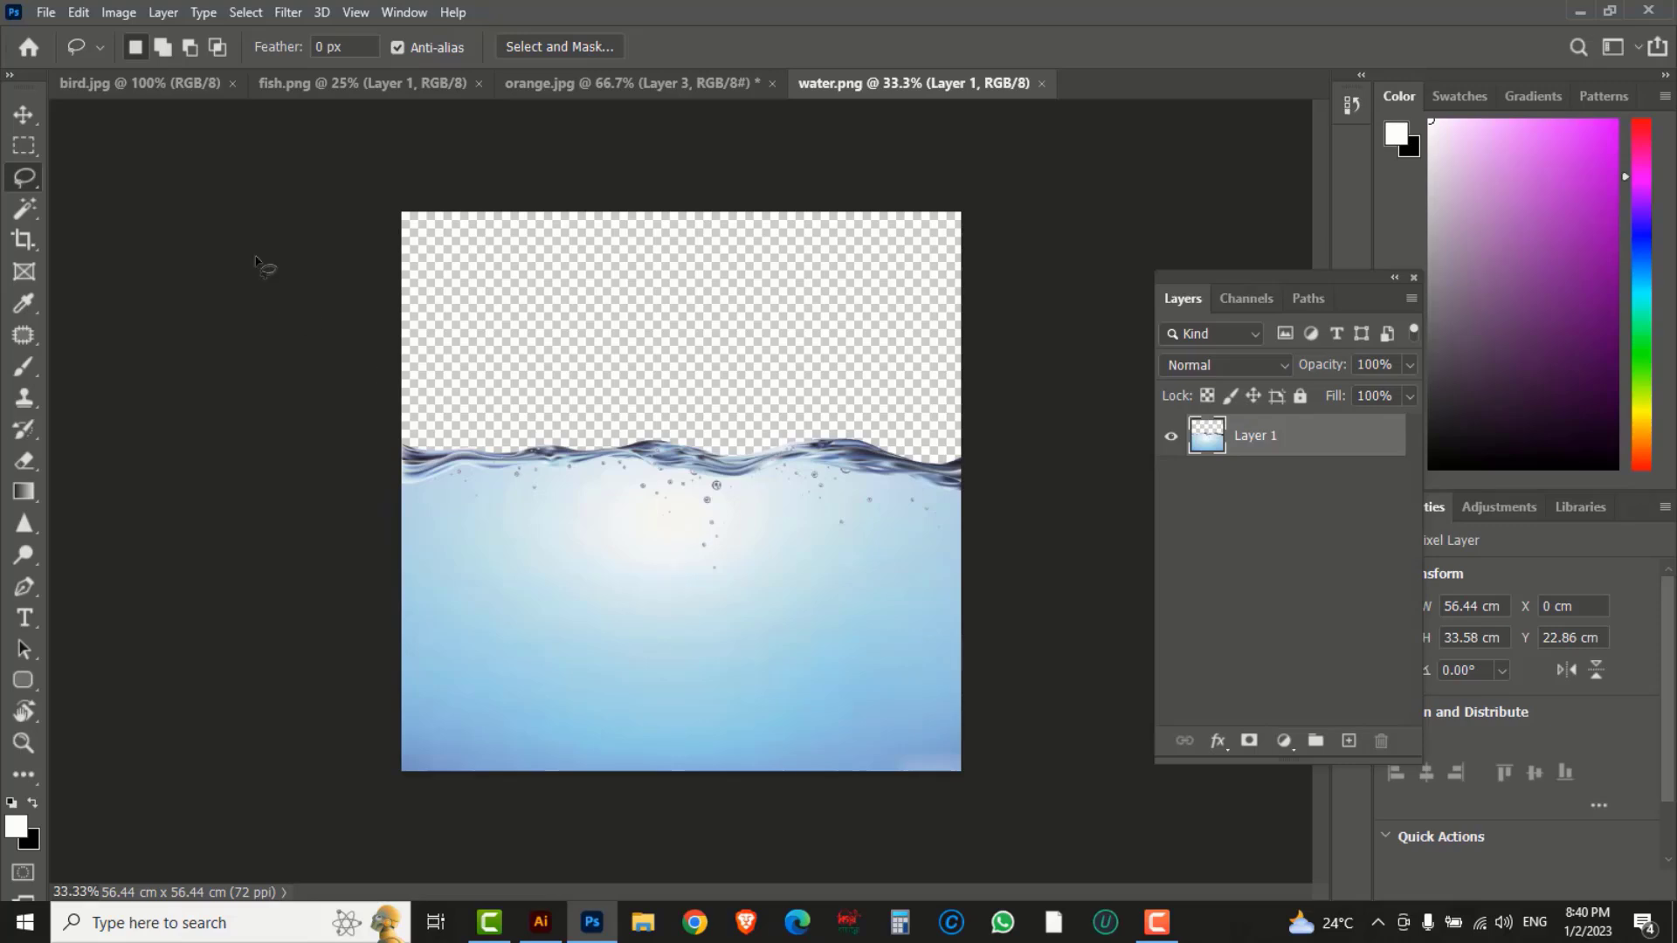
click(22, 114)
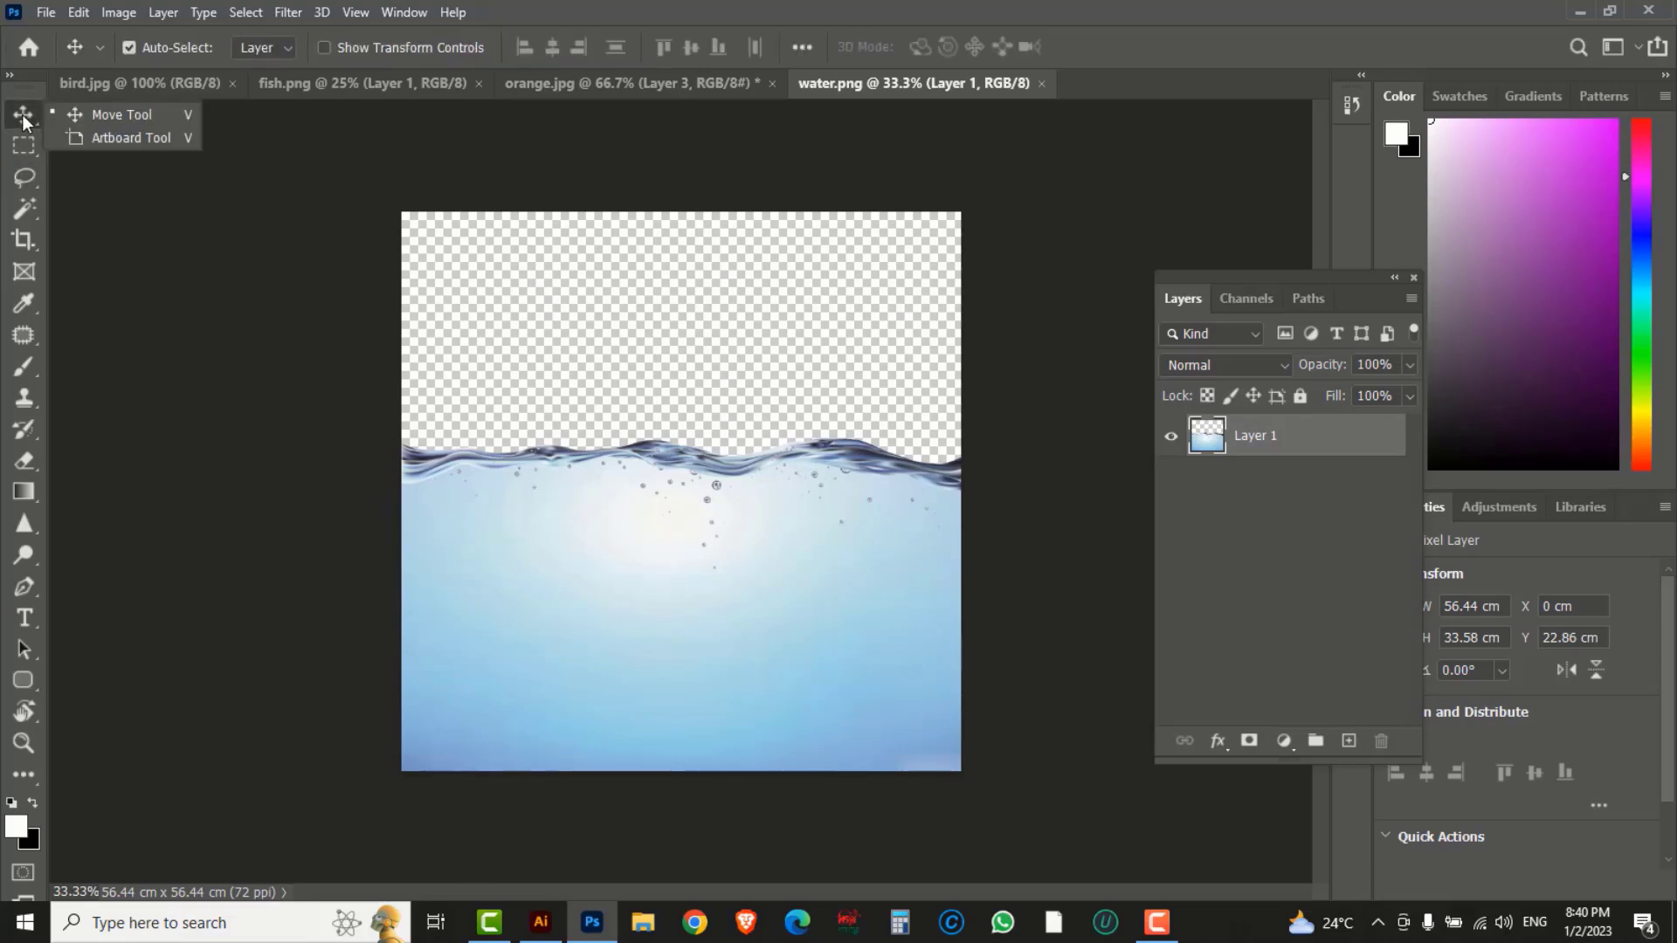
click(118, 116)
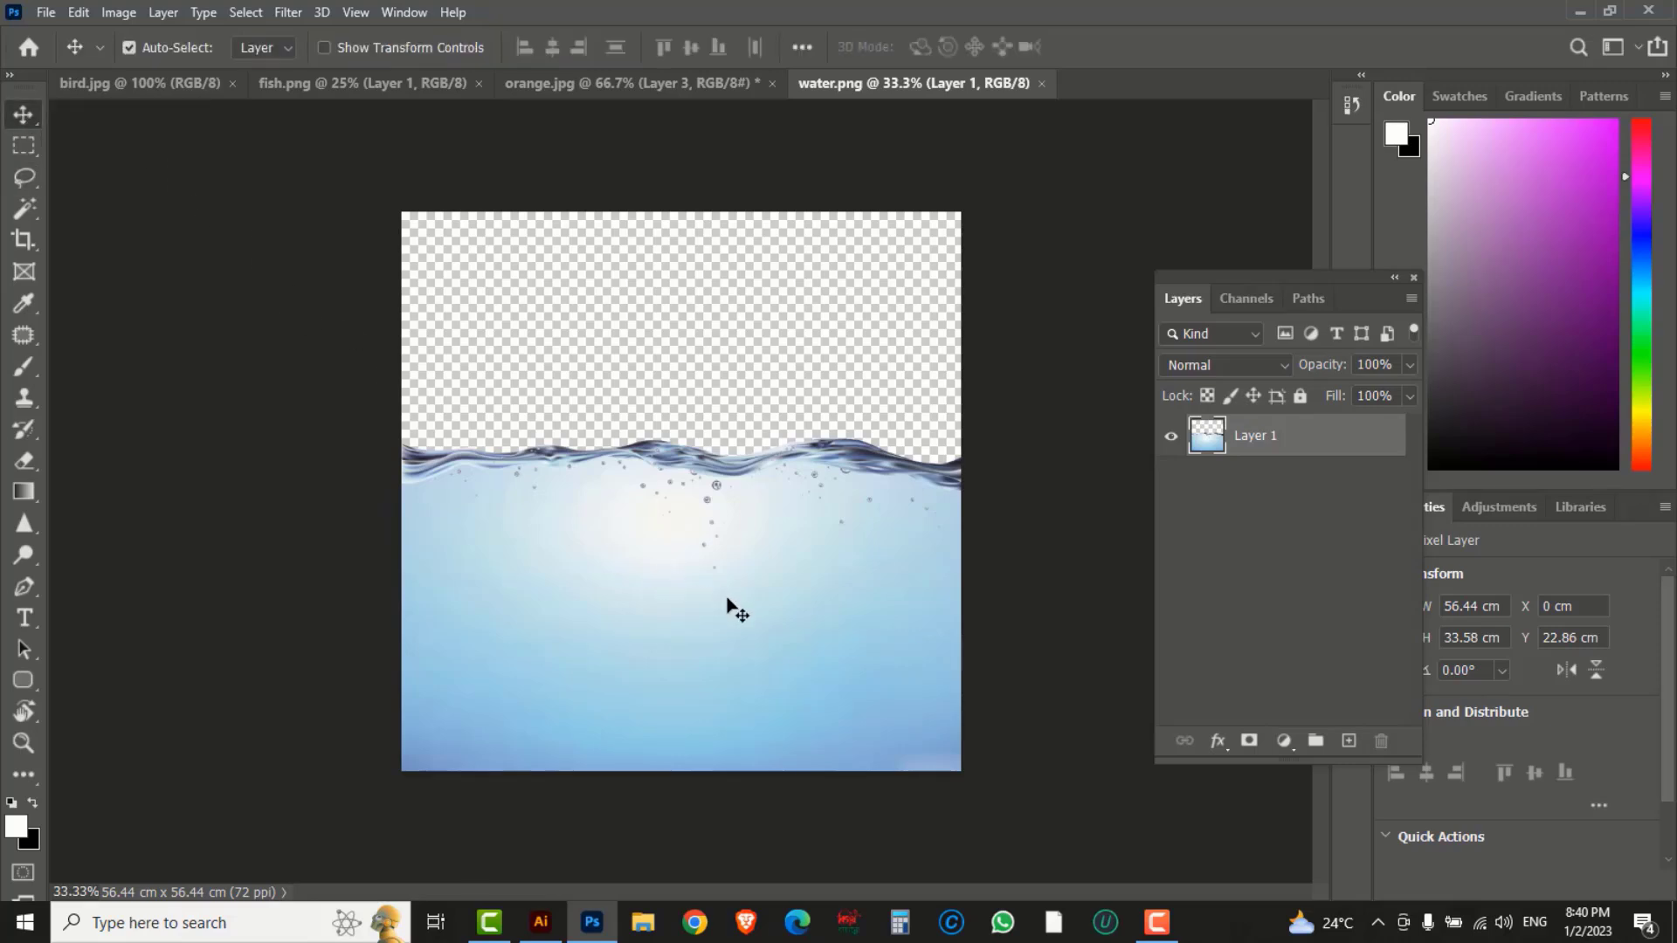
drag(728, 600, 523, 233)
drag(530, 583, 534, 588)
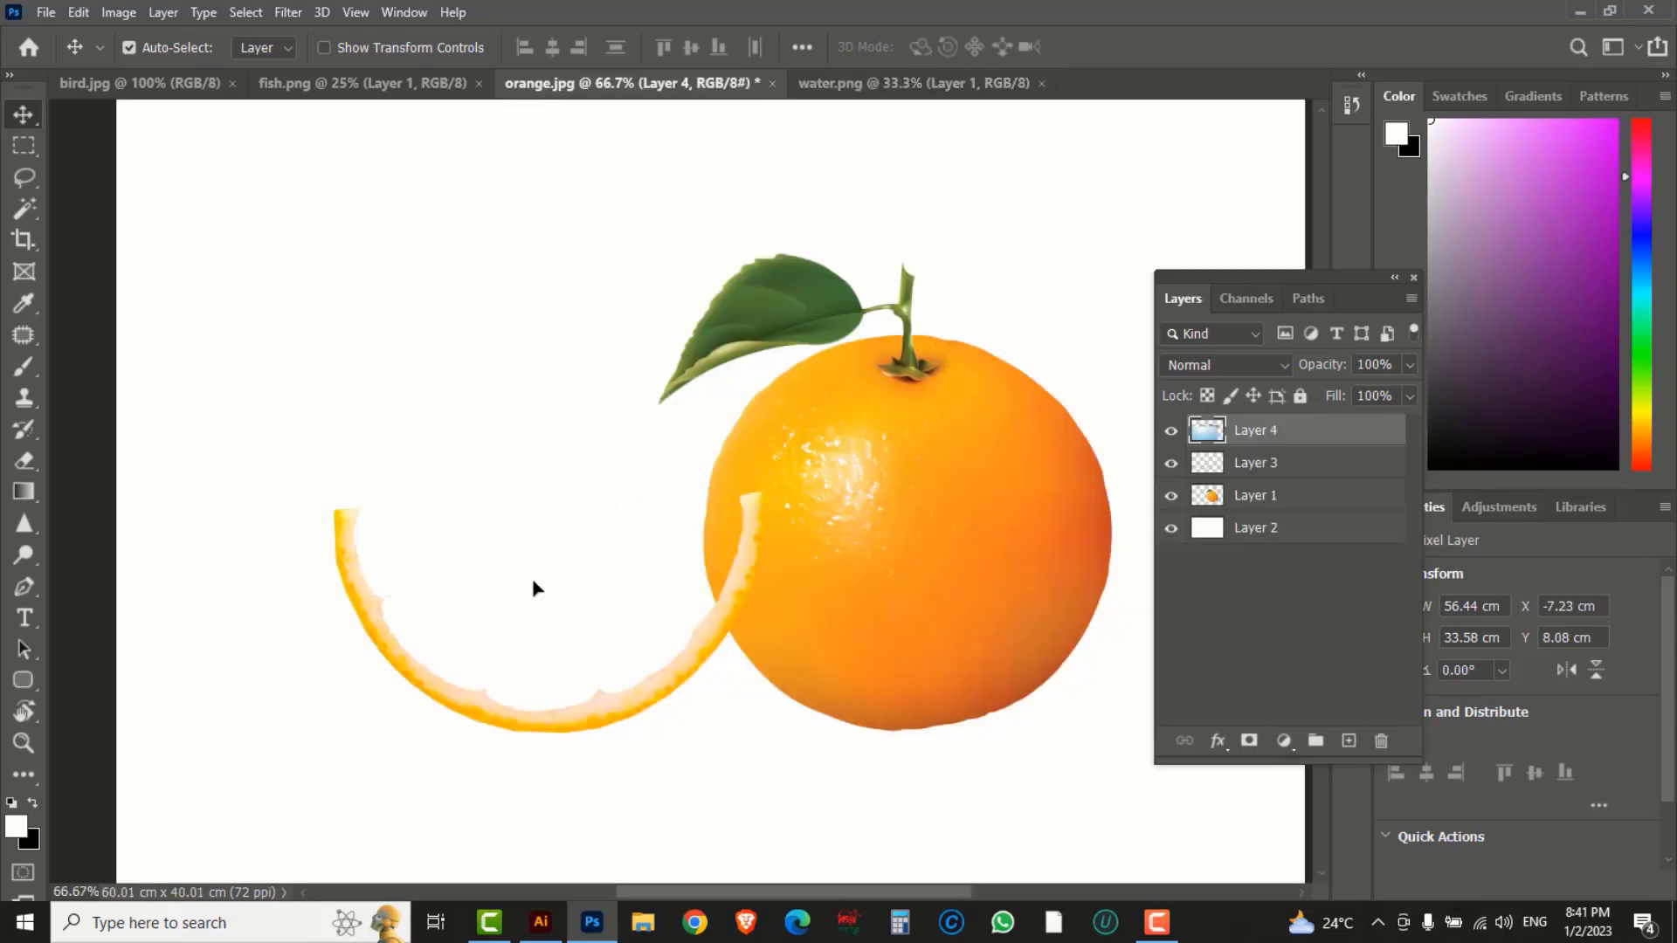
Scale the water layer down to about 41% and position it over the slice's rind.
key(ctrl+t)
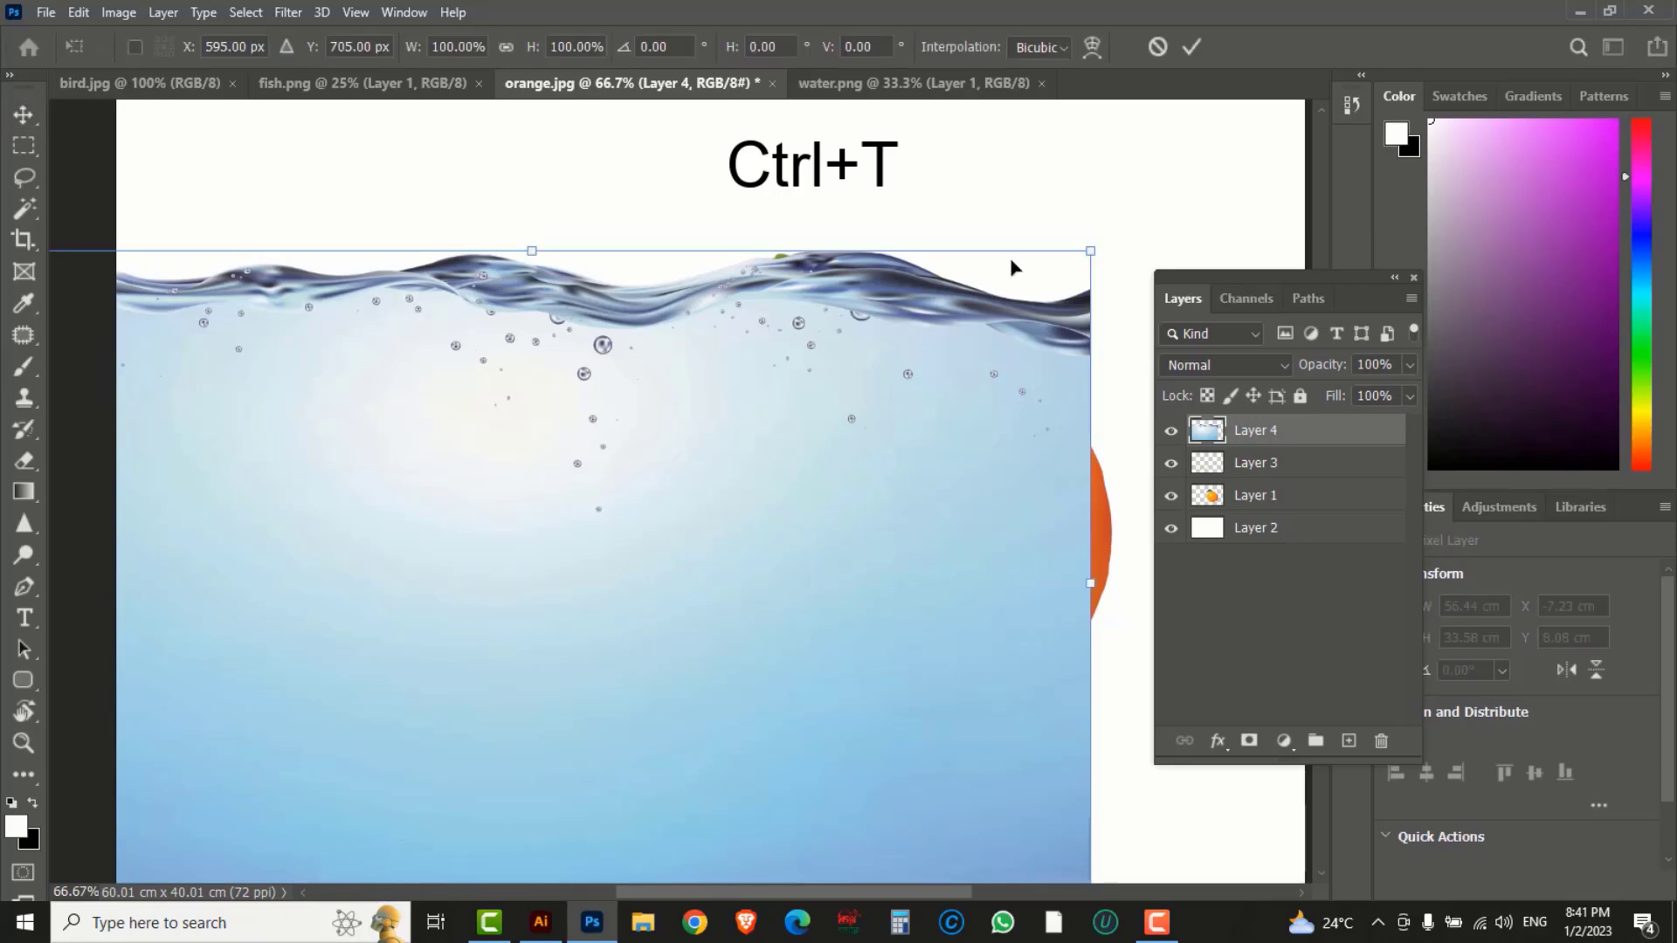
drag(1092, 252, 798, 517)
drag(678, 561, 692, 603)
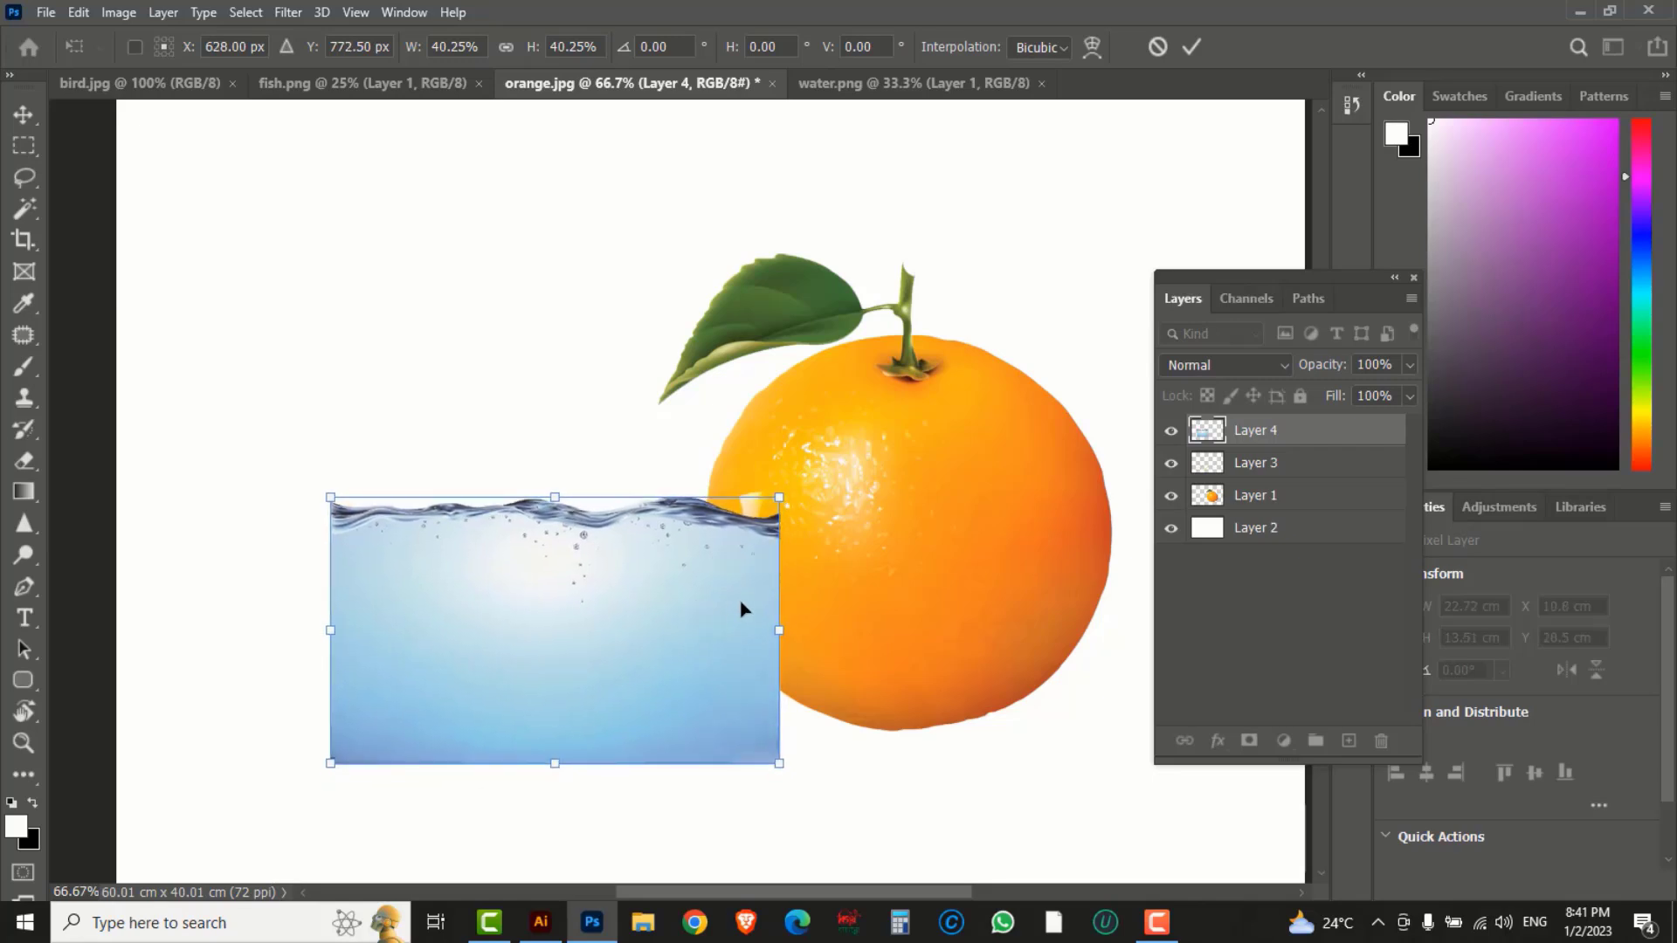
drag(782, 501, 795, 495)
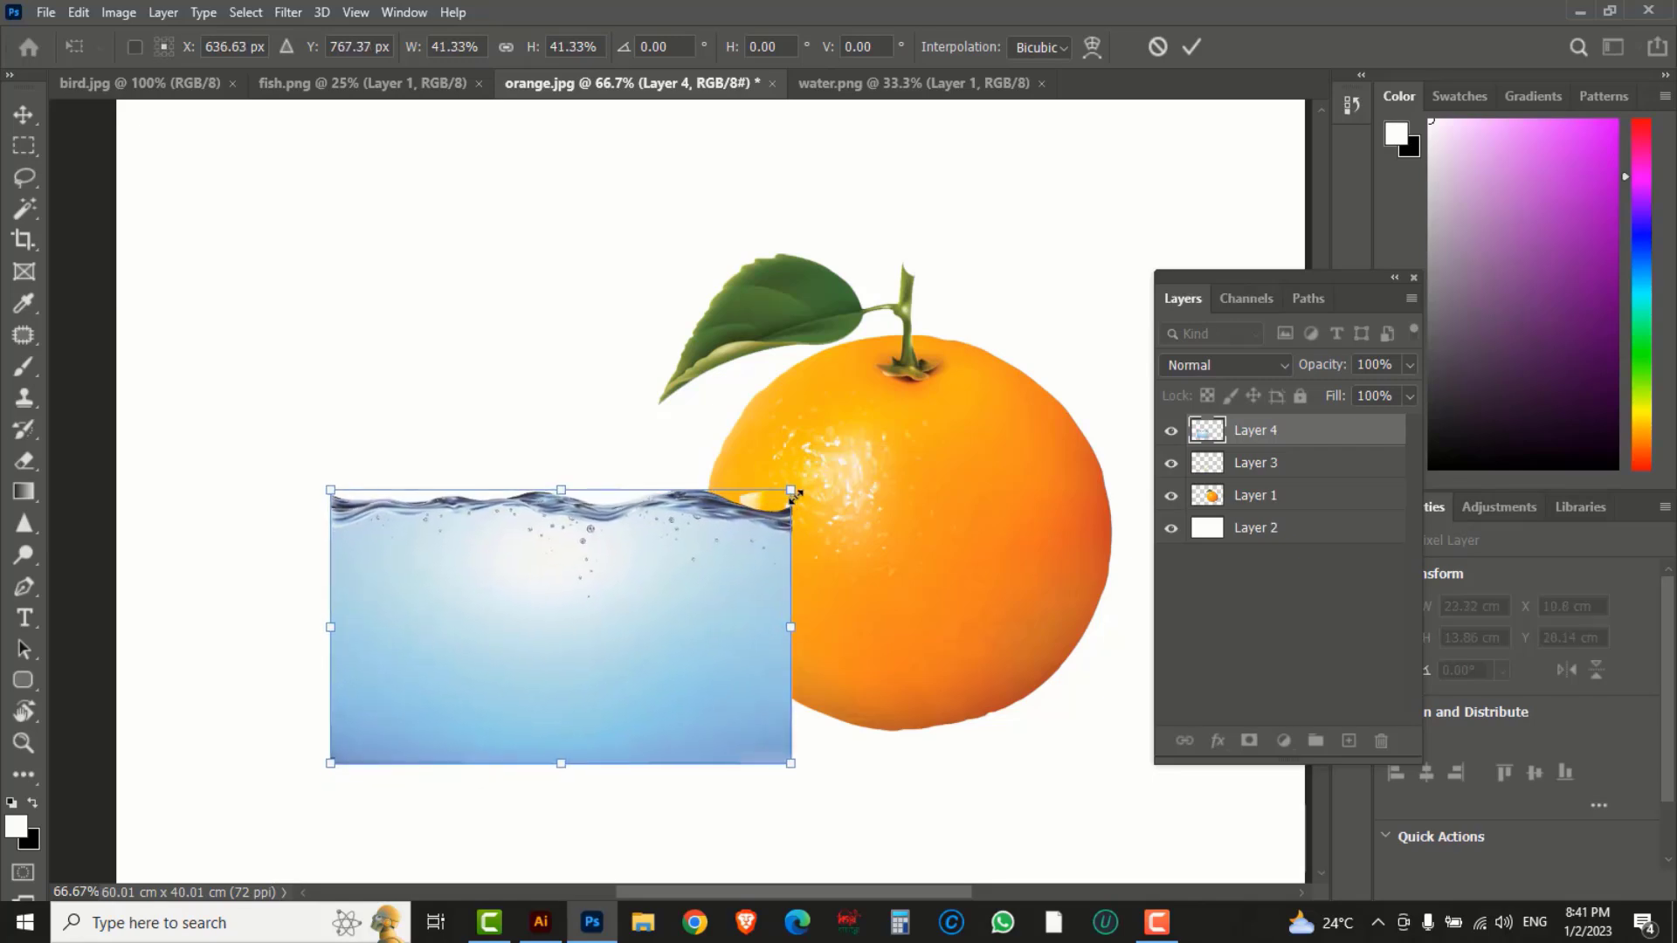
drag(691, 553, 680, 550)
Warp the water so its surface rises toward the whole orange and its lower corners pull inward to follow the rind.
right_click(649, 548)
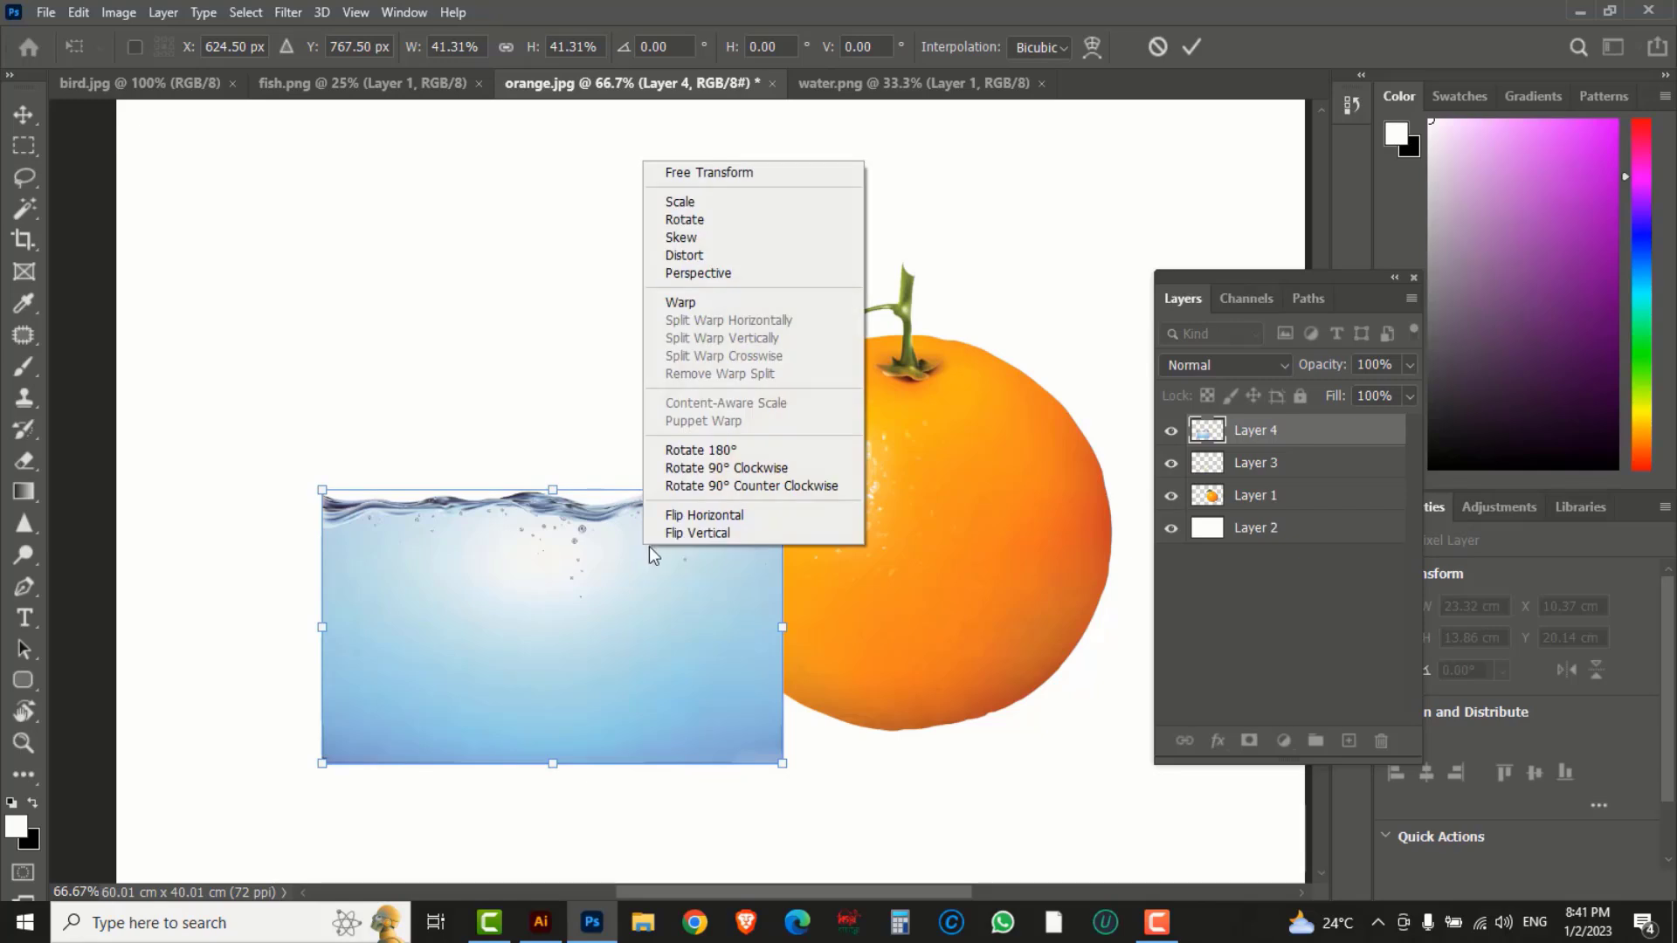
click(717, 306)
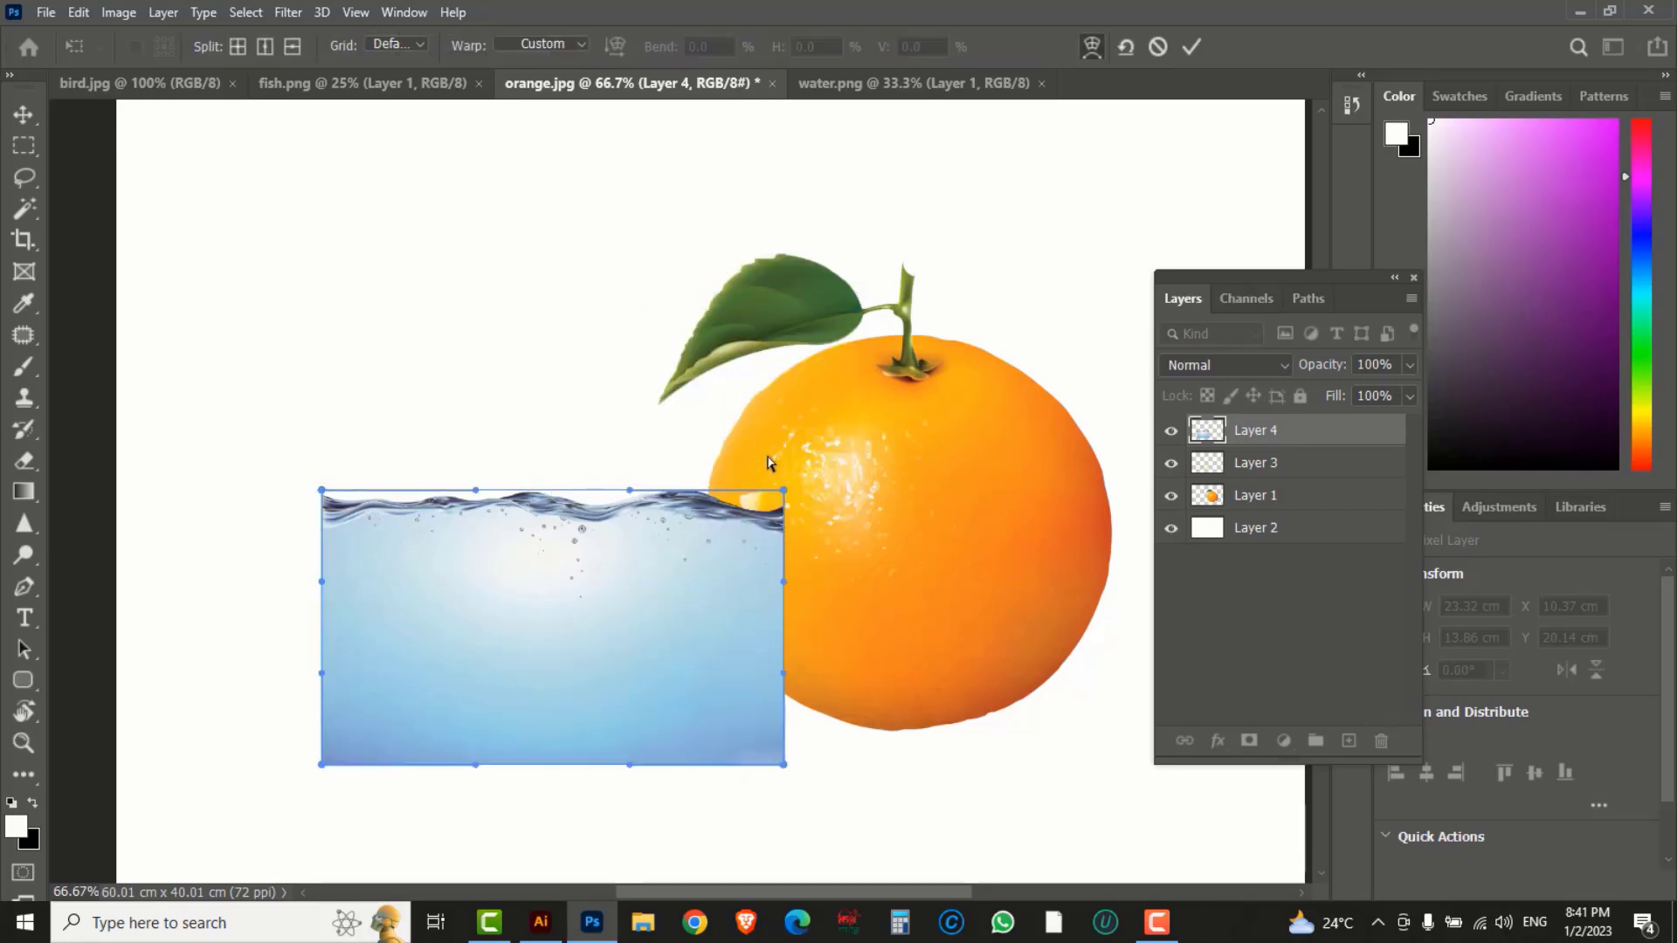
drag(783, 496, 775, 460)
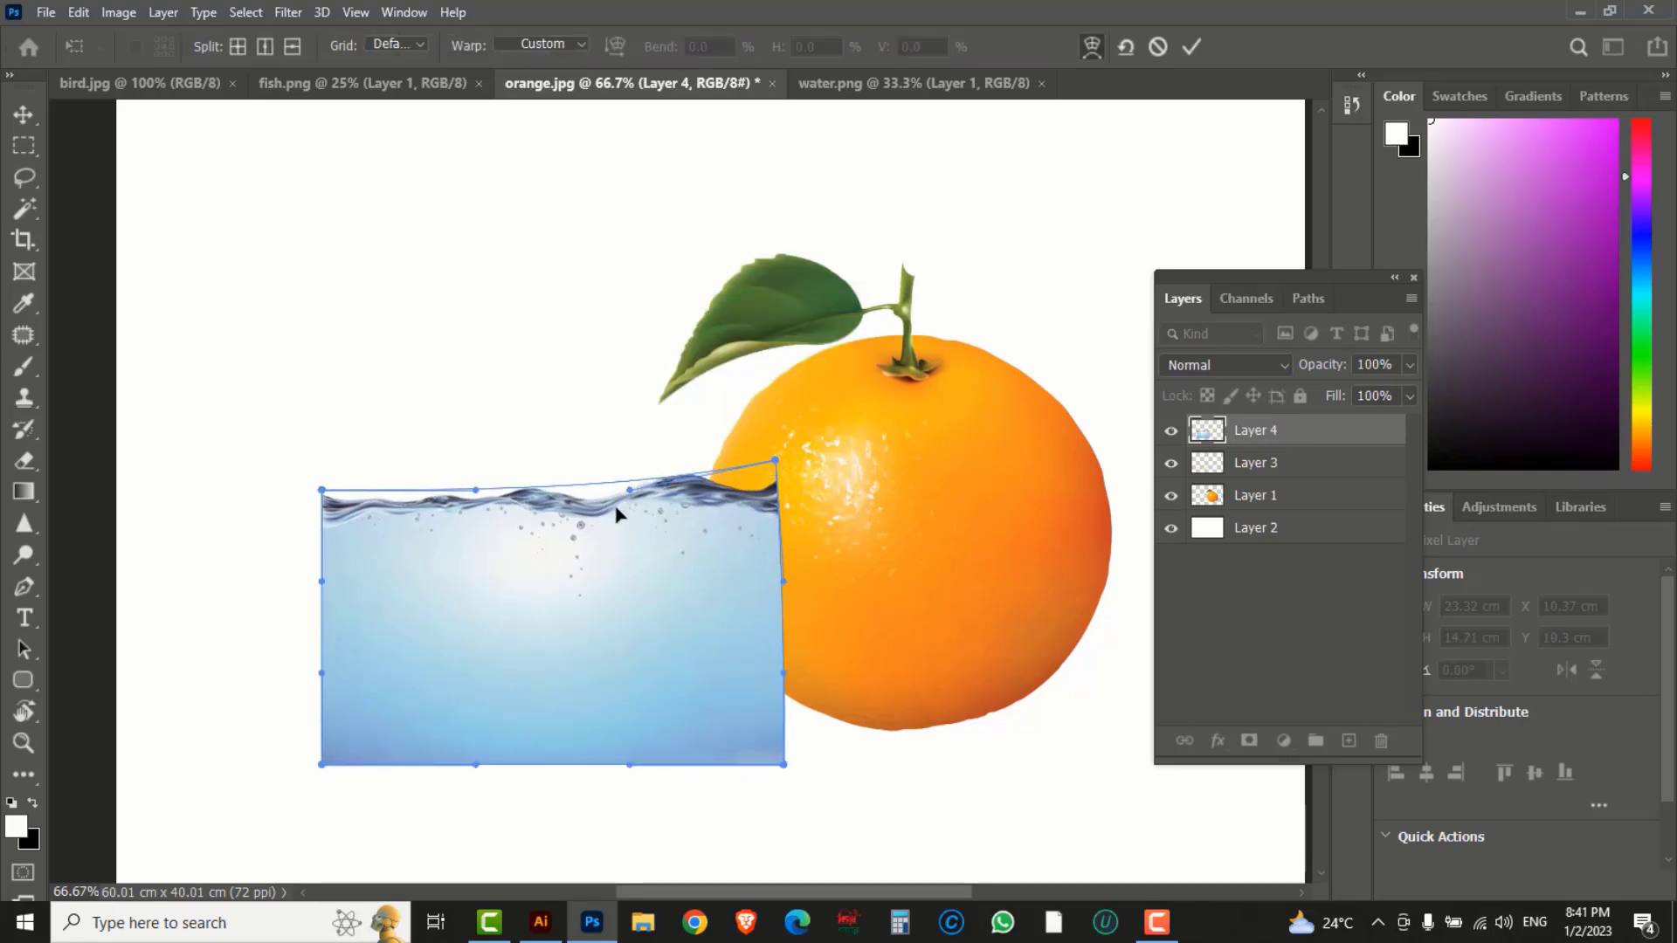
drag(603, 518, 603, 521)
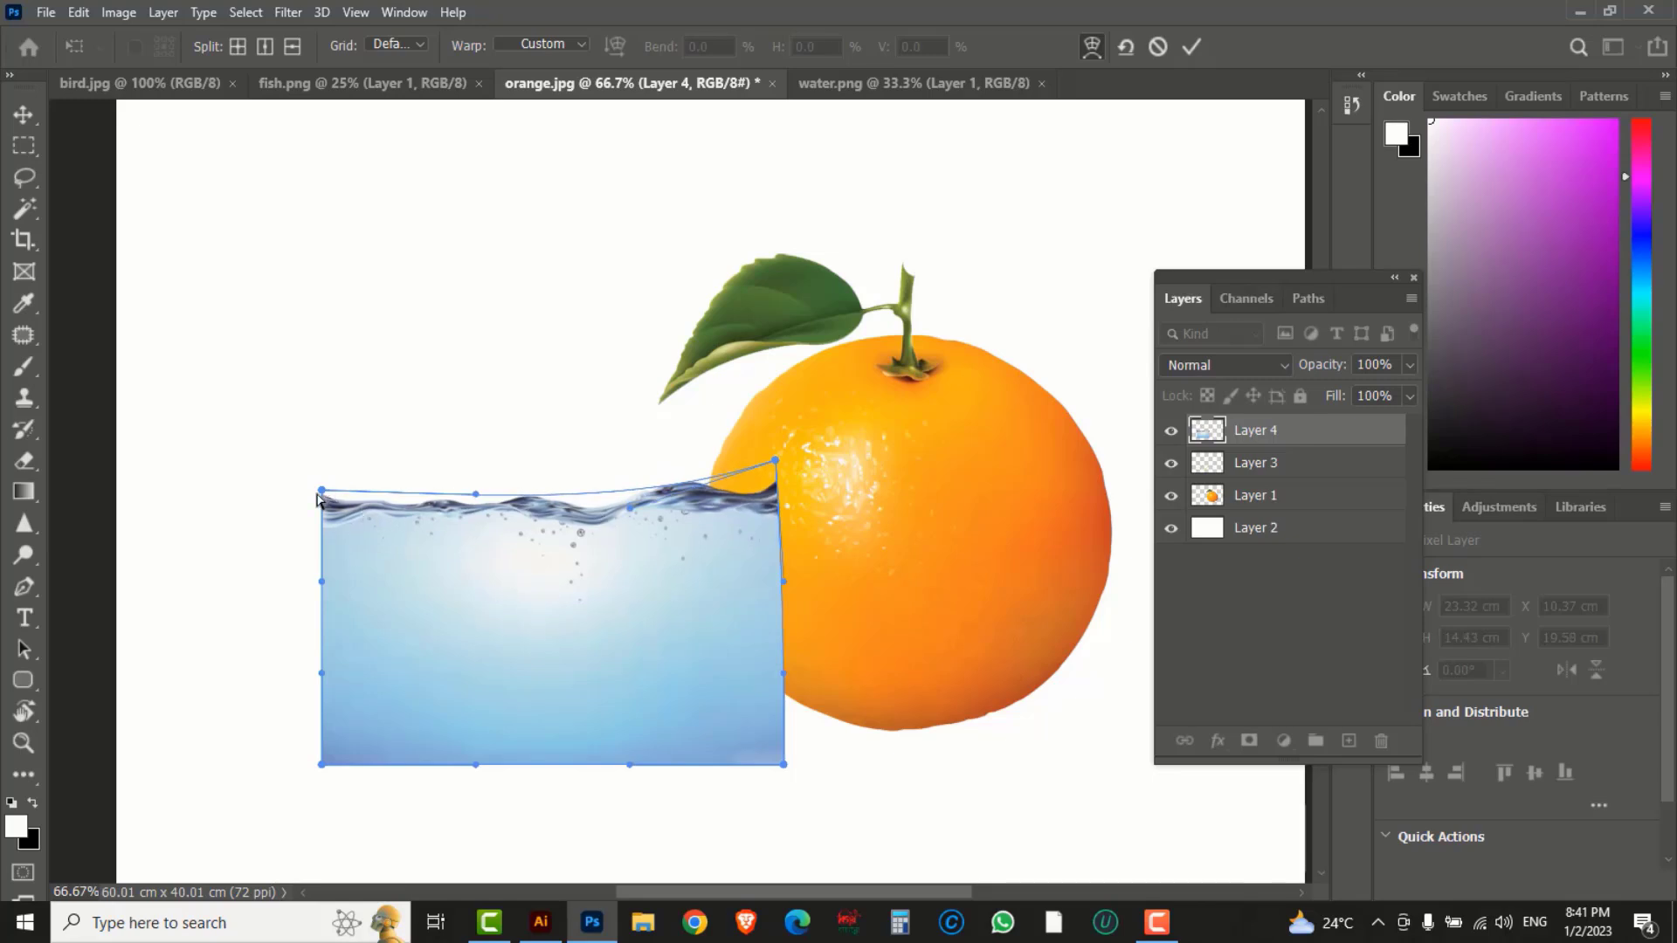
mouse_move(325, 496)
mouse_down()
mouse_move(332, 524)
mouse_move(310, 514)
mouse_move(318, 499)
mouse_up()
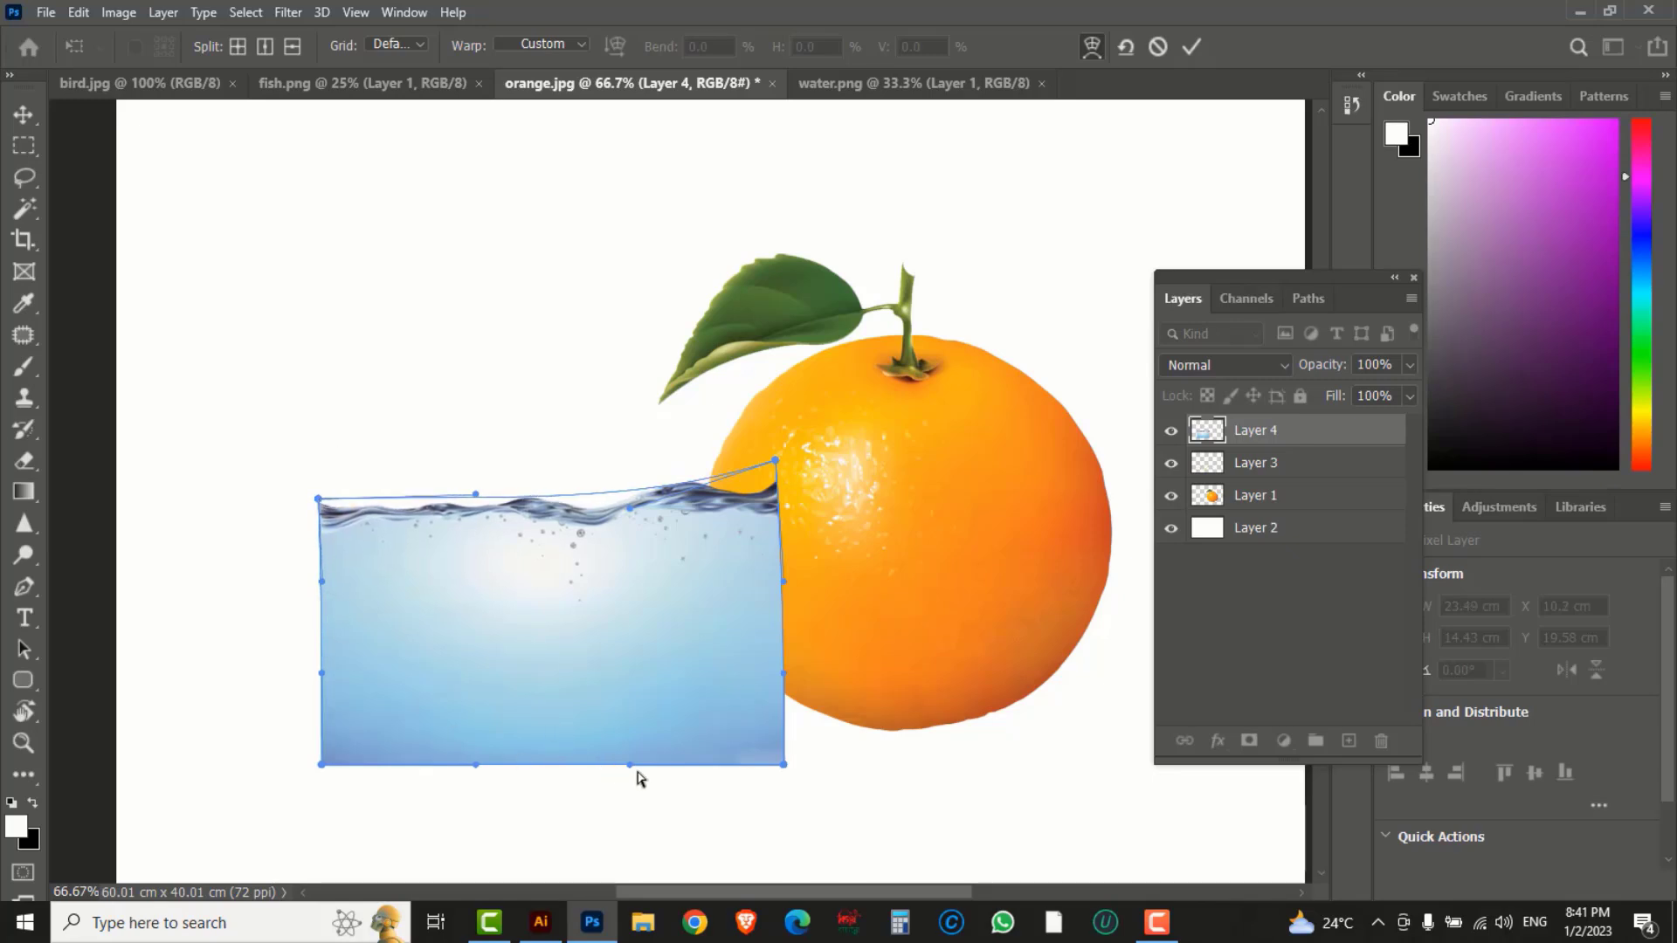
drag(631, 767, 595, 737)
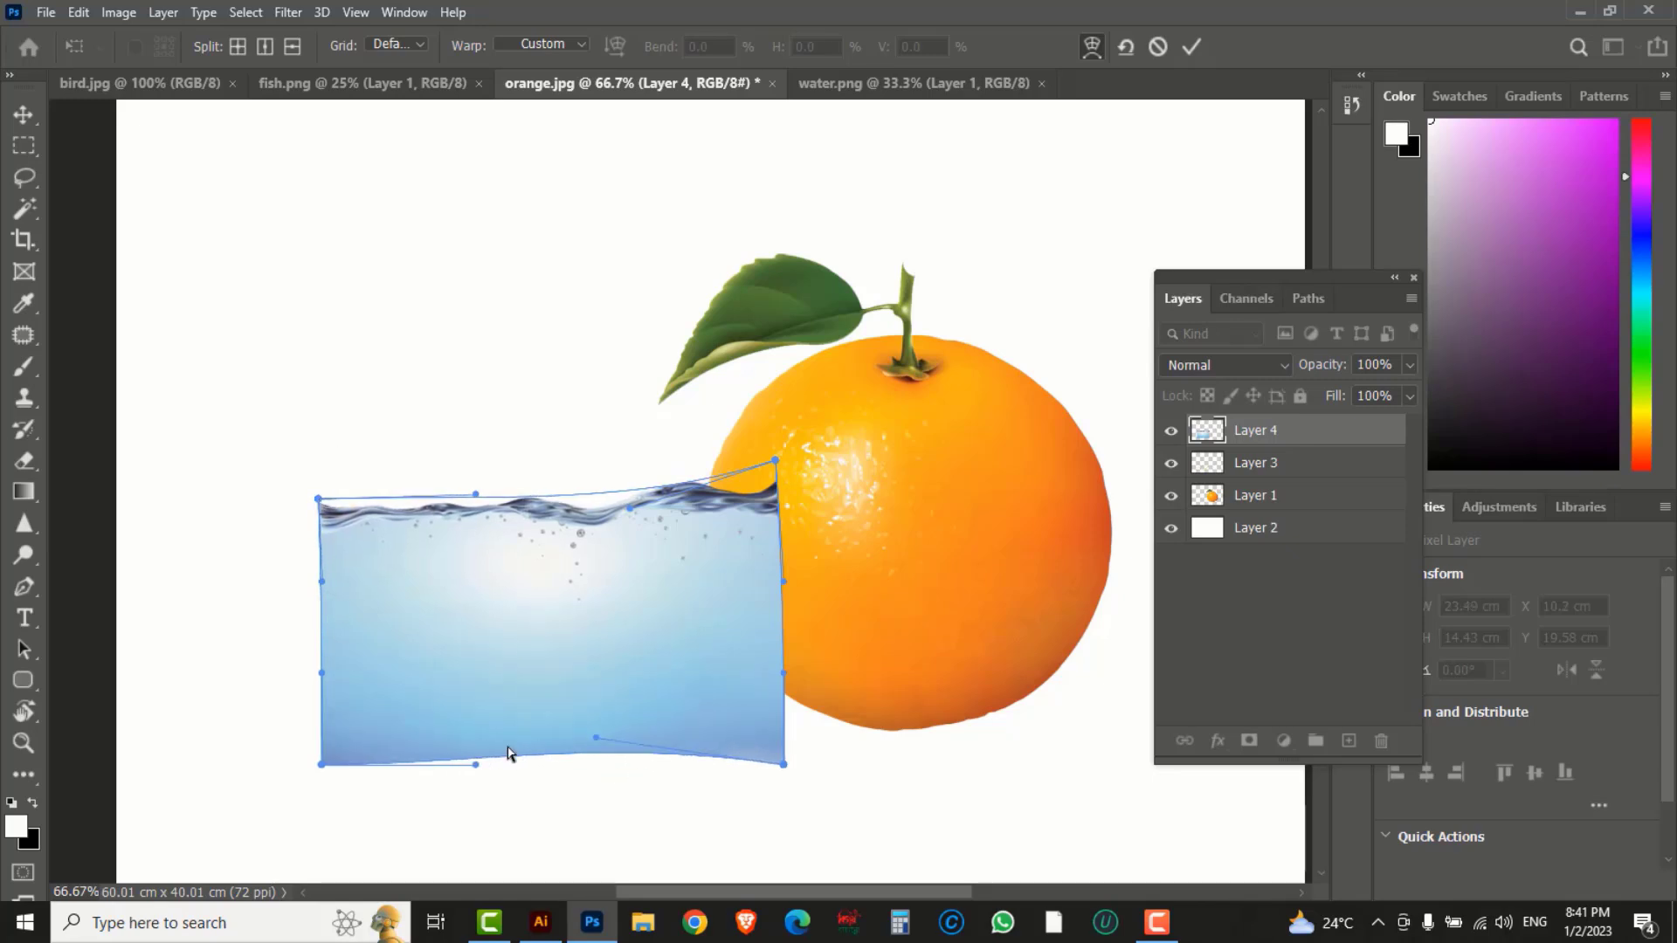
drag(322, 772, 365, 747)
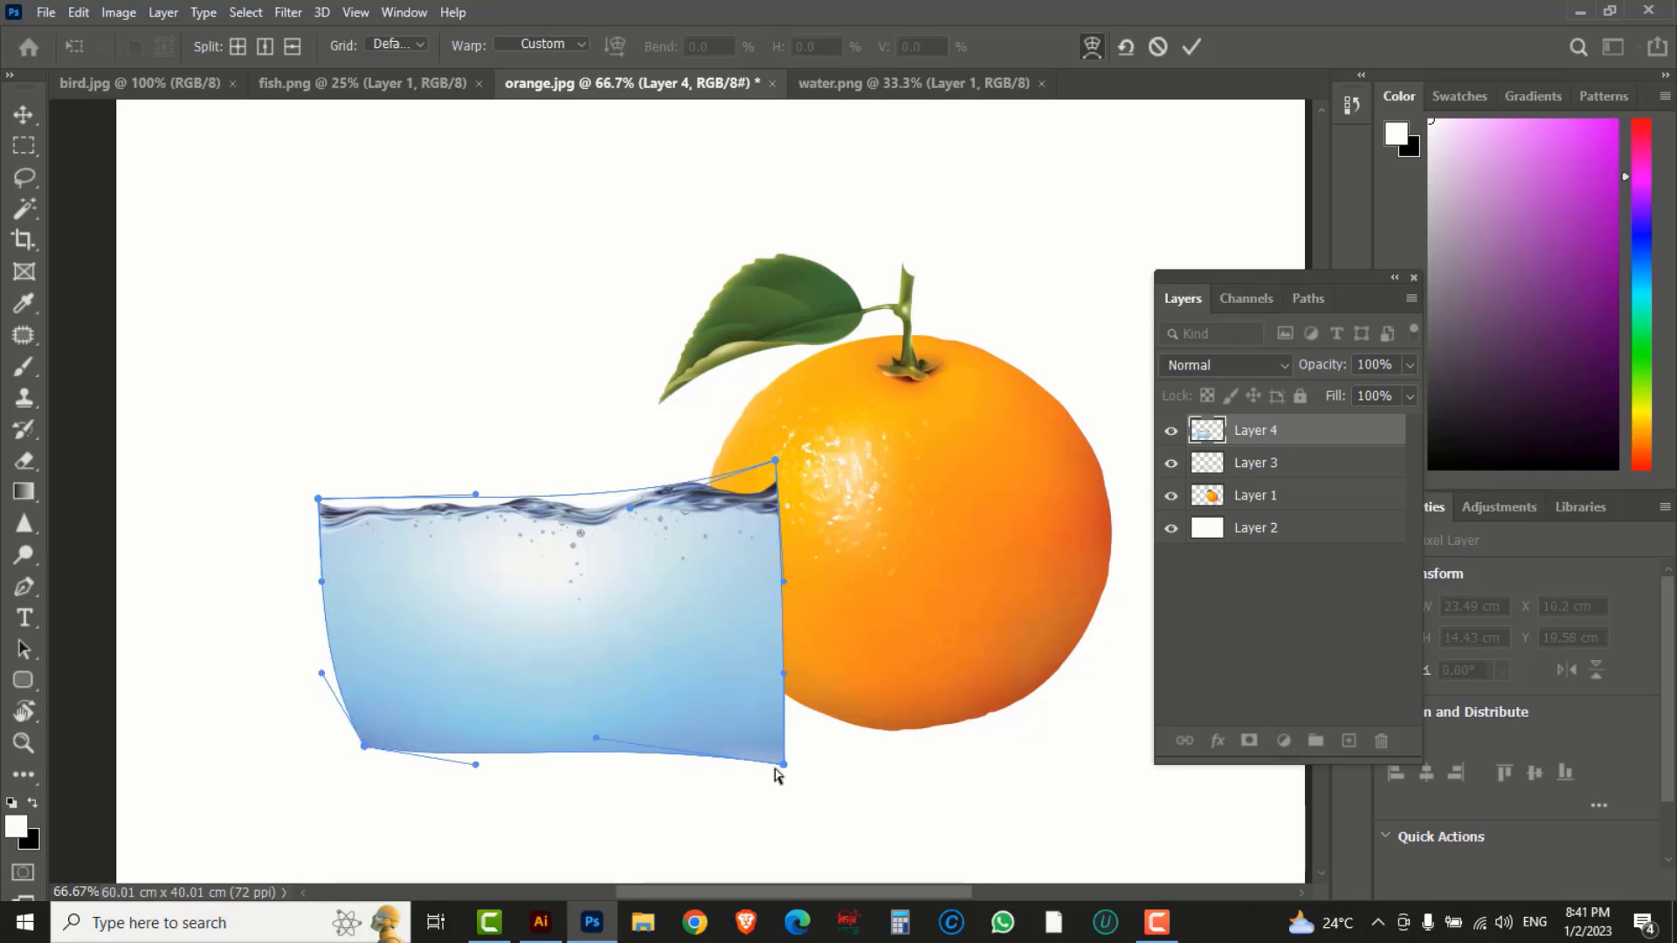
drag(784, 765, 730, 753)
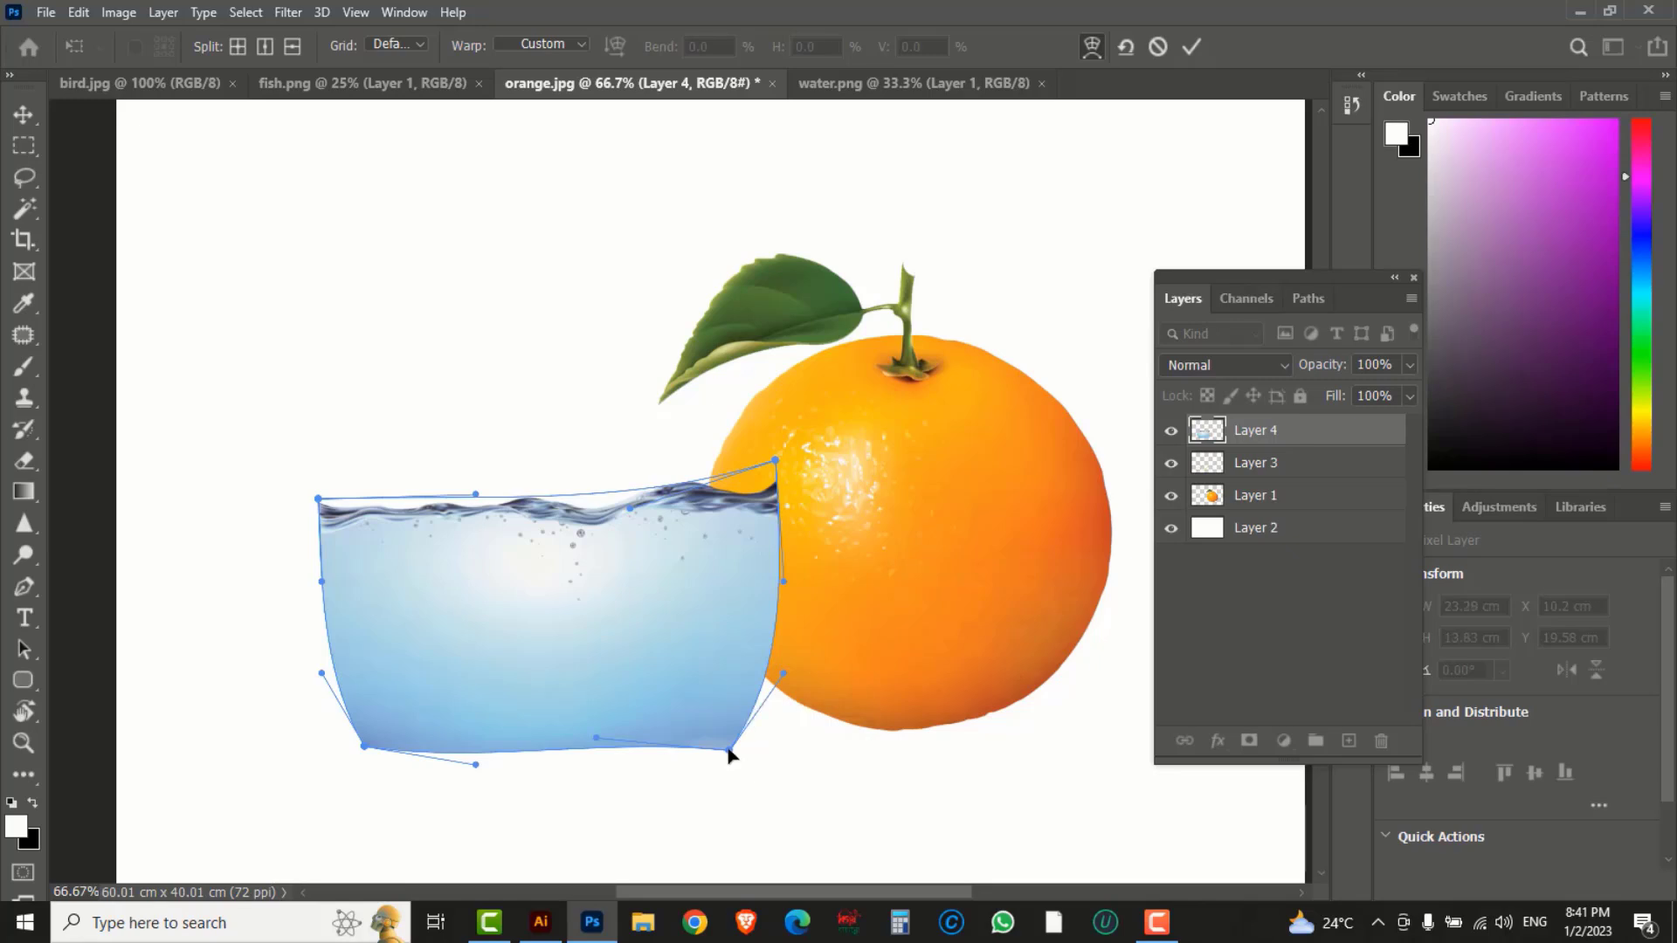
click(1194, 46)
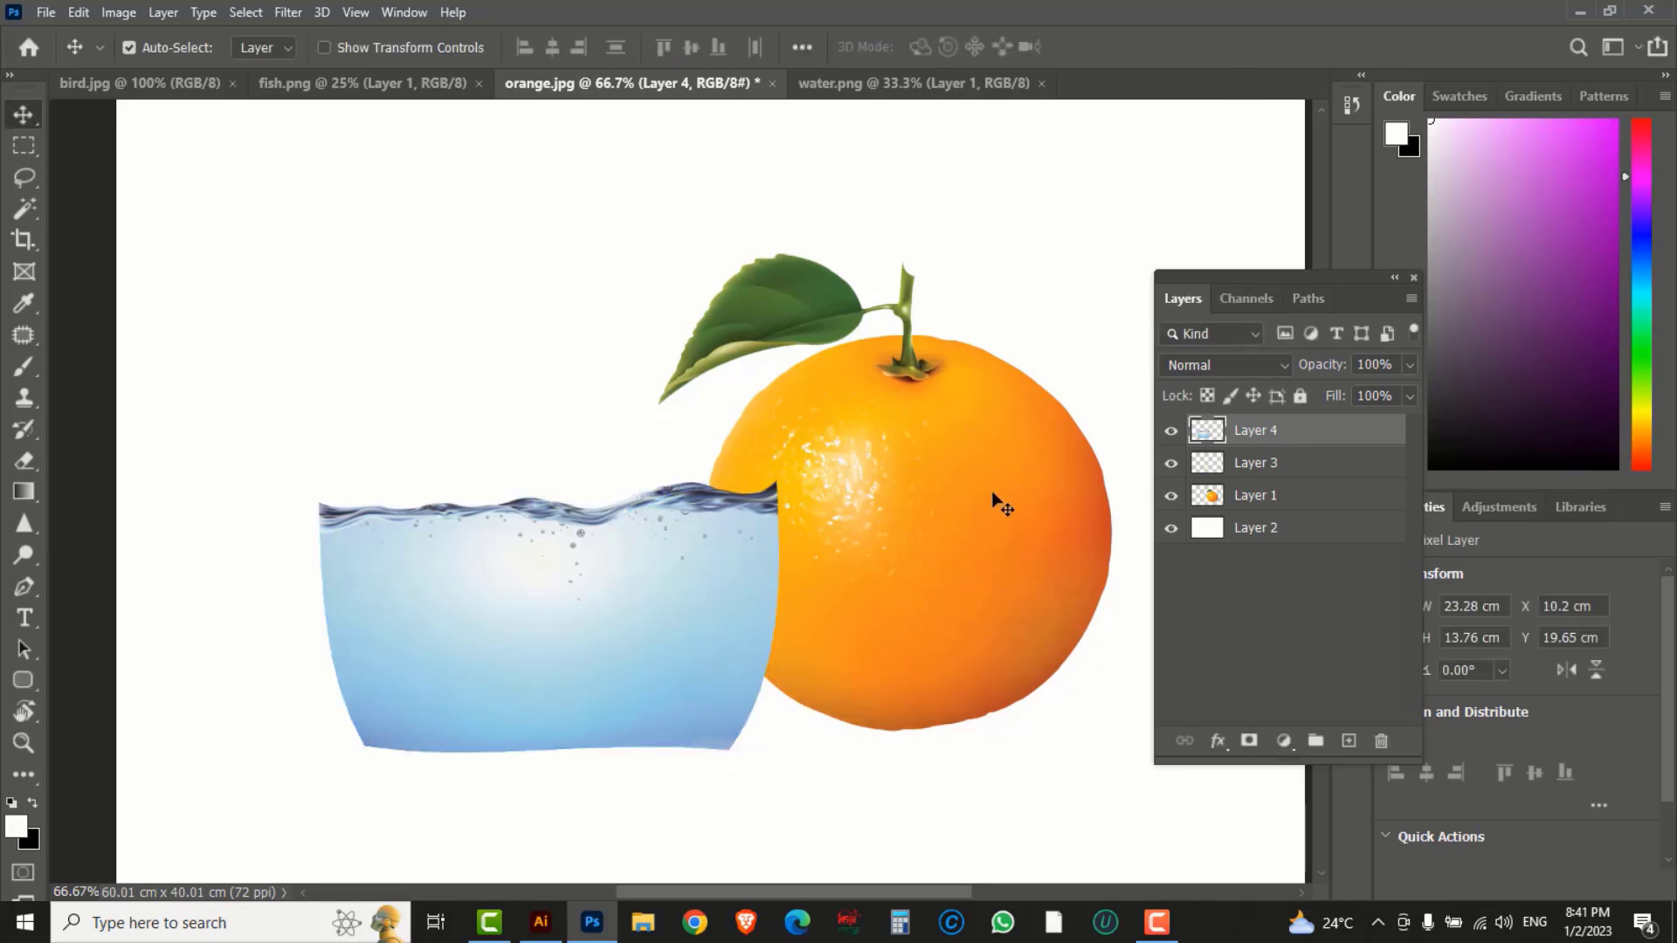
click(1283, 469)
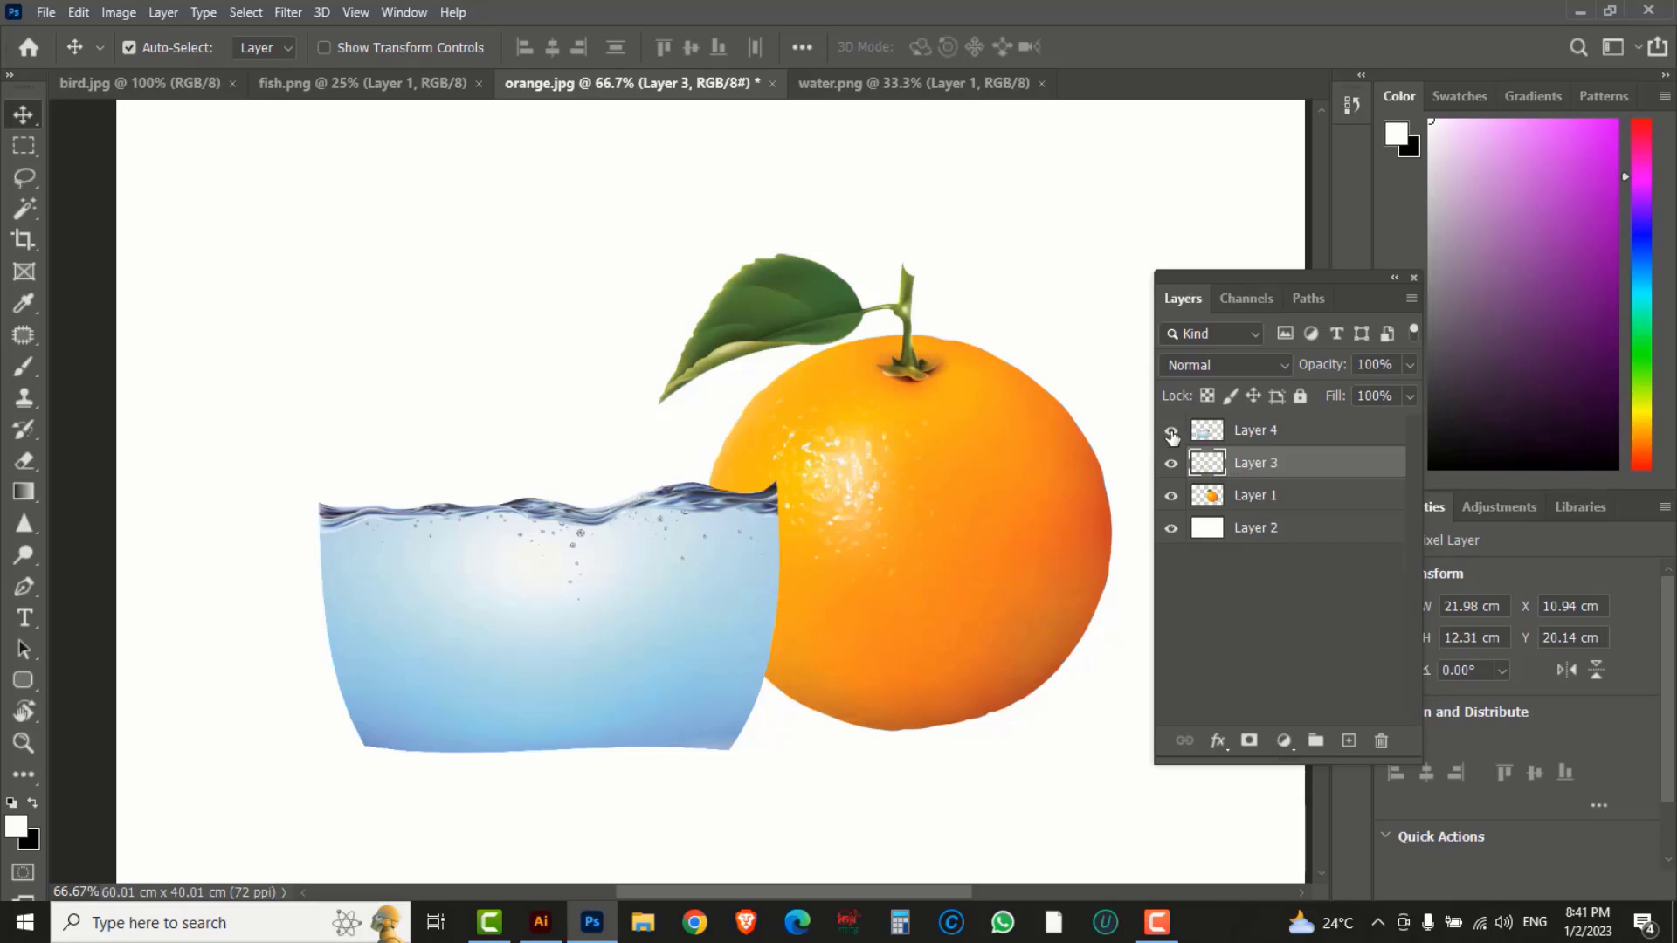
click(1171, 432)
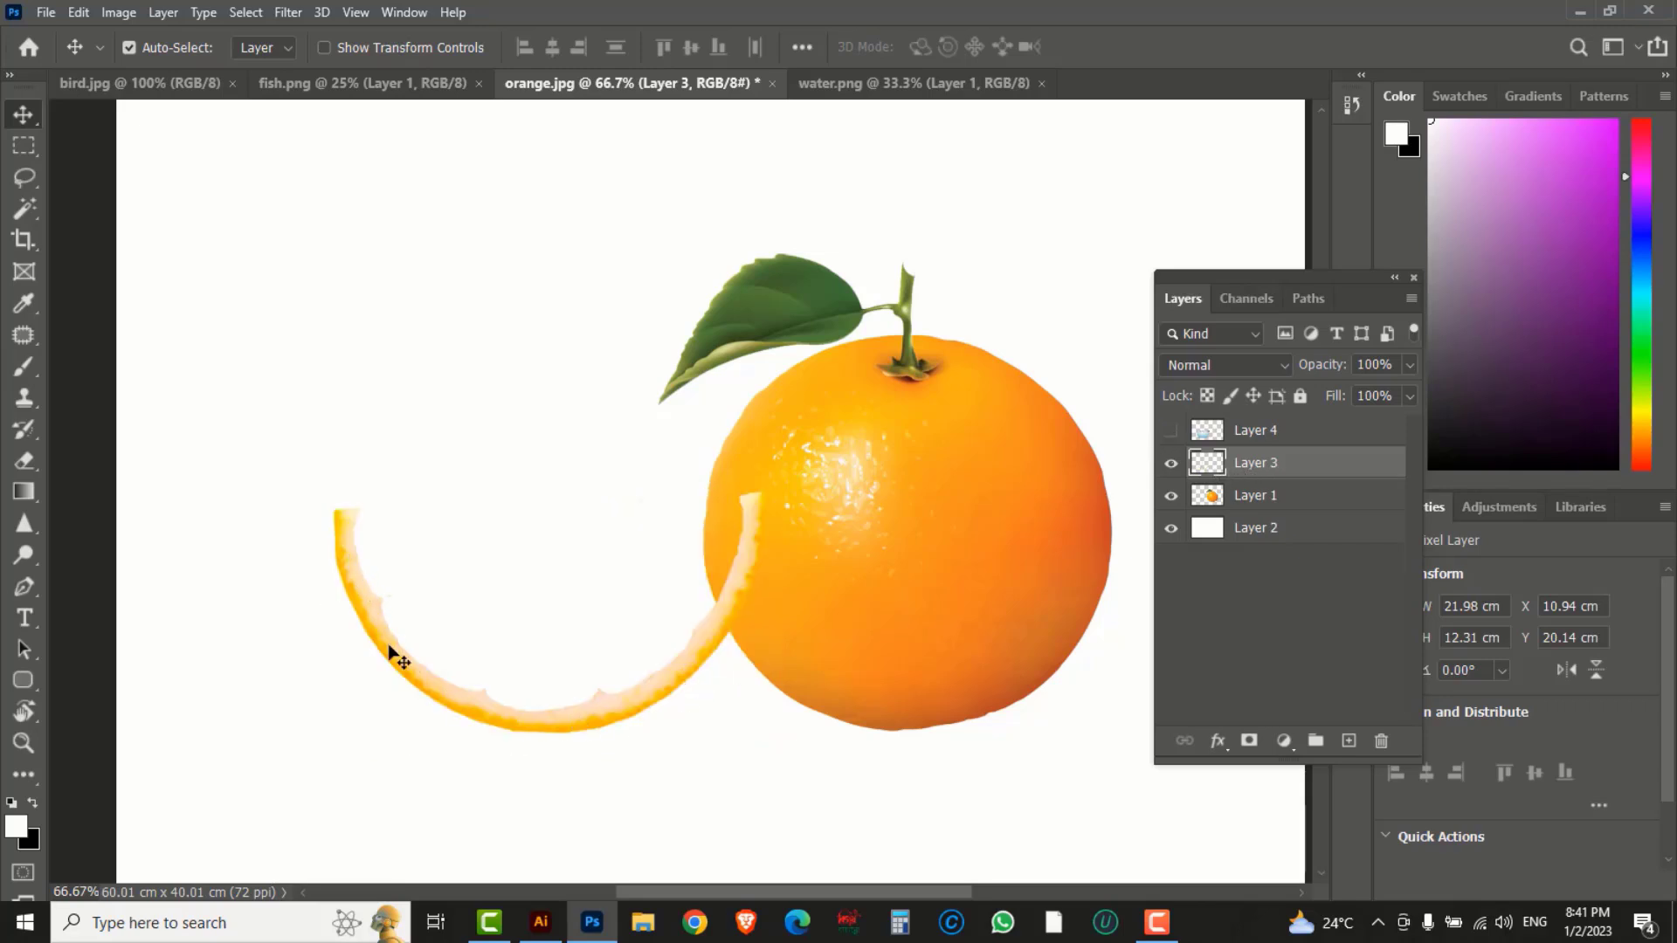
click(1171, 431)
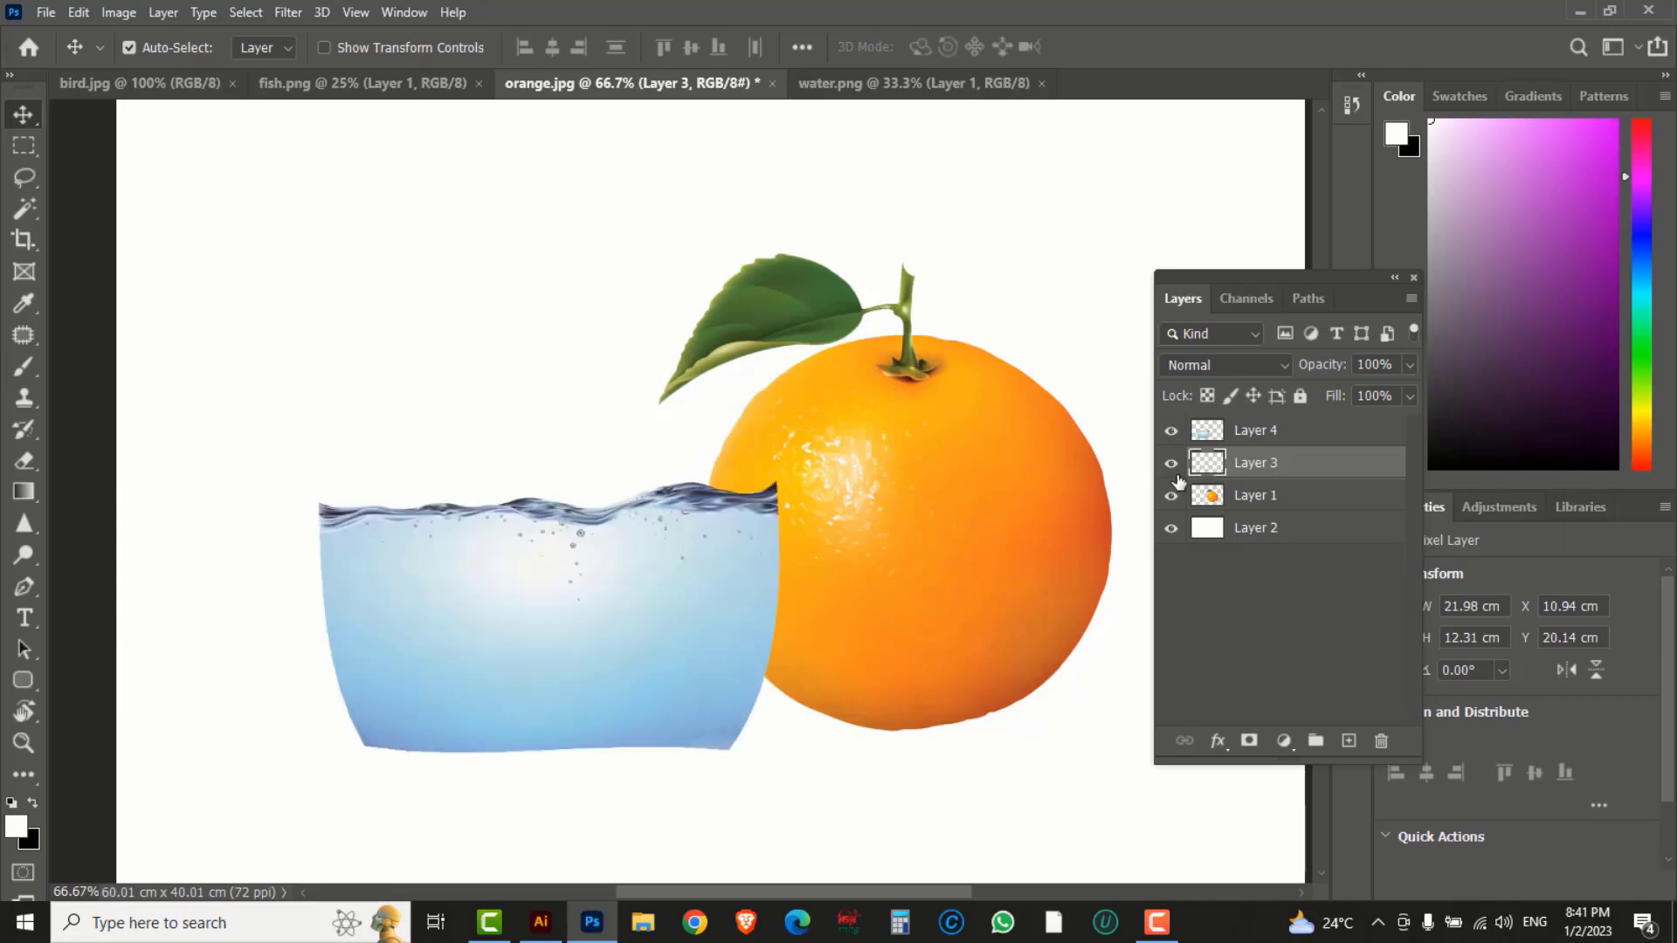
right_click(1210, 463)
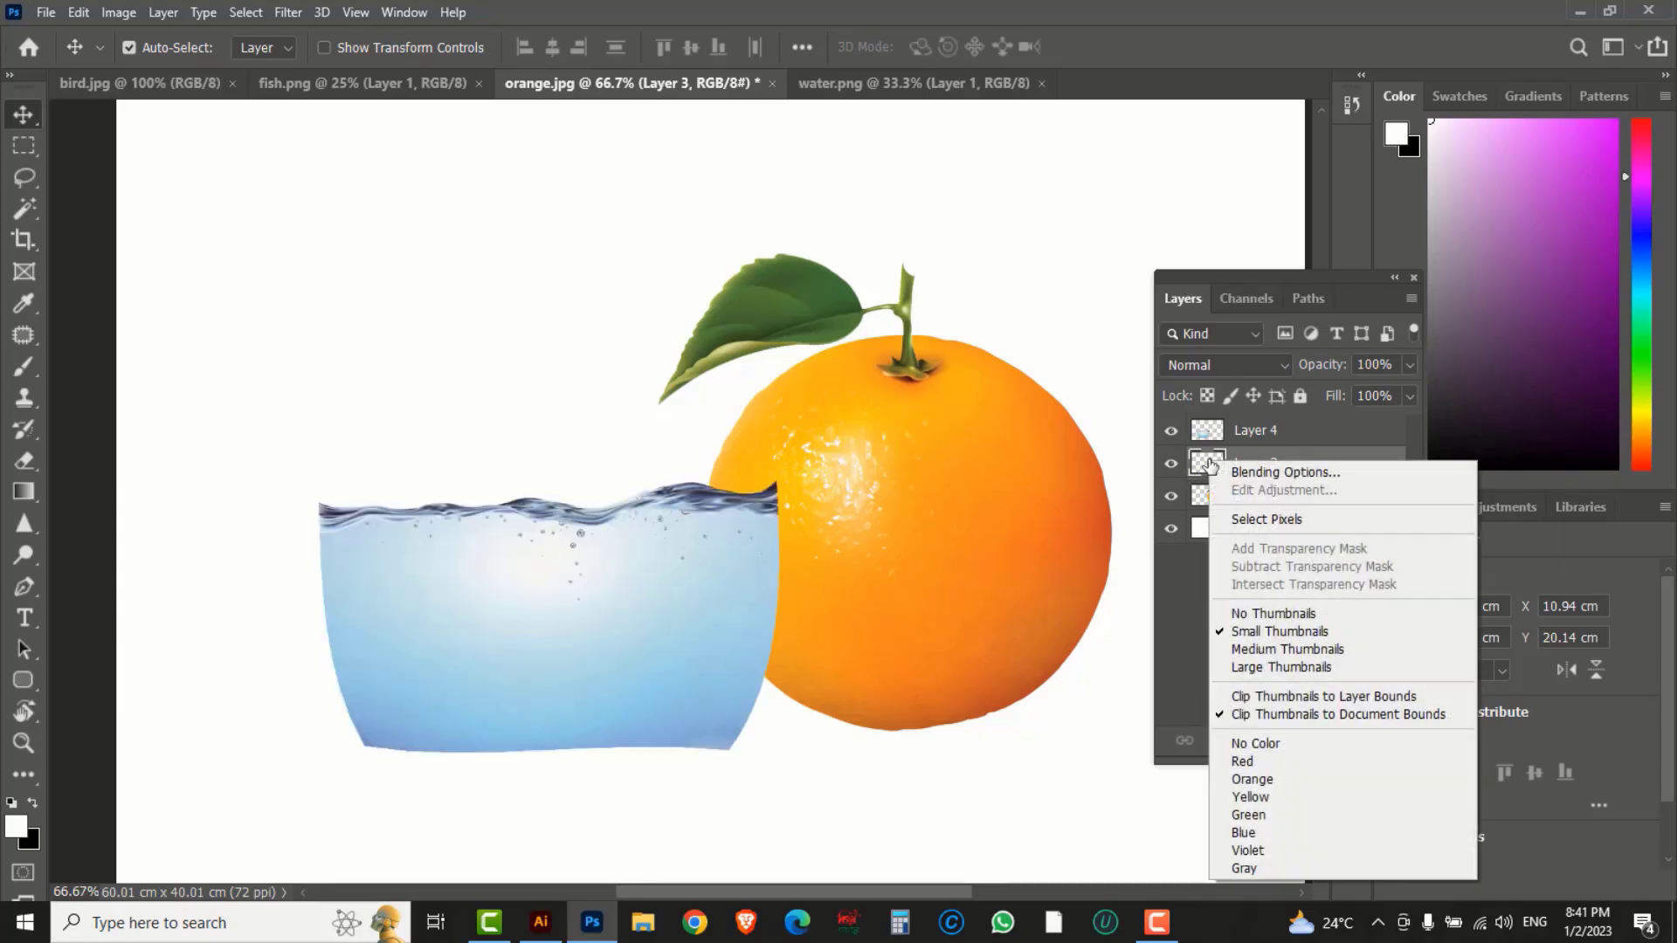
click(1256, 521)
key(ctrl+d)
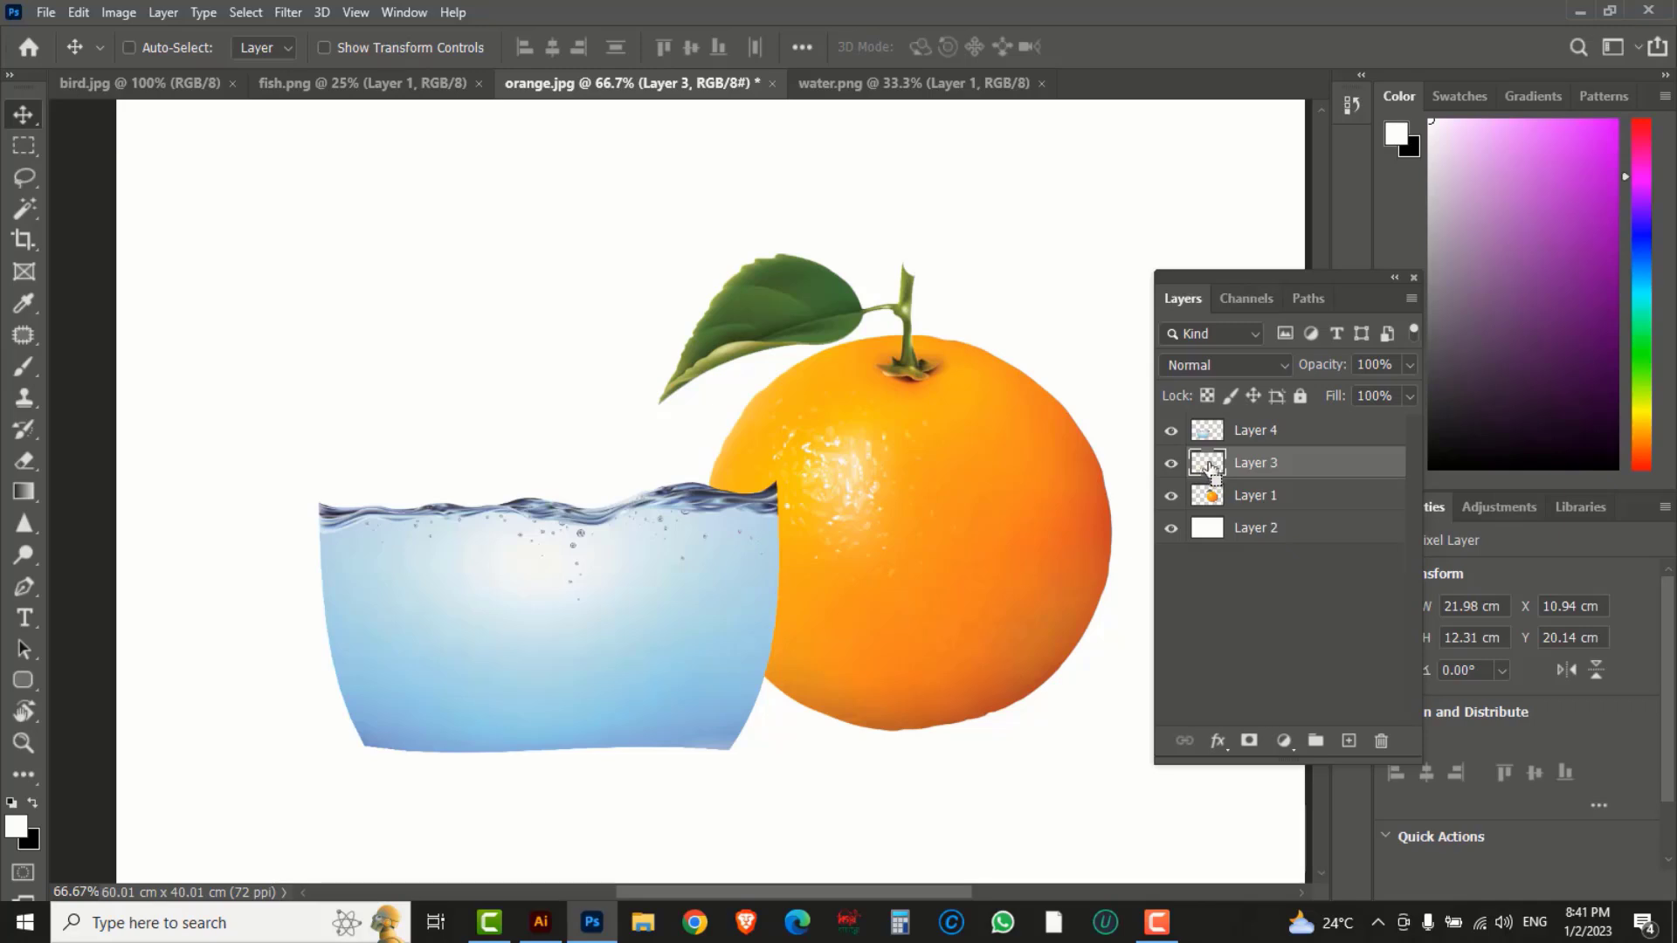
Load the rind layer's outline as a selection, erase the water layer inside it with the Eraser, and deselect.
ctrl+click(1210, 466)
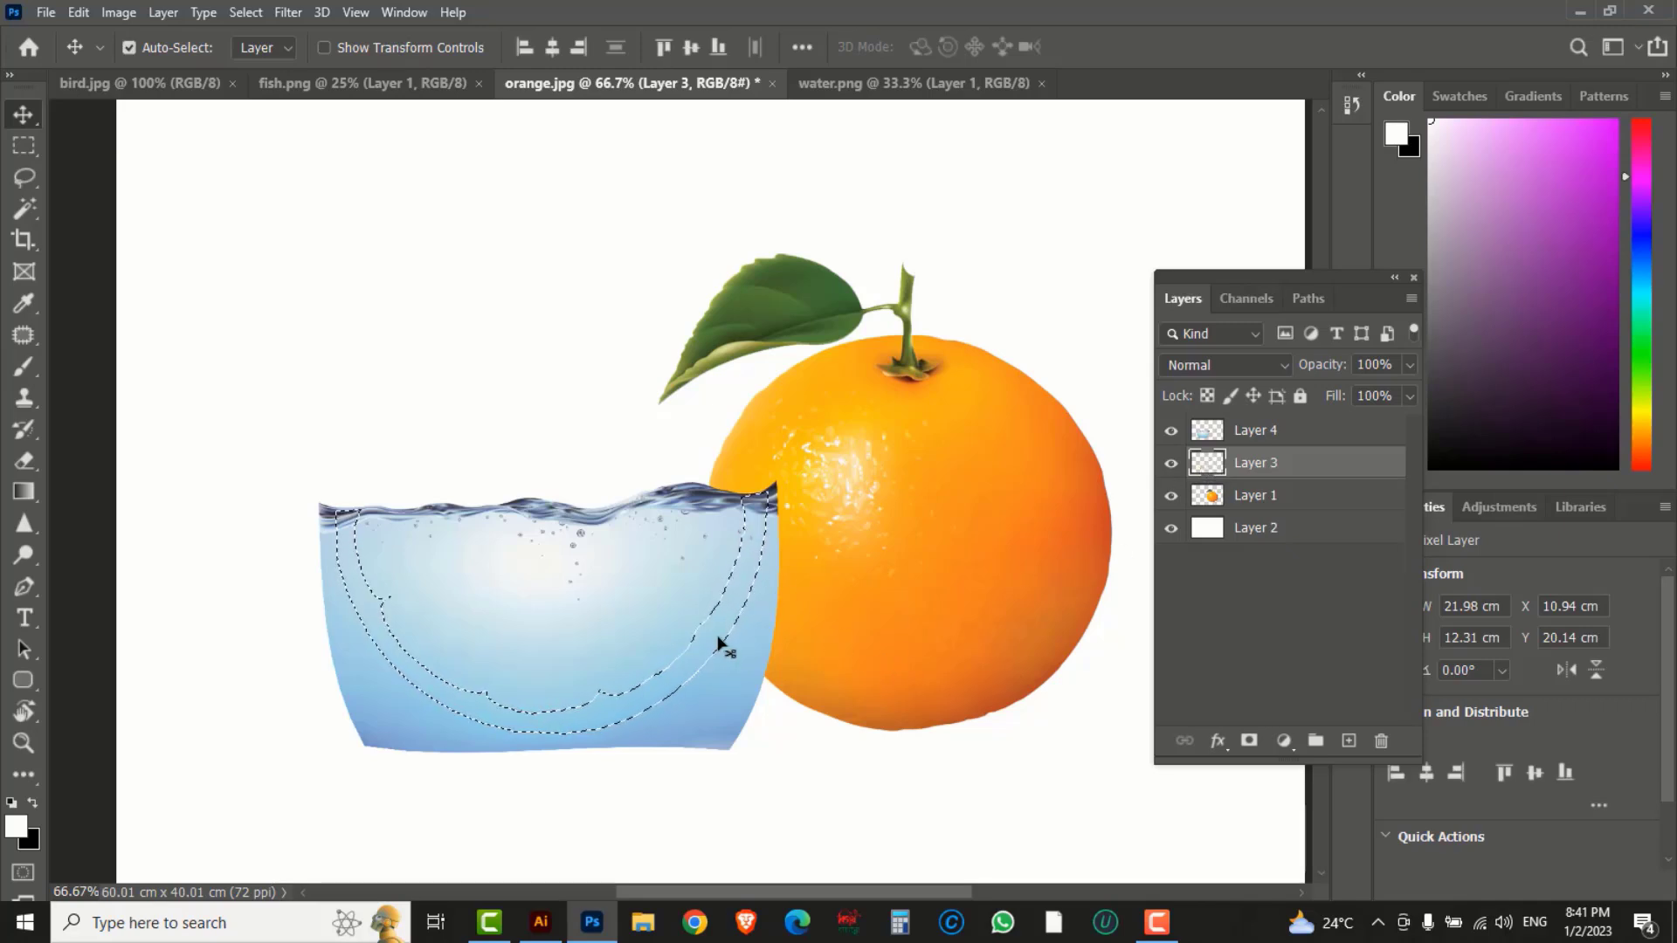
click(23, 463)
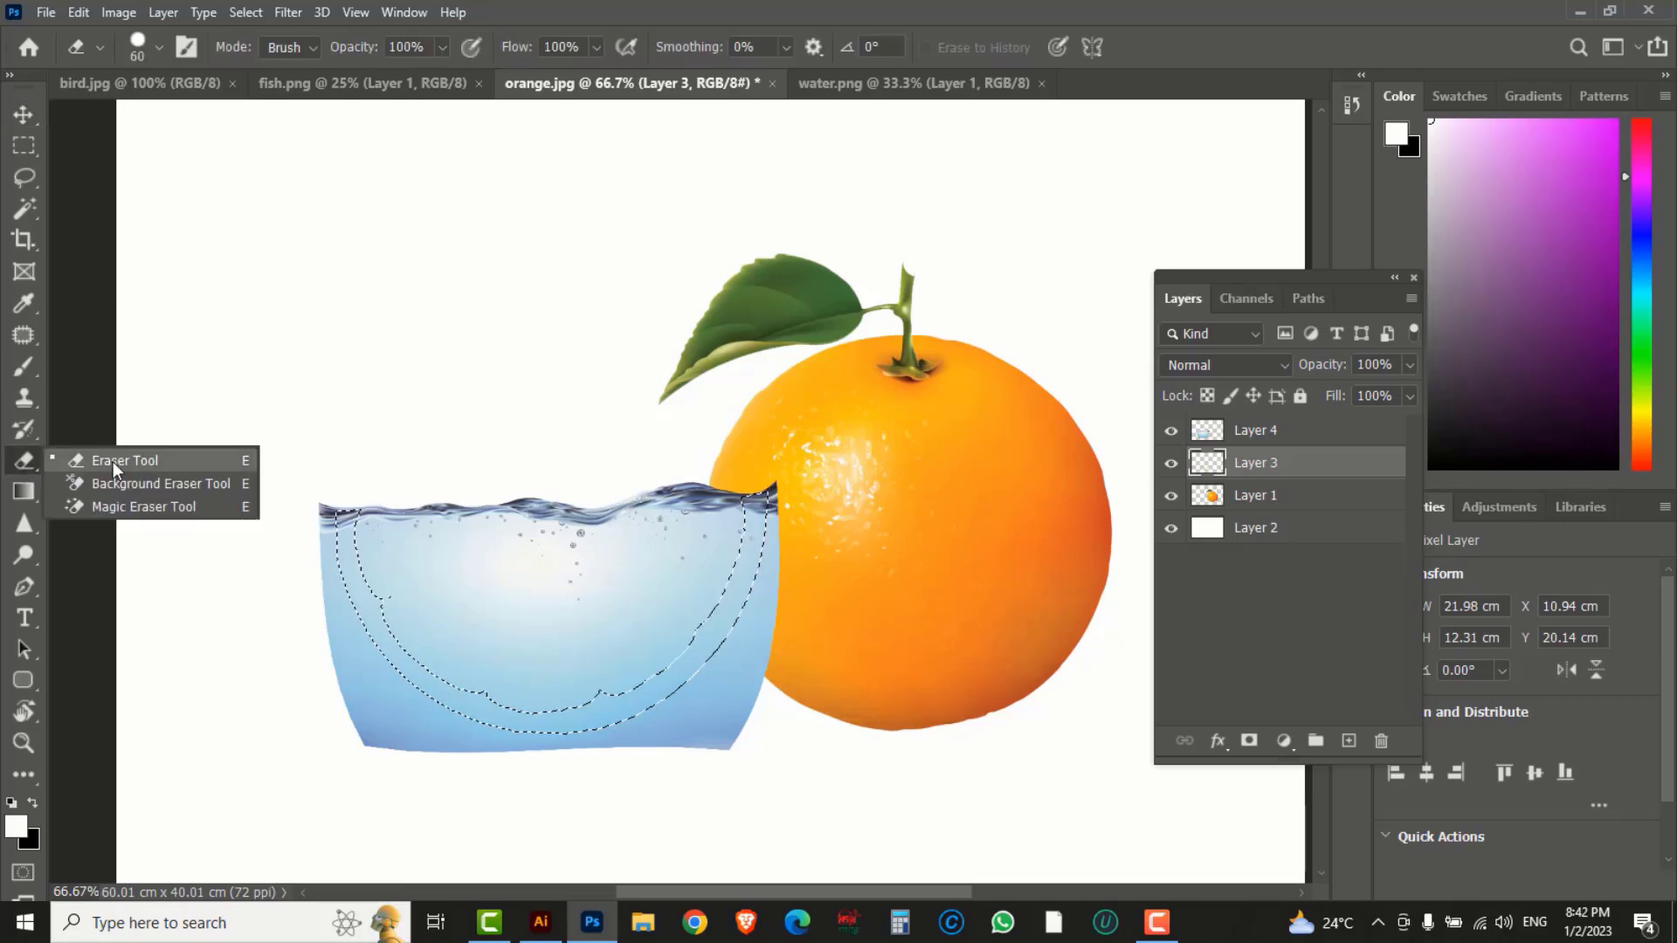
click(130, 462)
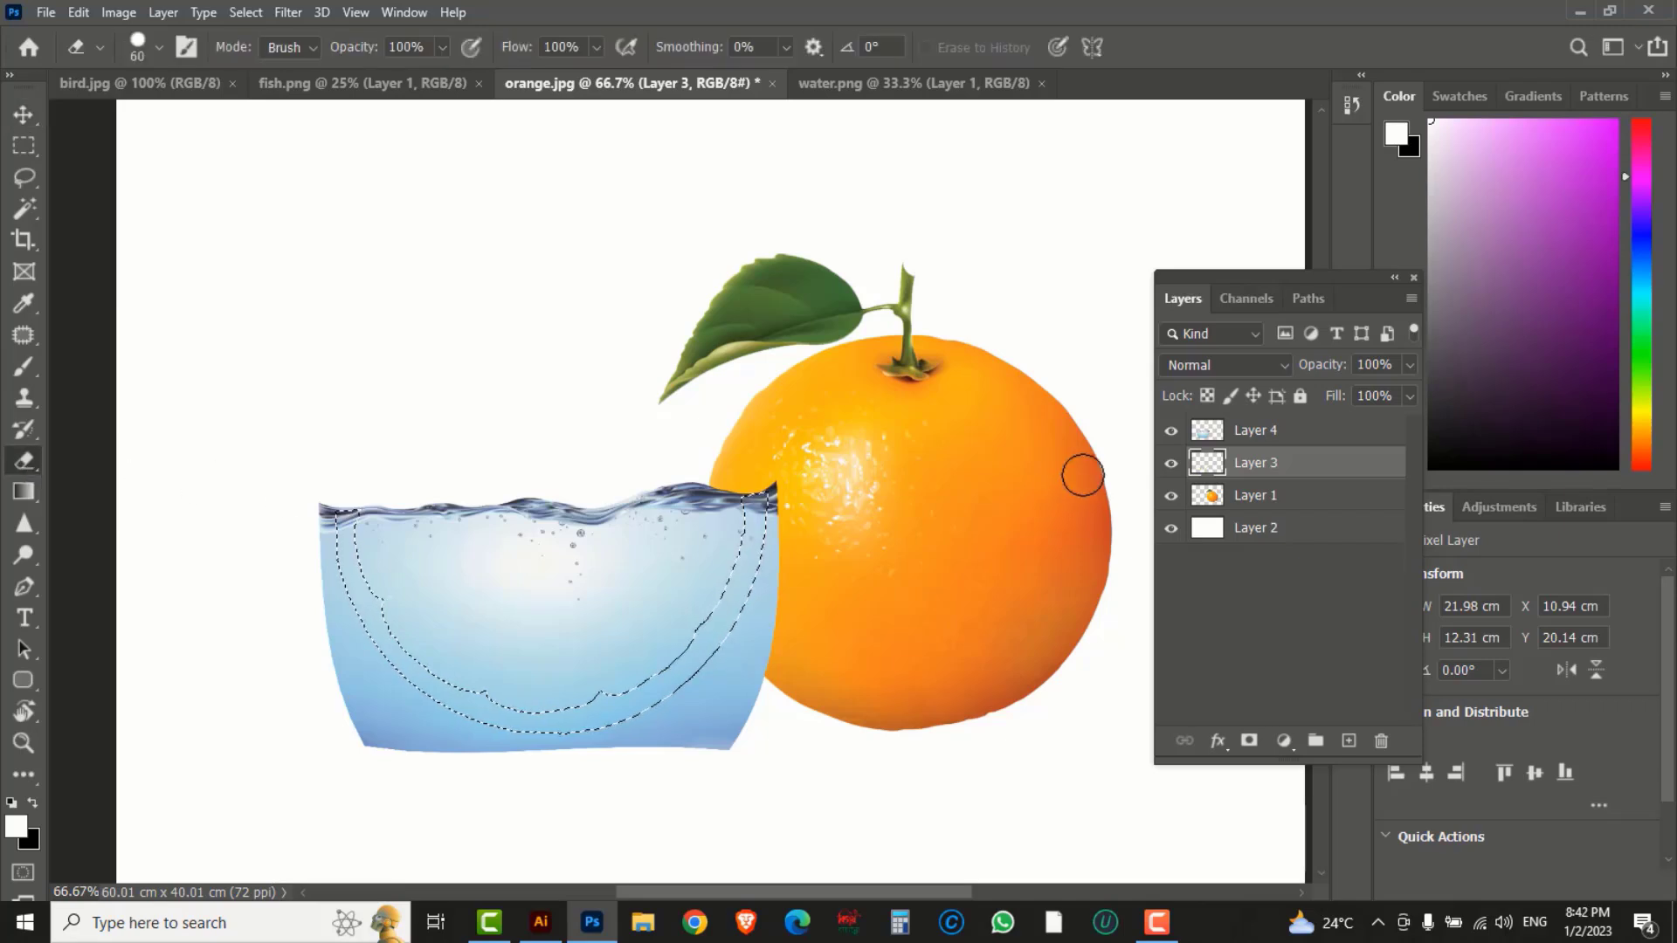
click(1299, 432)
mouse_move(752, 502)
mouse_down()
mouse_move(703, 639)
mouse_move(759, 512)
mouse_move(734, 610)
mouse_move(656, 682)
mouse_move(696, 651)
mouse_move(680, 680)
mouse_move(583, 719)
mouse_move(499, 719)
mouse_move(518, 728)
mouse_move(464, 713)
mouse_move(382, 636)
mouse_move(341, 516)
mouse_up()
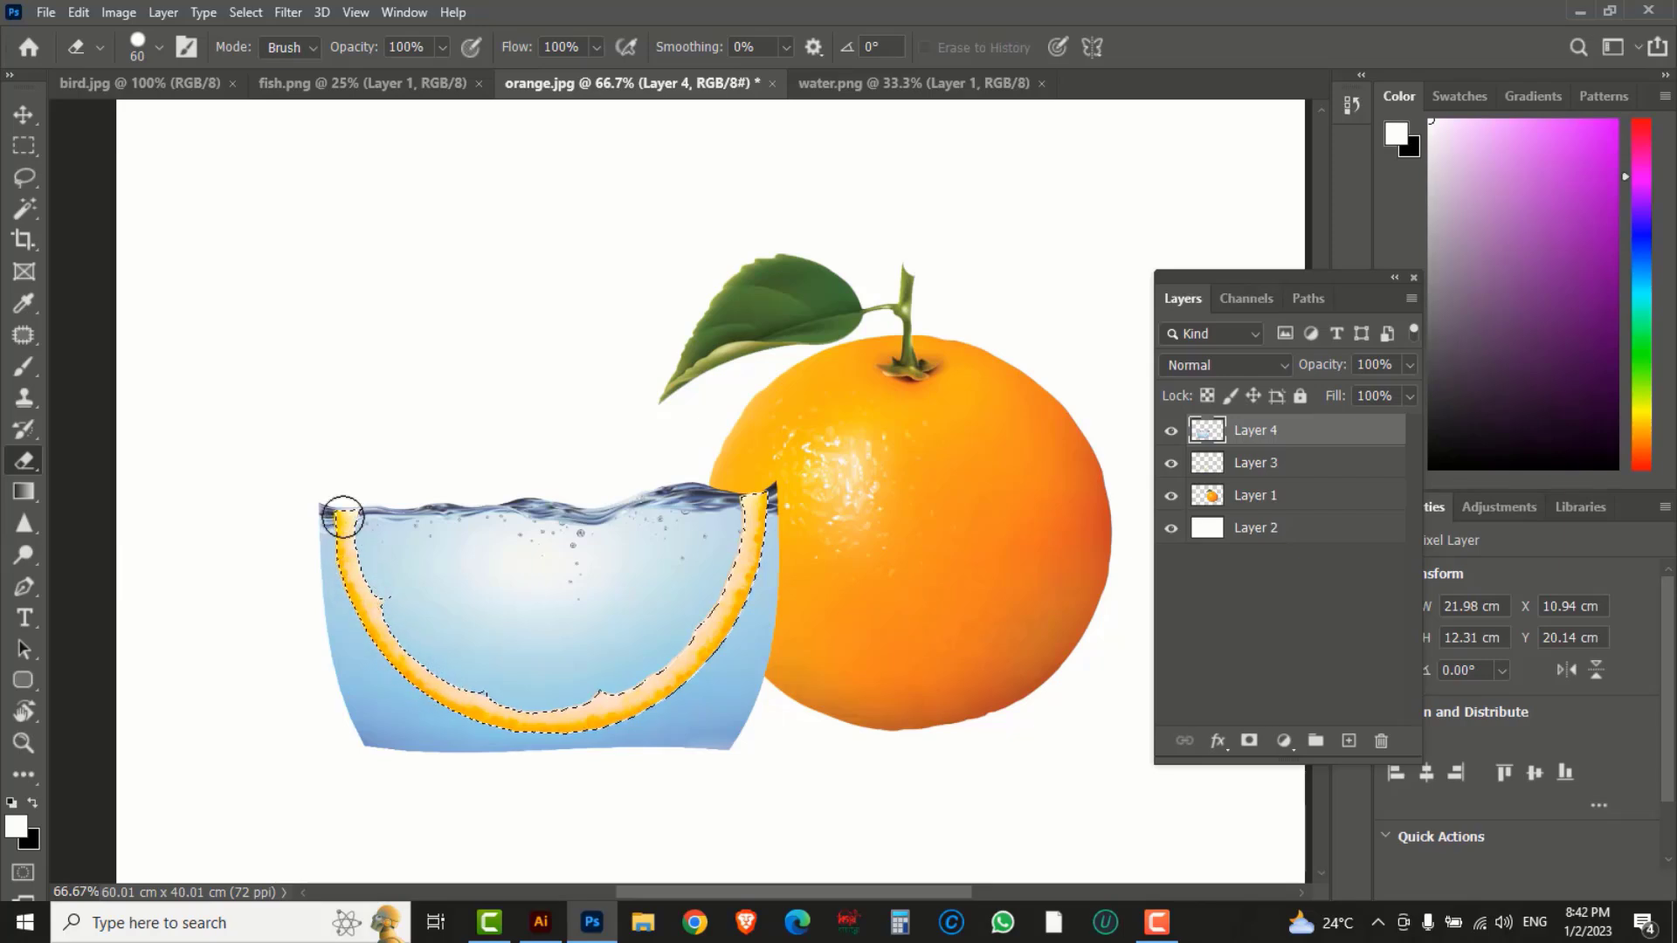
click(251, 12)
click(266, 53)
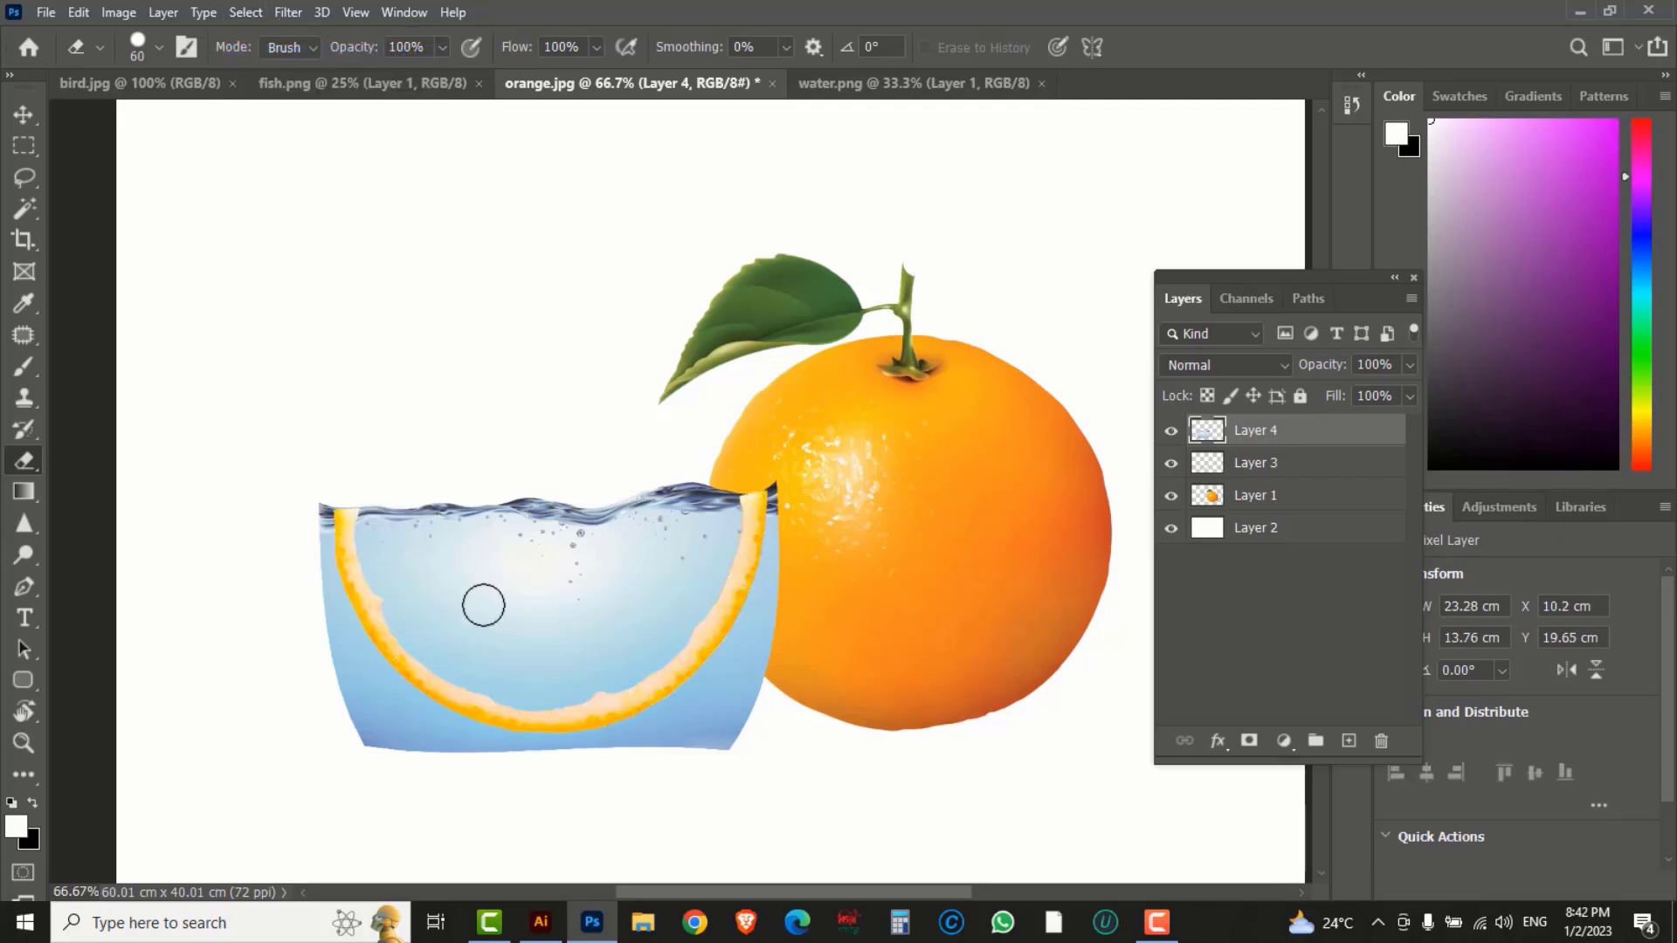
Erase the leftover water outside the rind and around both of its upper tips with the hard 60 px Eraser.
ctrl+click(617, 725)
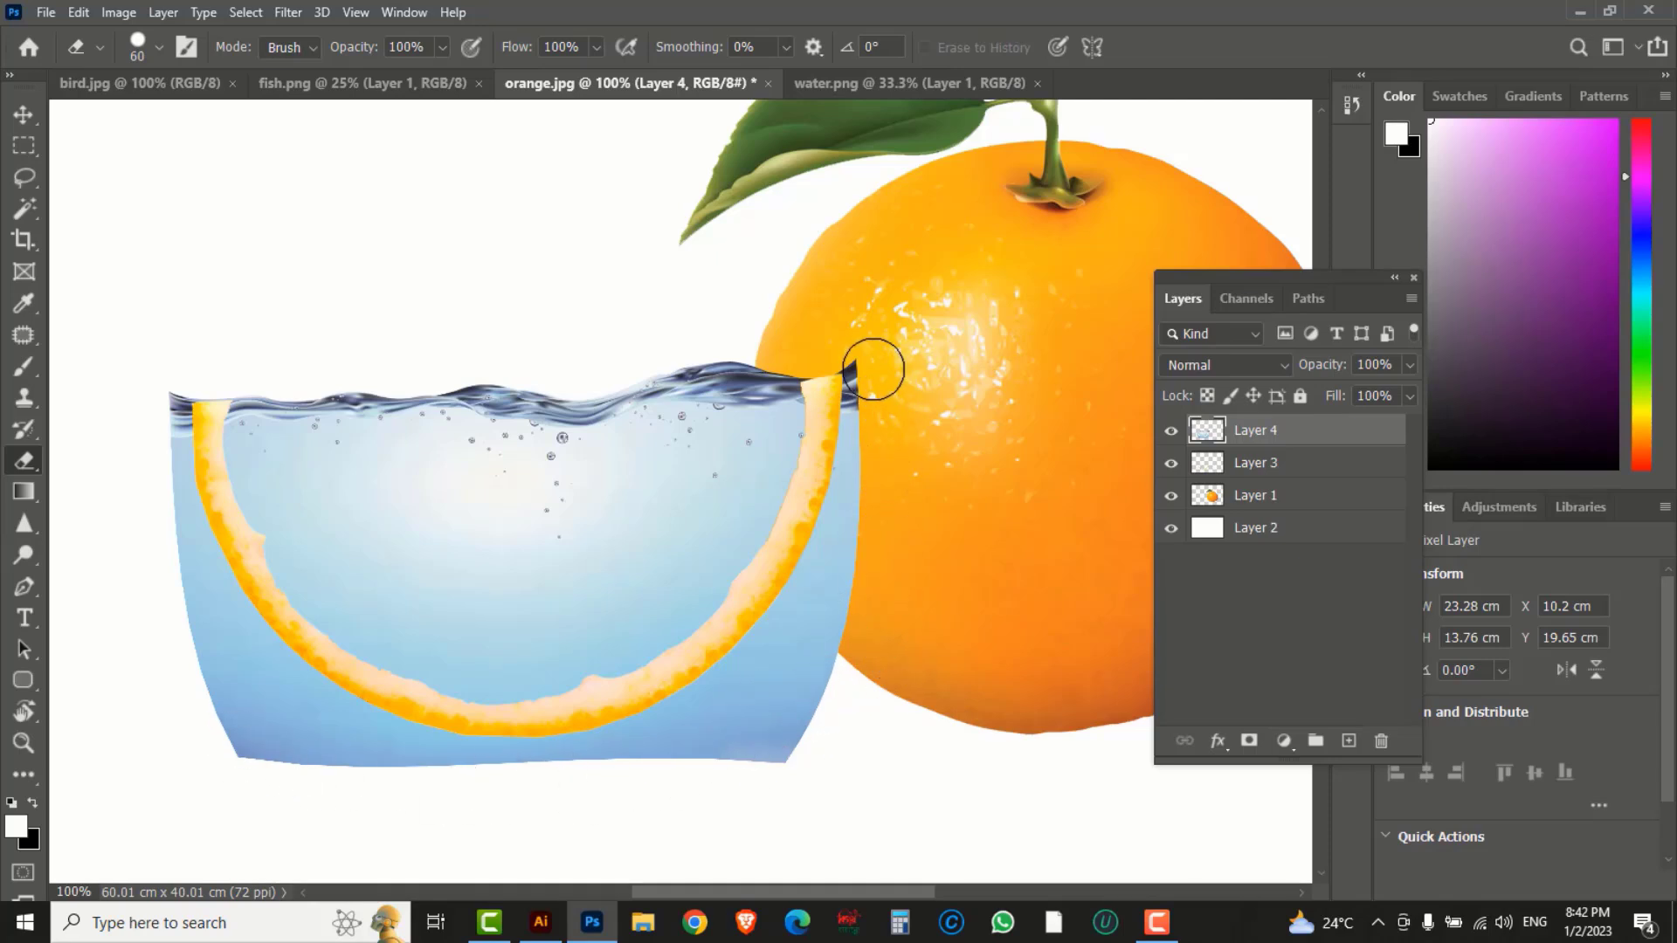
mouse_move(873, 370)
mouse_down()
mouse_move(842, 602)
mouse_move(863, 454)
mouse_move(808, 588)
mouse_move(726, 683)
mouse_move(538, 753)
mouse_move(392, 753)
mouse_move(251, 714)
mouse_move(428, 761)
mouse_move(272, 669)
mouse_move(208, 545)
mouse_move(171, 393)
mouse_move(178, 556)
mouse_move(254, 790)
mouse_move(224, 685)
mouse_move(308, 784)
mouse_move(352, 790)
mouse_move(278, 775)
mouse_move(591, 795)
mouse_move(805, 694)
mouse_move(860, 633)
mouse_move(756, 796)
mouse_move(807, 648)
mouse_move(840, 629)
mouse_move(841, 677)
mouse_up()
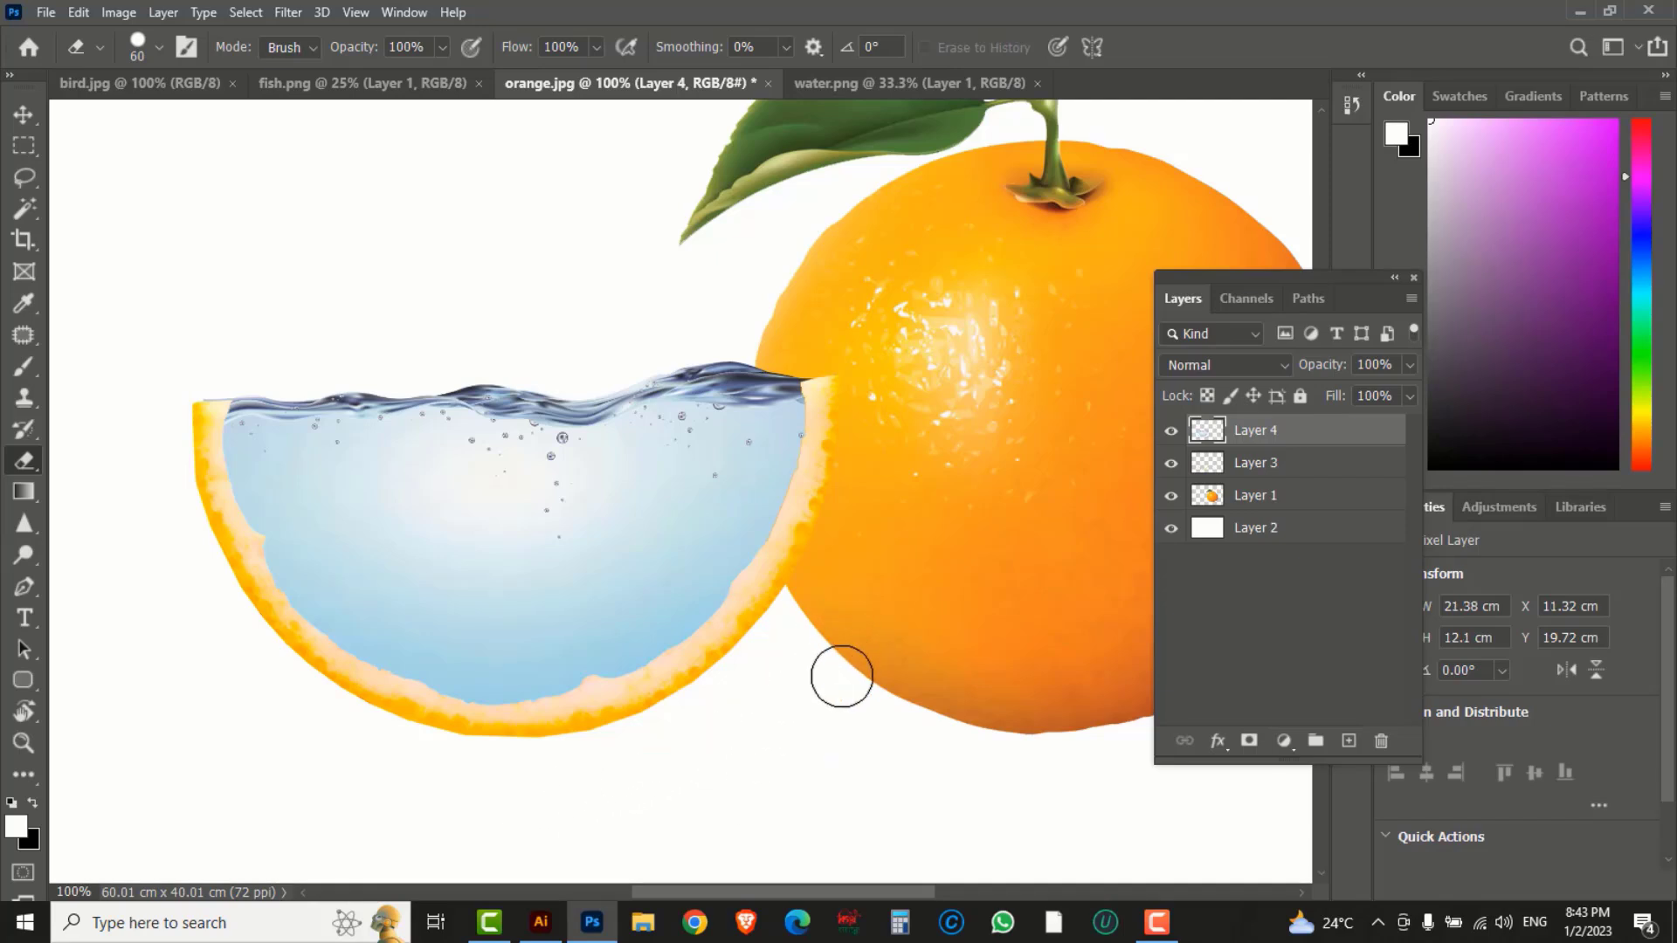
drag(180, 325, 209, 375)
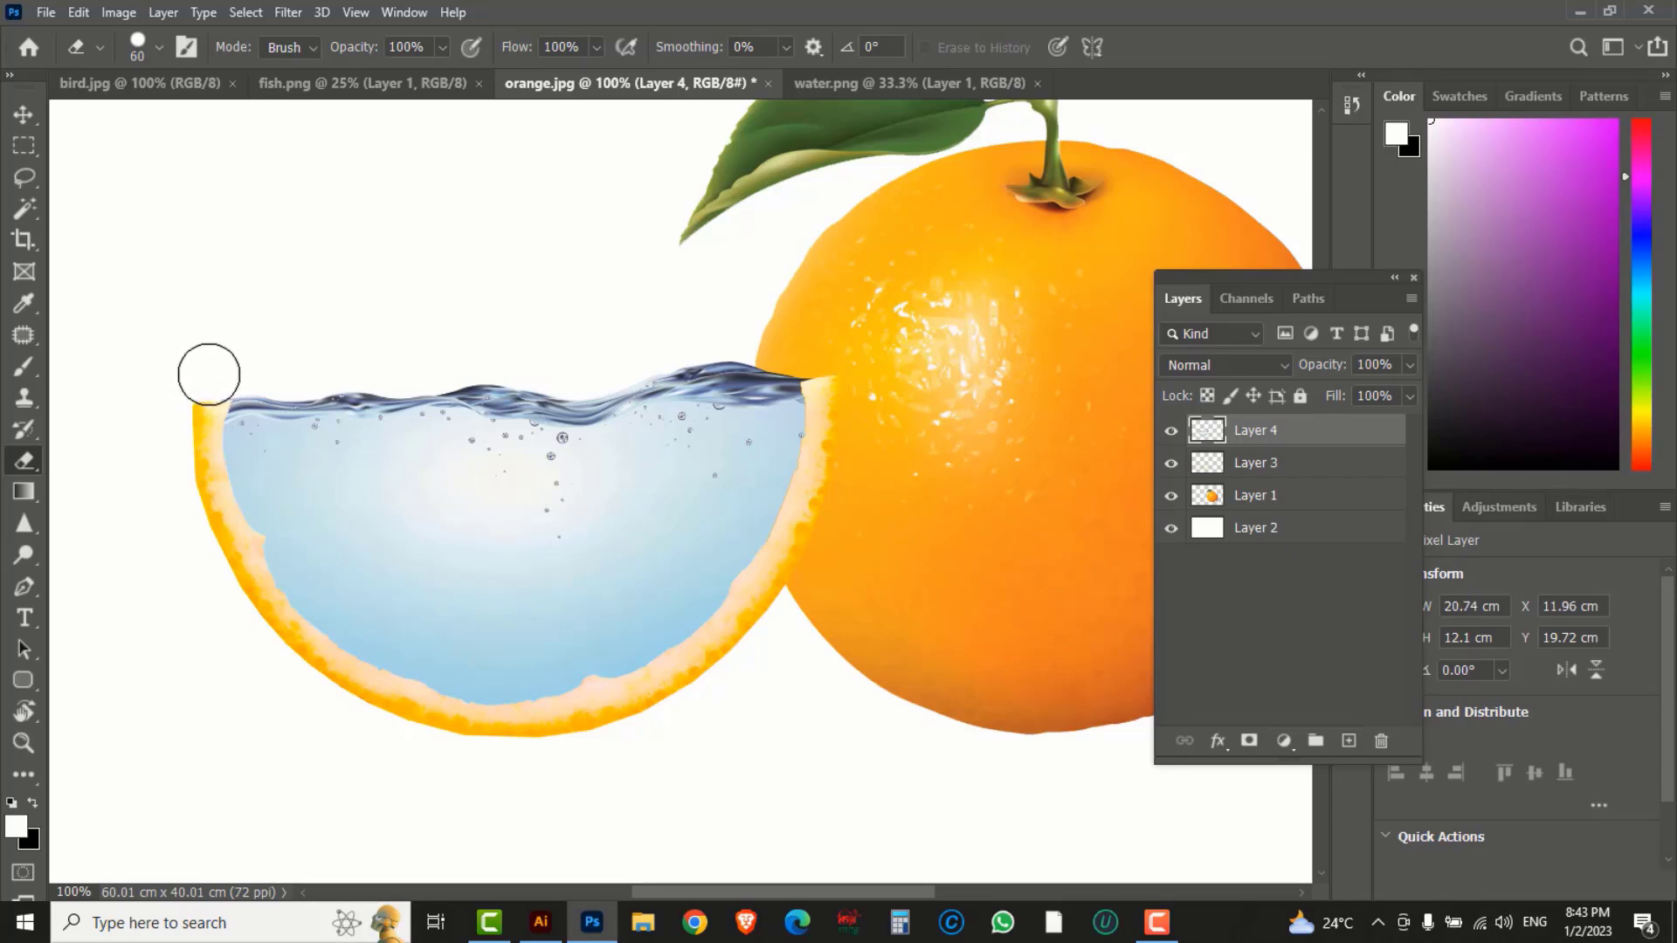
drag(855, 350, 845, 351)
Fade the water where it overlaps the whole orange, using a Soft Round Eraser at 90 px and 12% opacity.
click(140, 45)
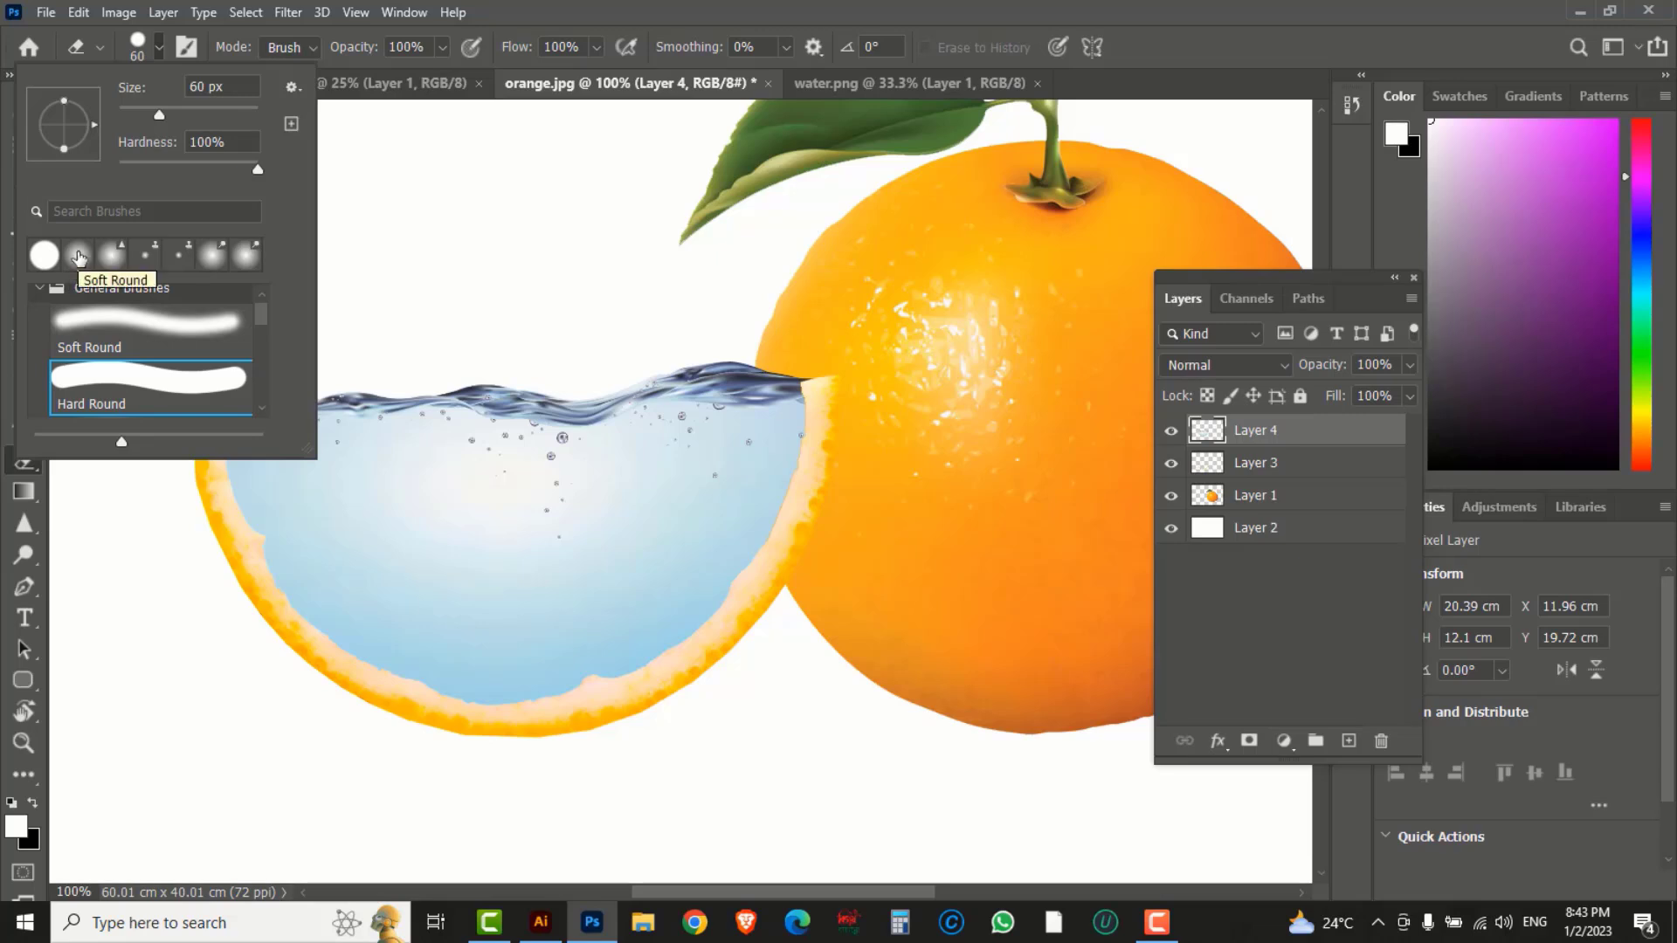
click(79, 255)
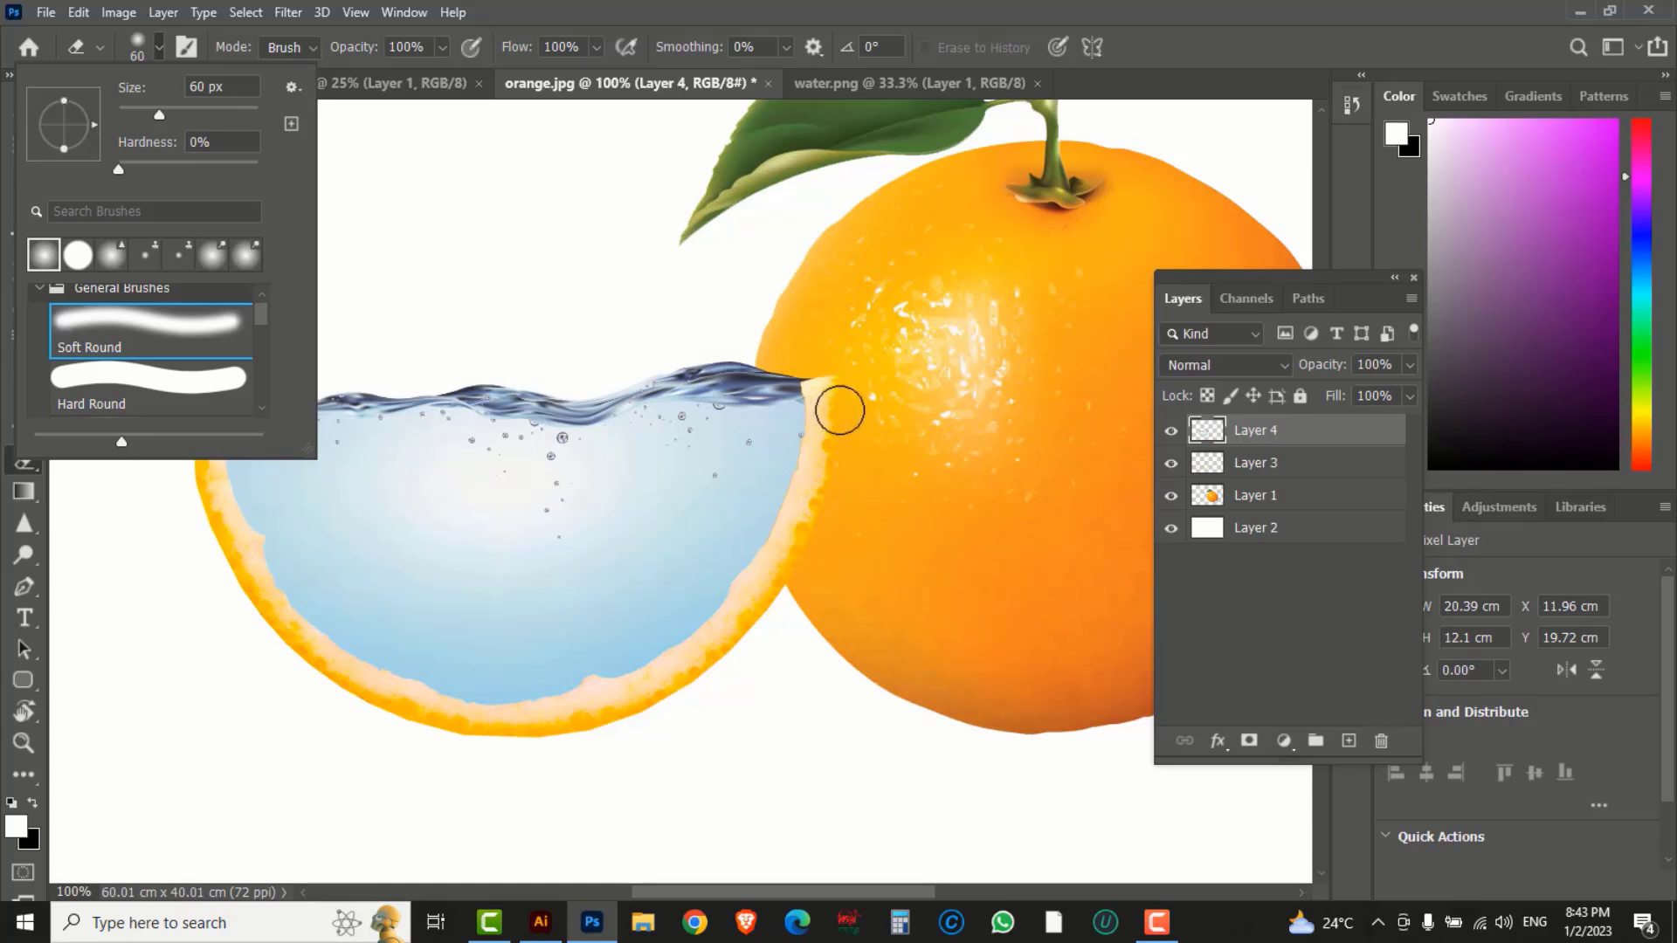
click(1186, 31)
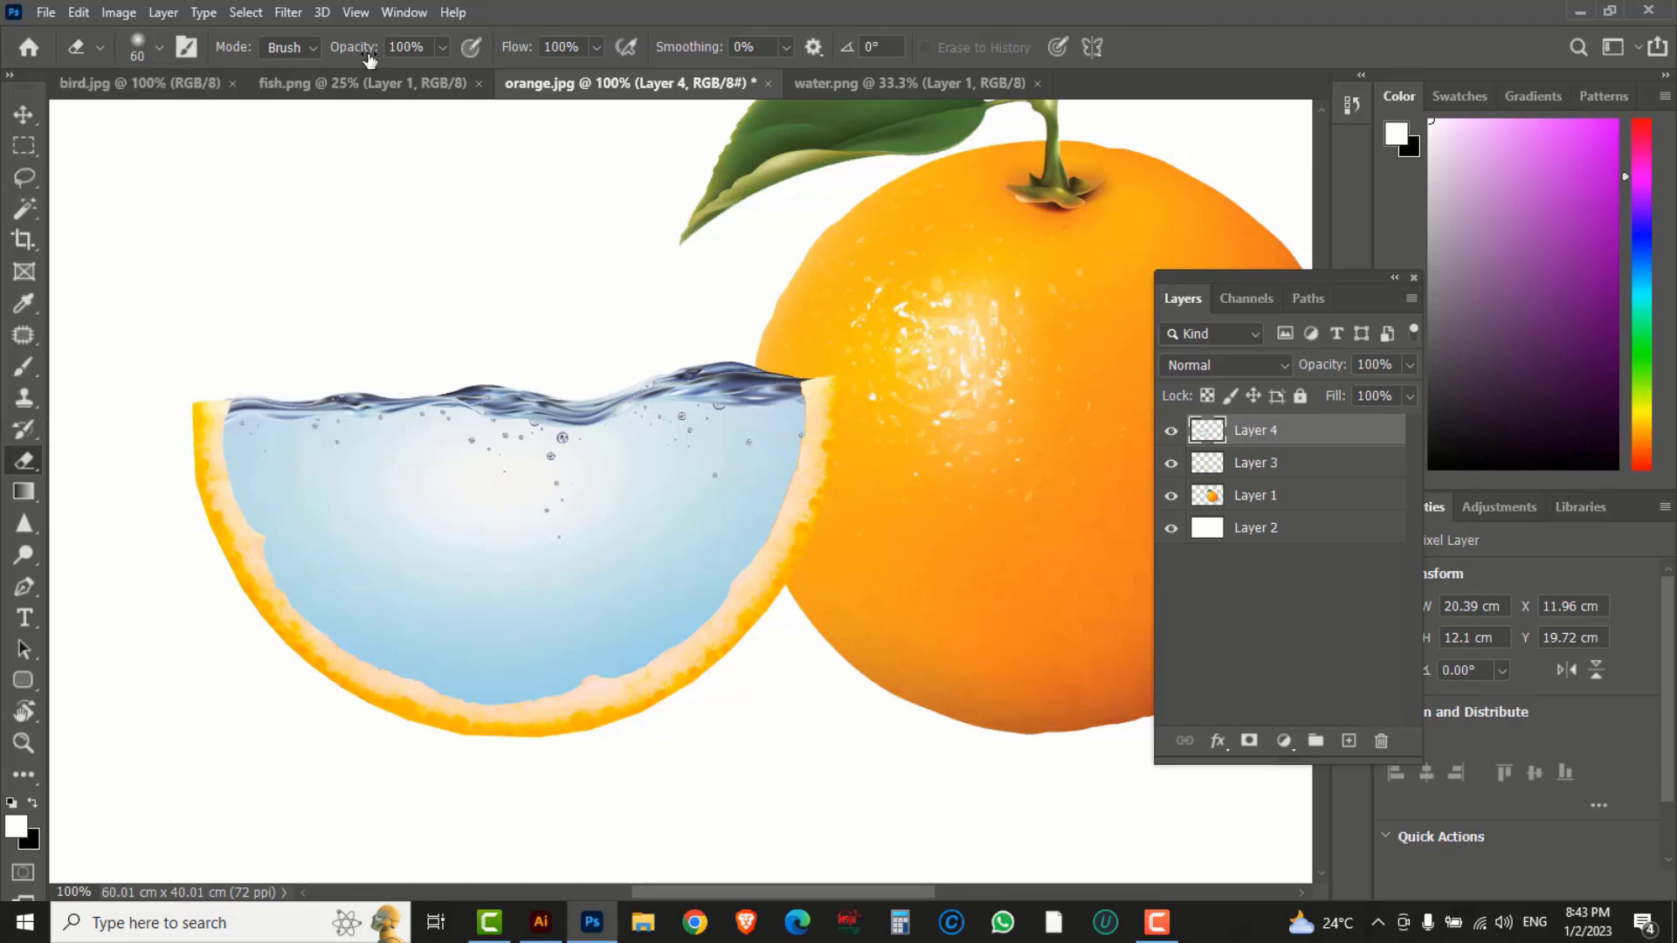
click(441, 50)
click(368, 73)
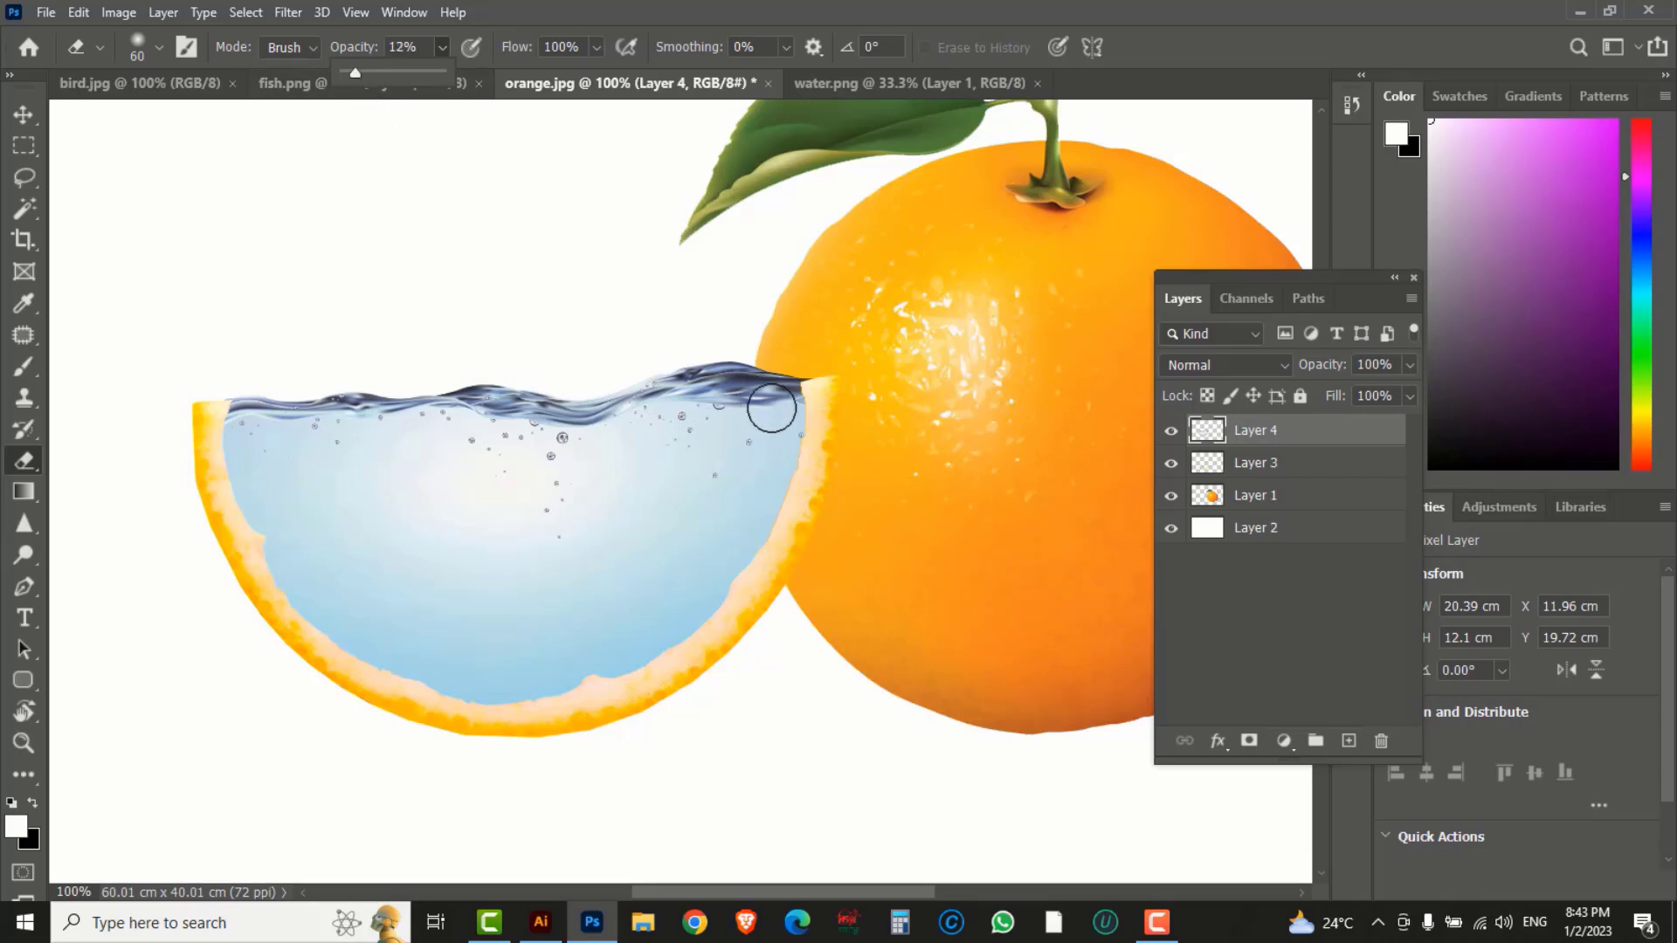
key(bracketright)
key(bracketright)
key(bracketright)
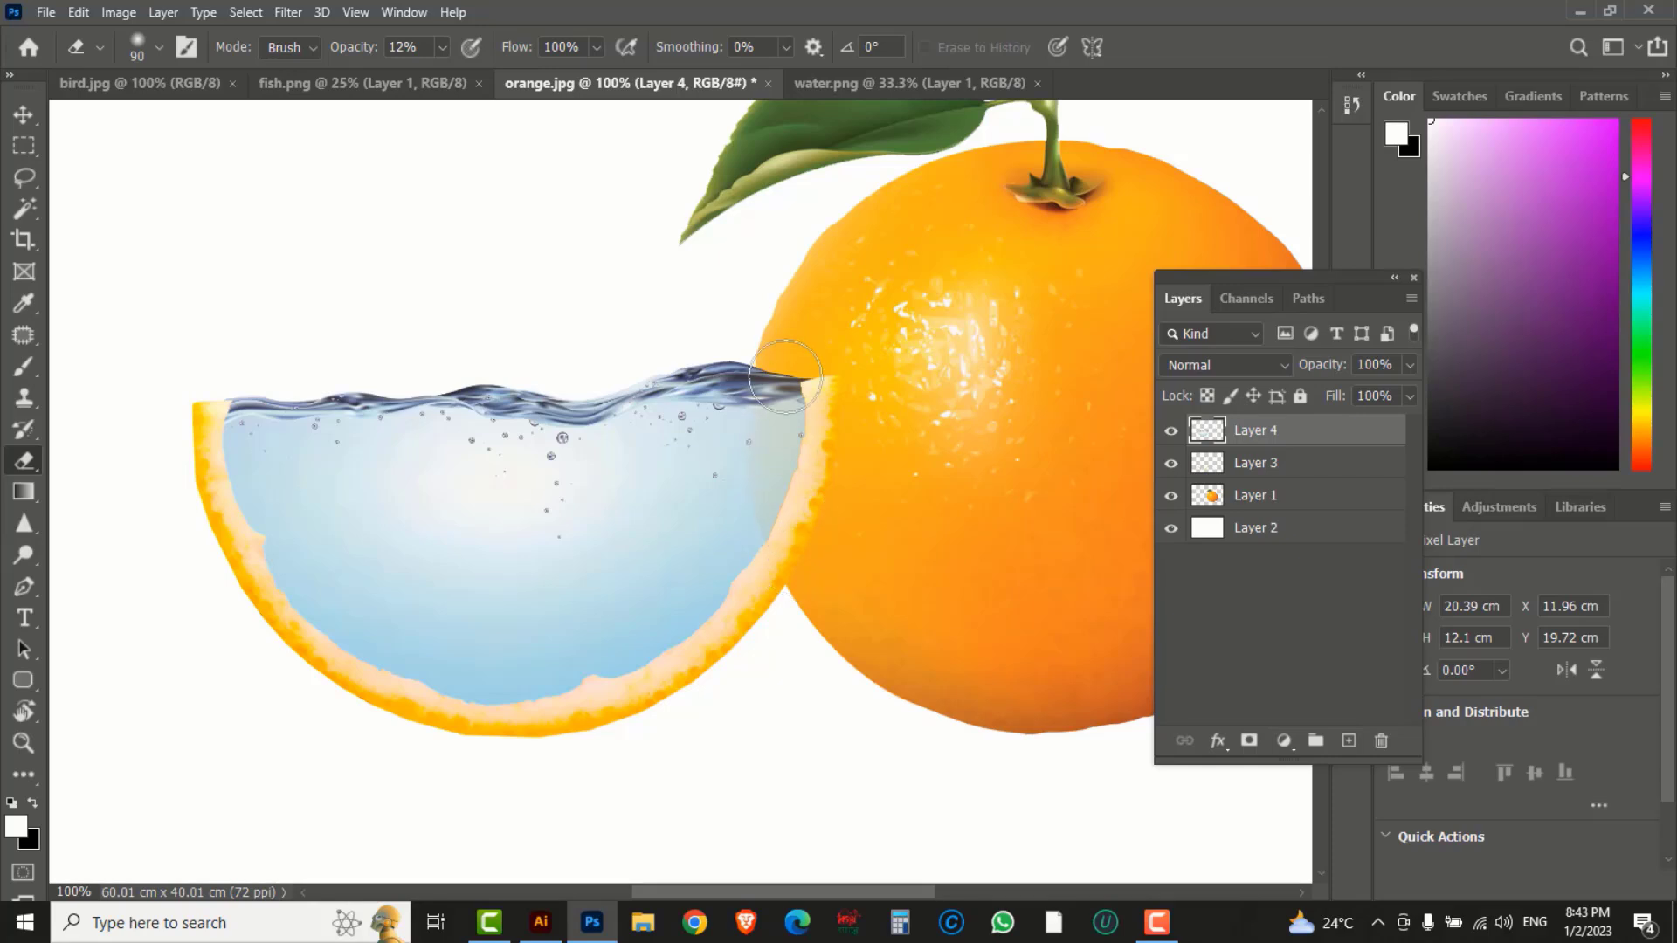
mouse_move(786, 377)
mouse_down()
mouse_move(805, 576)
mouse_move(773, 380)
mouse_move(789, 552)
mouse_move(801, 559)
mouse_move(801, 387)
mouse_move(846, 601)
mouse_move(781, 363)
mouse_move(776, 543)
mouse_move(804, 682)
mouse_up()
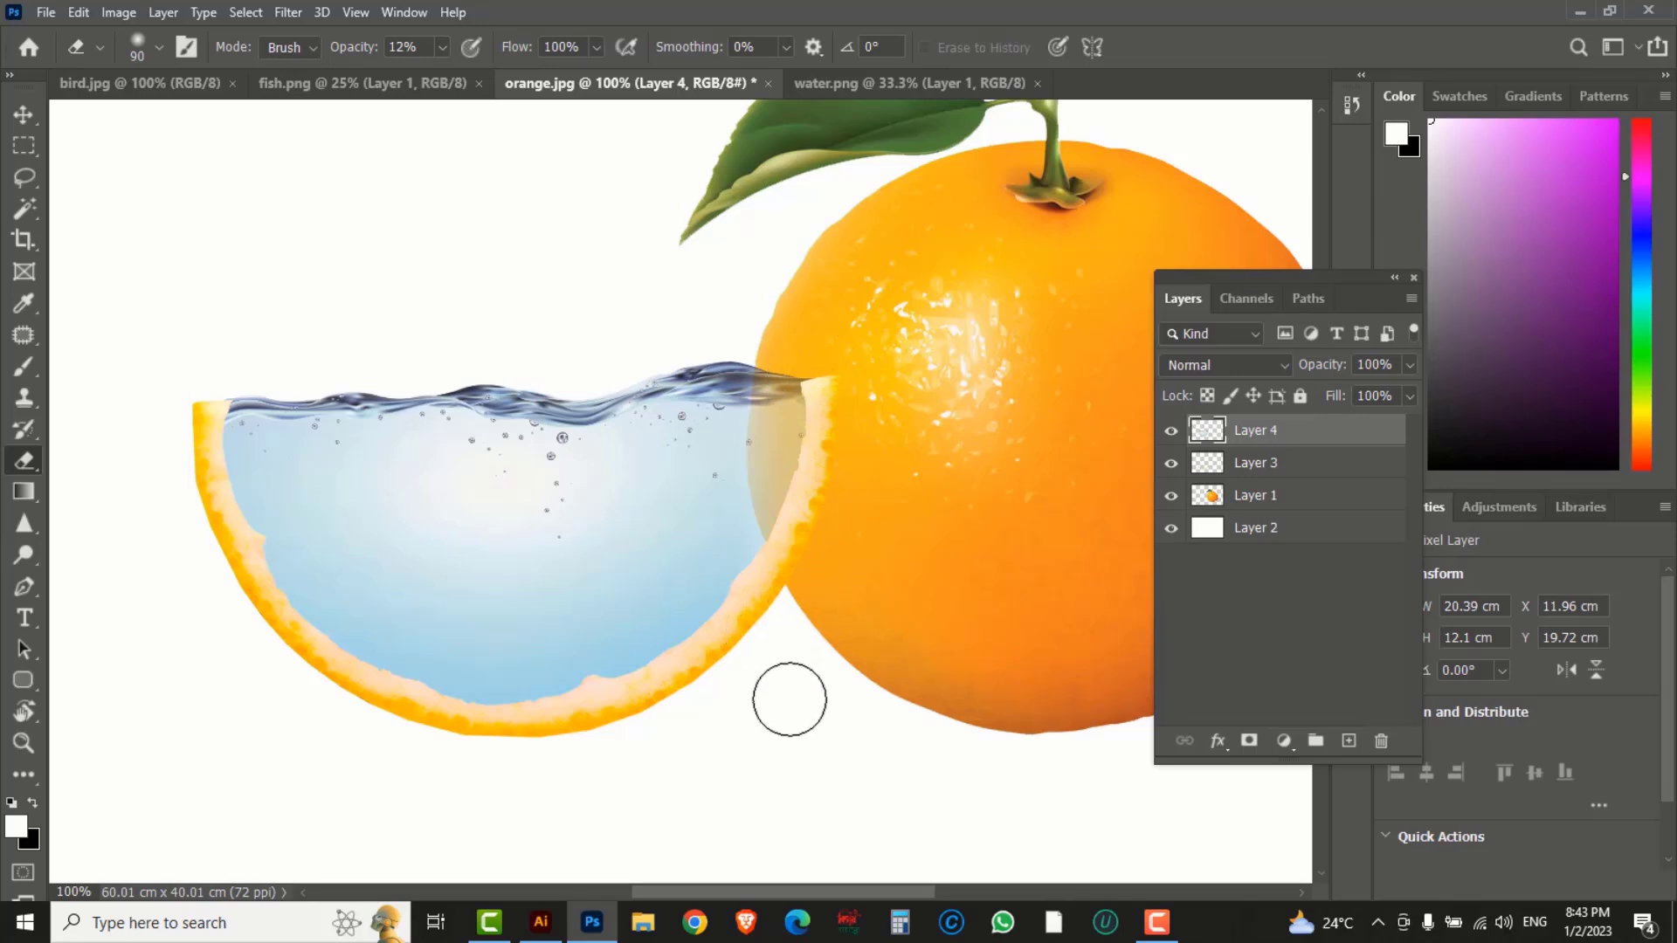
Close the water.png document.
click(875, 88)
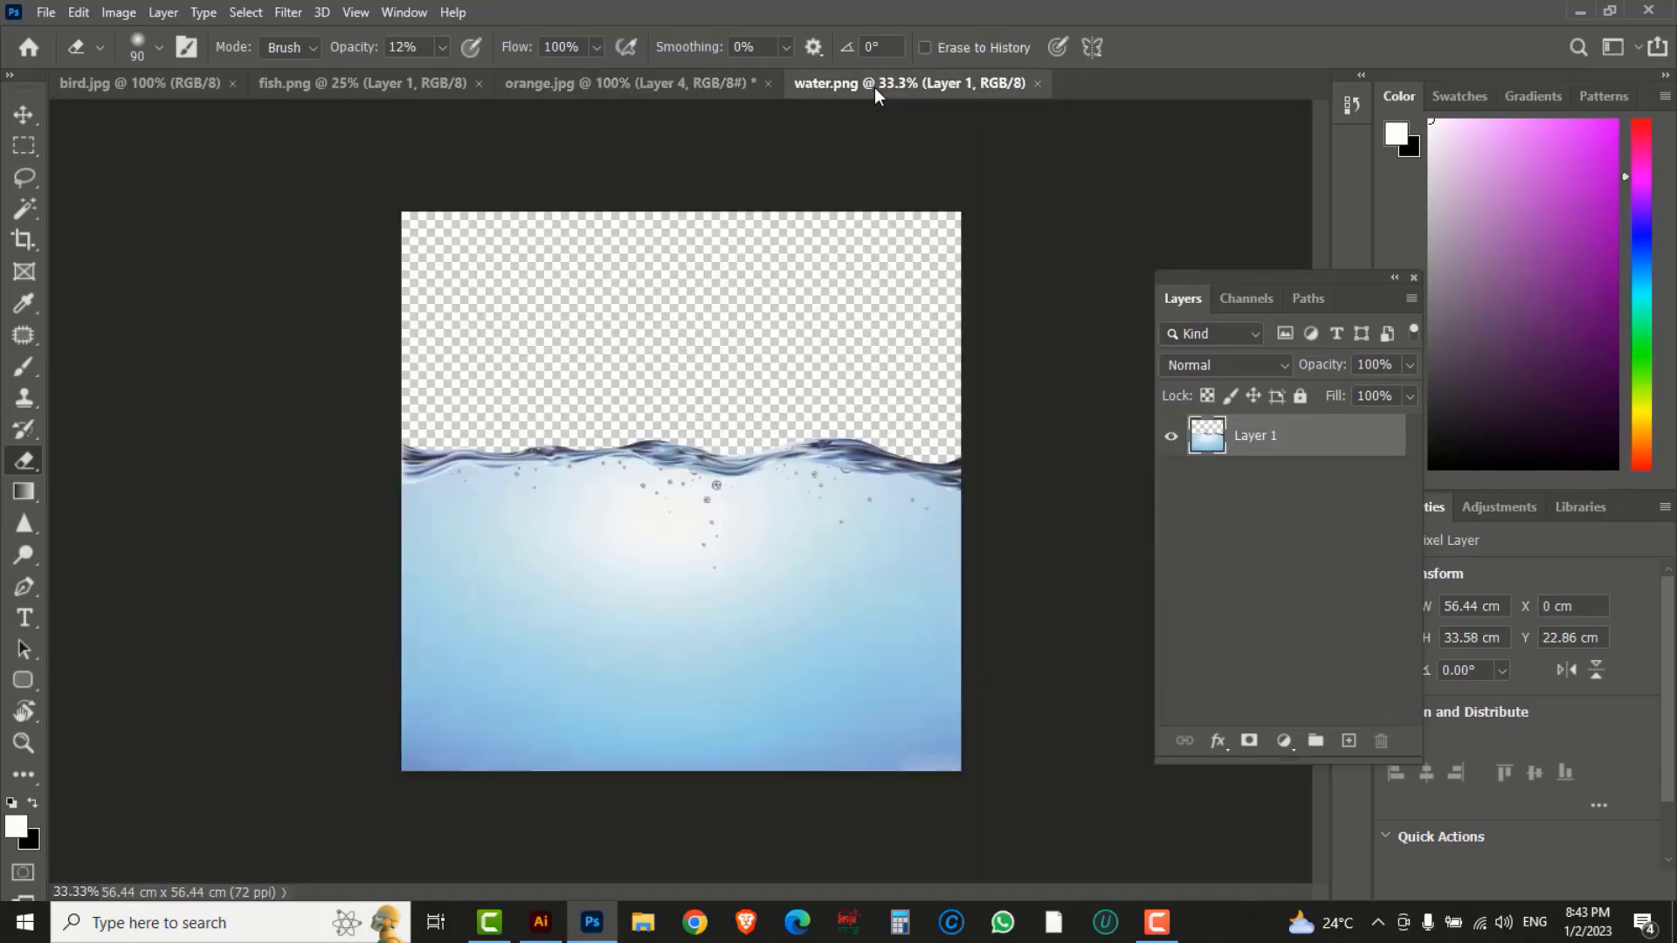
click(1038, 83)
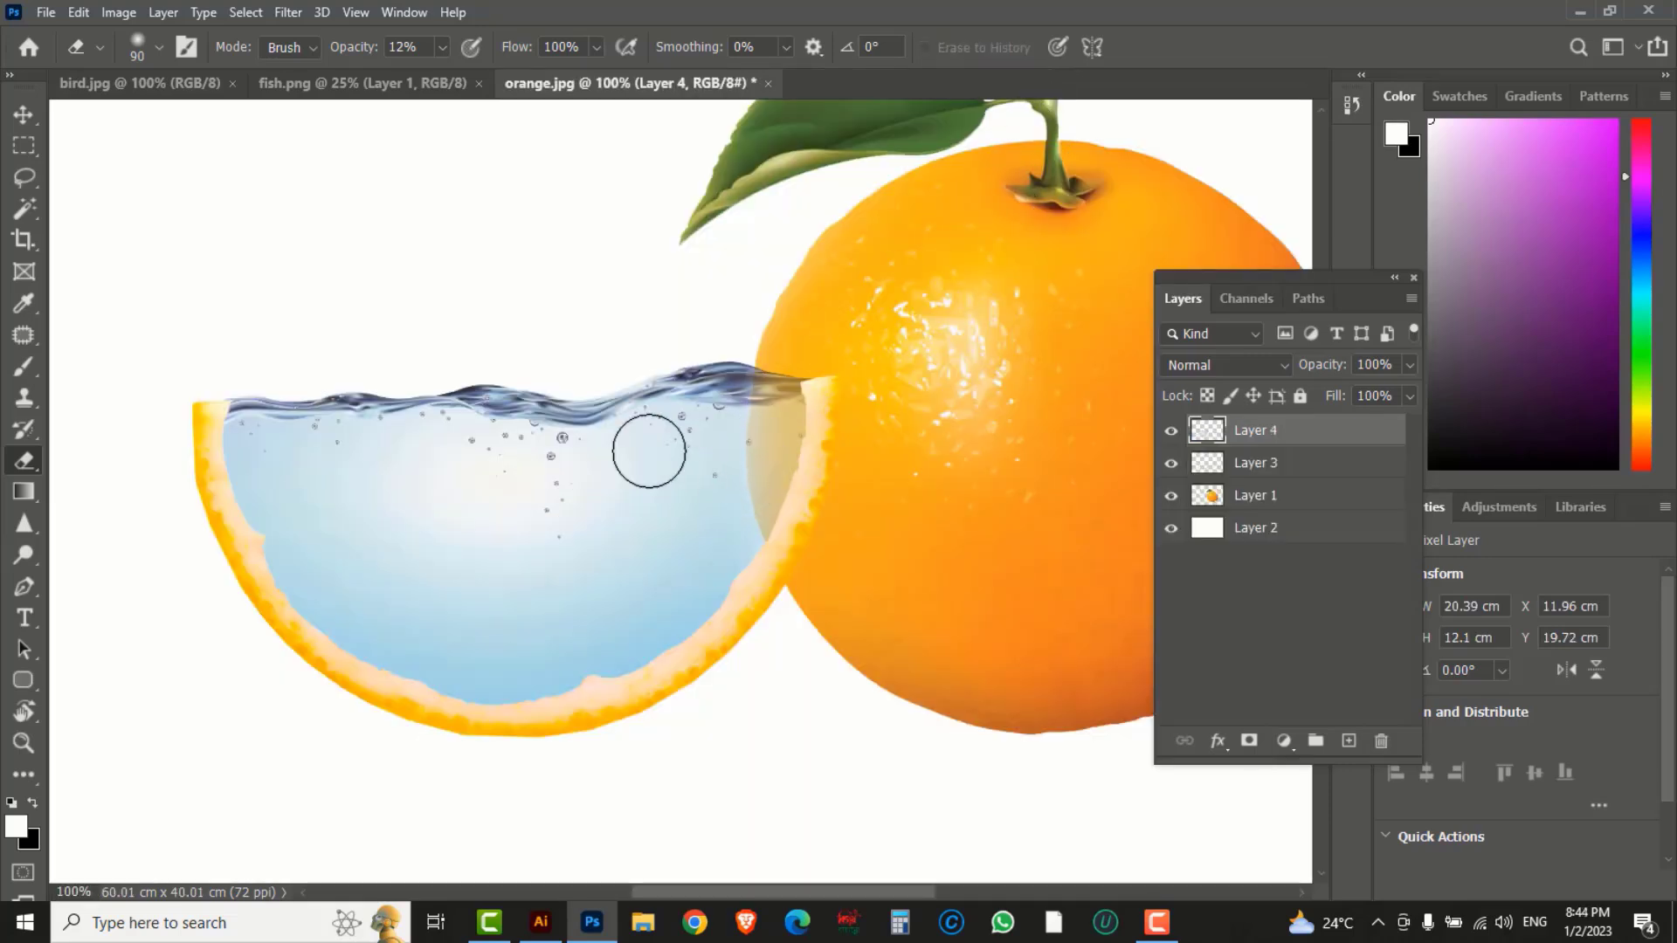
Copy the goldfish layer from fish.png into the orange.jpg document with the Move tool.
click(314, 86)
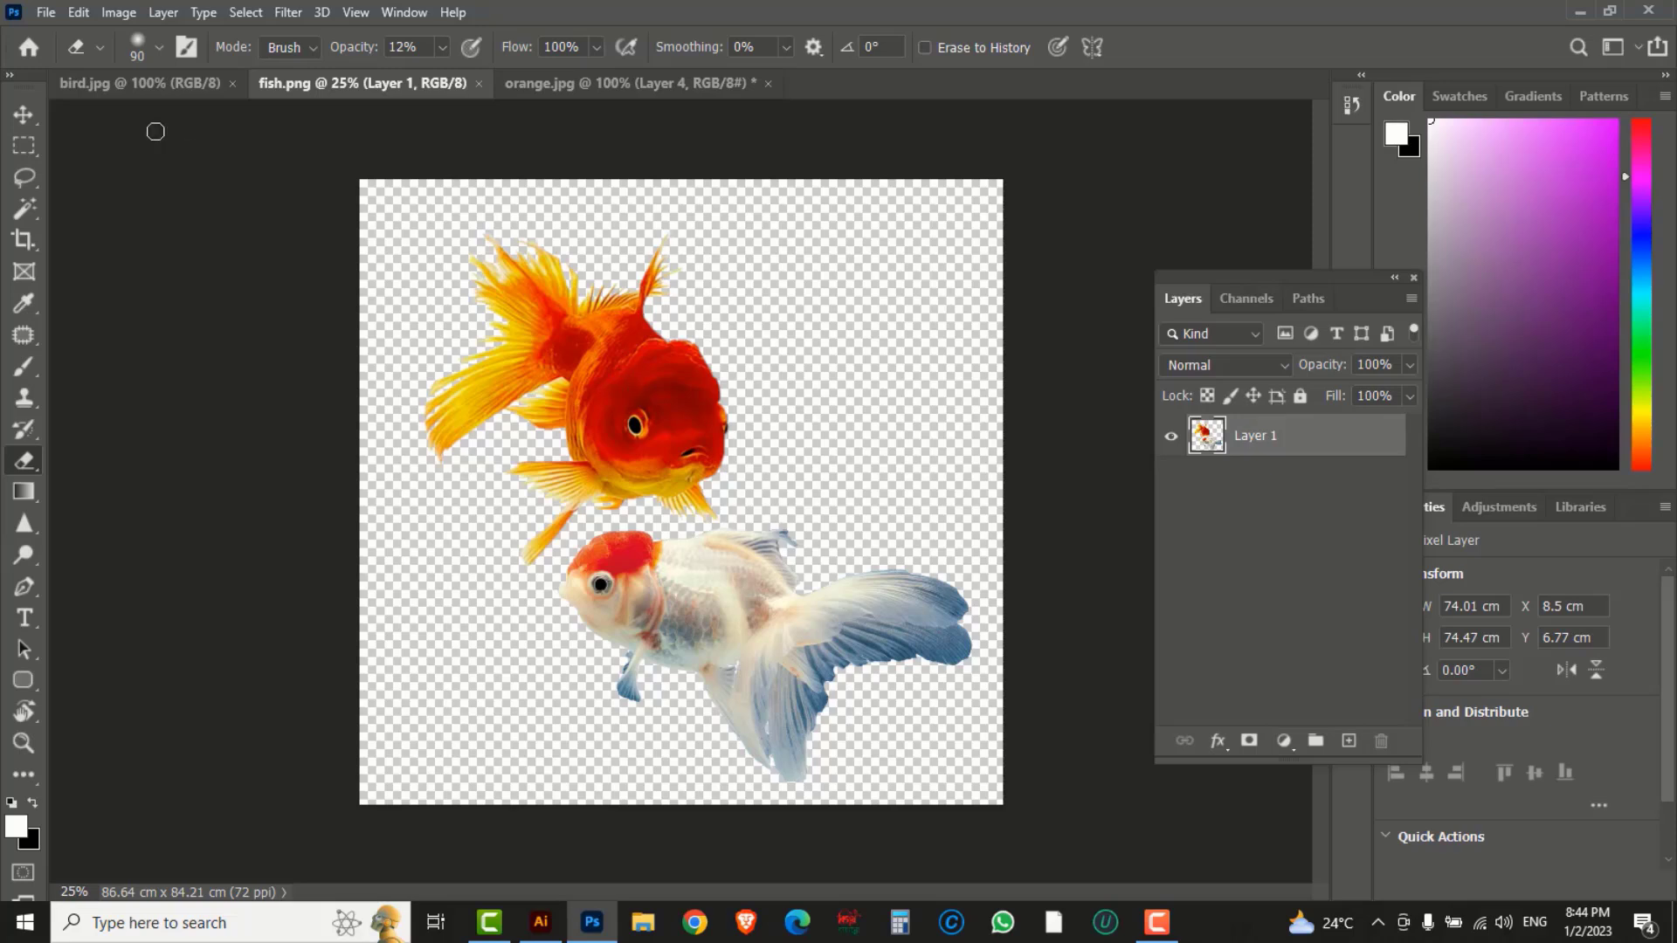
click(24, 115)
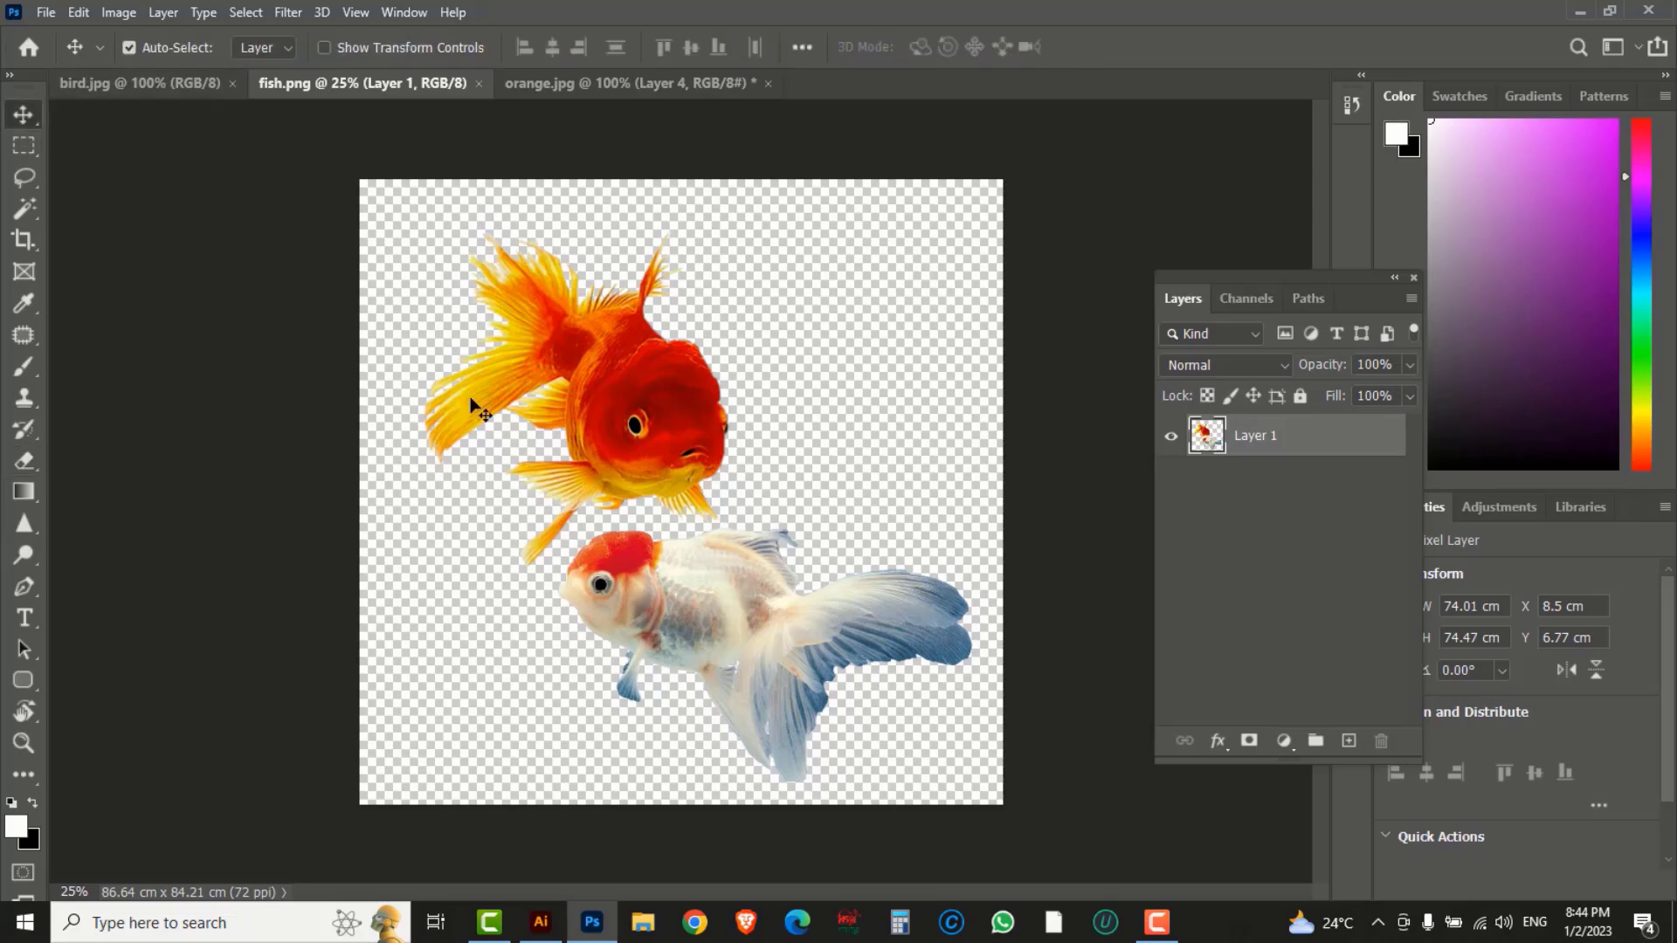
drag(635, 425, 671, 360)
drag(626, 423, 503, 204)
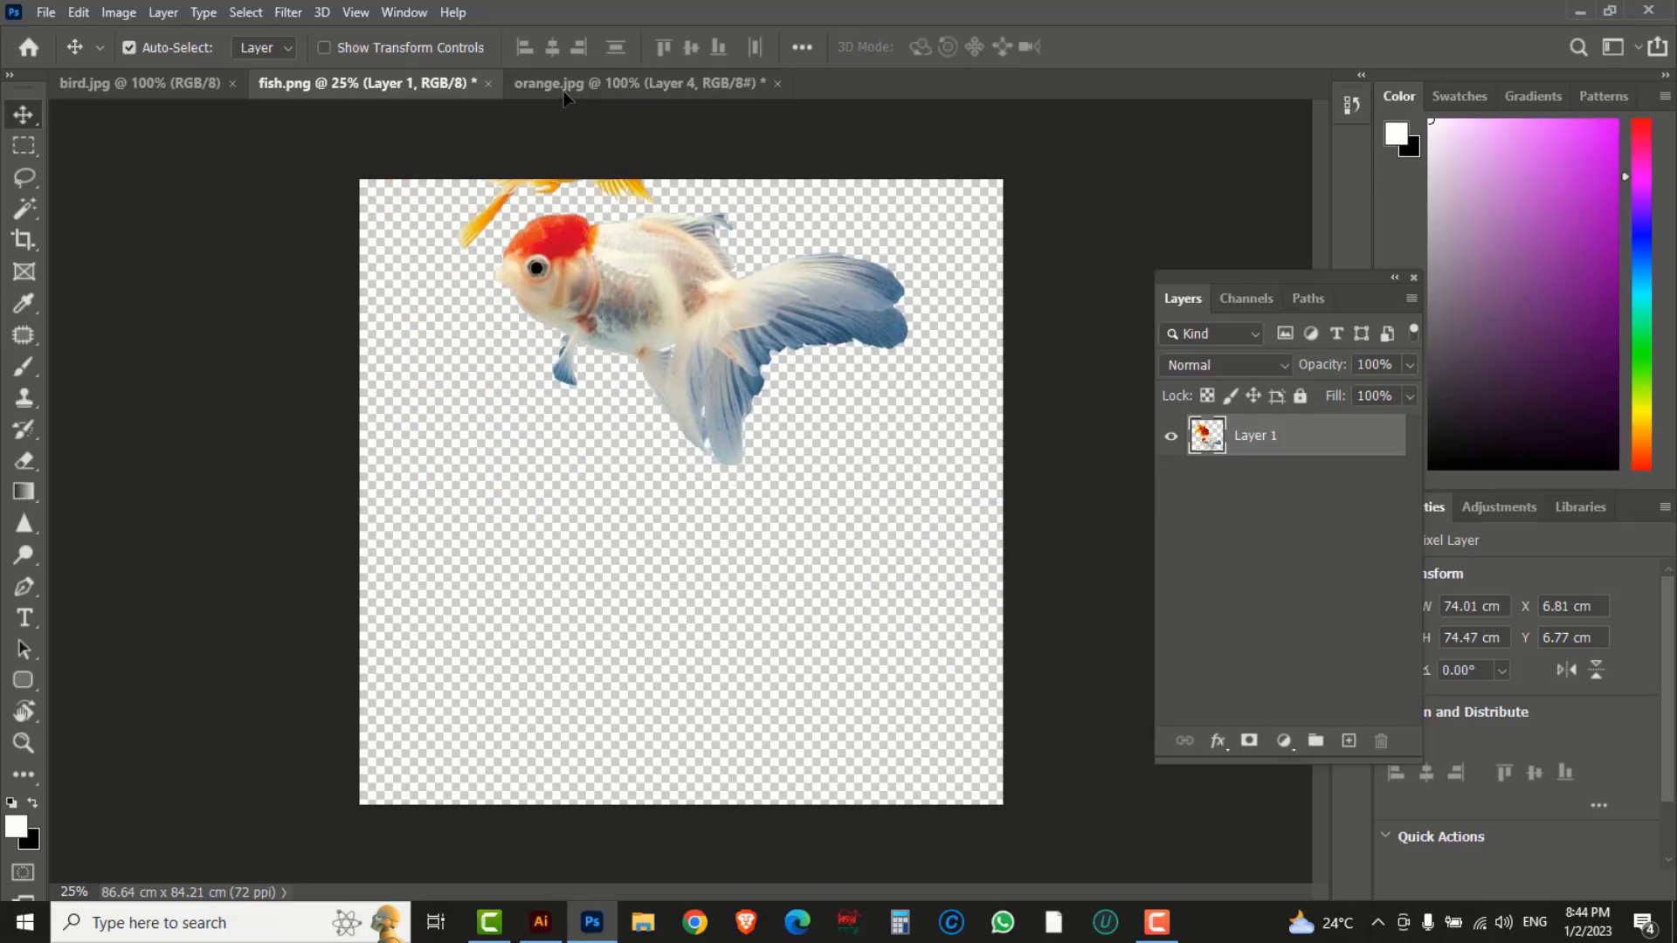
click(562, 84)
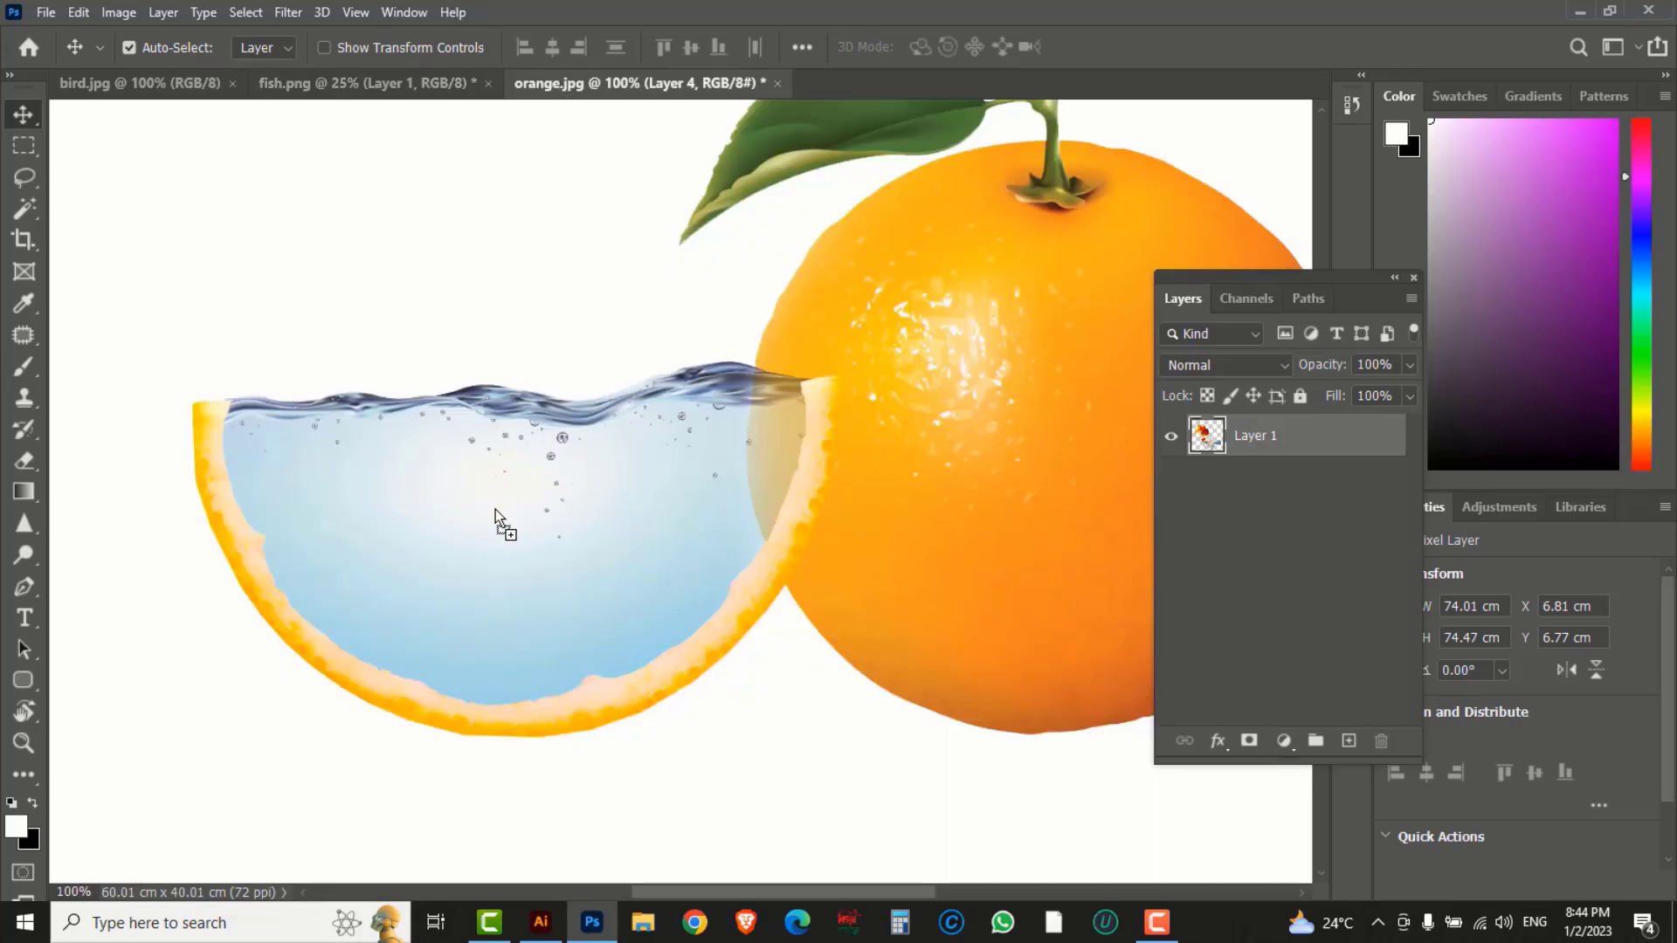
drag(496, 511, 498, 515)
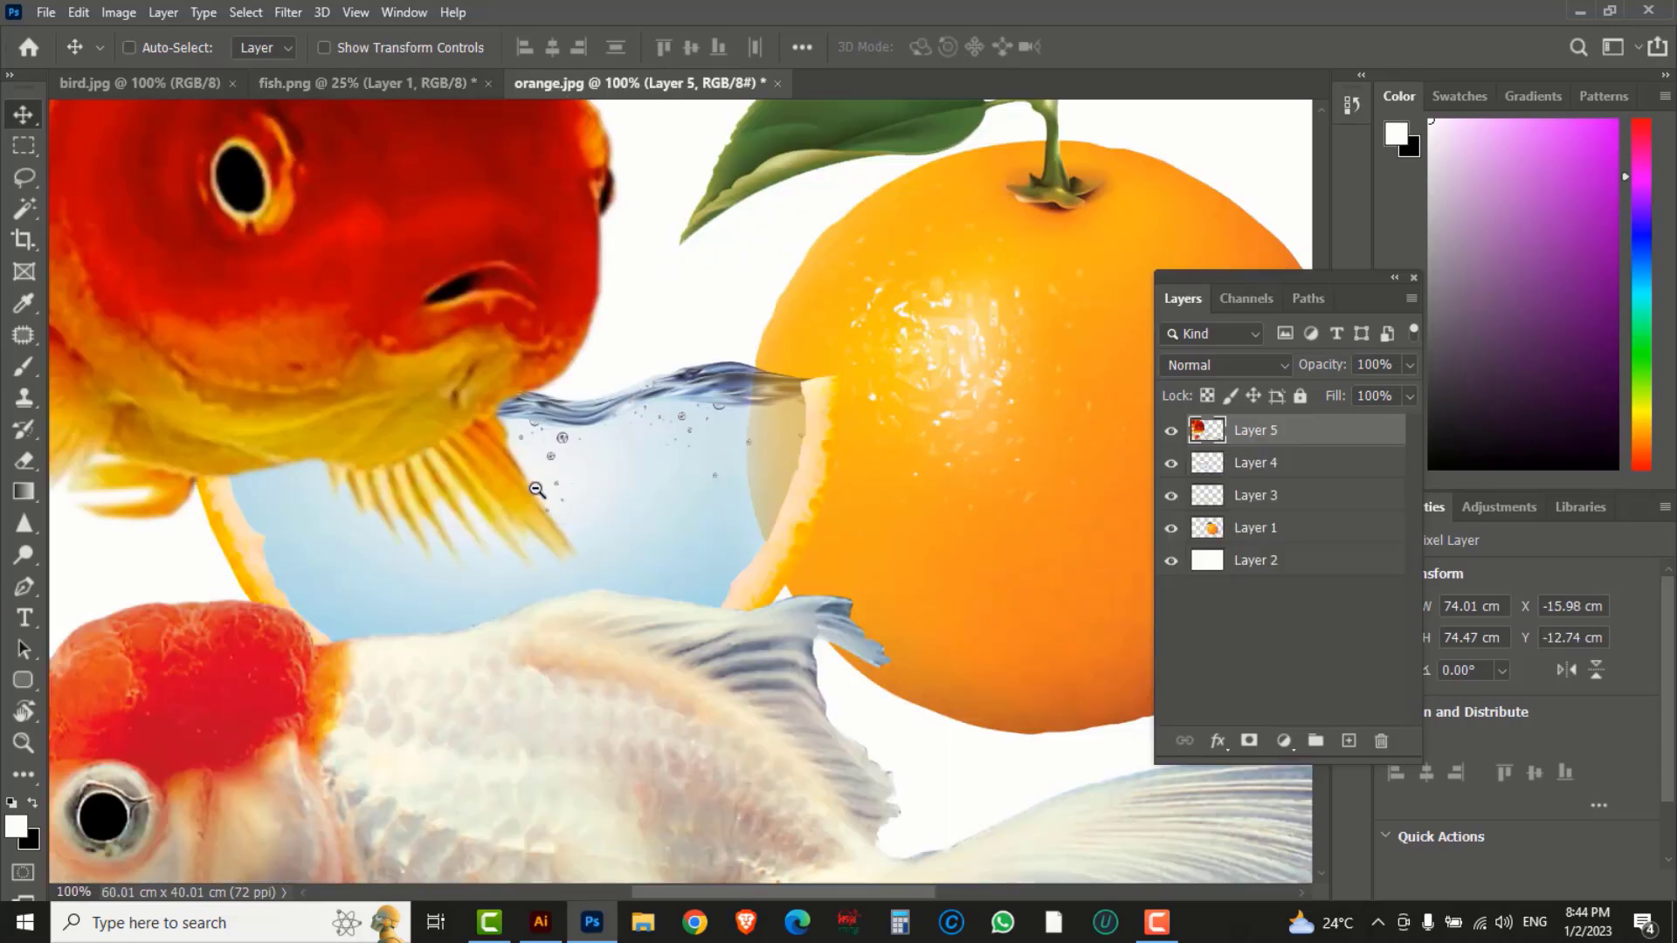
Free-transform the goldfish layer down to about 12.27% so both fish fit inside the water-filled slice.
alt+click(537, 491)
alt+click(542, 488)
alt+click(559, 486)
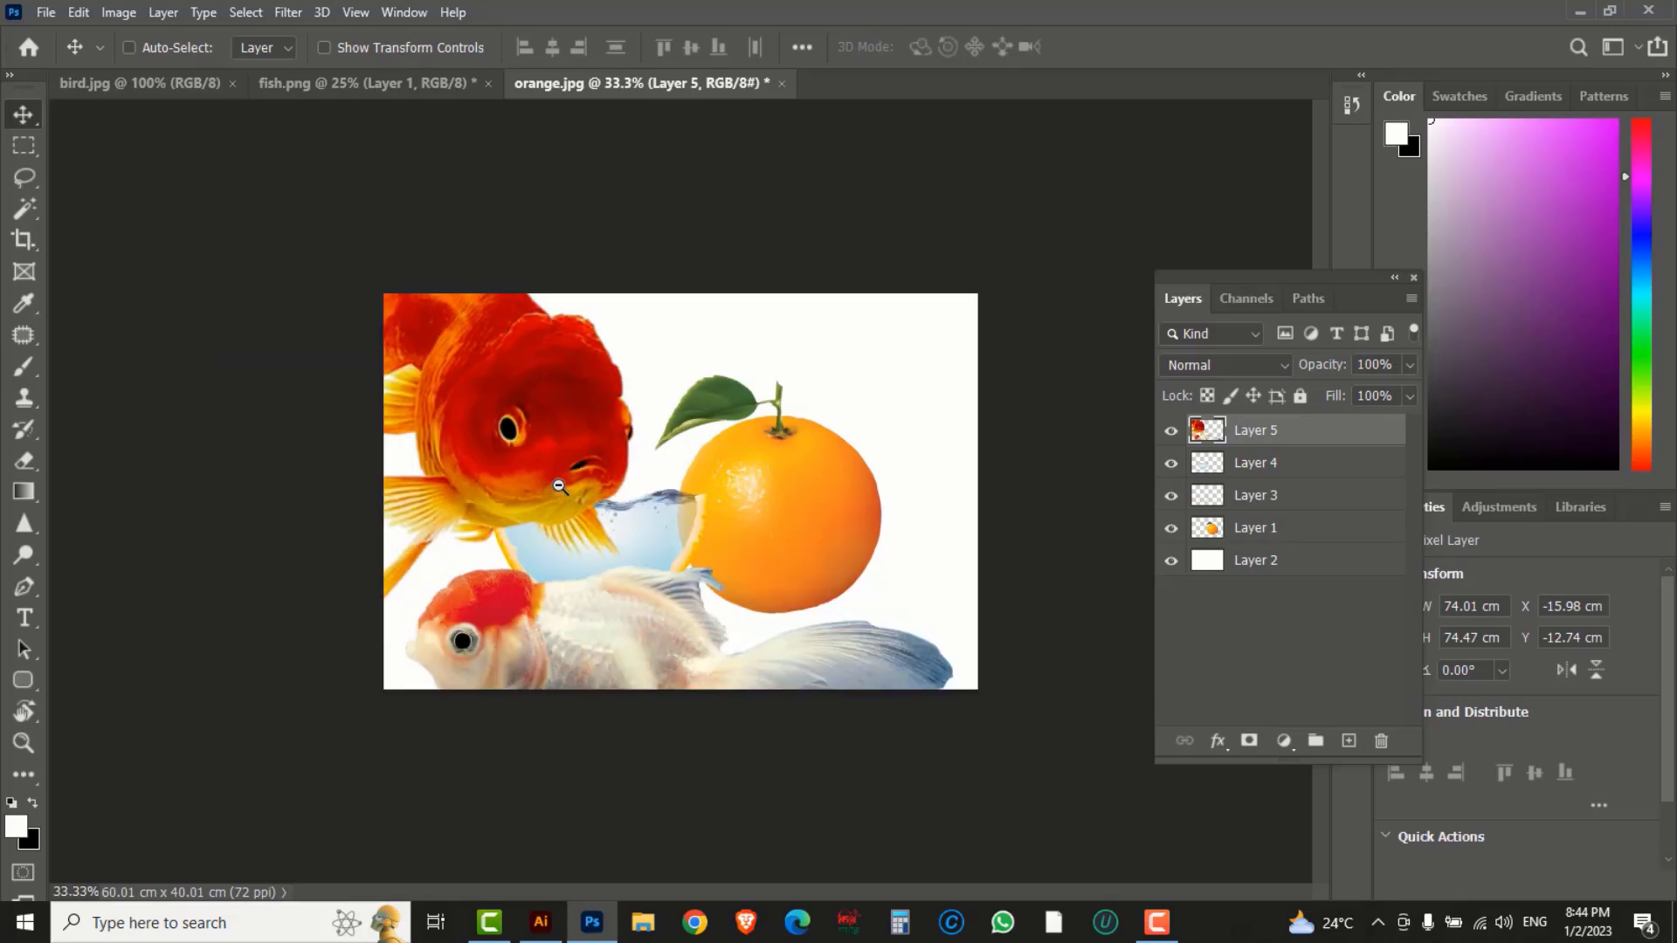
key(ctrl+t)
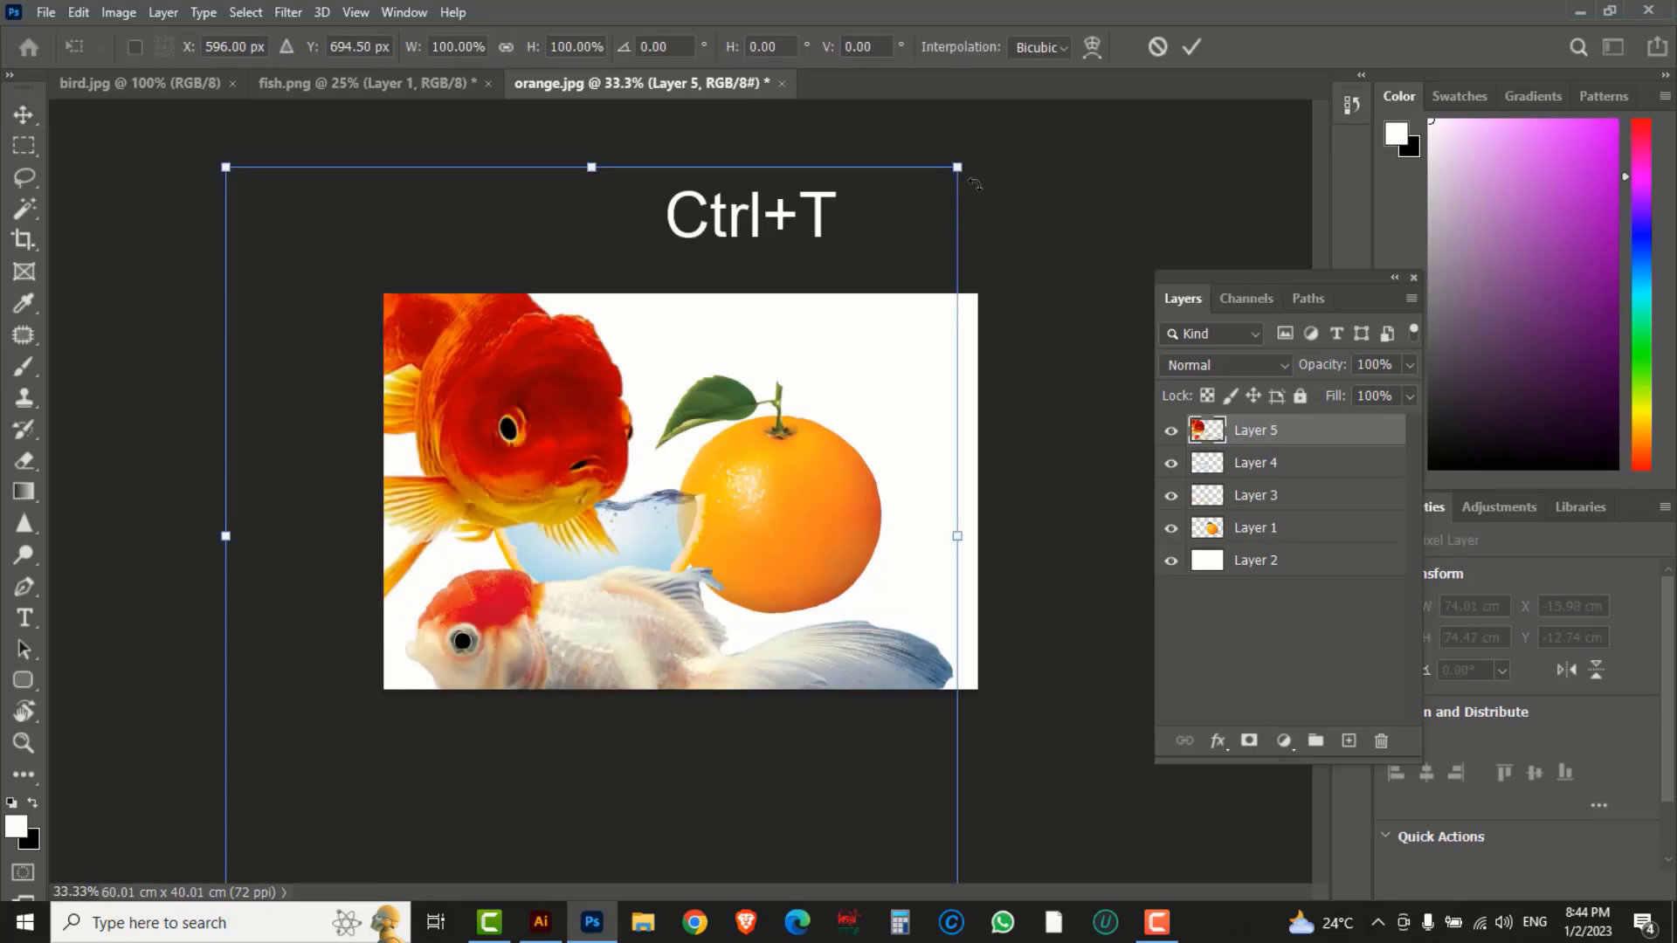
drag(956, 168, 681, 570)
ctrl+click(584, 552)
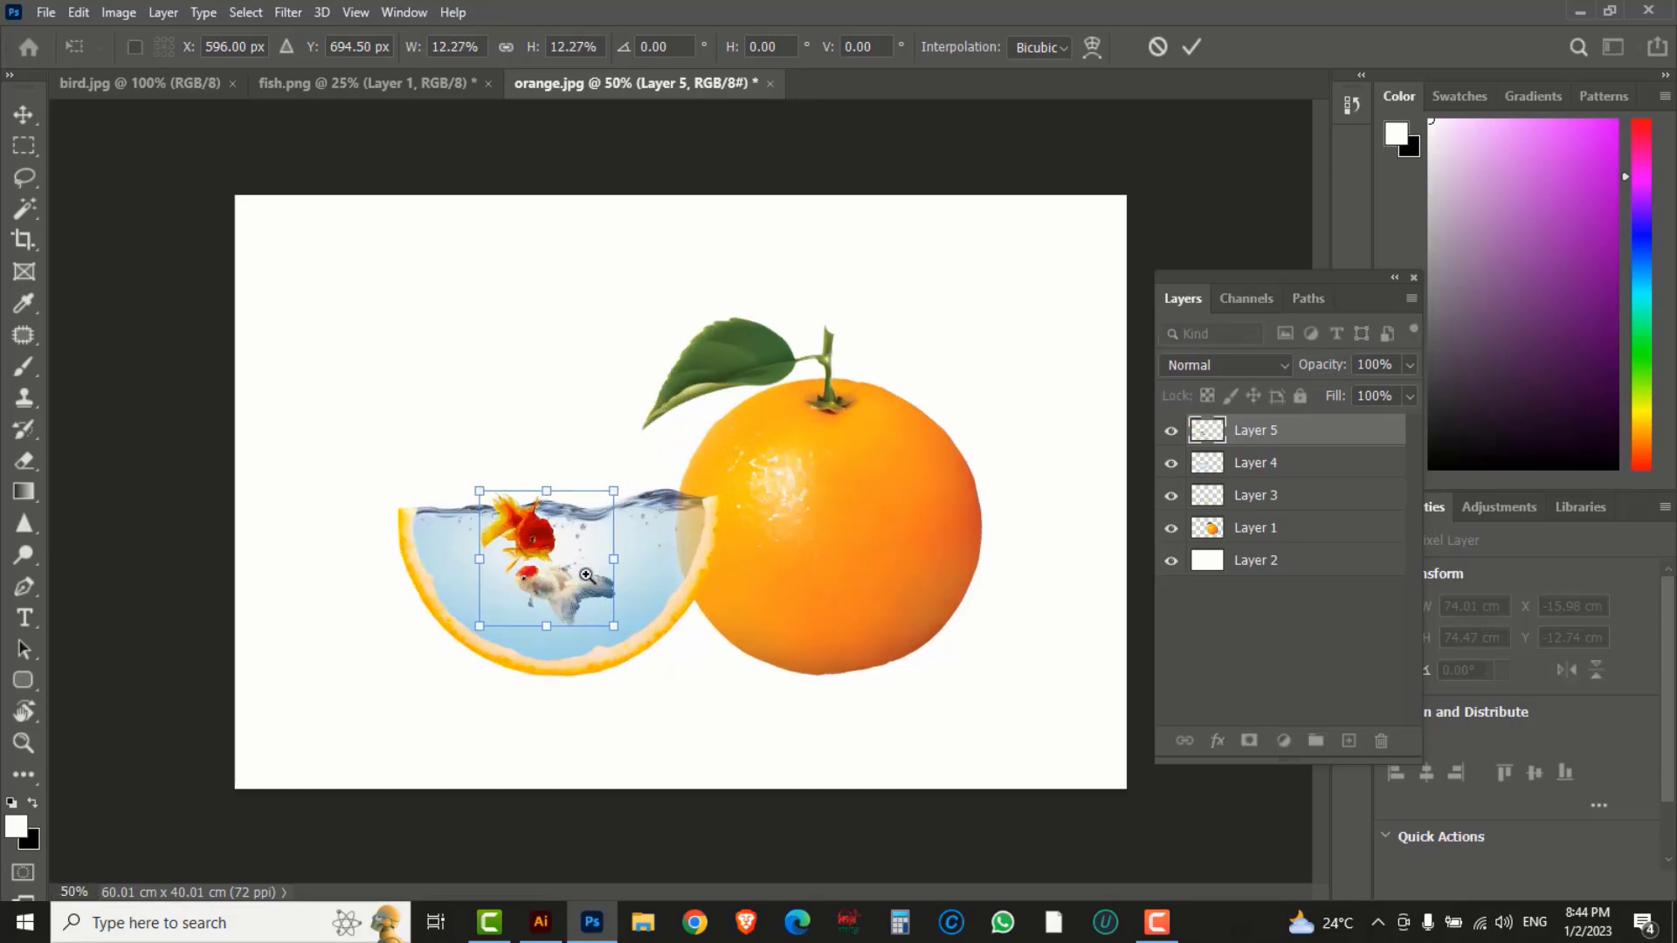
ctrl+click(564, 575)
ctrl+click(555, 590)
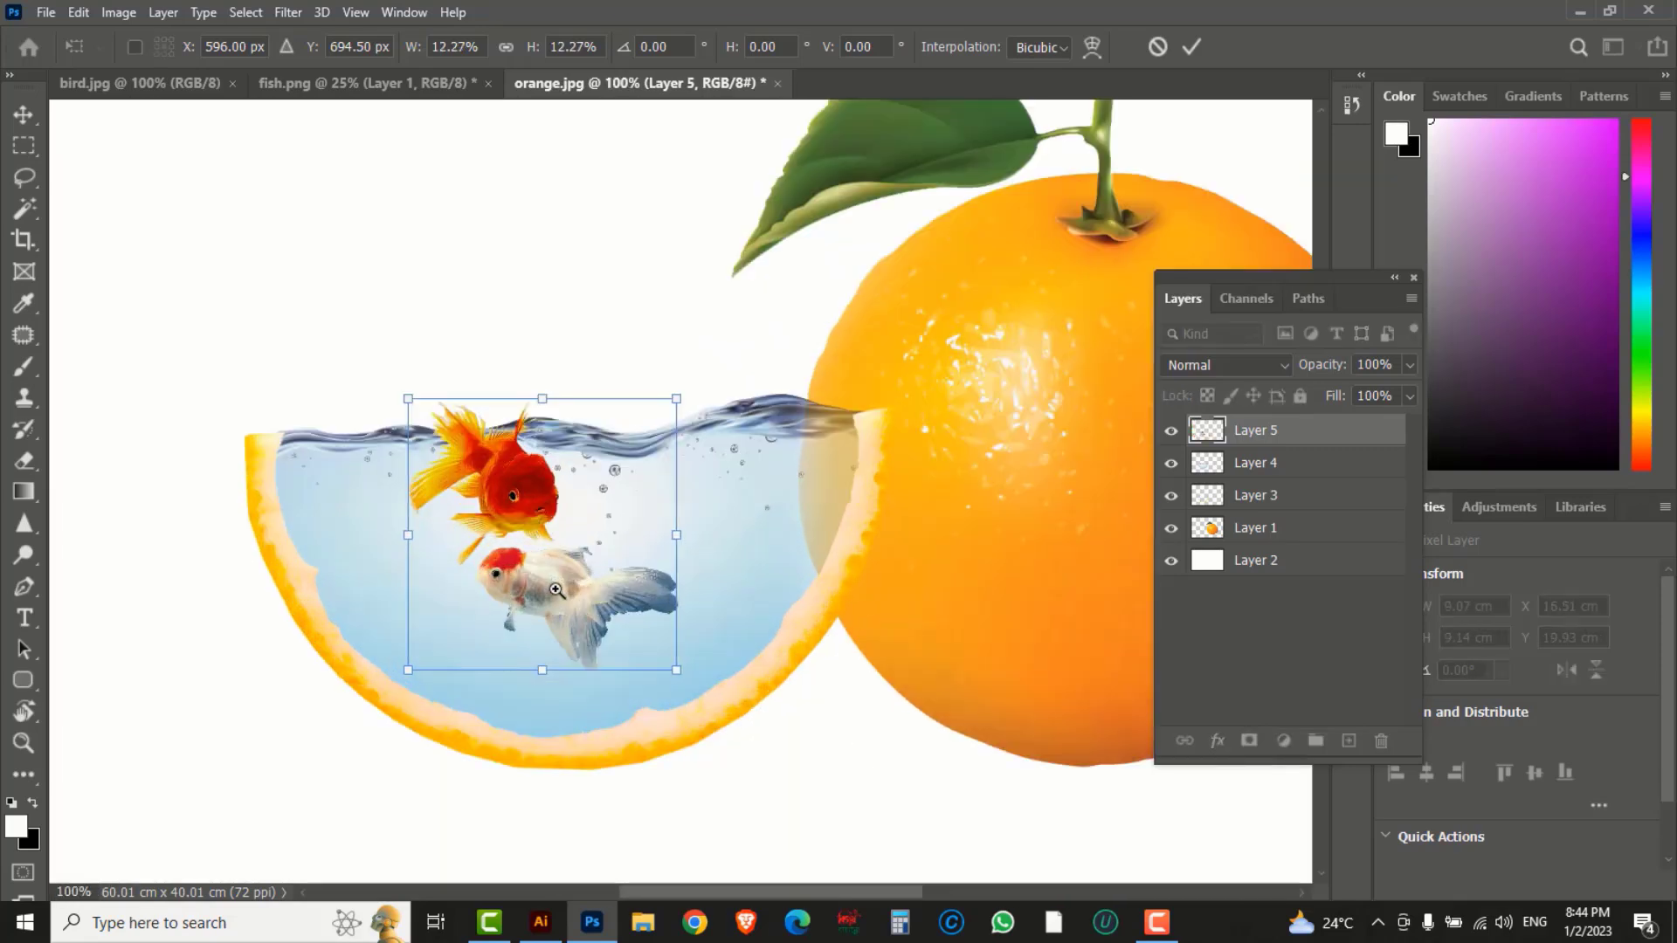
Shrink the fish further to about 11.25%, rotate them about -1.92°, position them mid-water and apply the transform.
drag(530, 505, 544, 551)
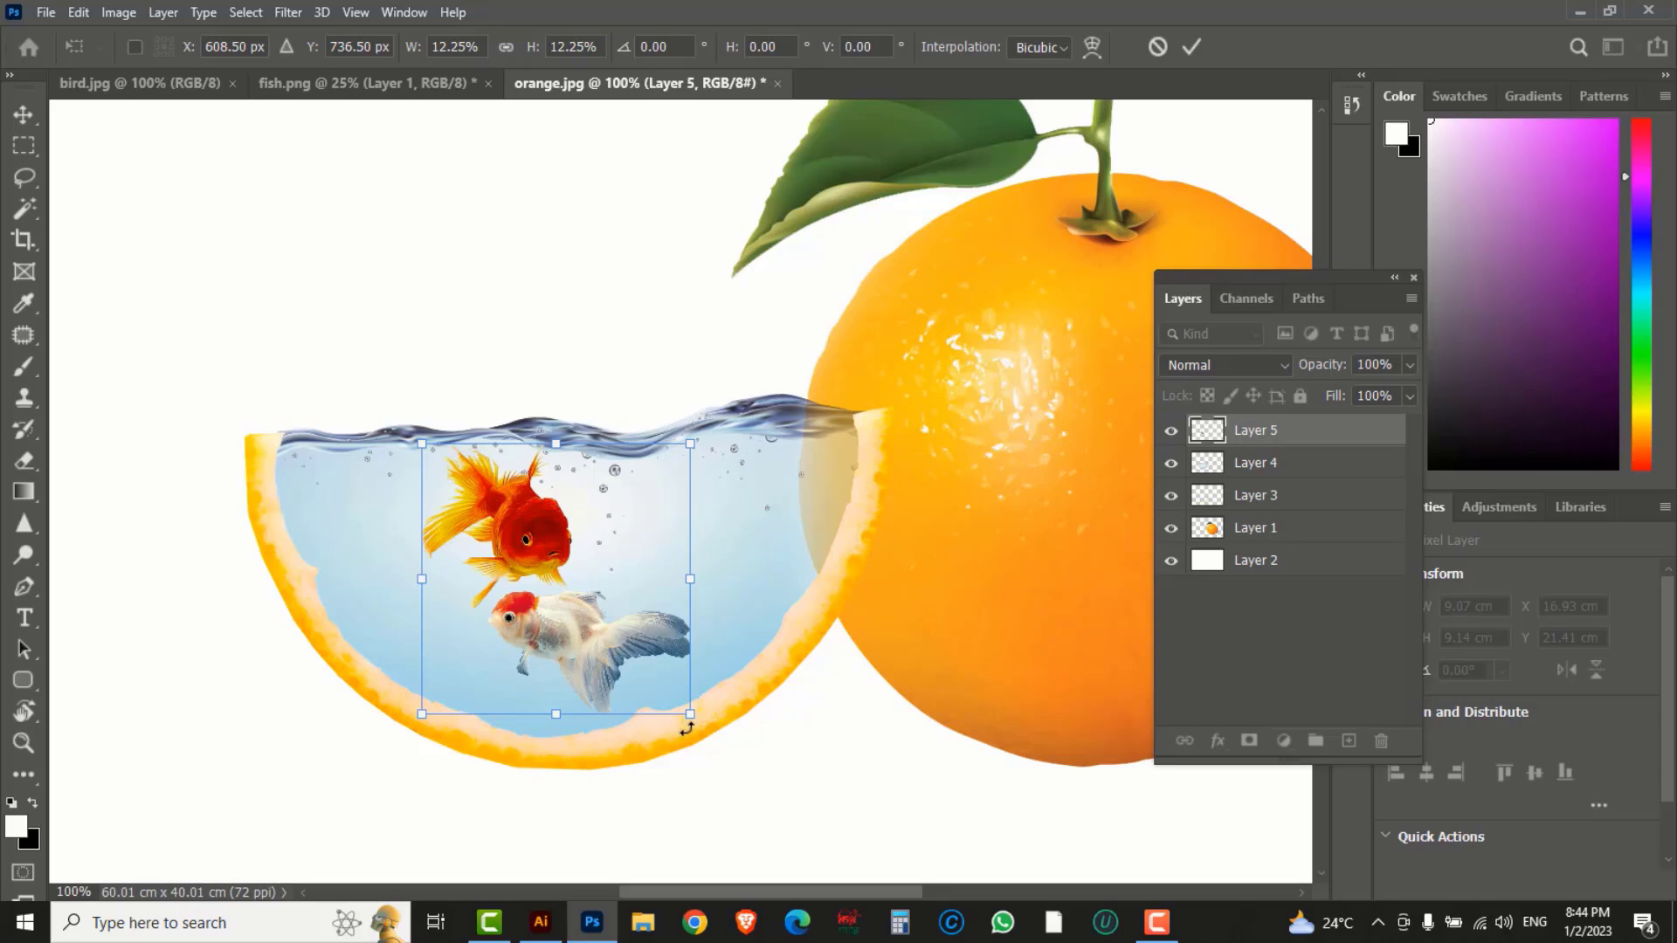
mouse_move(690, 715)
mouse_down()
mouse_move(685, 674)
mouse_move(708, 688)
mouse_up()
drag(723, 422, 656, 474)
drag(547, 562, 539, 565)
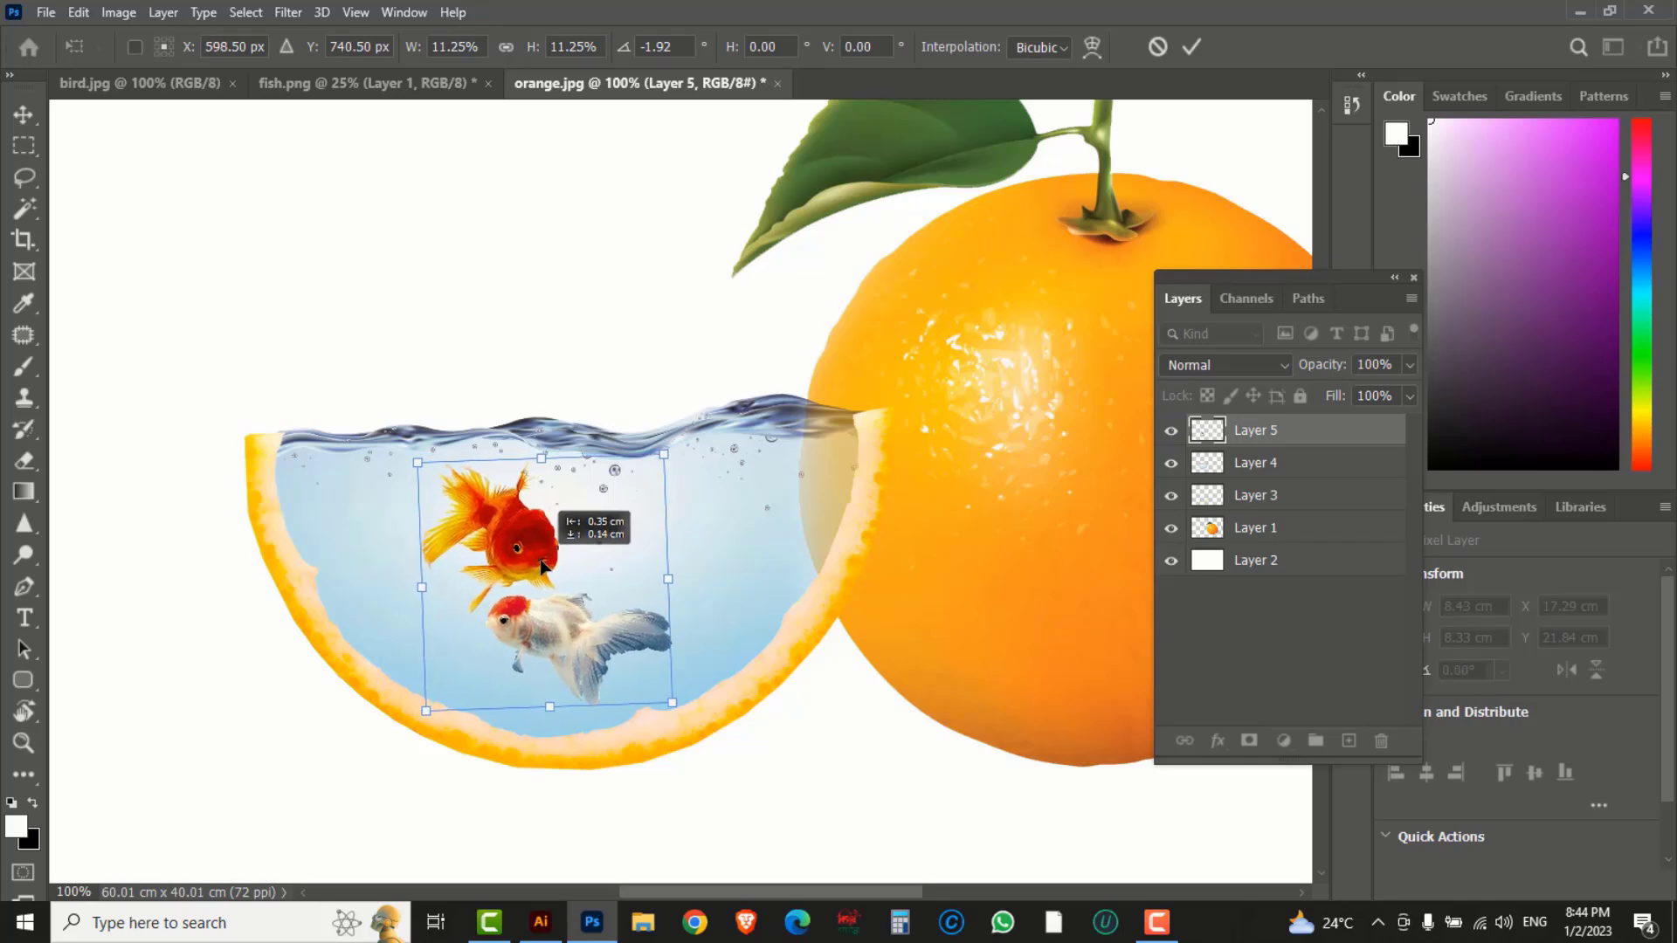
click(1193, 47)
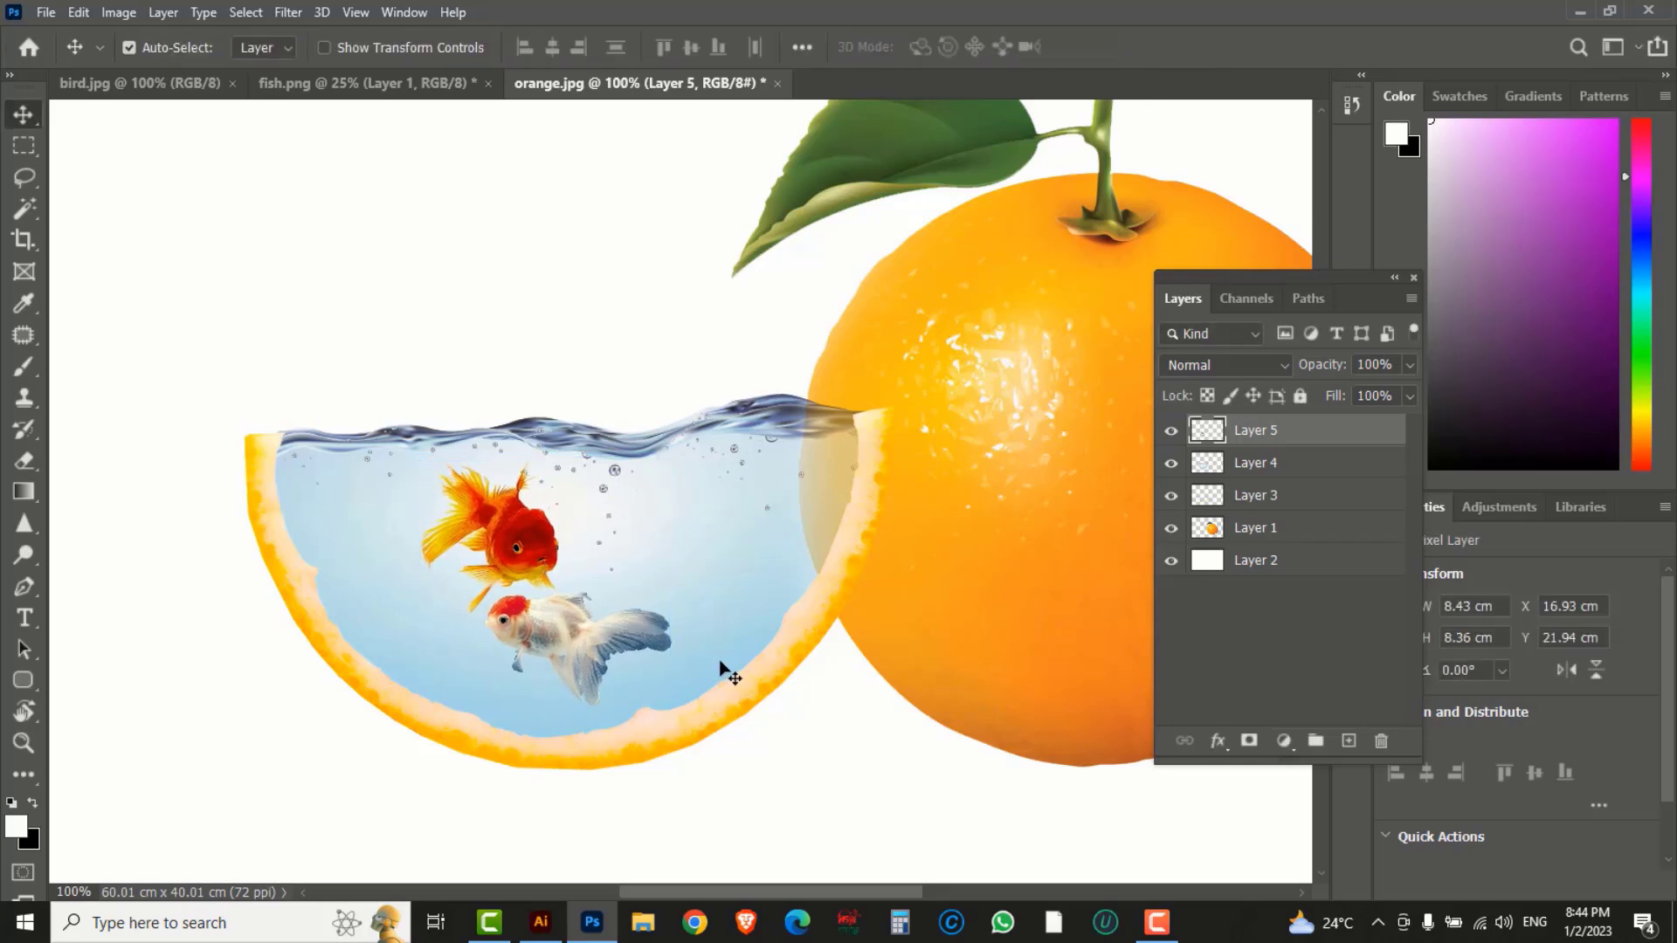
Lower the fish layer's opacity to 58% and shift the fish slightly to the right in the water.
click(1410, 367)
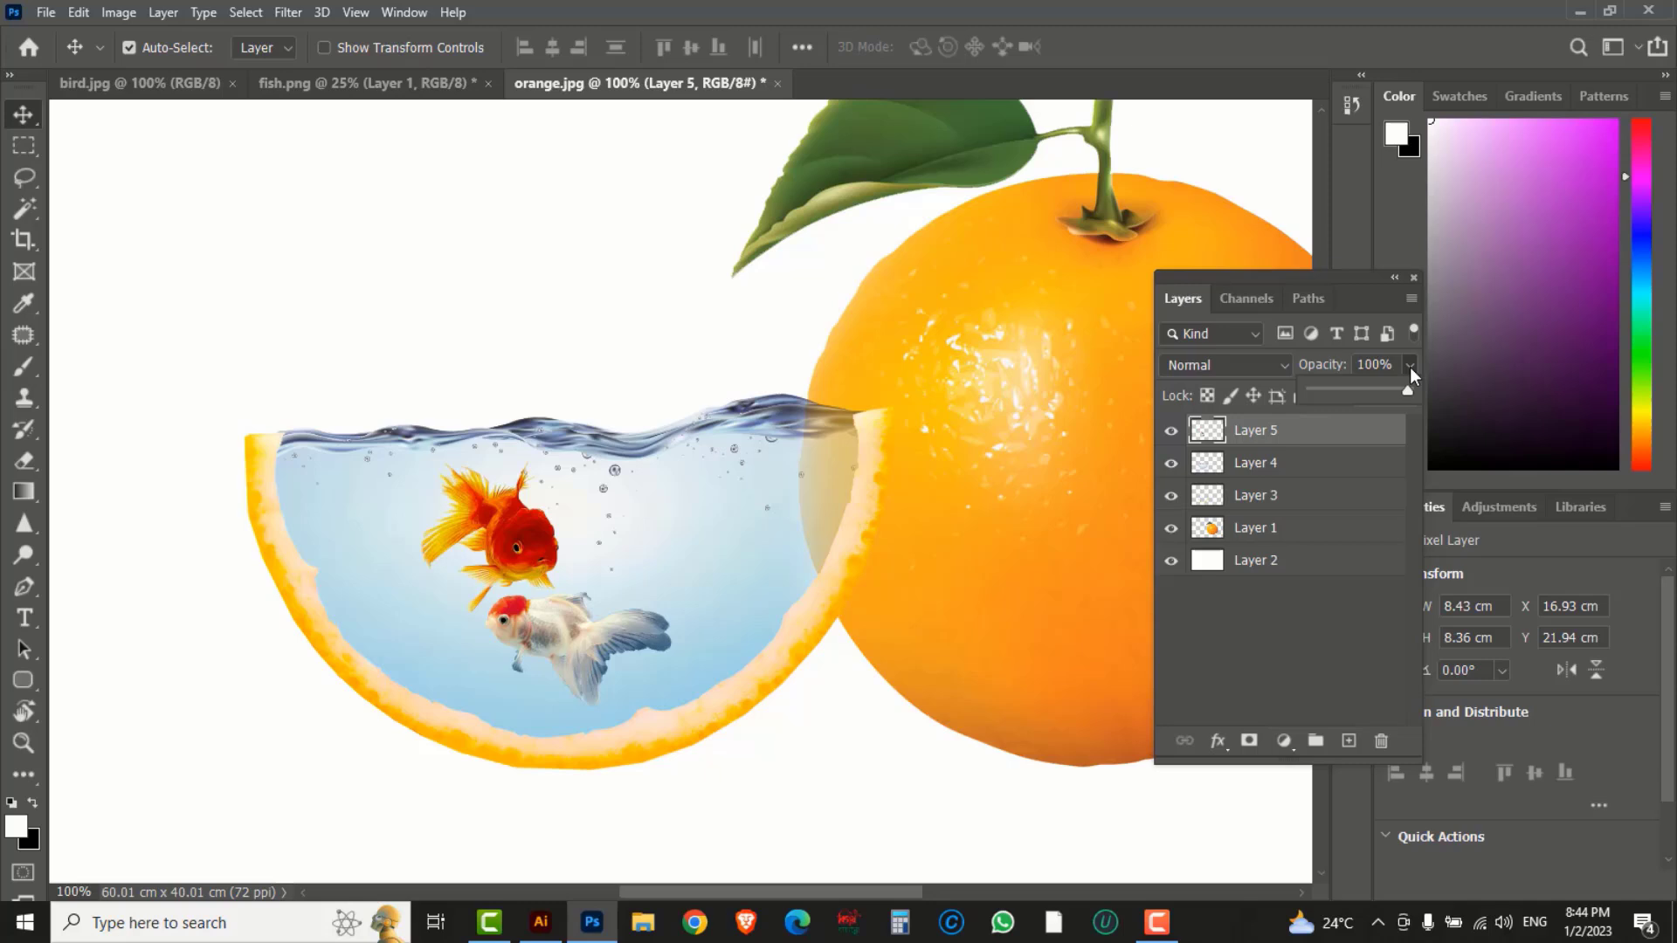
click(1360, 390)
drag(1367, 391, 1367, 392)
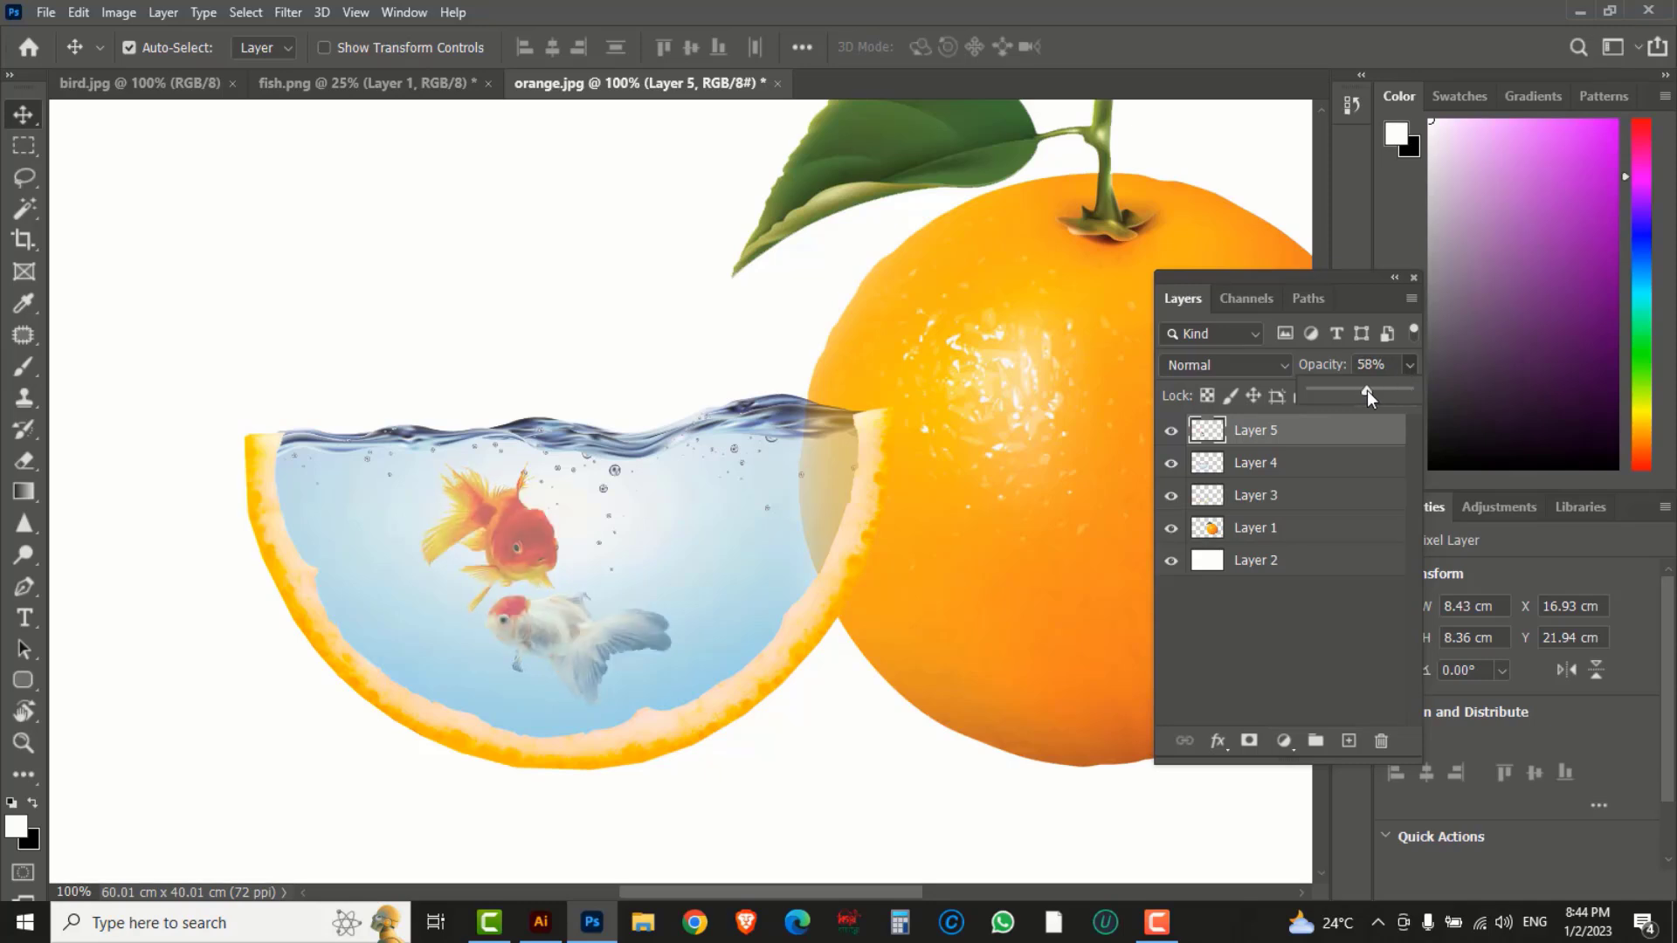
drag(531, 583, 540, 563)
alt+click(592, 387)
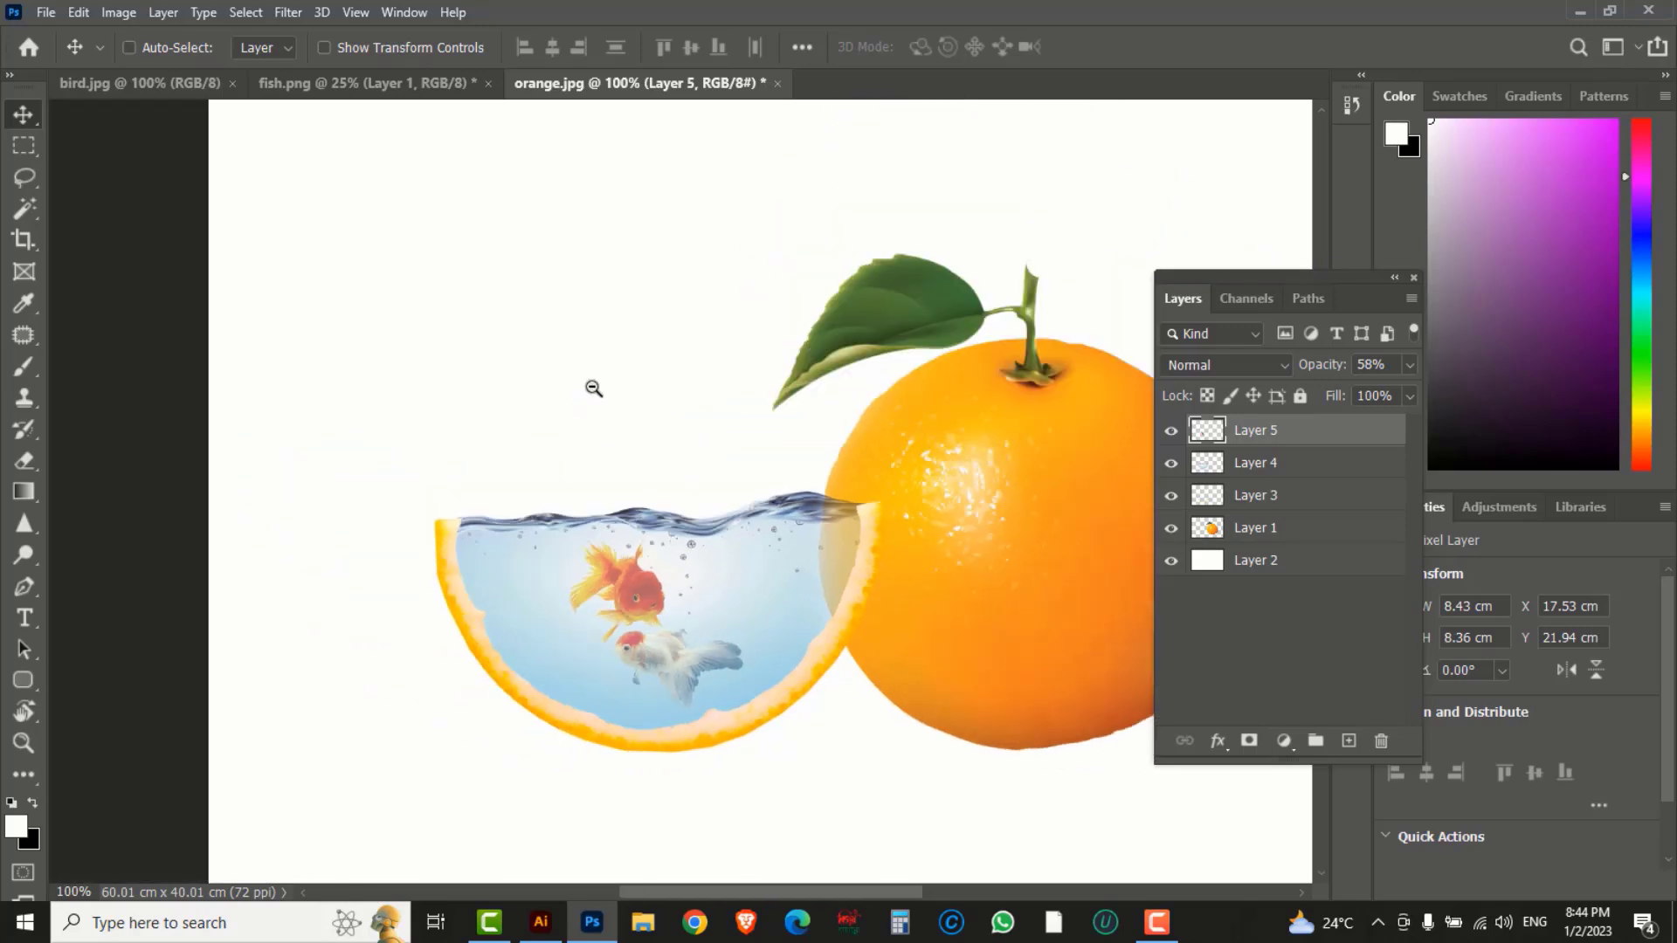
drag(782, 427, 625, 400)
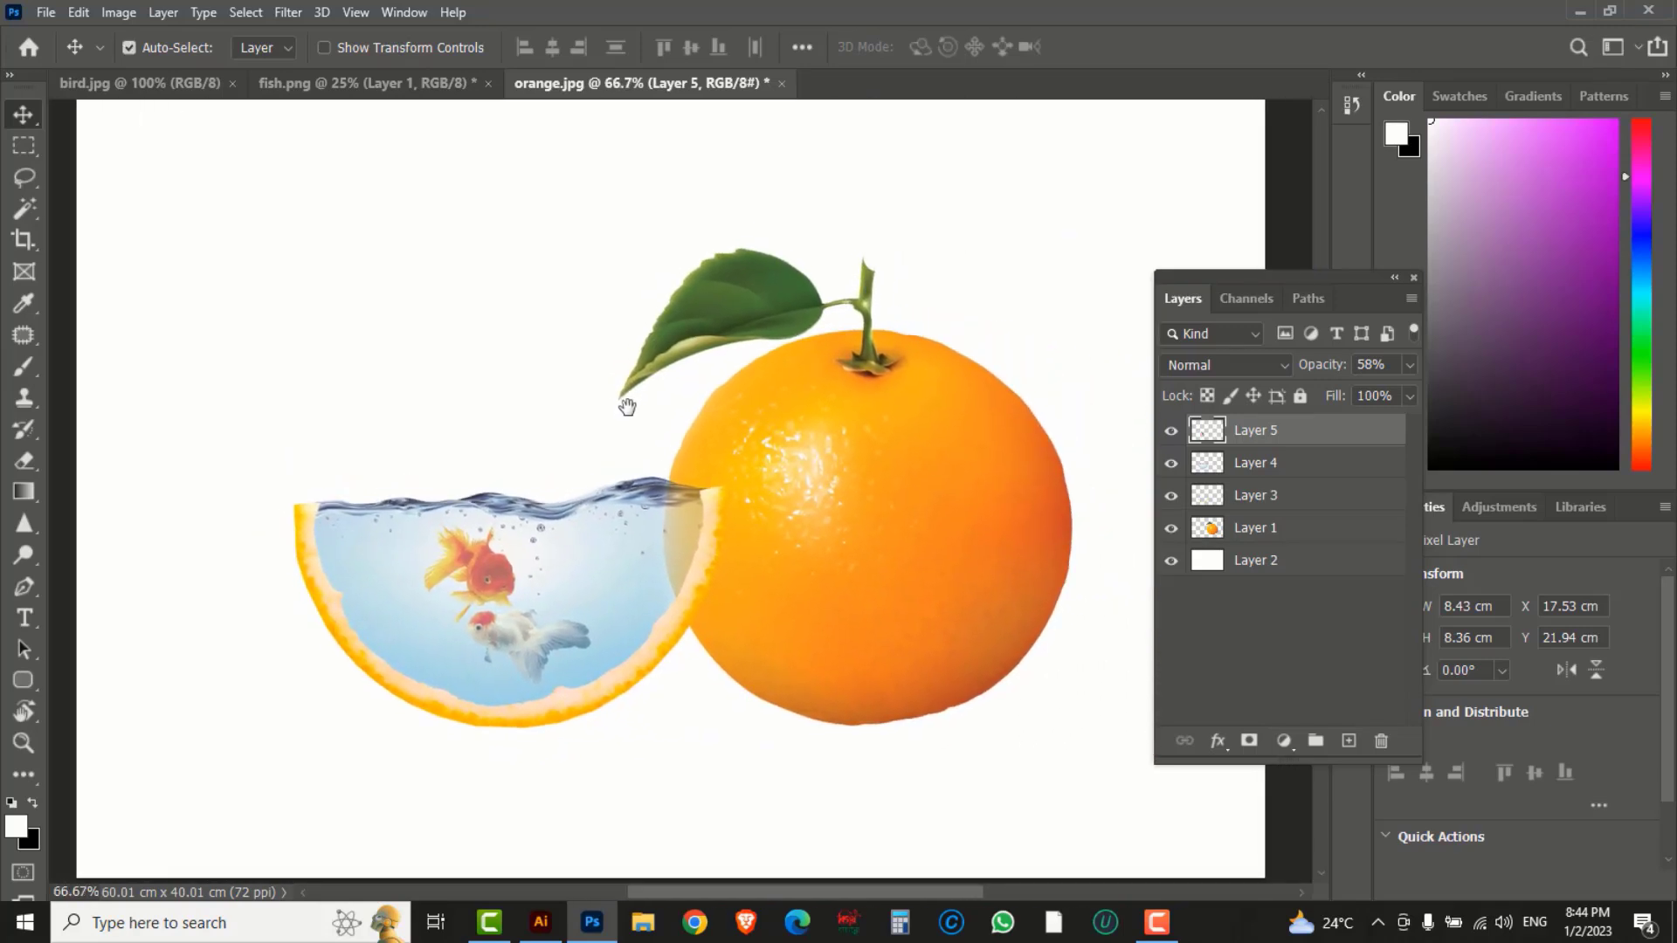
Close the fish.png document without saving its changes.
click(324, 84)
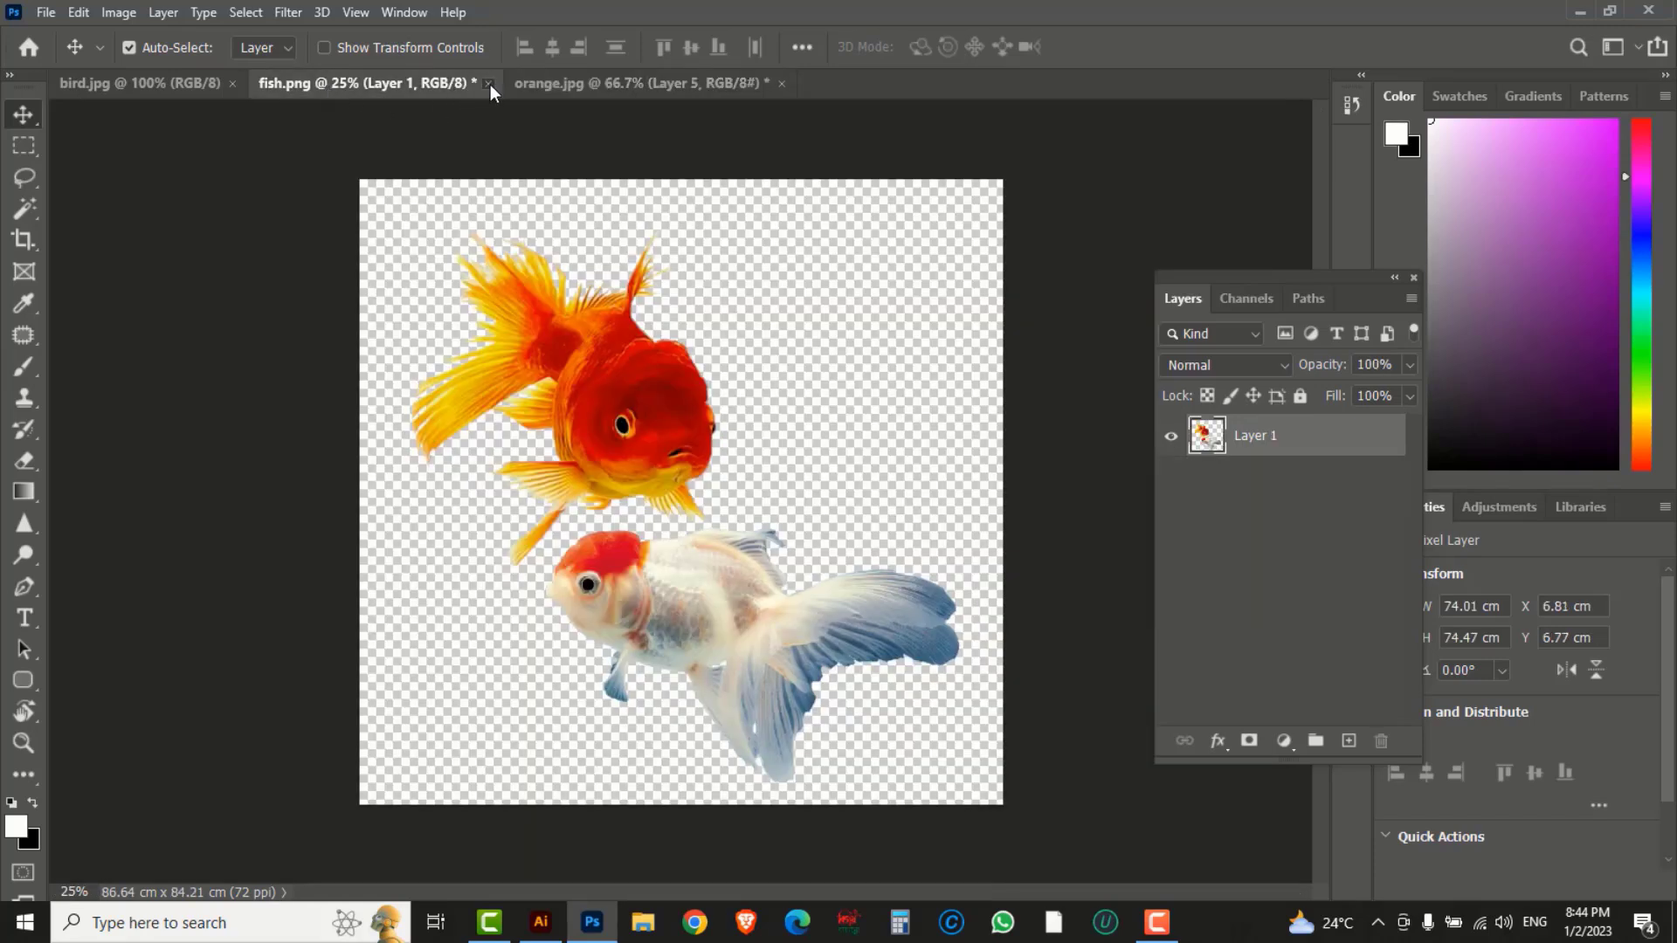
click(489, 84)
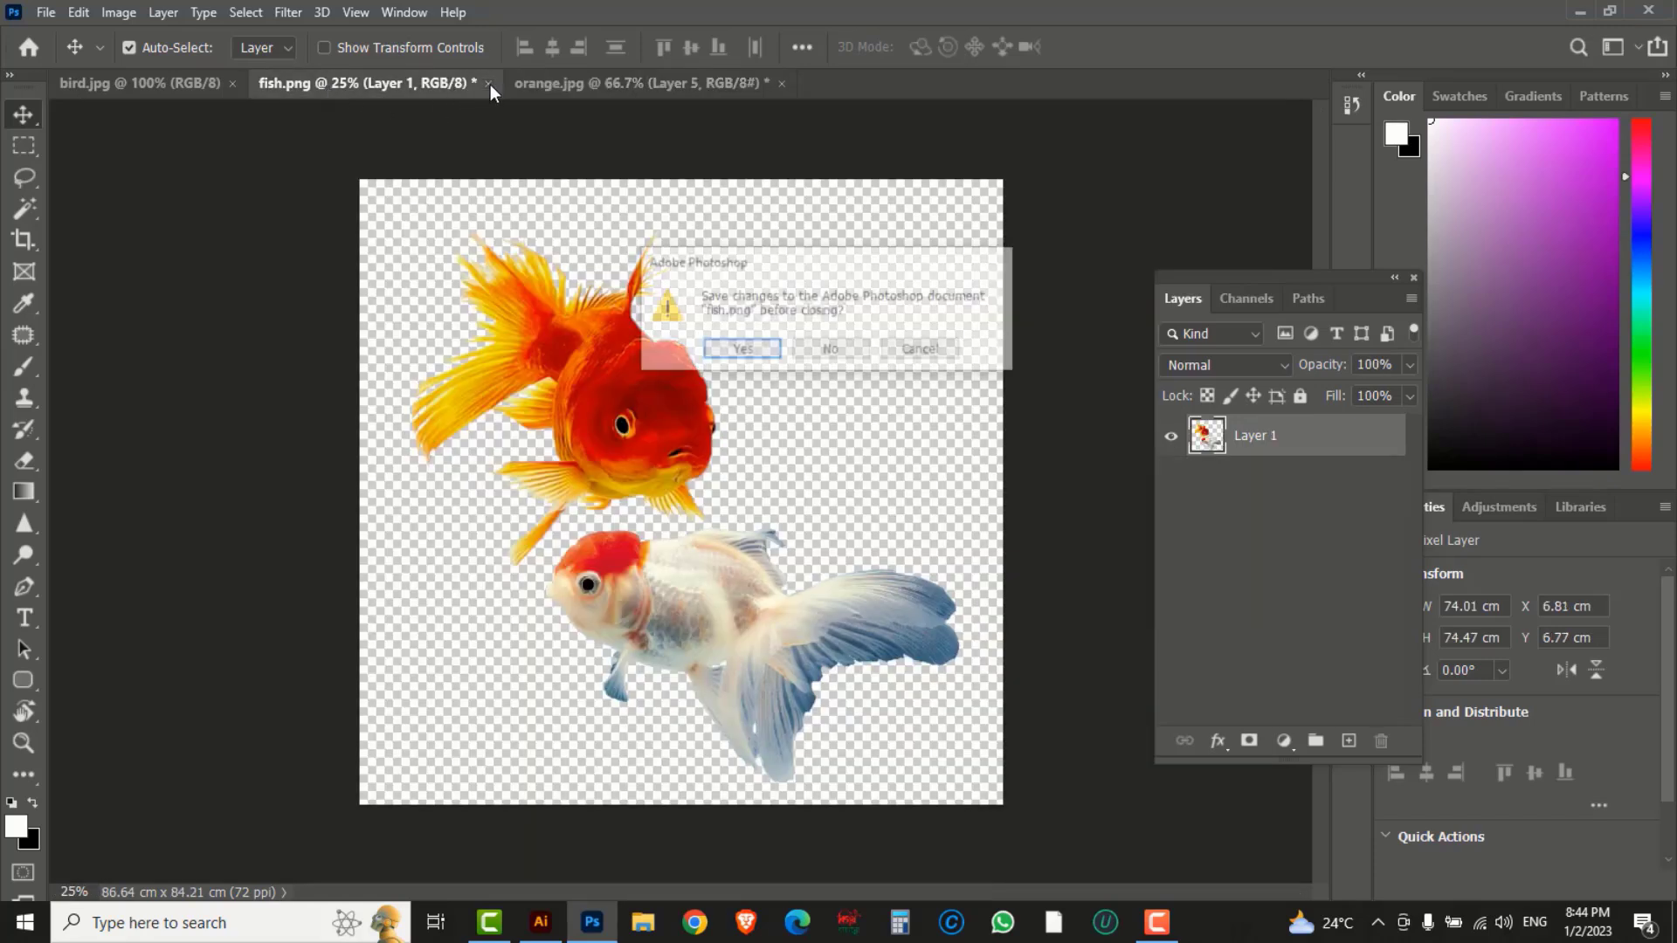
click(831, 350)
Select the diving bird in bird.jpg with the Object Selection Tool and cut it out of the background.
click(161, 84)
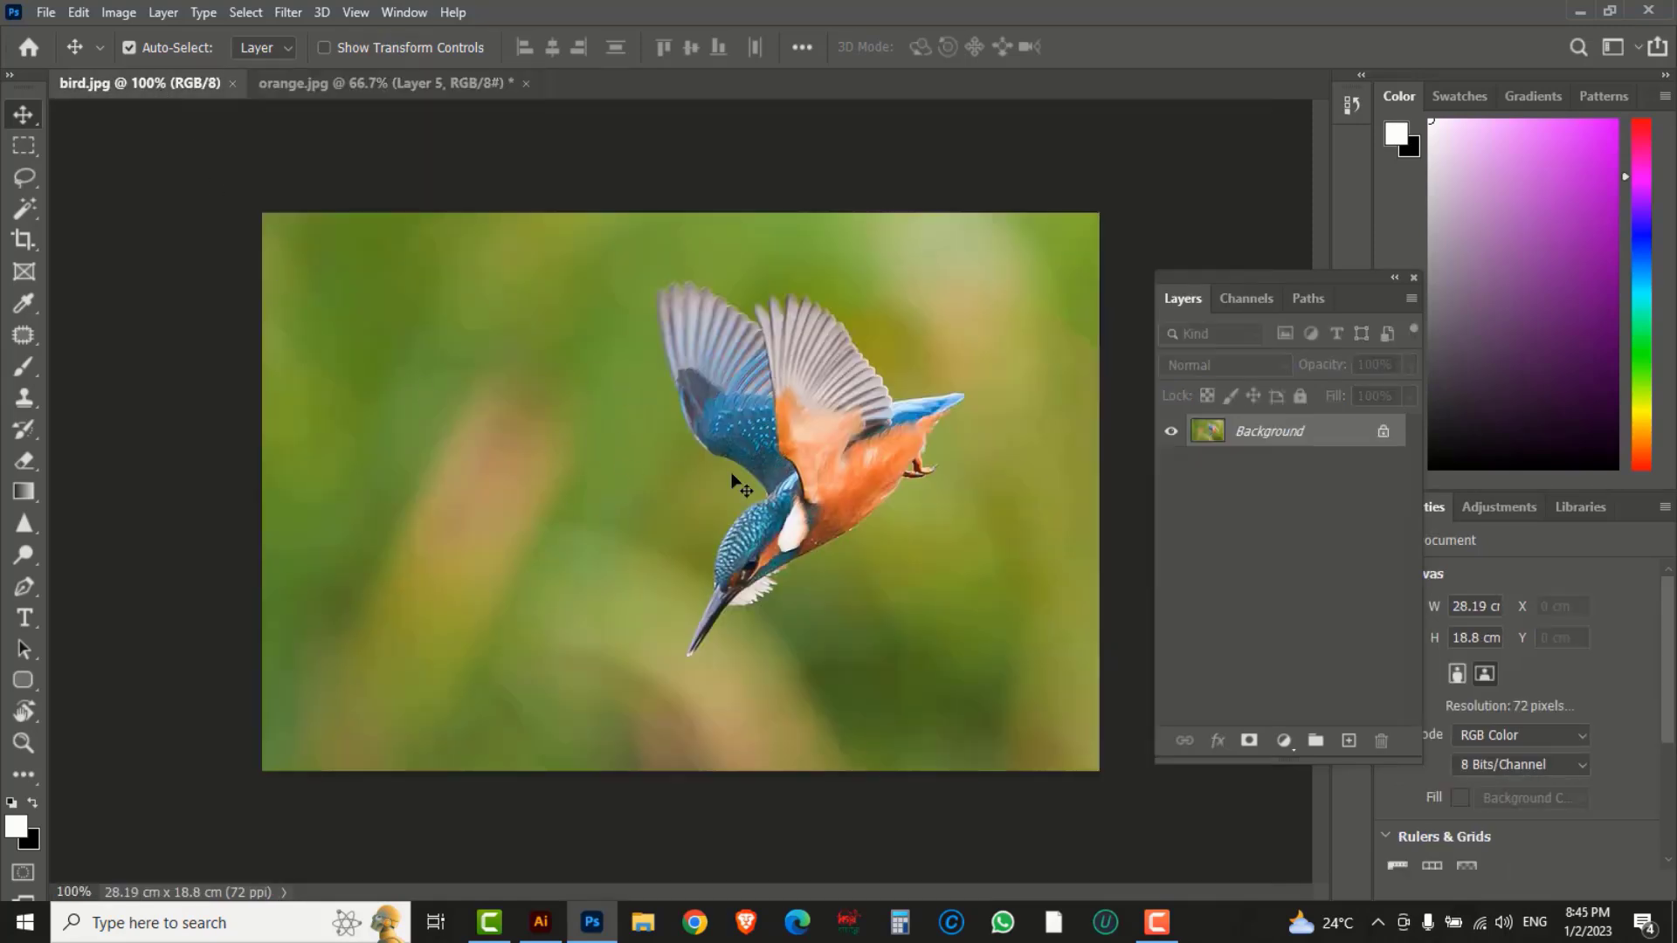
click(36, 207)
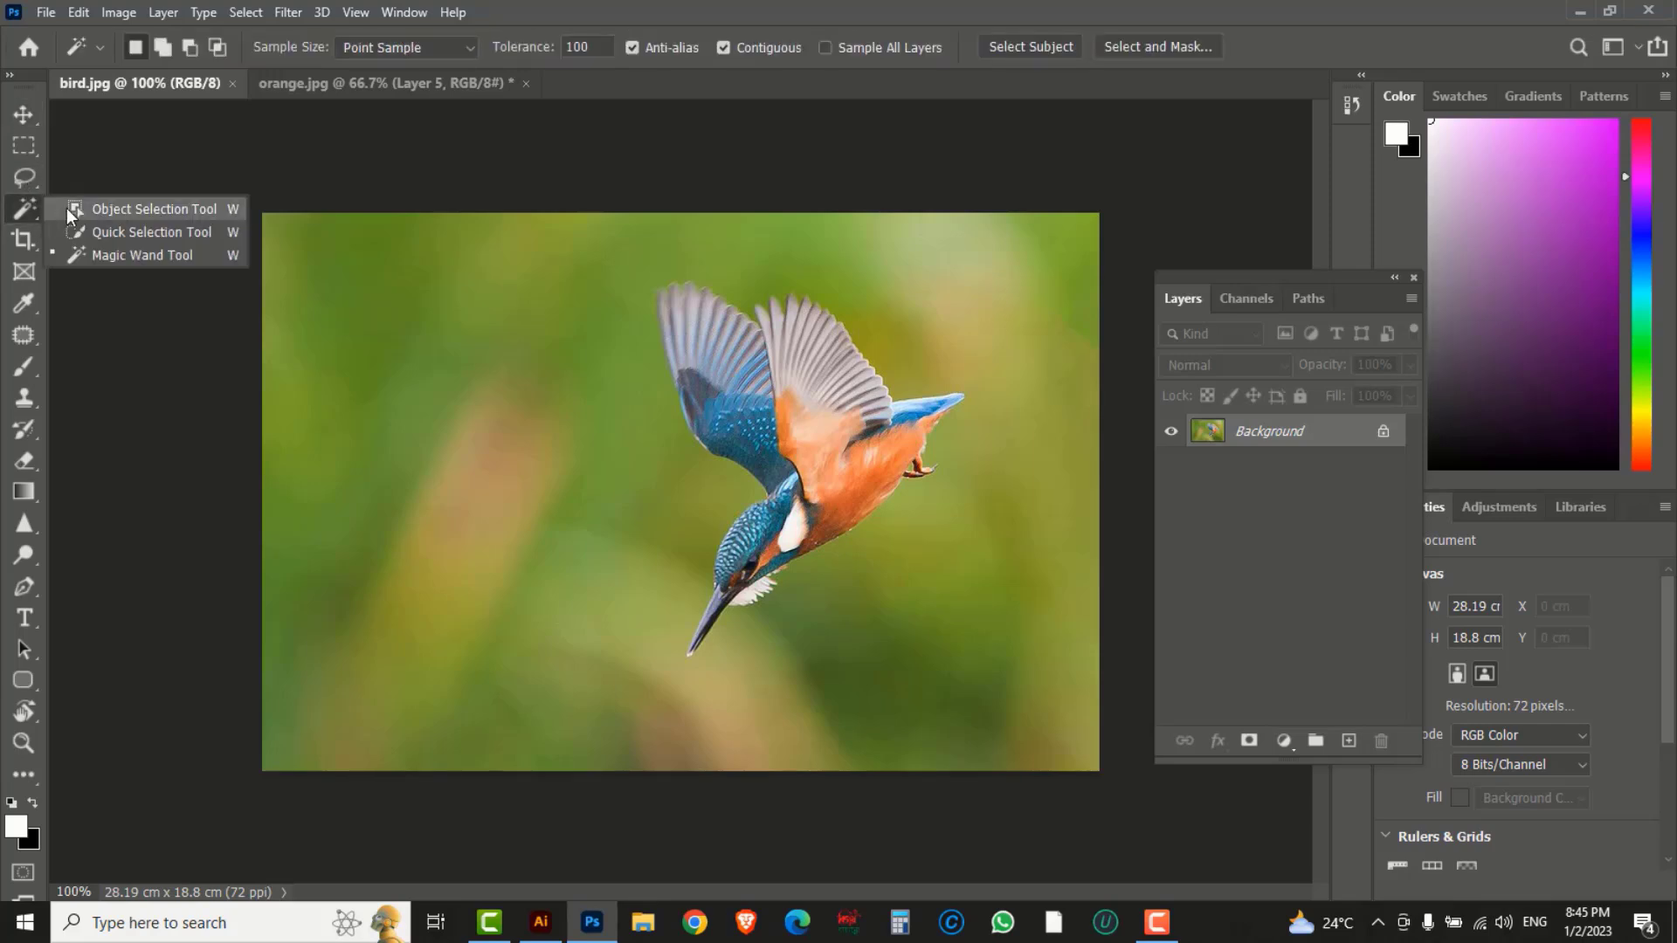
click(180, 210)
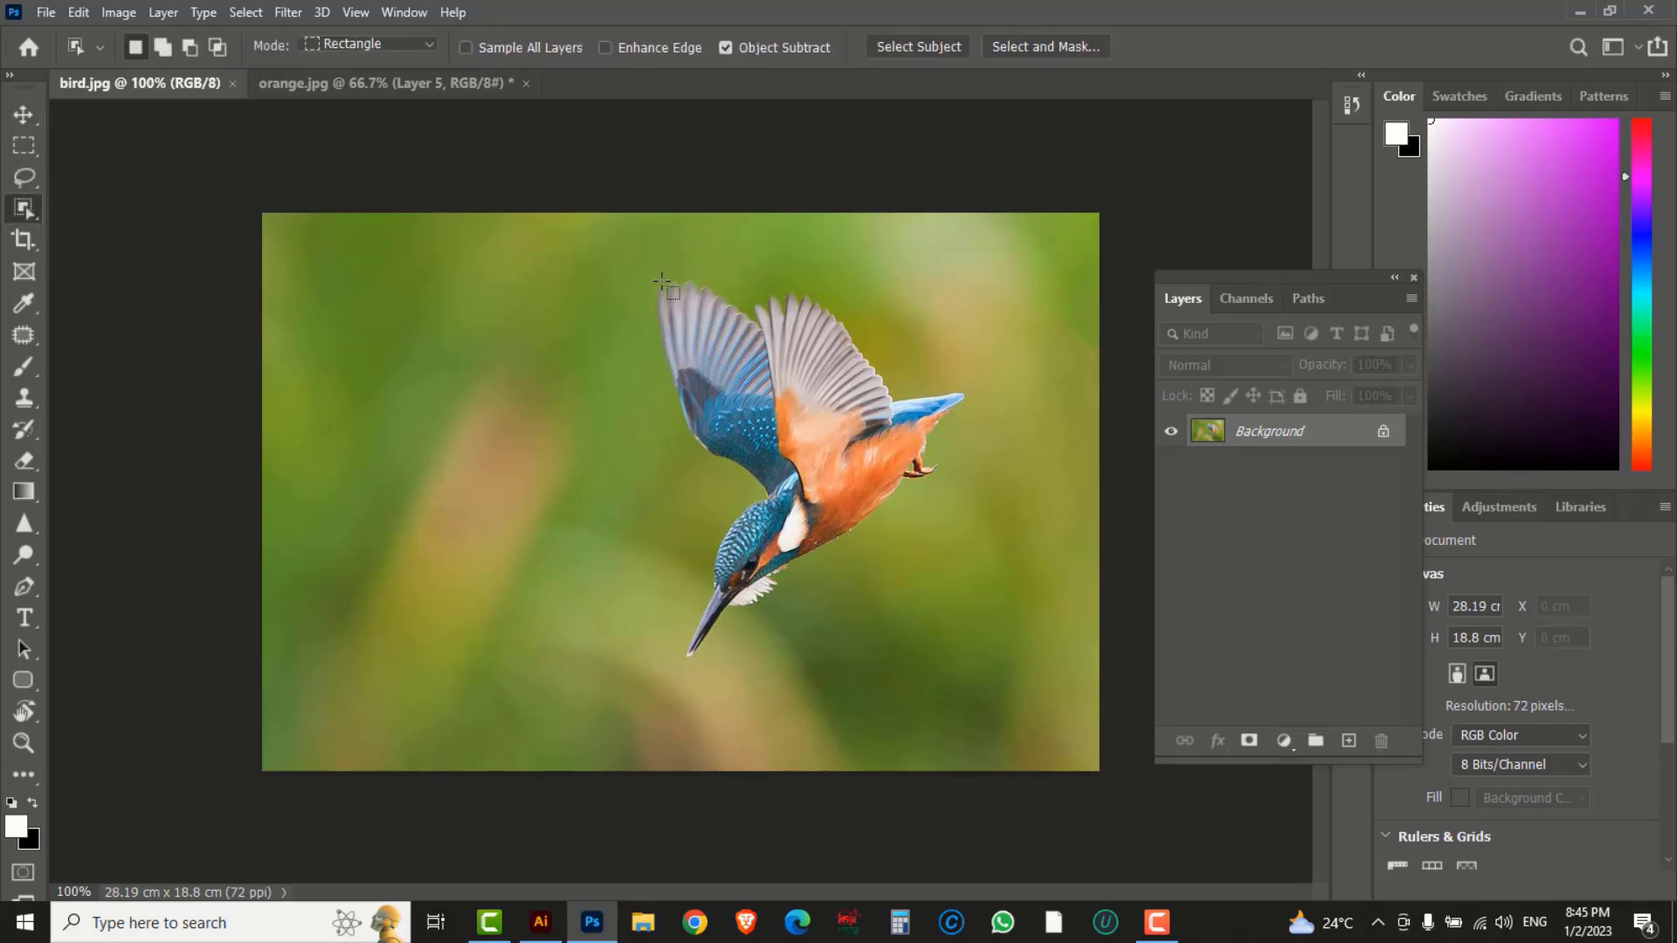
drag(629, 263, 982, 693)
key(ctrl+x)
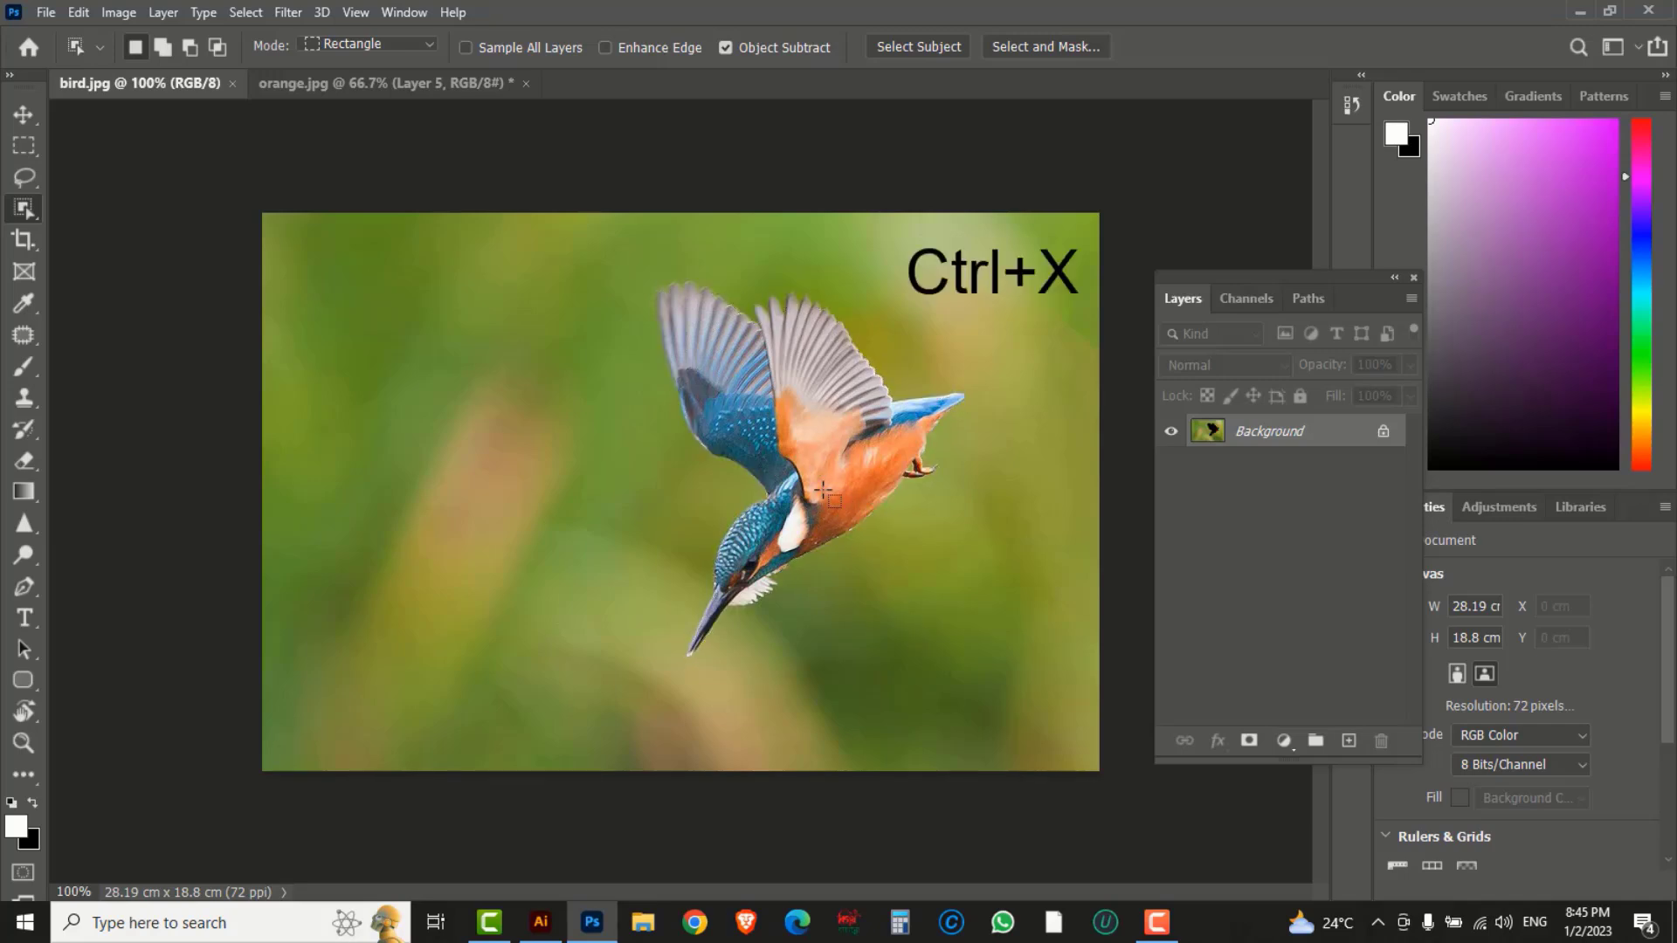
Paste the bird into orange.jpg and place it above the water-filled slice with Free Transform.
click(349, 84)
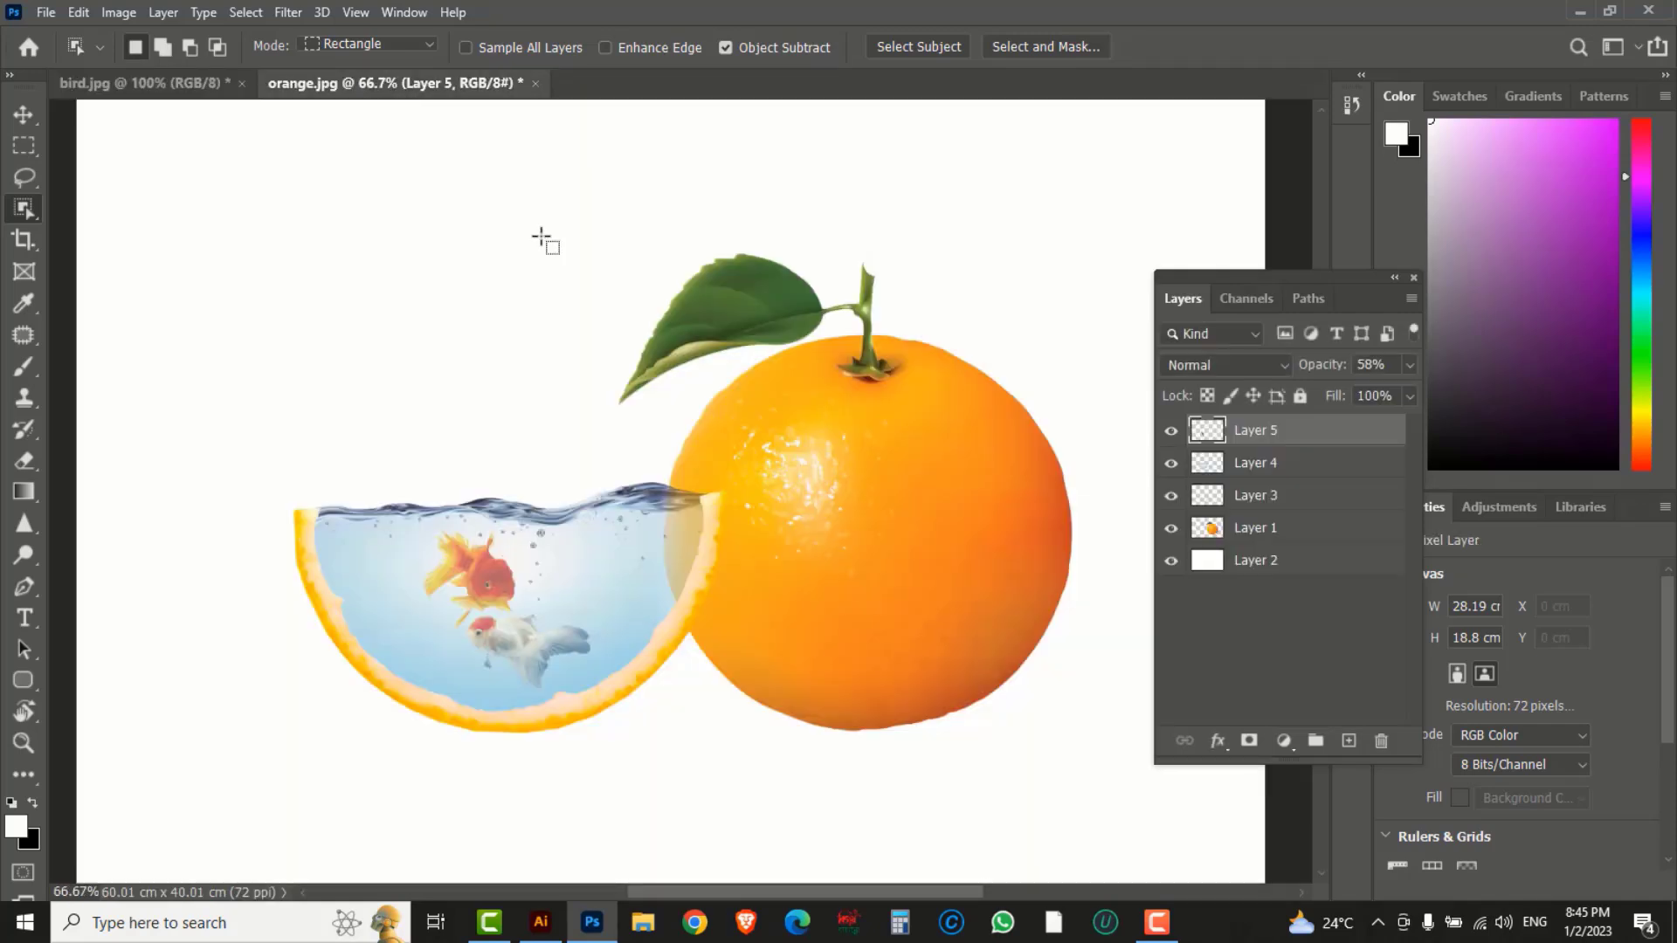
key(ctrl+v)
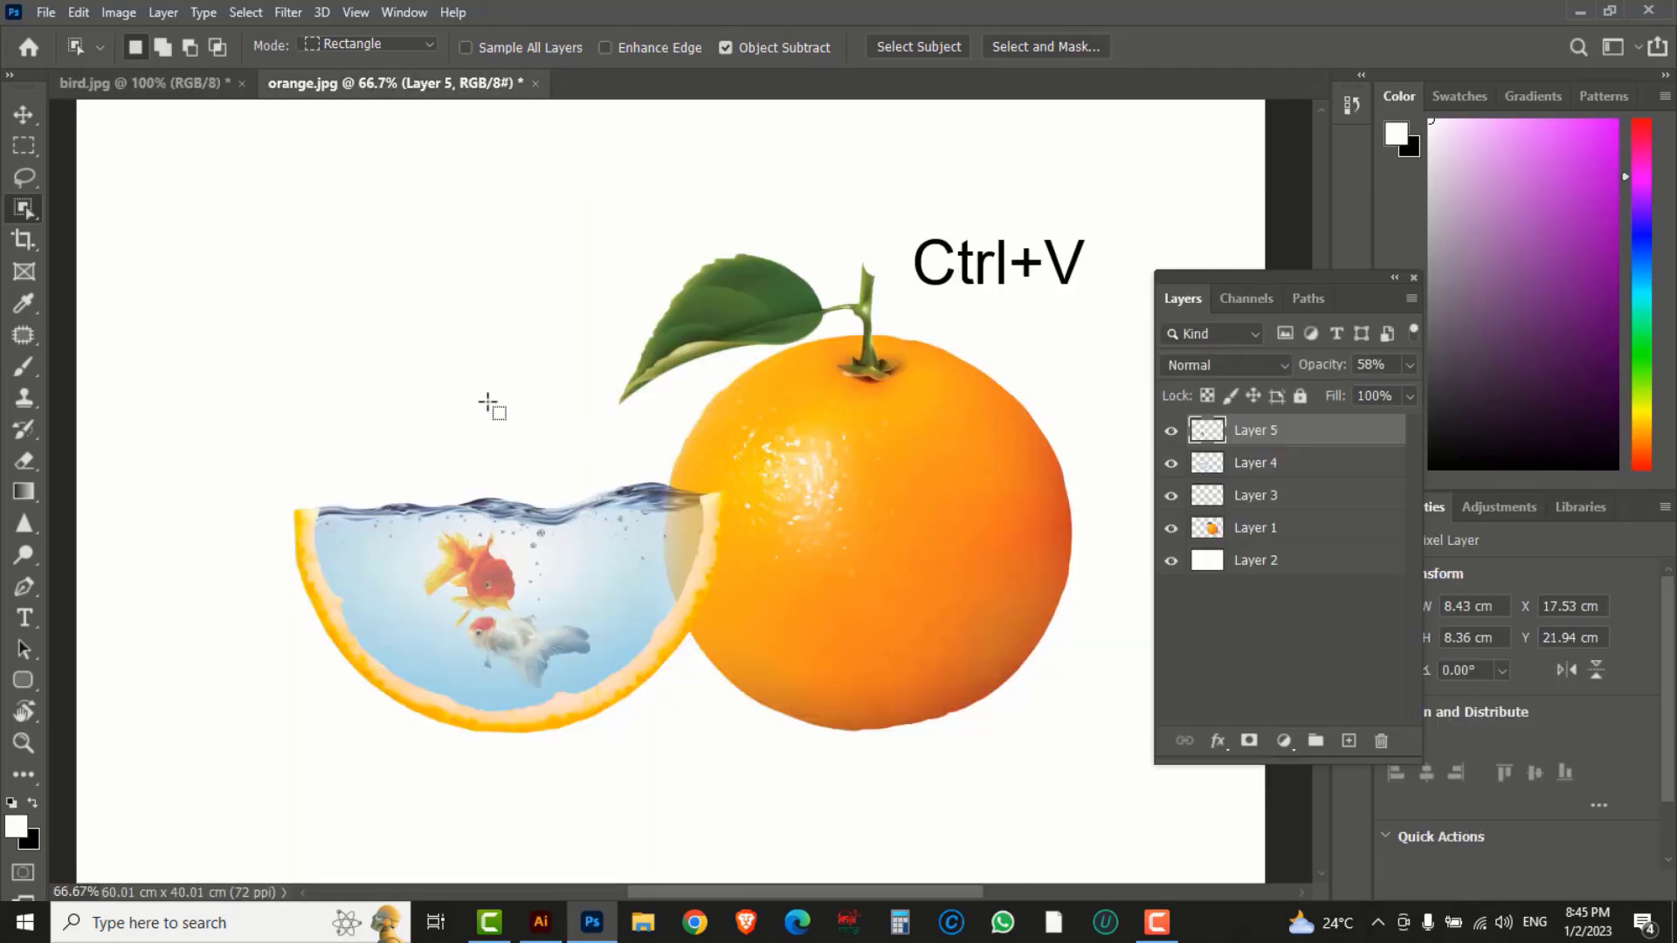
key(ctrl+t)
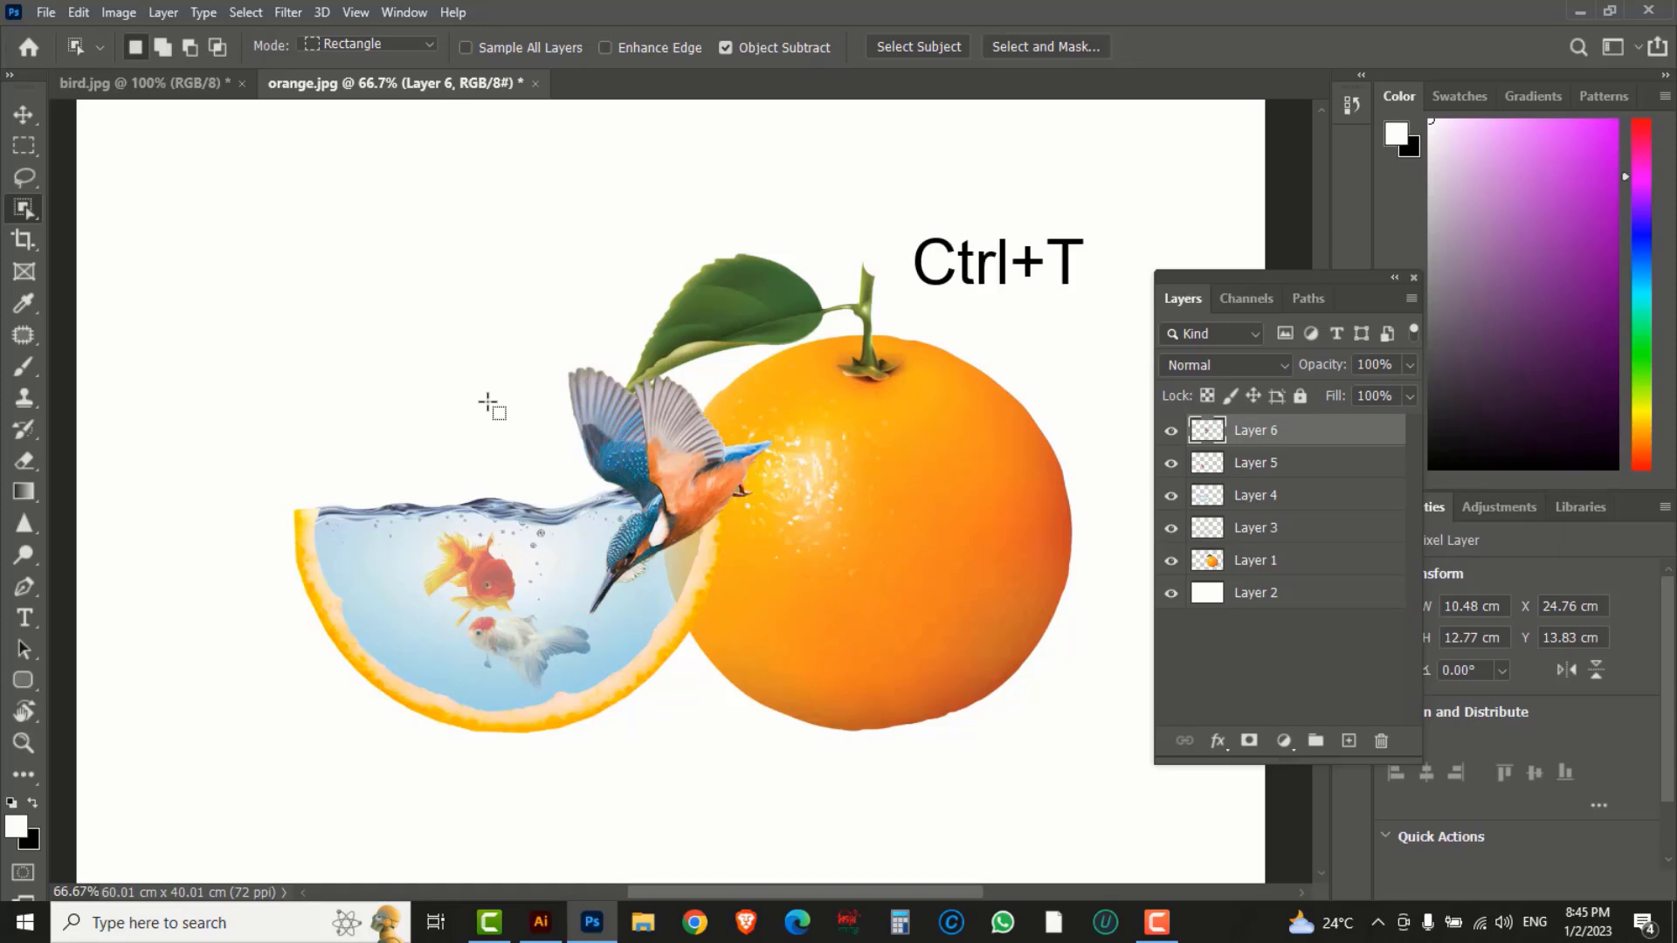
drag(697, 497, 491, 404)
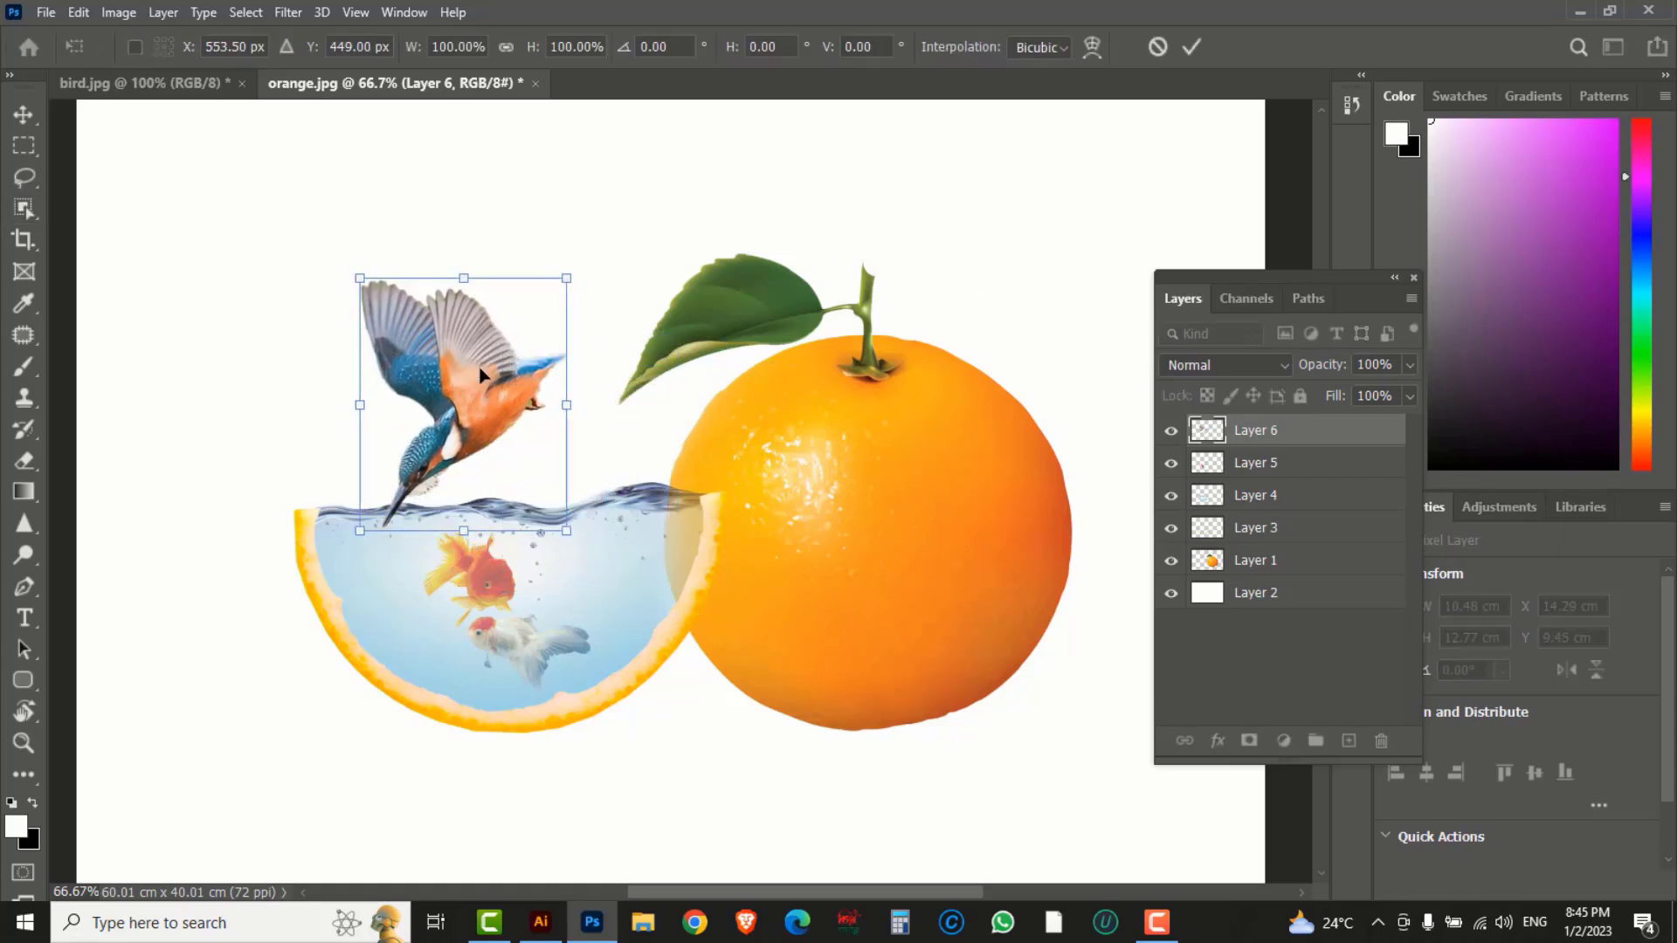
Flip the bird horizontally, move it left so its beak dips into the water above the fish, and apply the transform.
right_click(481, 375)
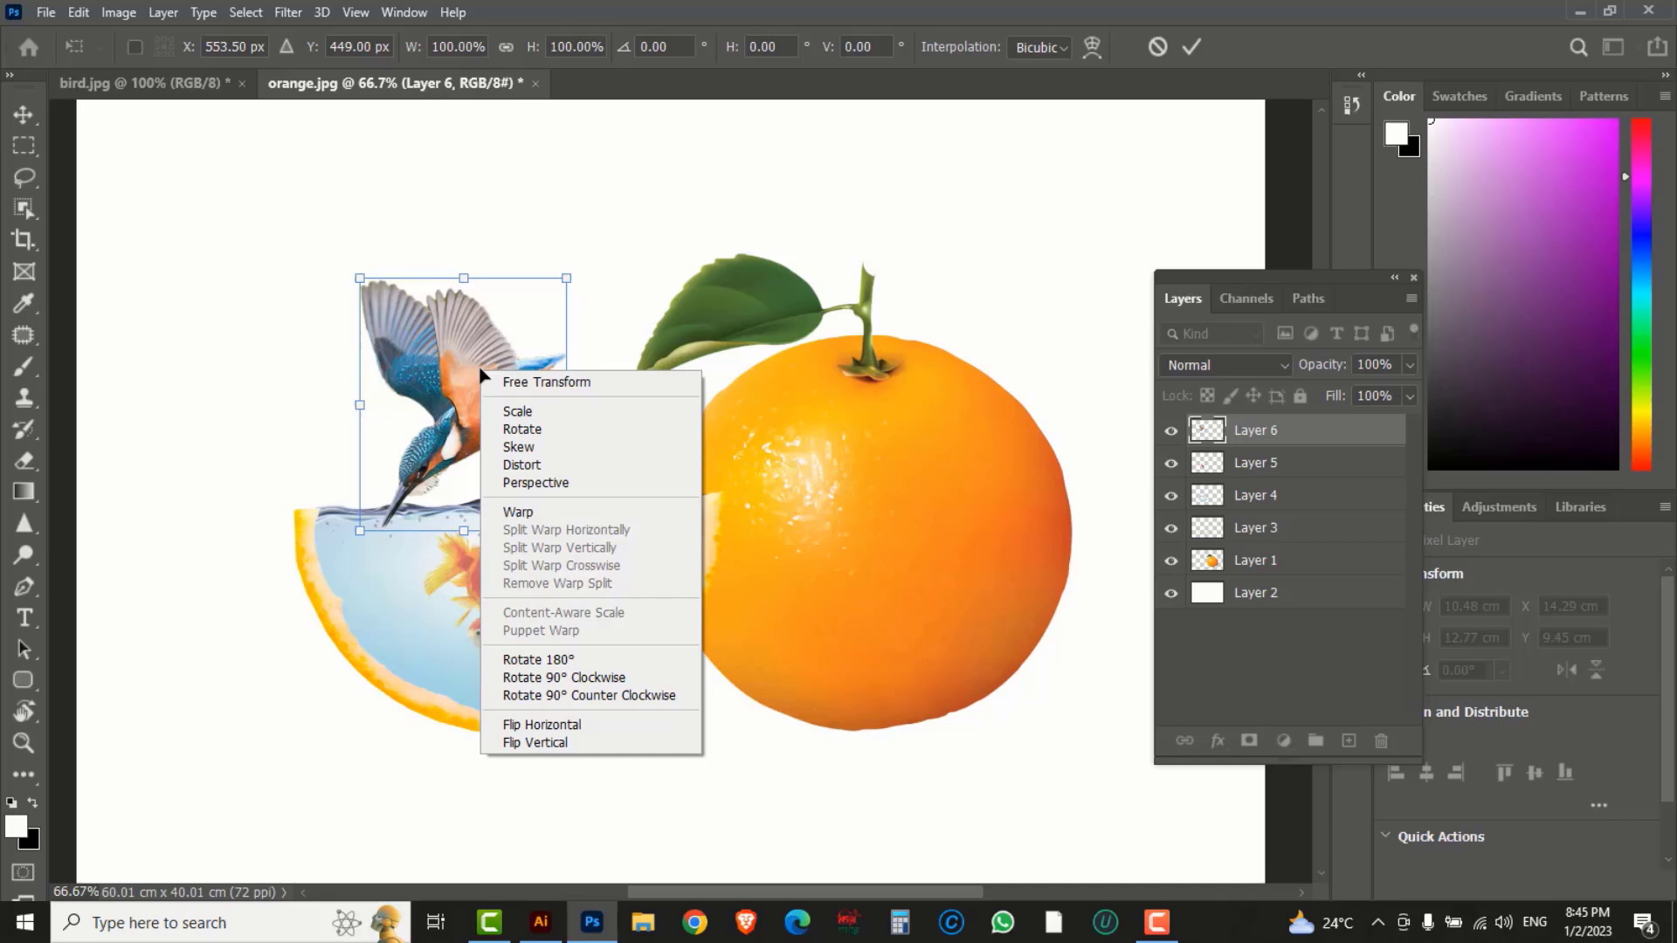
click(575, 727)
drag(459, 410, 377, 415)
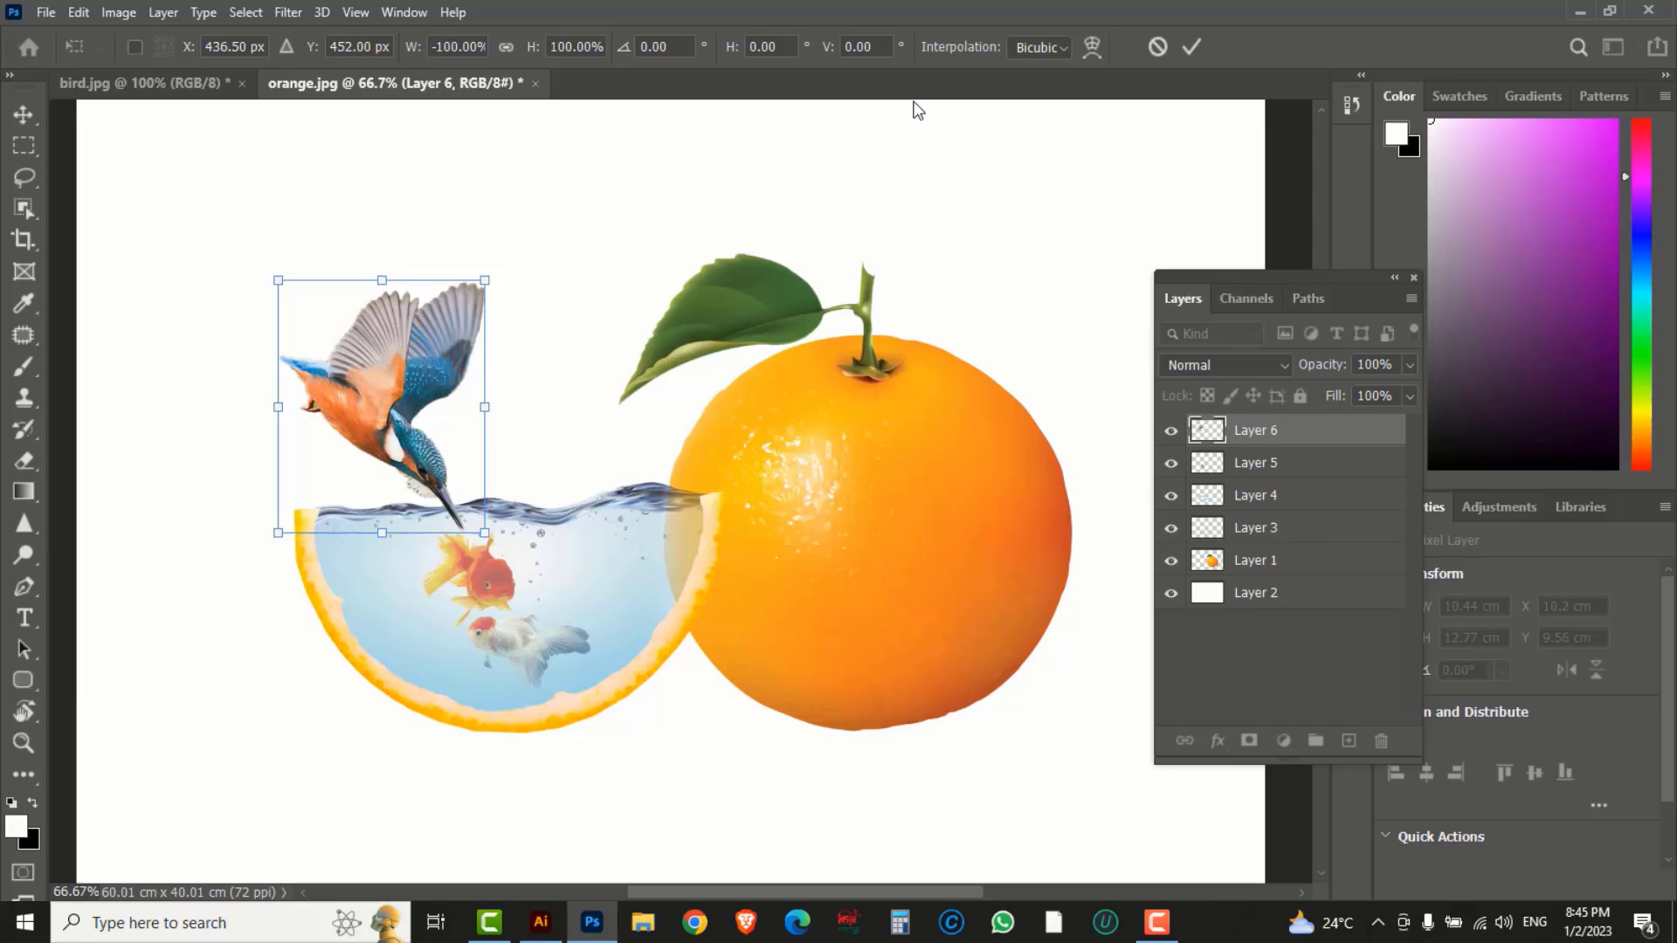
click(1193, 47)
key(w)
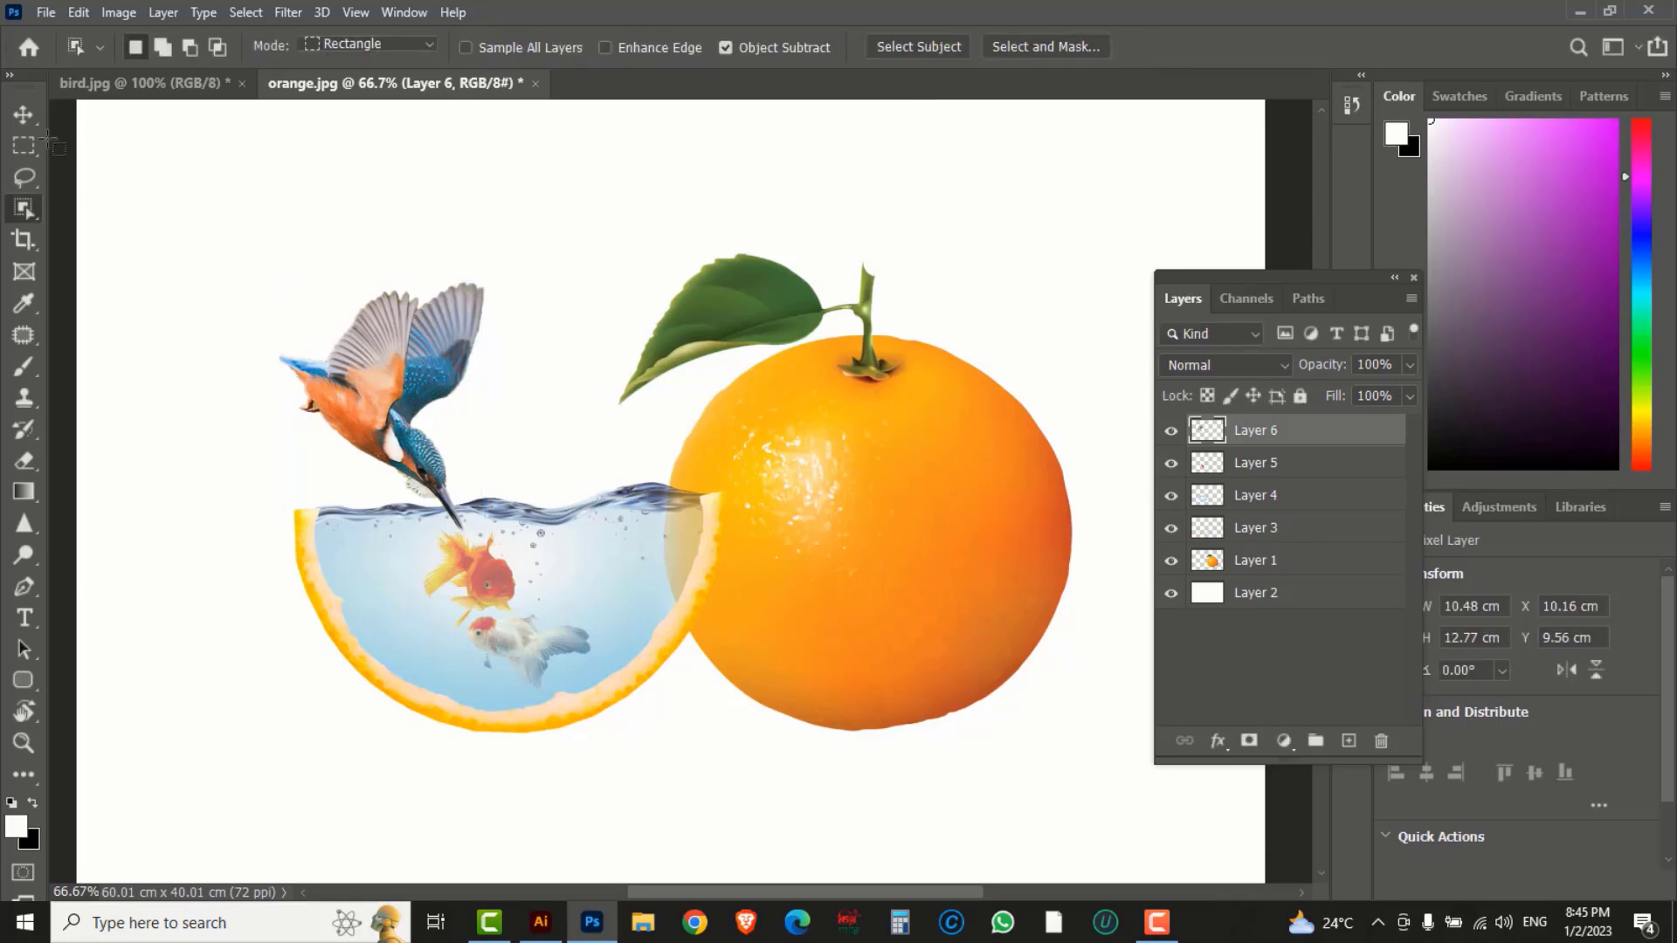
Nudge the fish slightly right and up, and the bird slightly down, so the beak meets the red fish.
drag(24, 114, 97, 118)
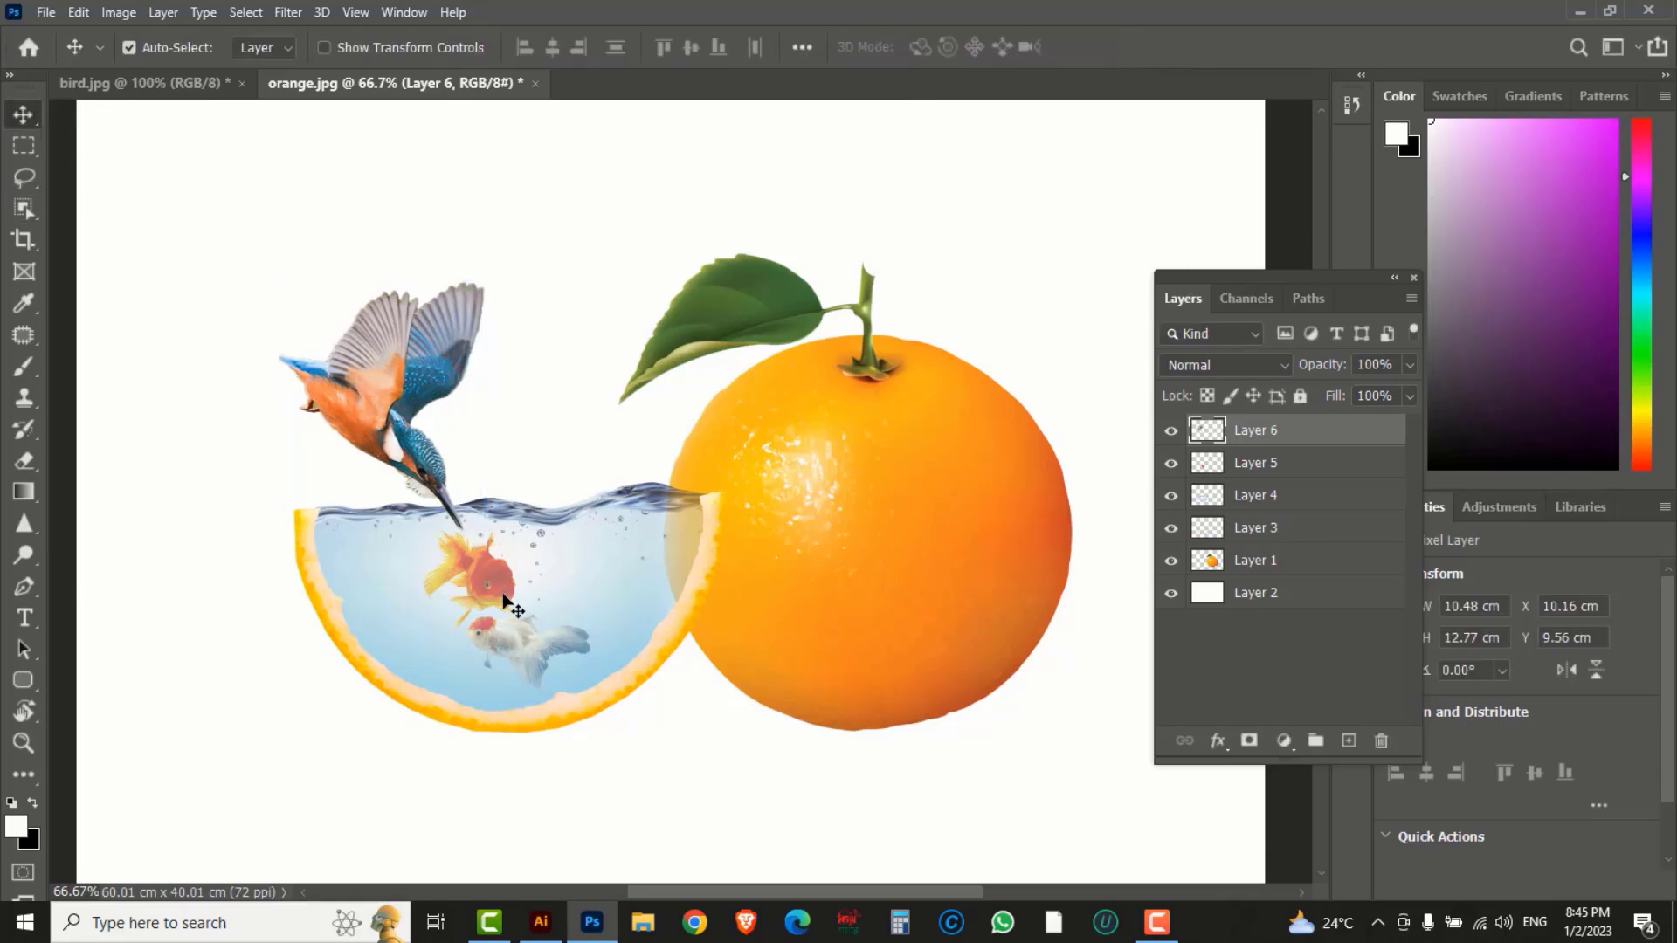
drag(504, 598, 514, 593)
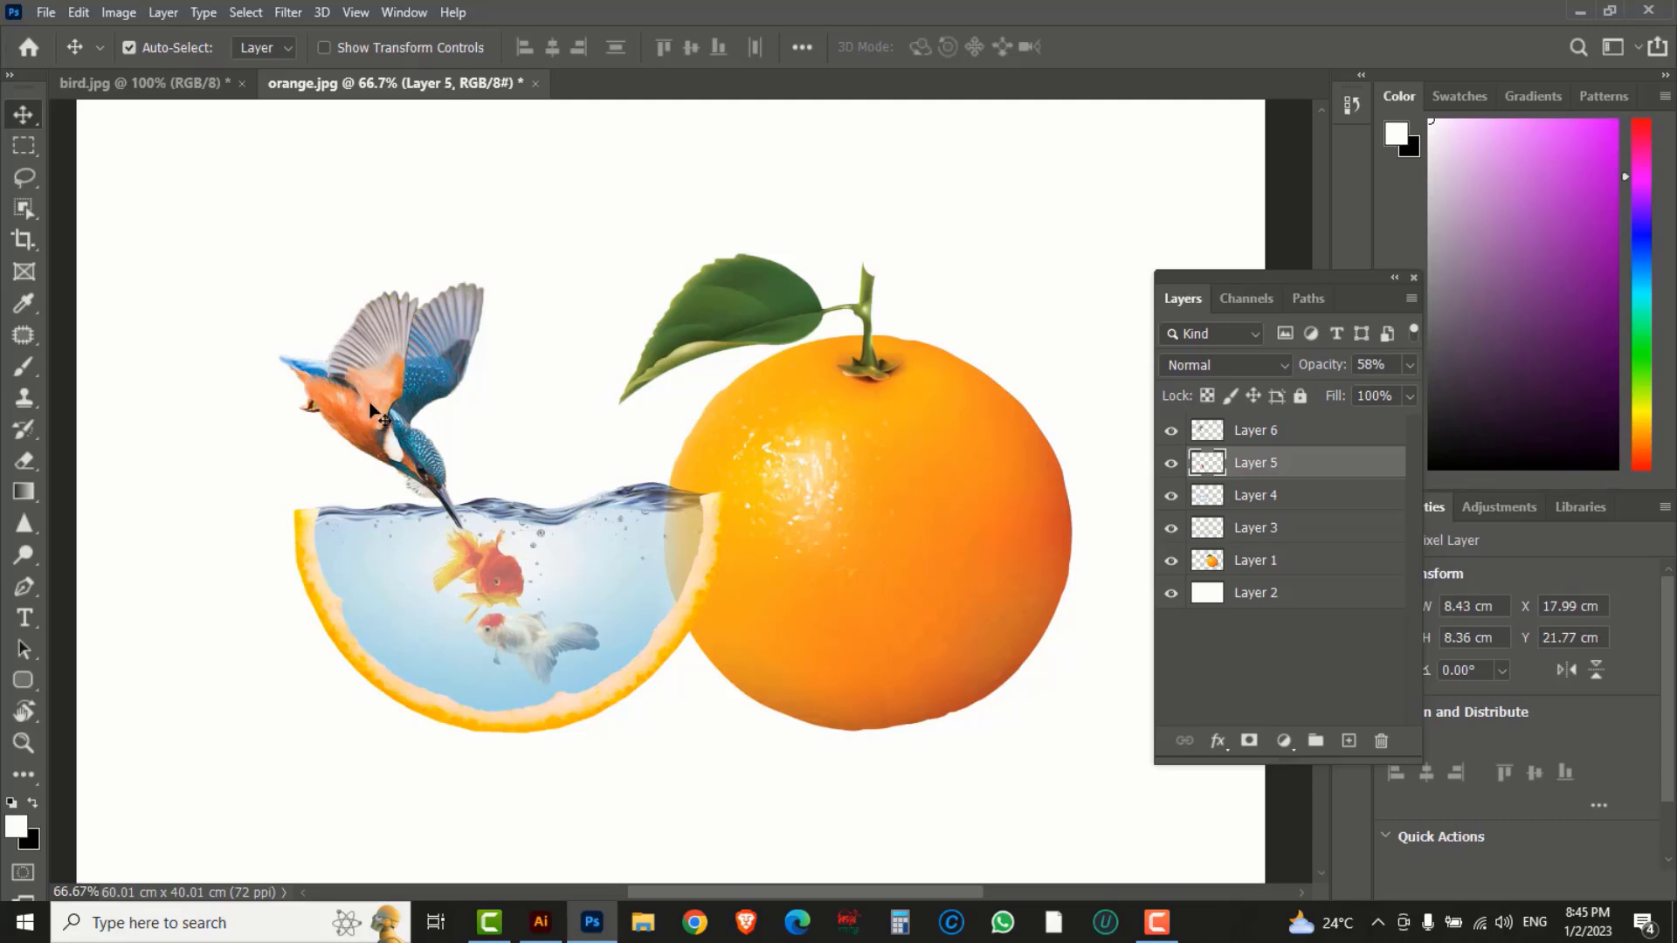
drag(367, 388, 367, 396)
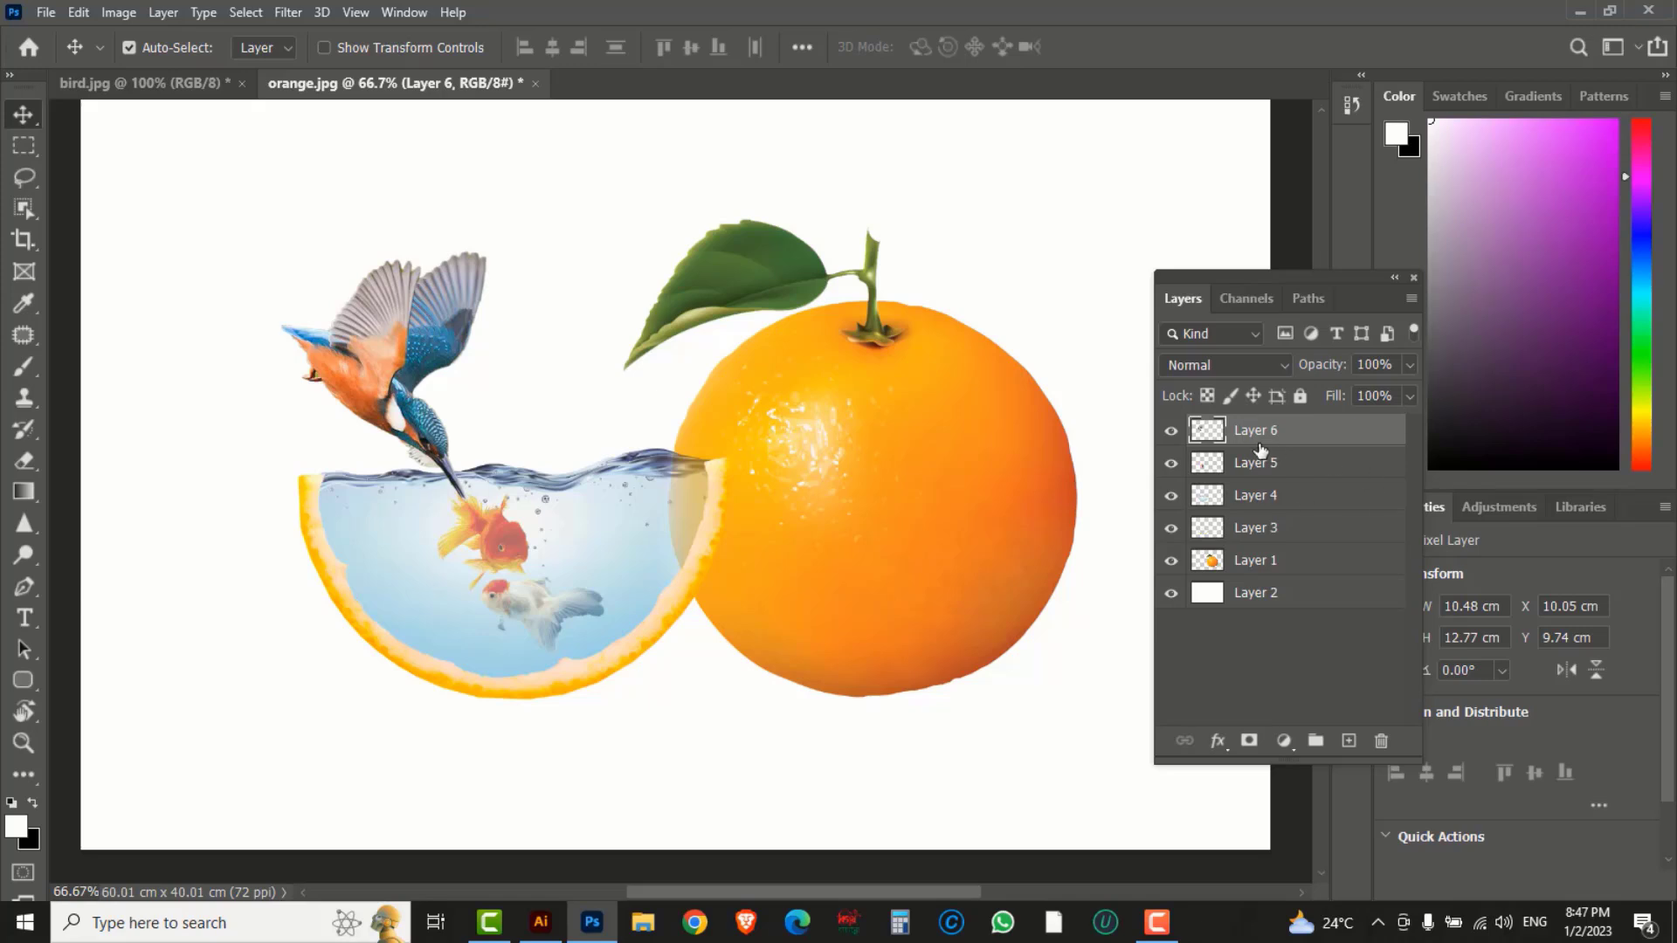
Move the bird's Layer 6 below the water's Layer 4 and nudge the bird slightly up at the water surface.
click(1172, 430)
click(1172, 431)
drag(1299, 441, 1295, 510)
scroll(447, 489, up, 5)
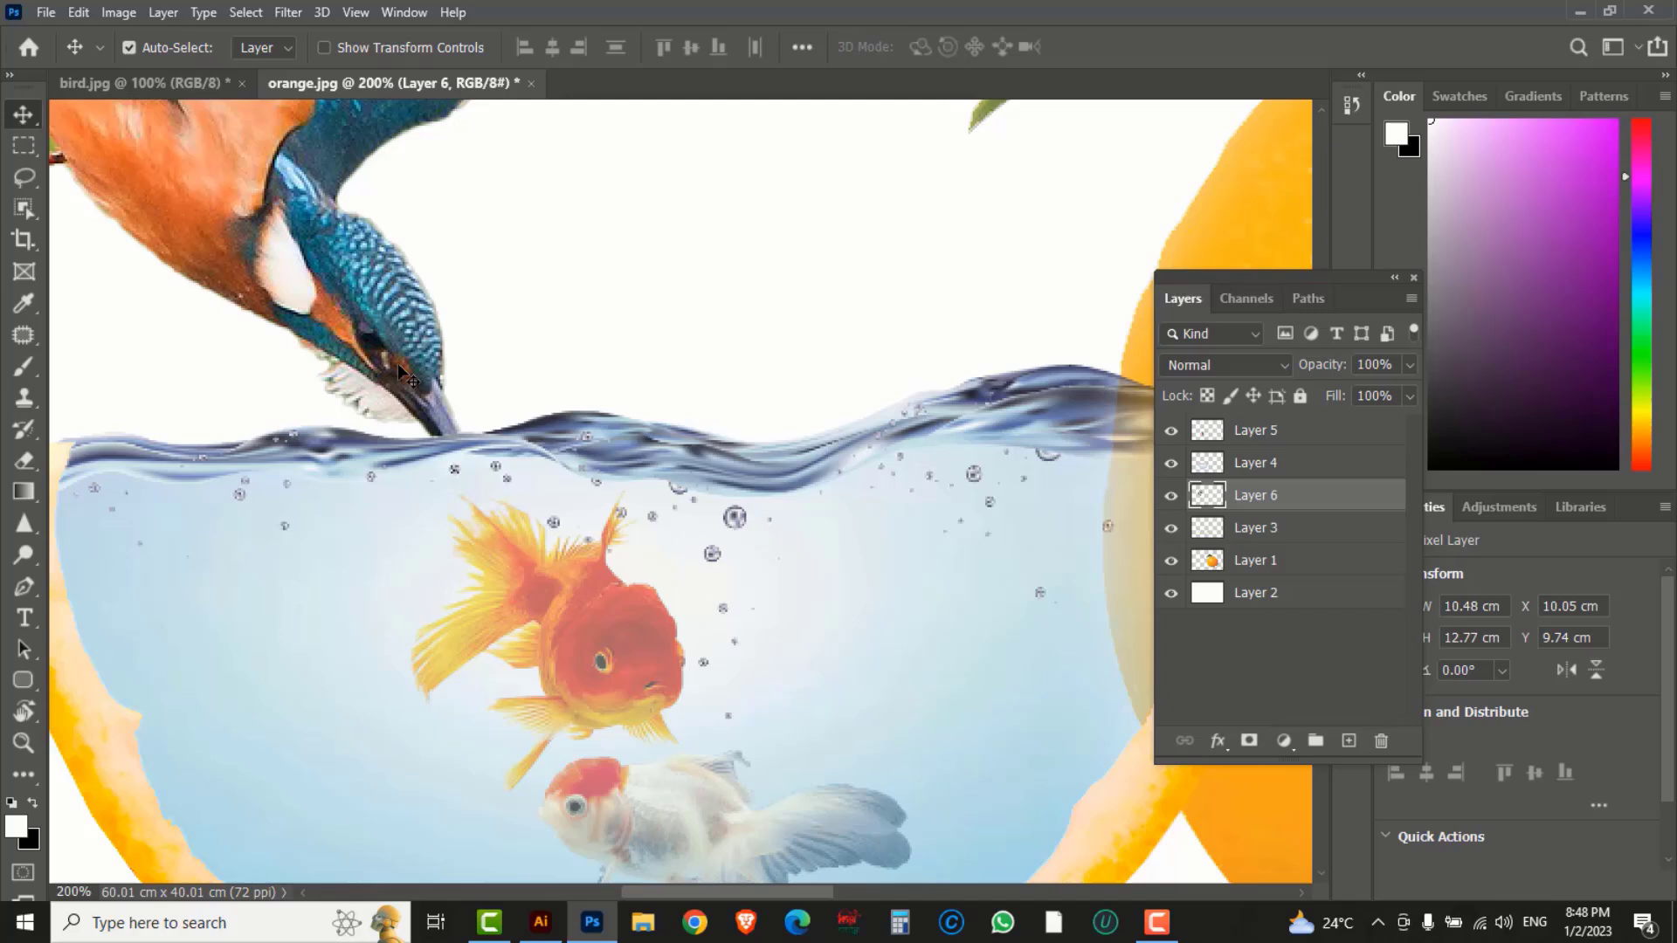
mouse_move(398, 367)
mouse_down()
mouse_move(398, 346)
mouse_move(401, 361)
mouse_up()
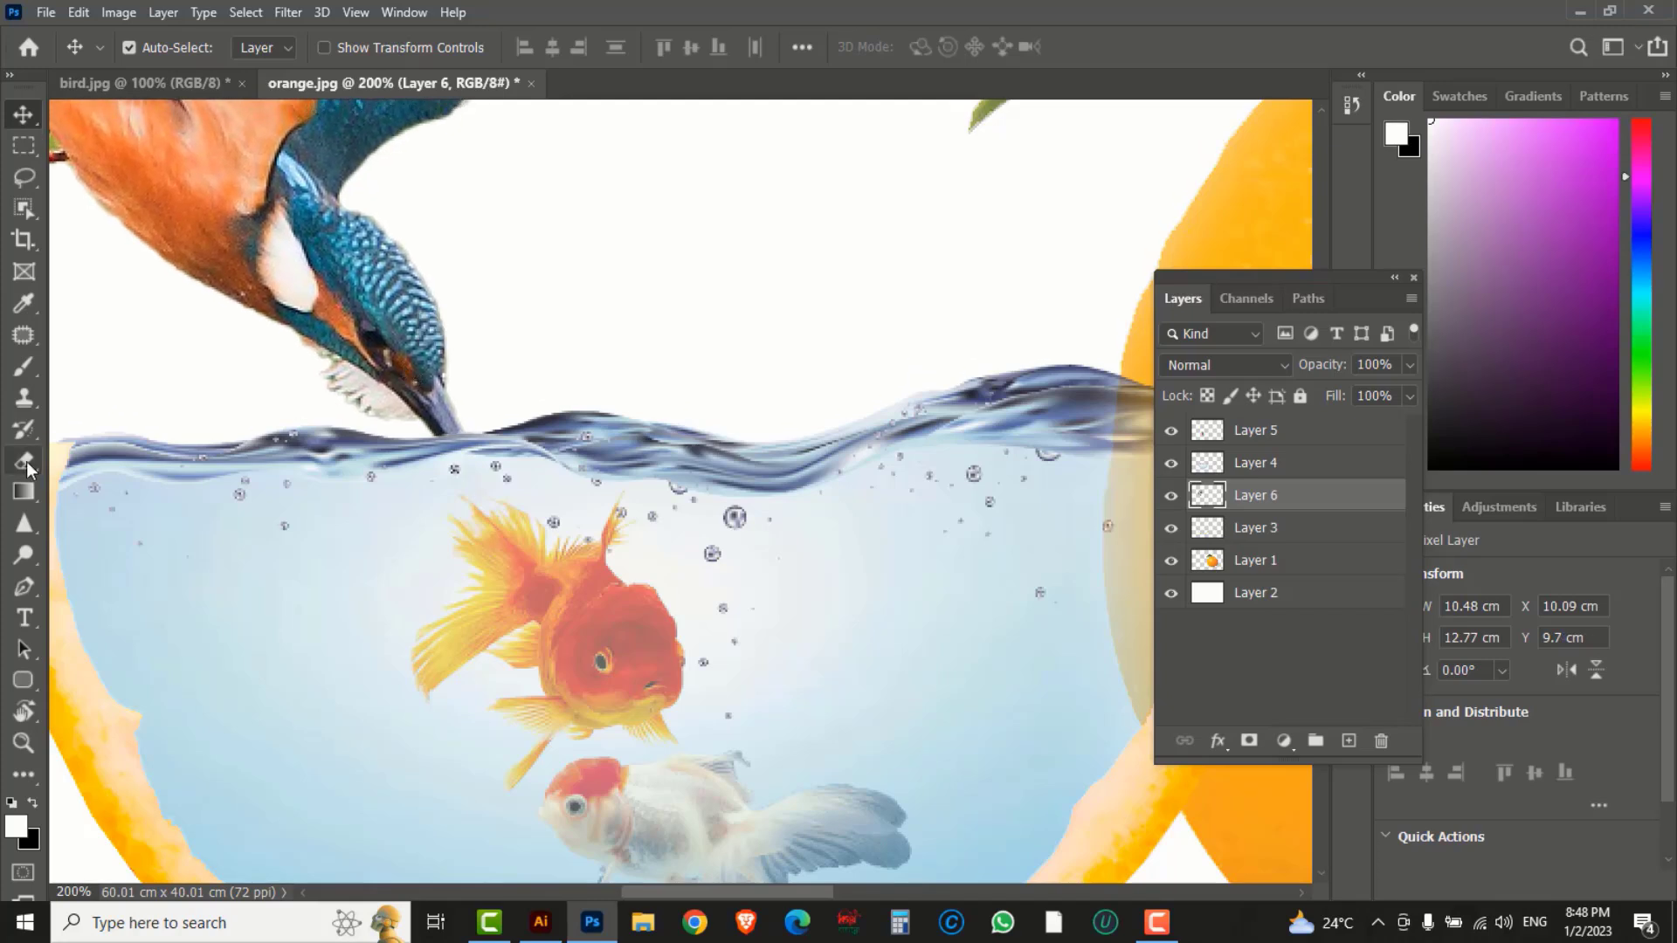
Erase the water on Layer 4 over the submerged beak with a 39 px Soft Round eraser, down to the red fish.
drag(26, 461, 126, 459)
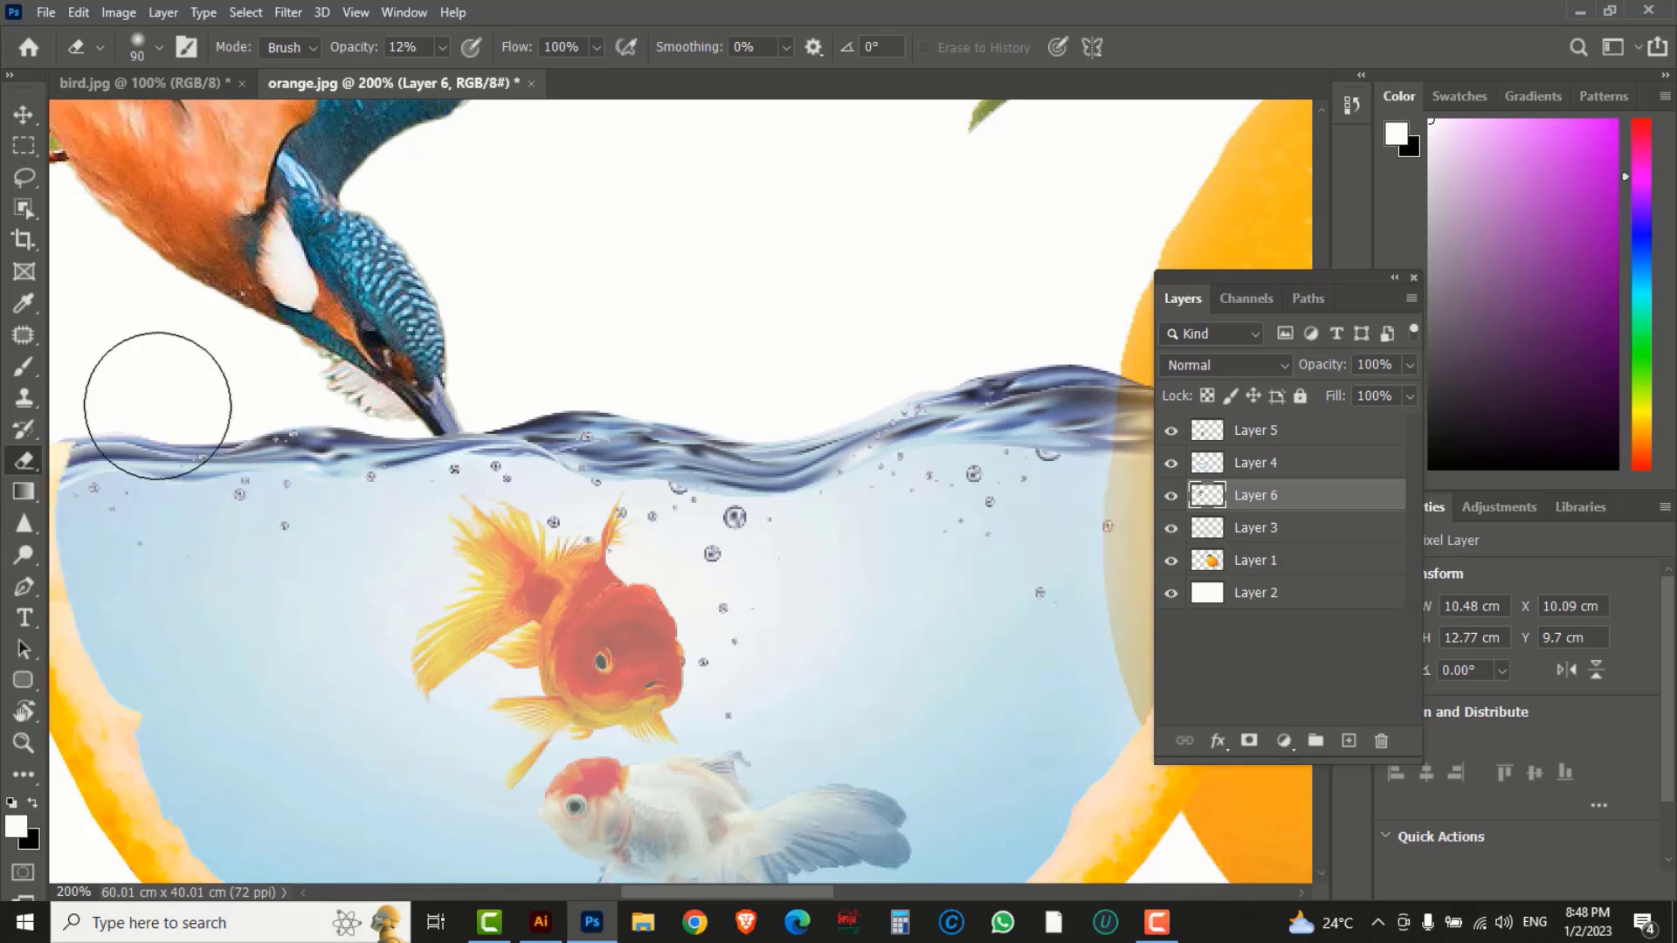
click(135, 44)
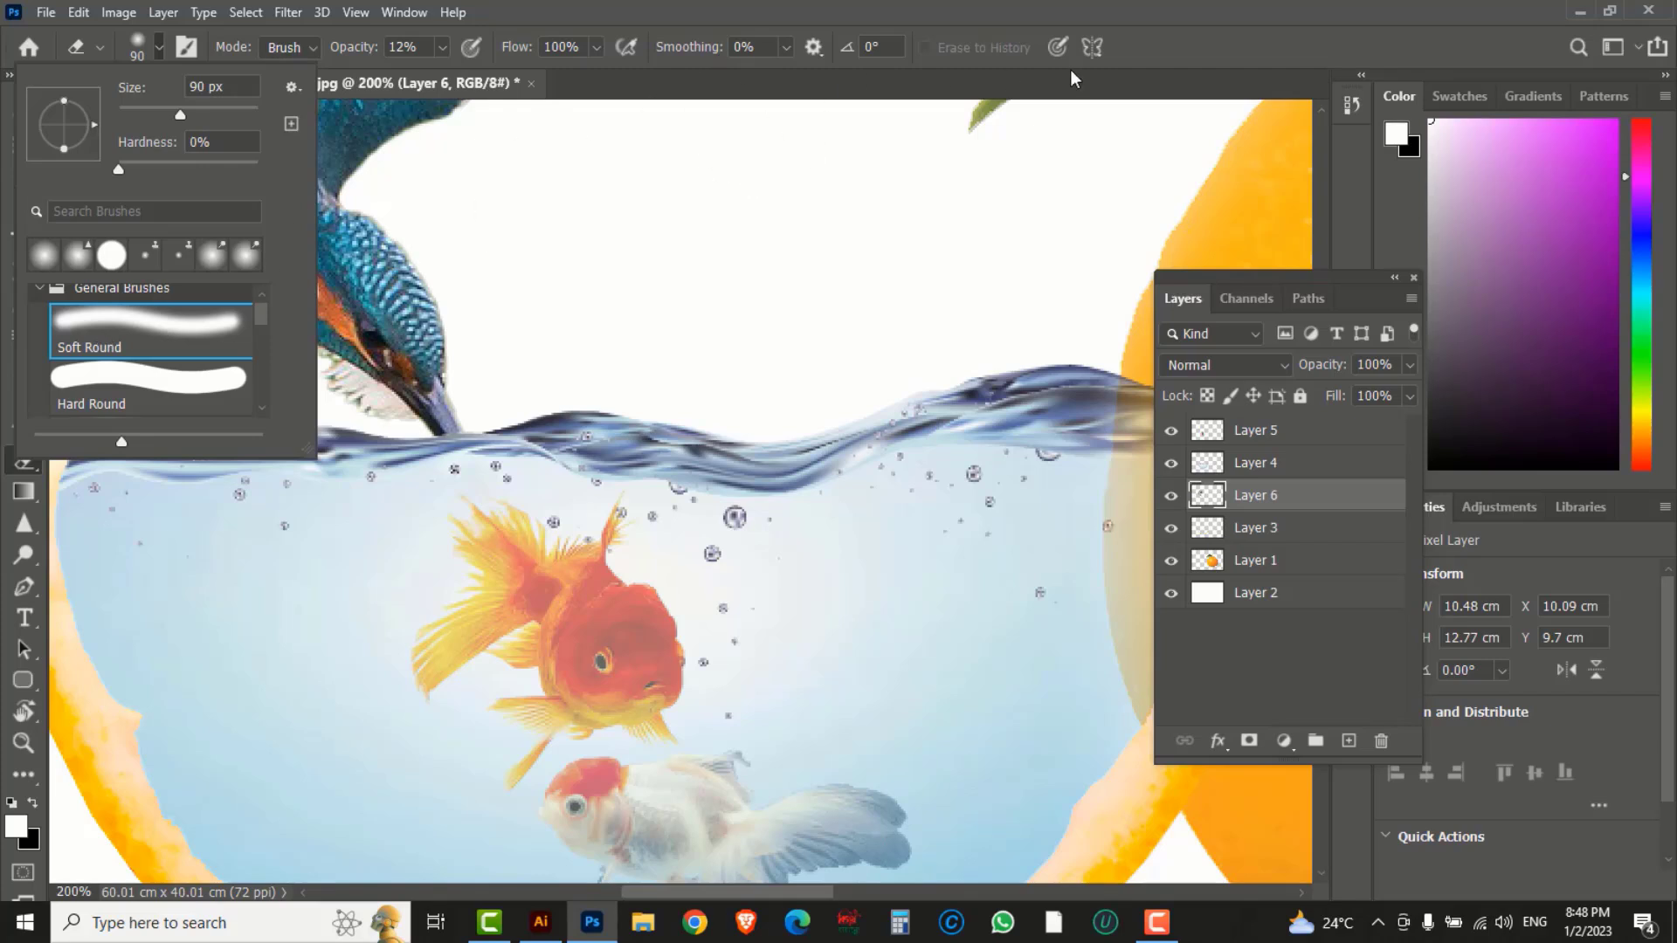
click(1204, 37)
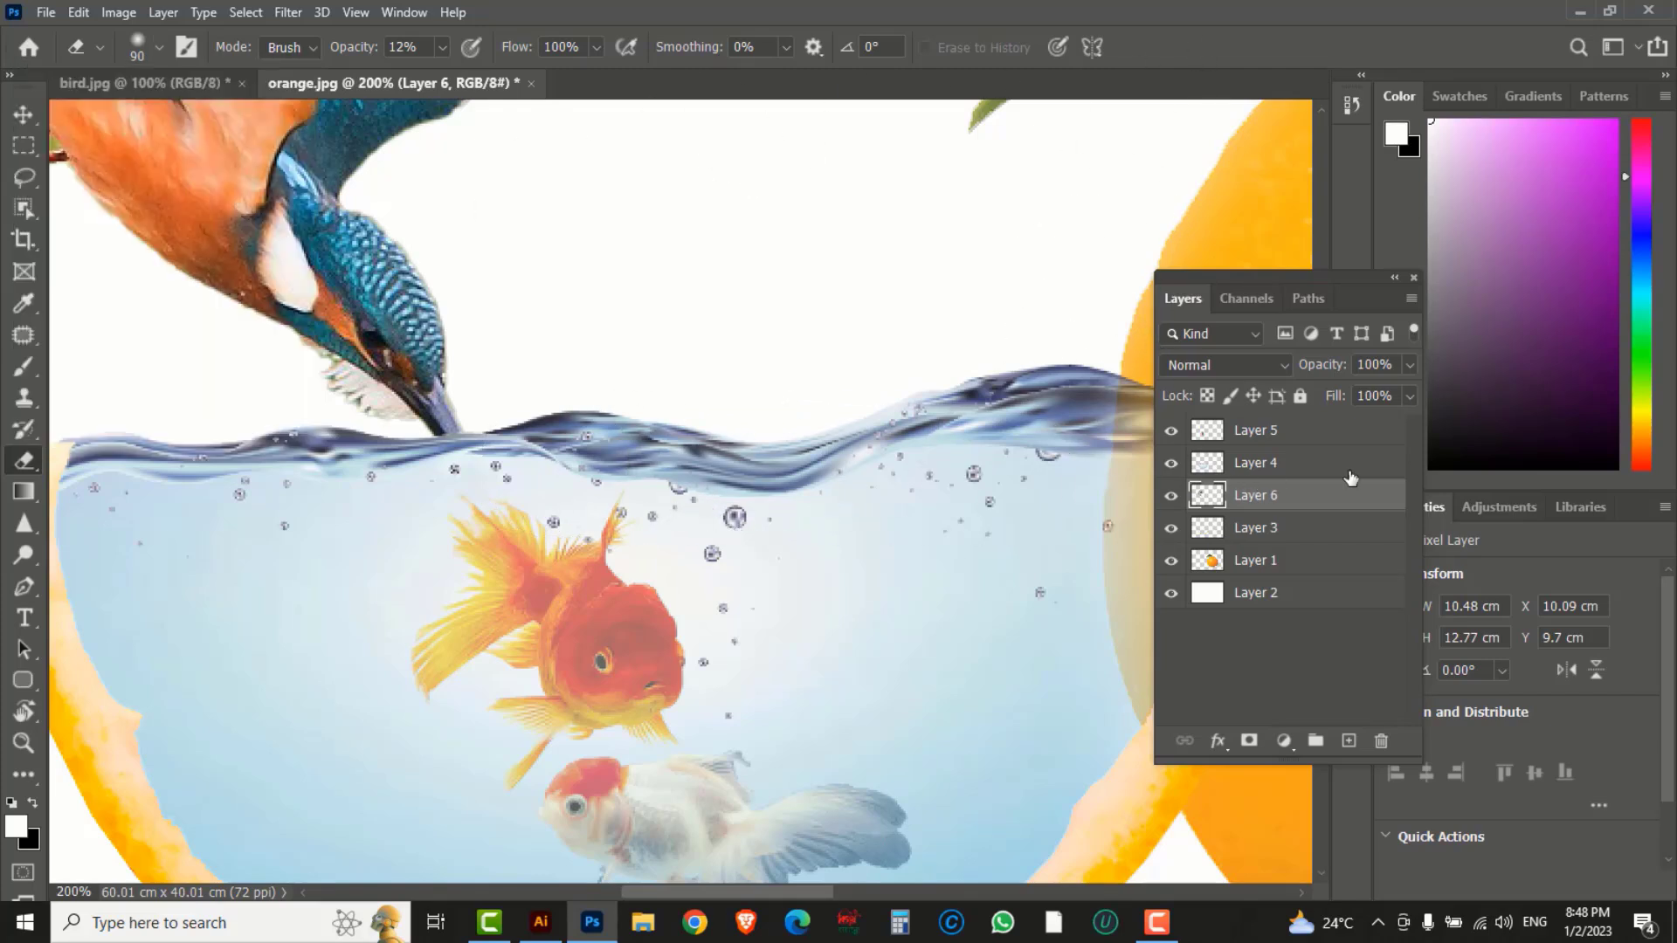
click(1258, 463)
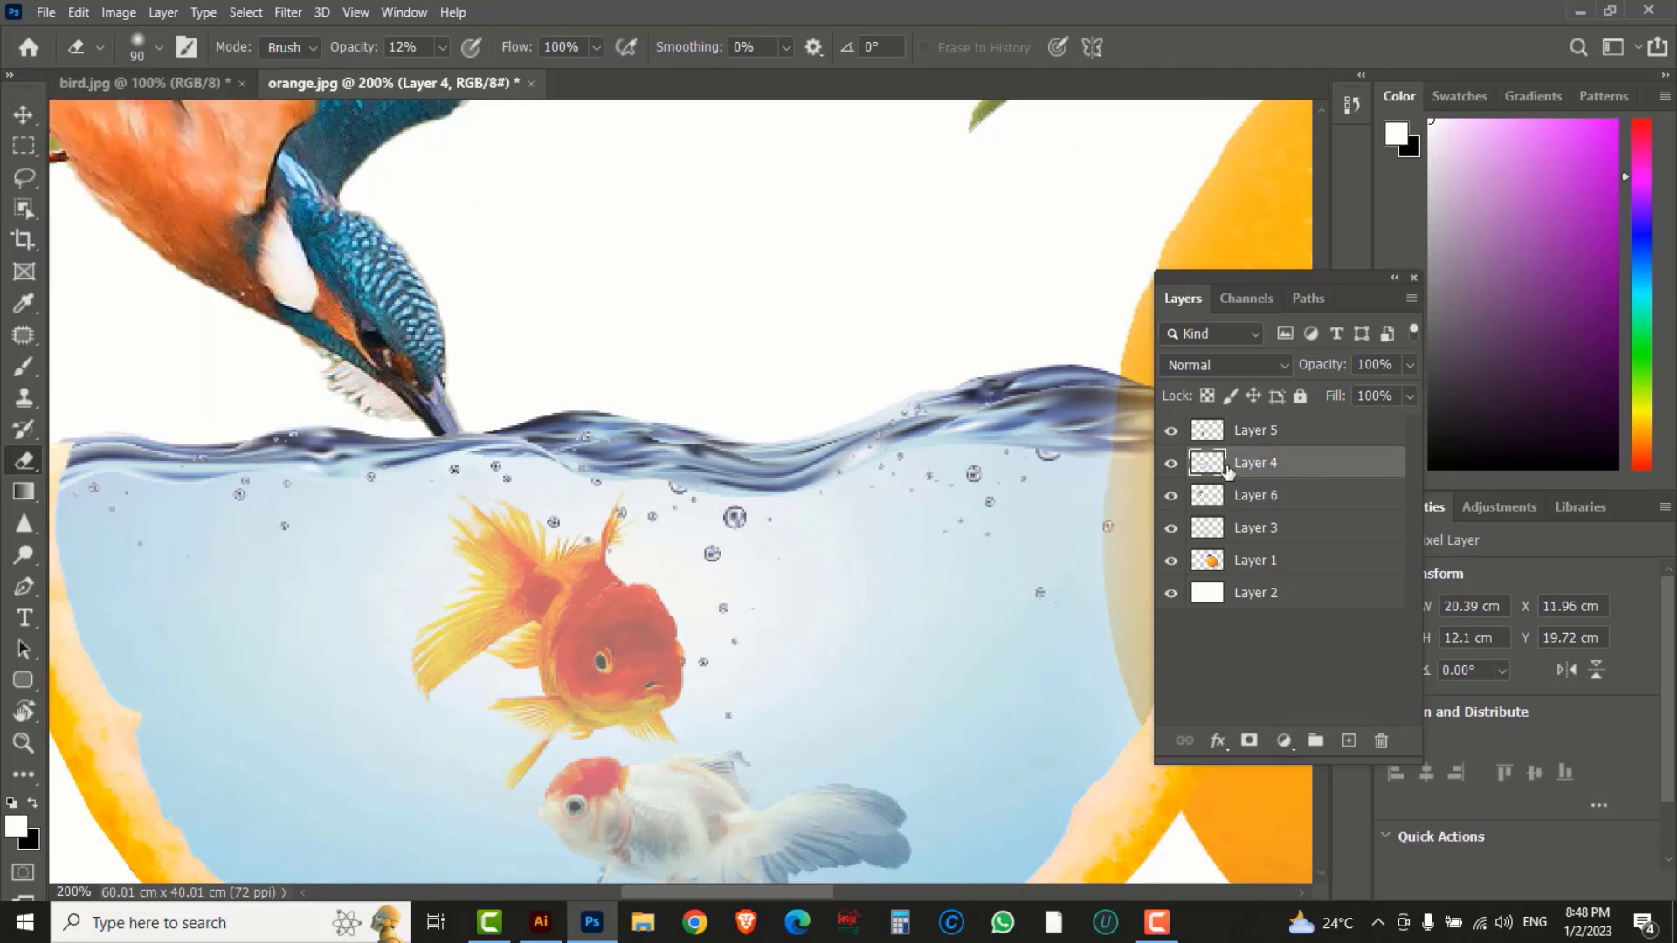
click(1171, 463)
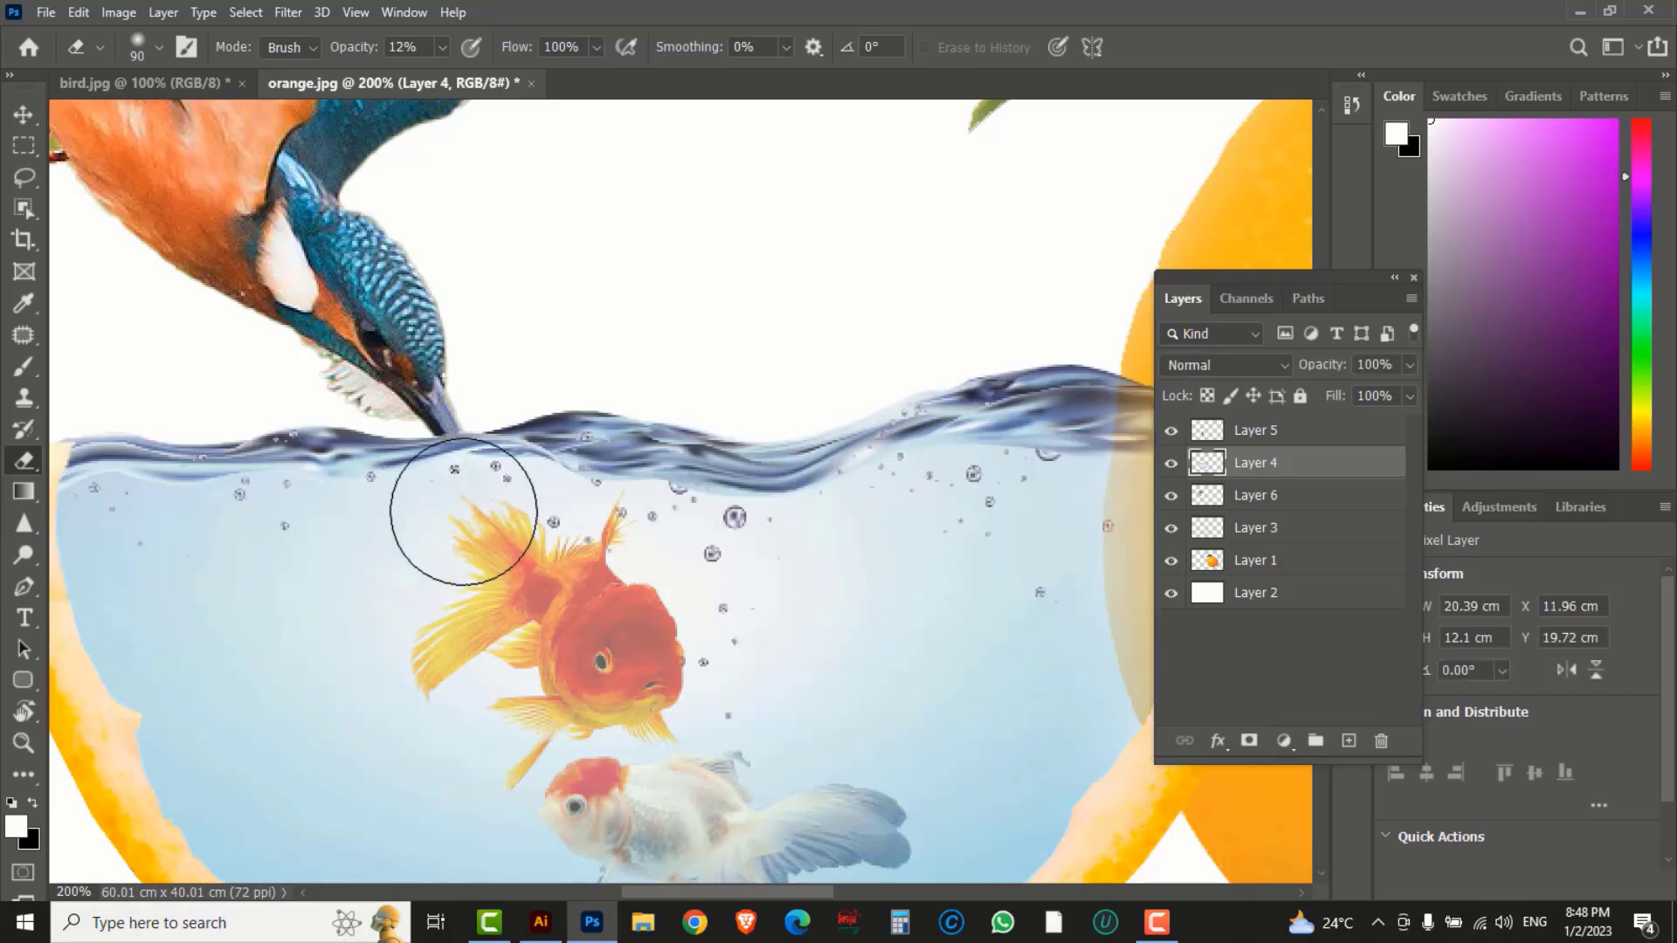
right_click(634, 330)
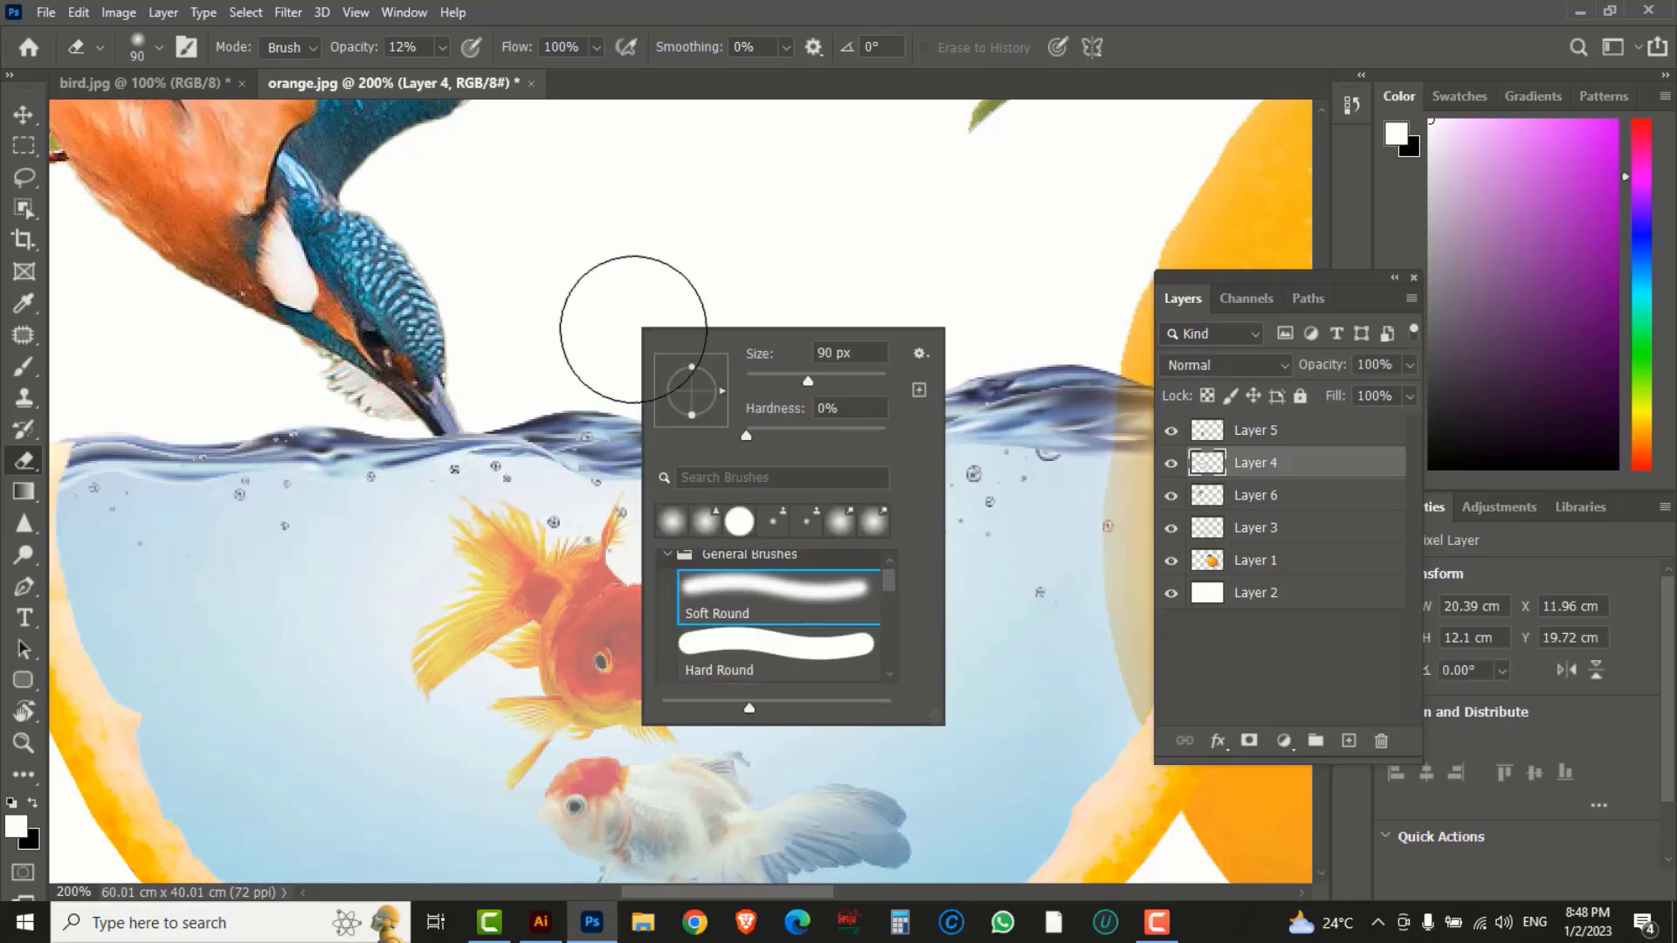
drag(805, 383, 771, 377)
key(Return)
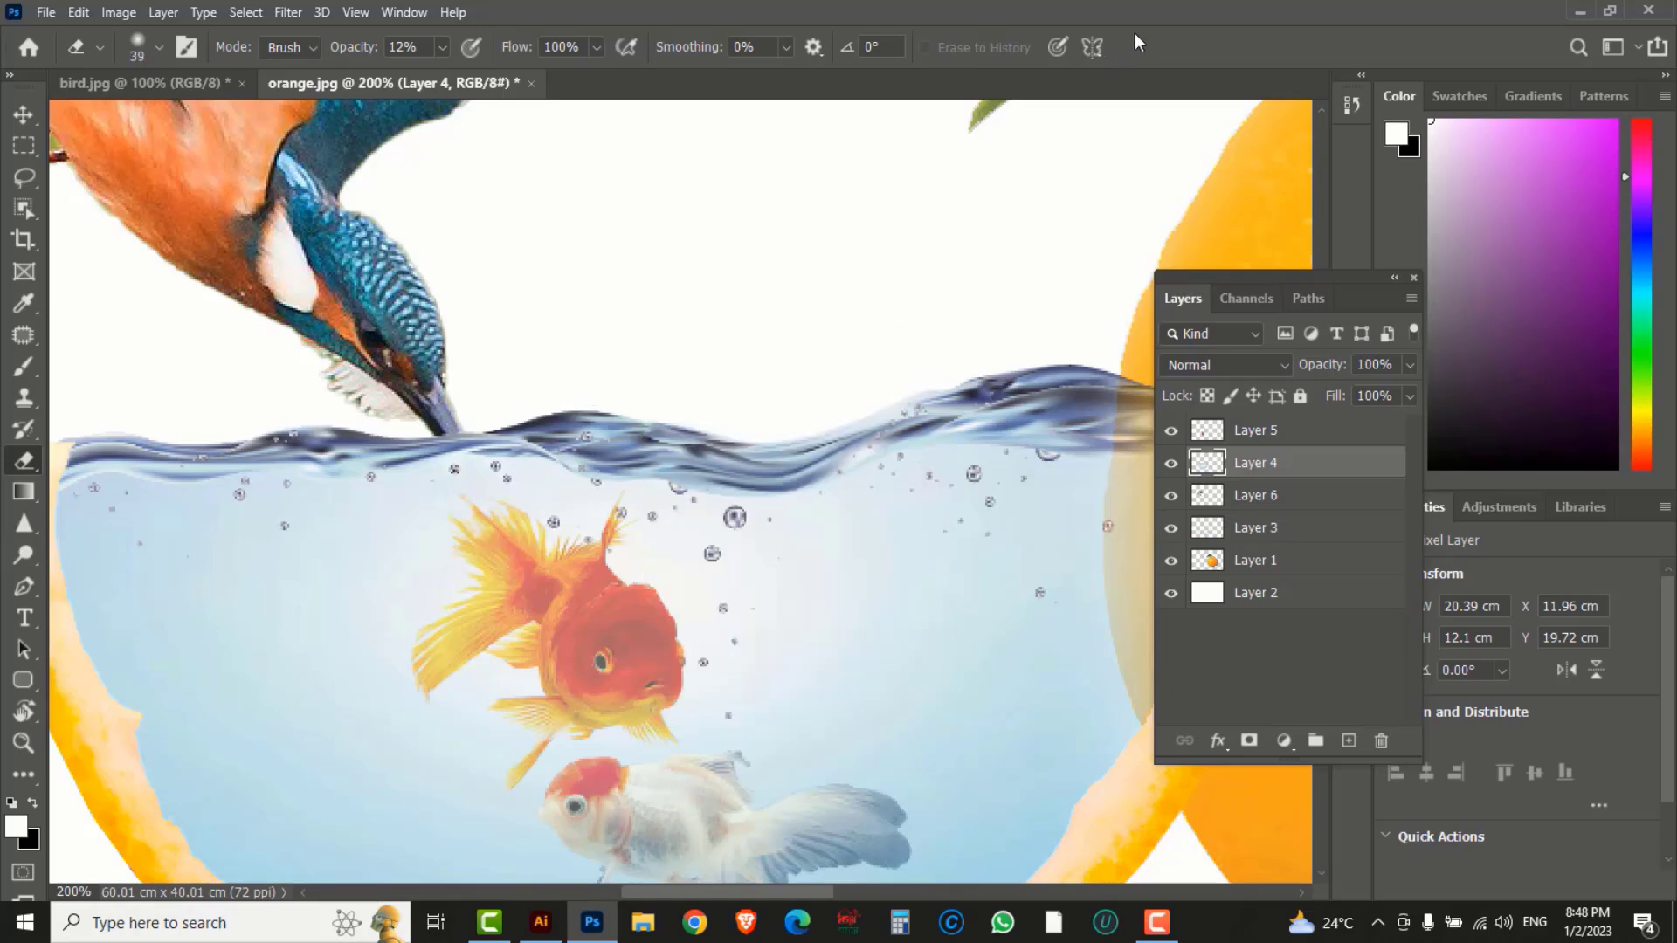
mouse_move(458, 441)
mouse_down()
mouse_move(507, 541)
mouse_move(472, 471)
mouse_up()
mouse_move(532, 604)
mouse_down()
mouse_move(459, 443)
mouse_move(544, 599)
mouse_move(444, 417)
mouse_move(477, 424)
mouse_up()
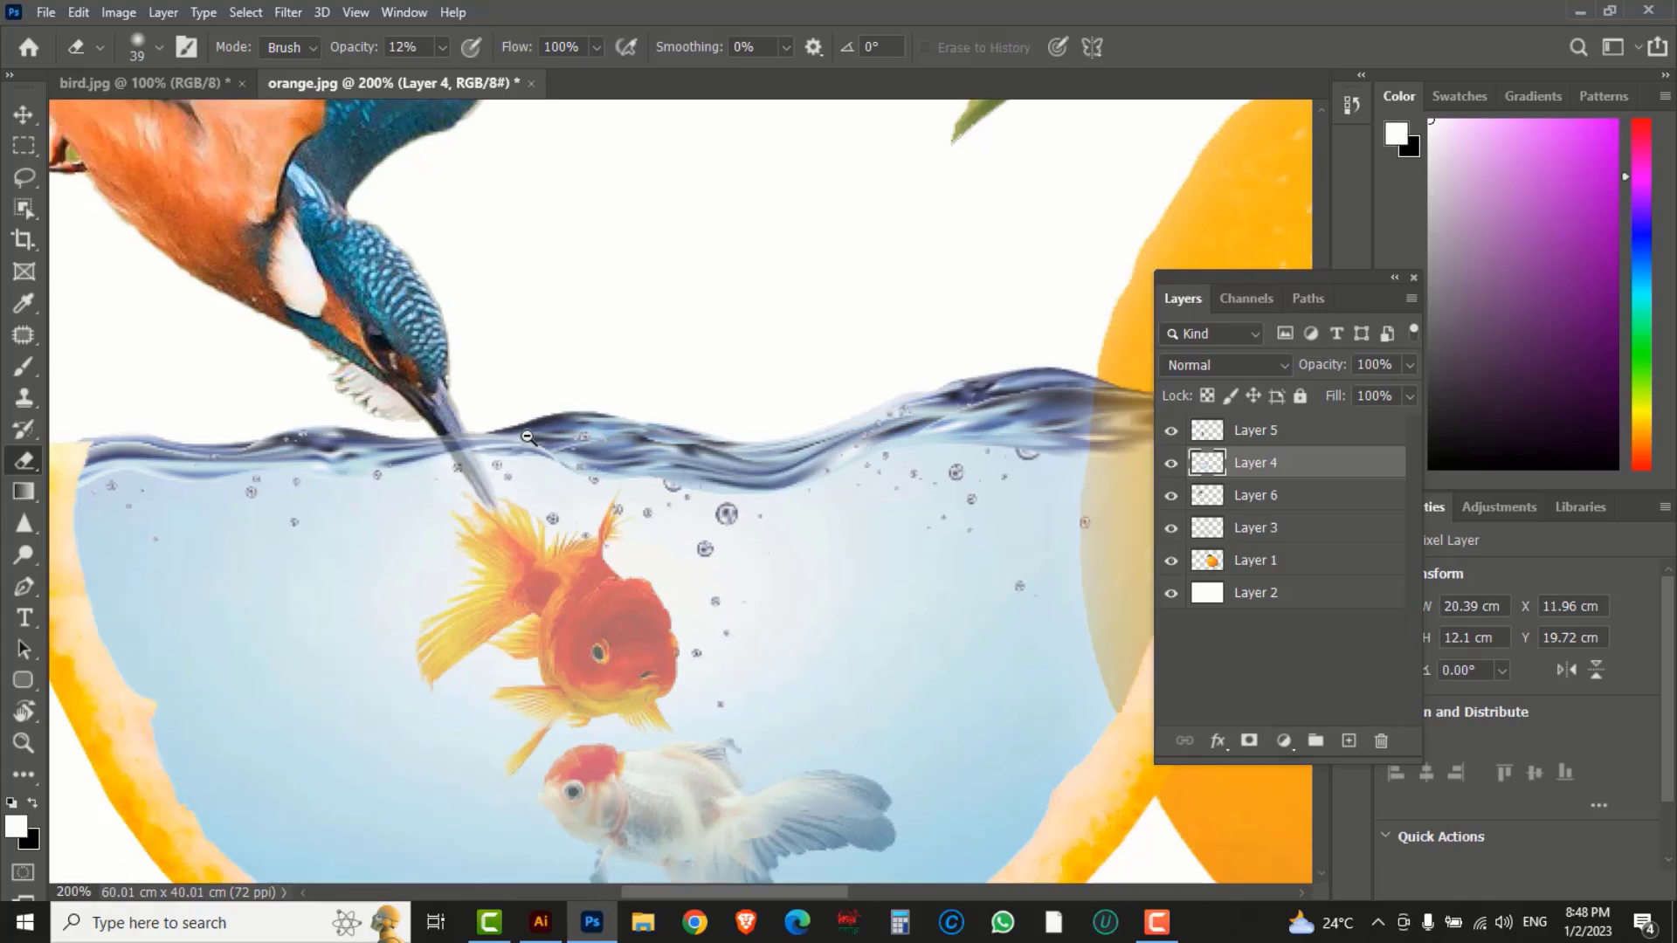
Move the bird slightly up and left with the Move tool, keeping its beak in the water.
key(ctrl+minus)
key(ctrl+minus)
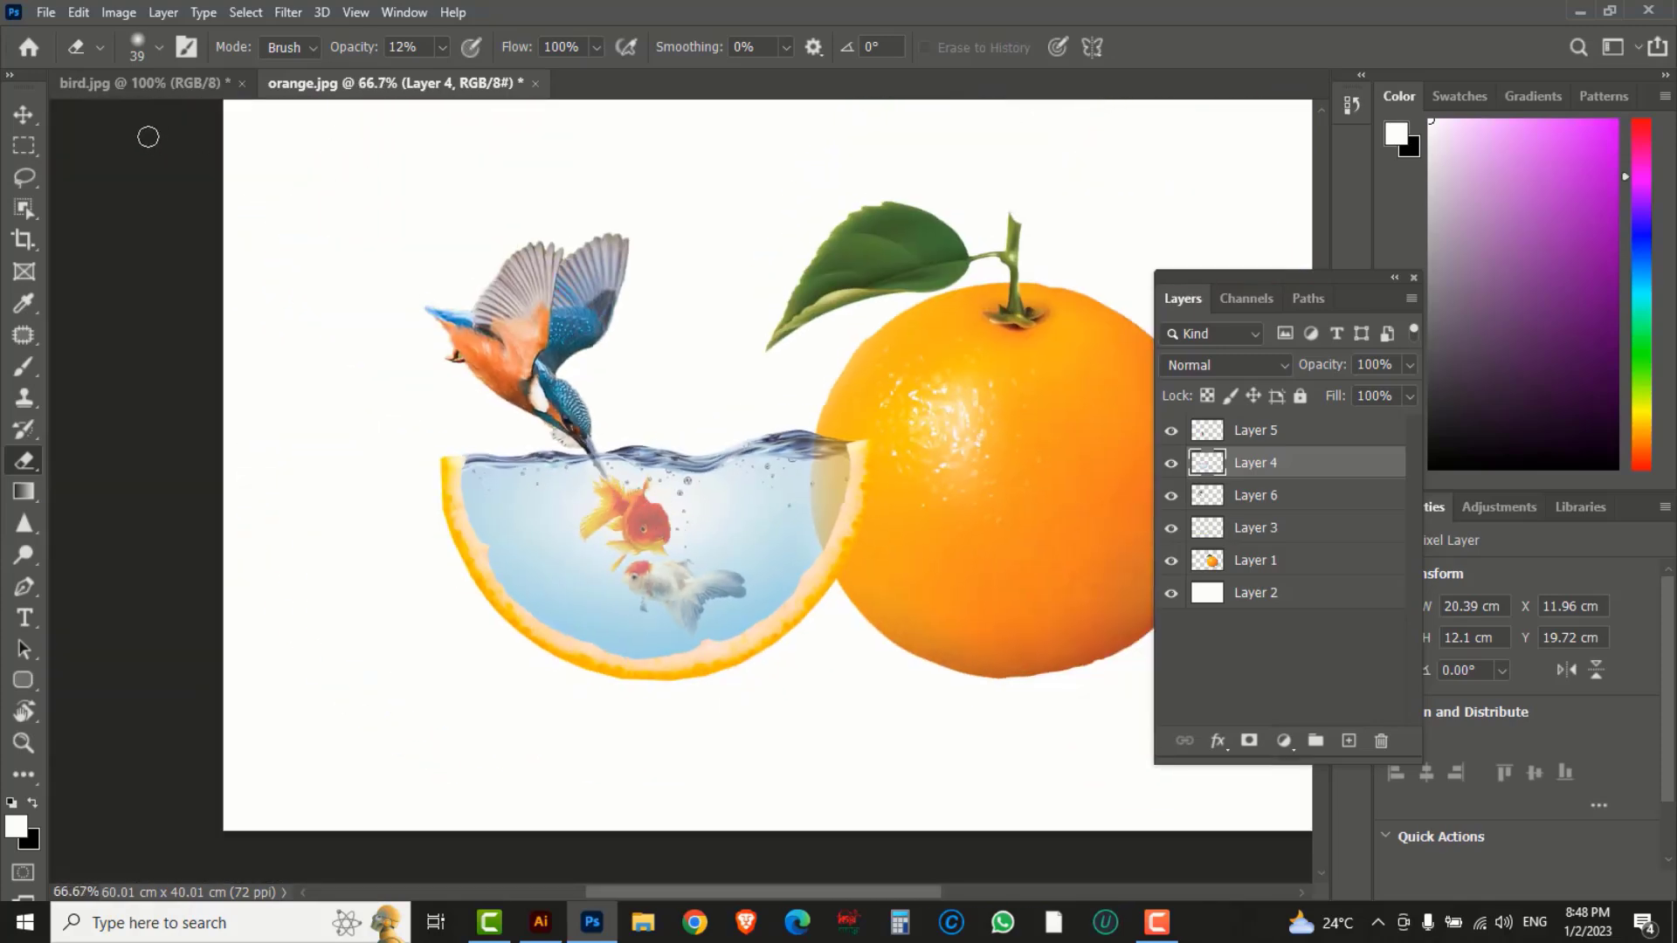
click(24, 114)
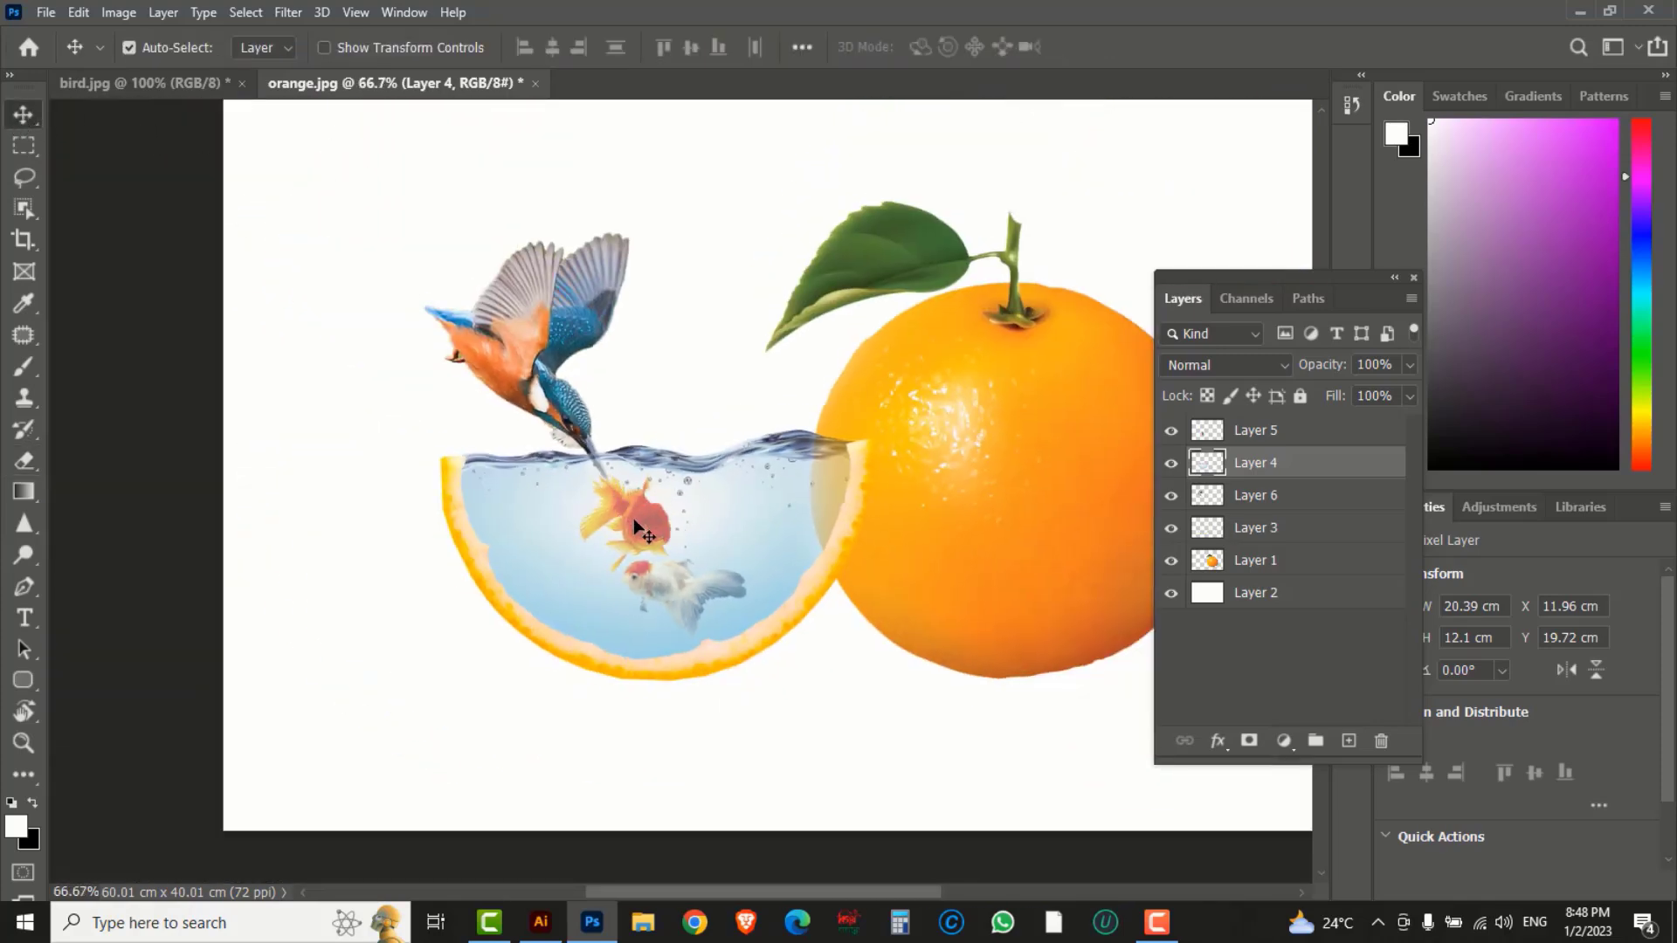
drag(566, 419, 562, 405)
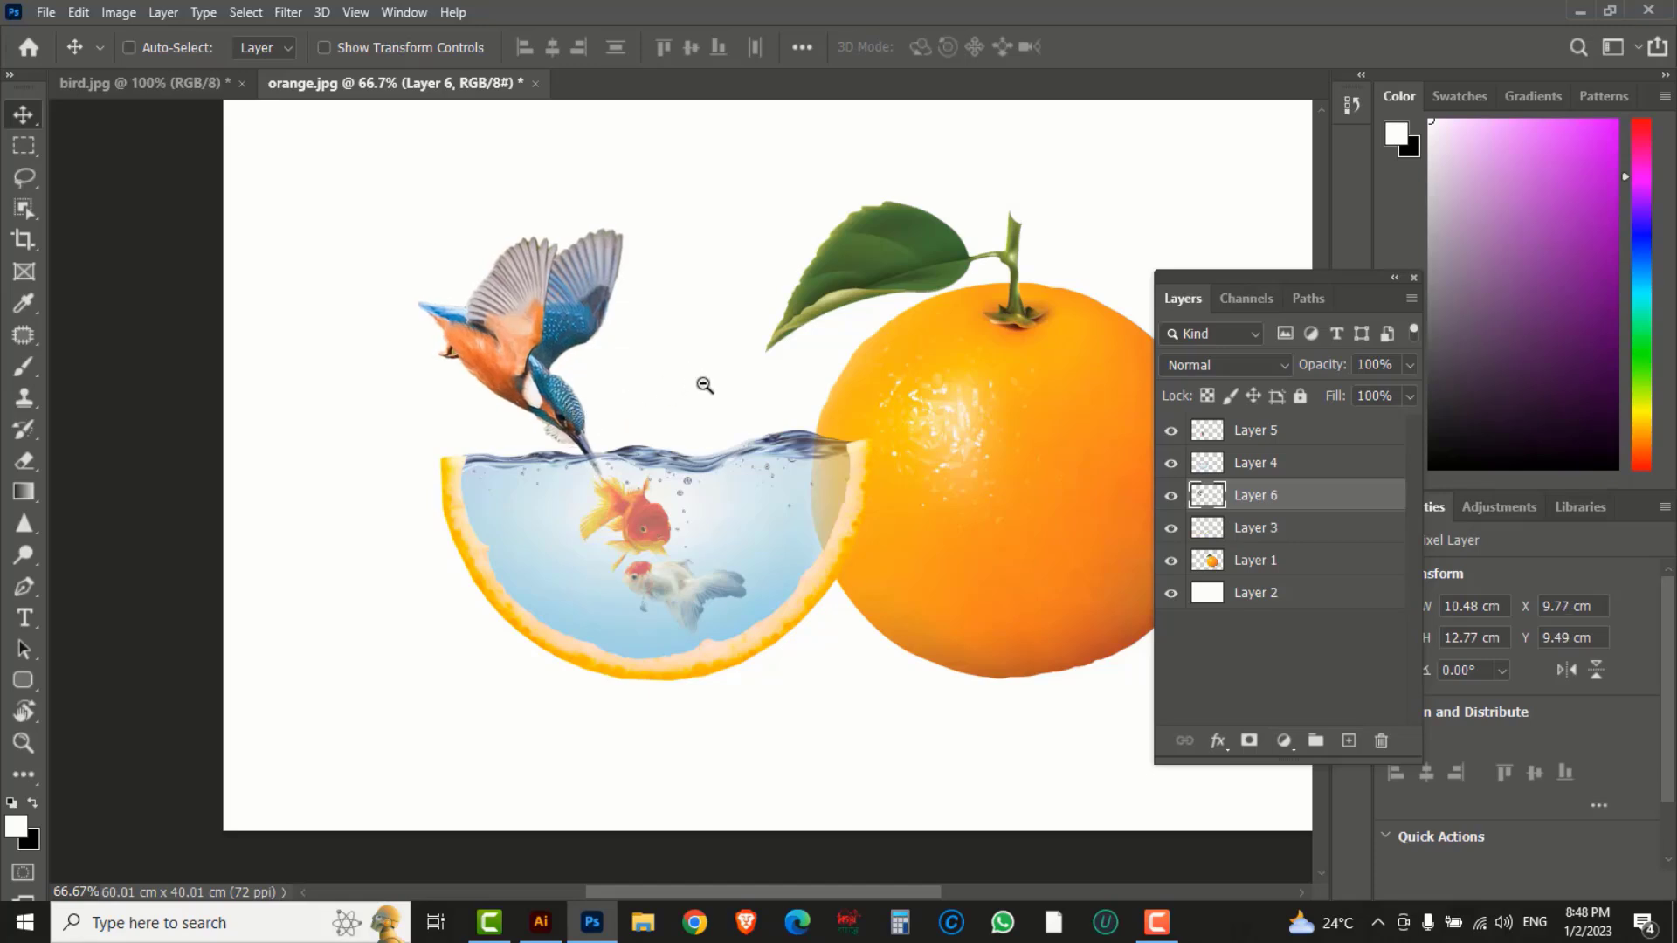
Set the foreground colour to black (000000) and paint one soft 400 px brush dab at the orange's base on a new layer.
drag(986, 504, 806, 465)
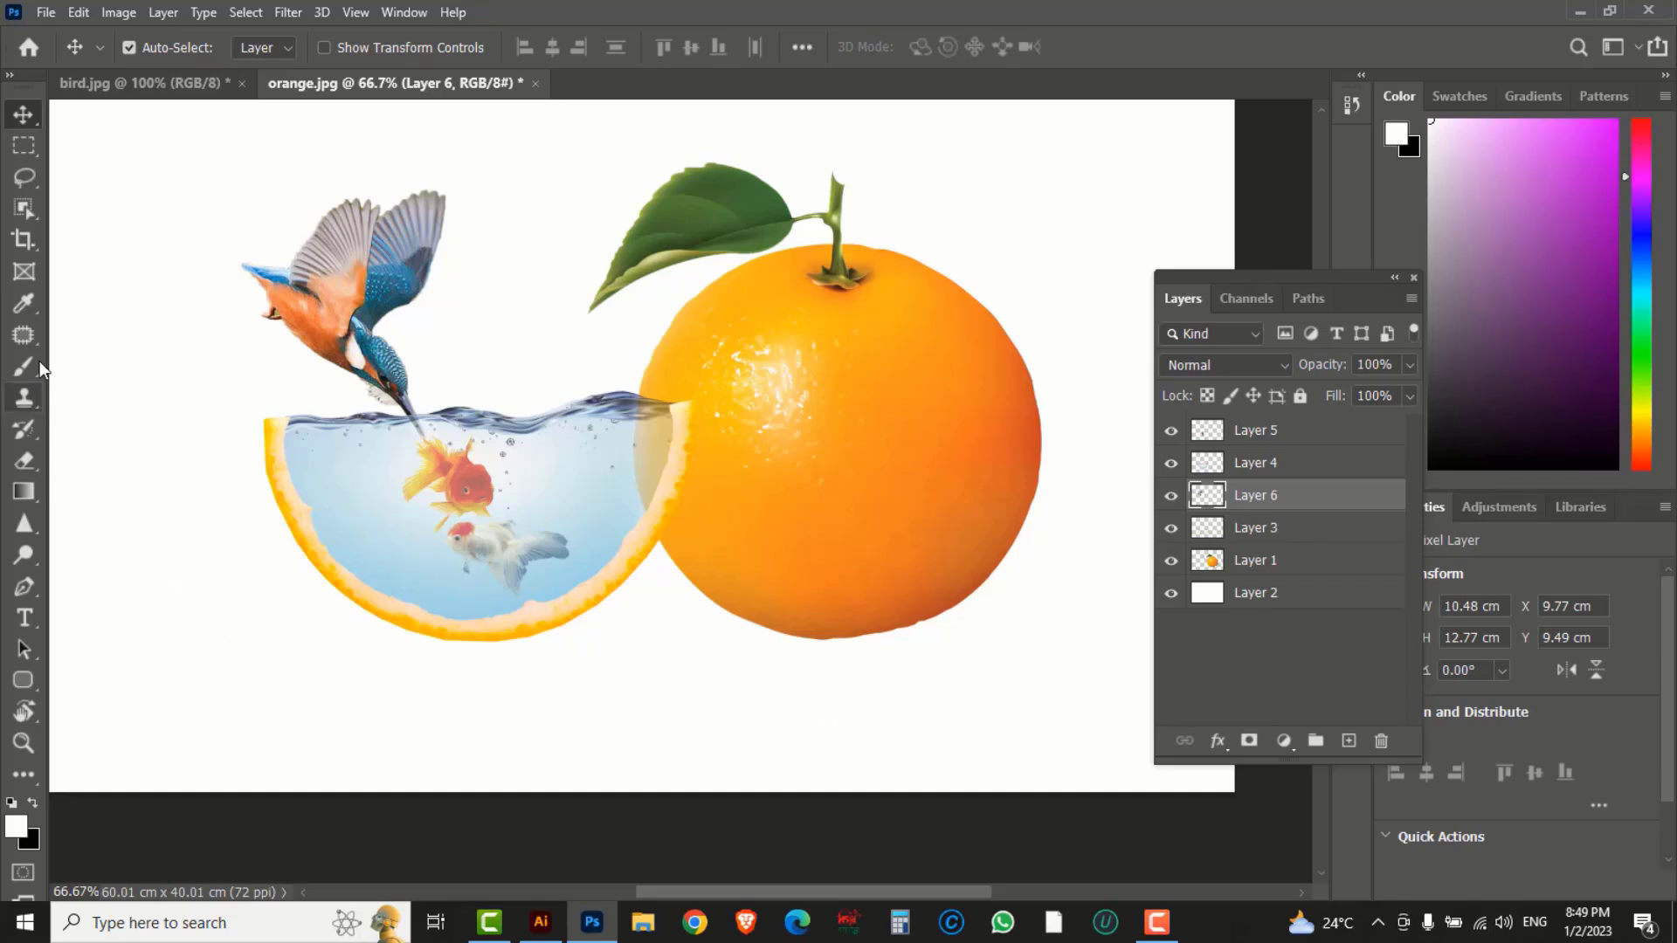
click(15, 376)
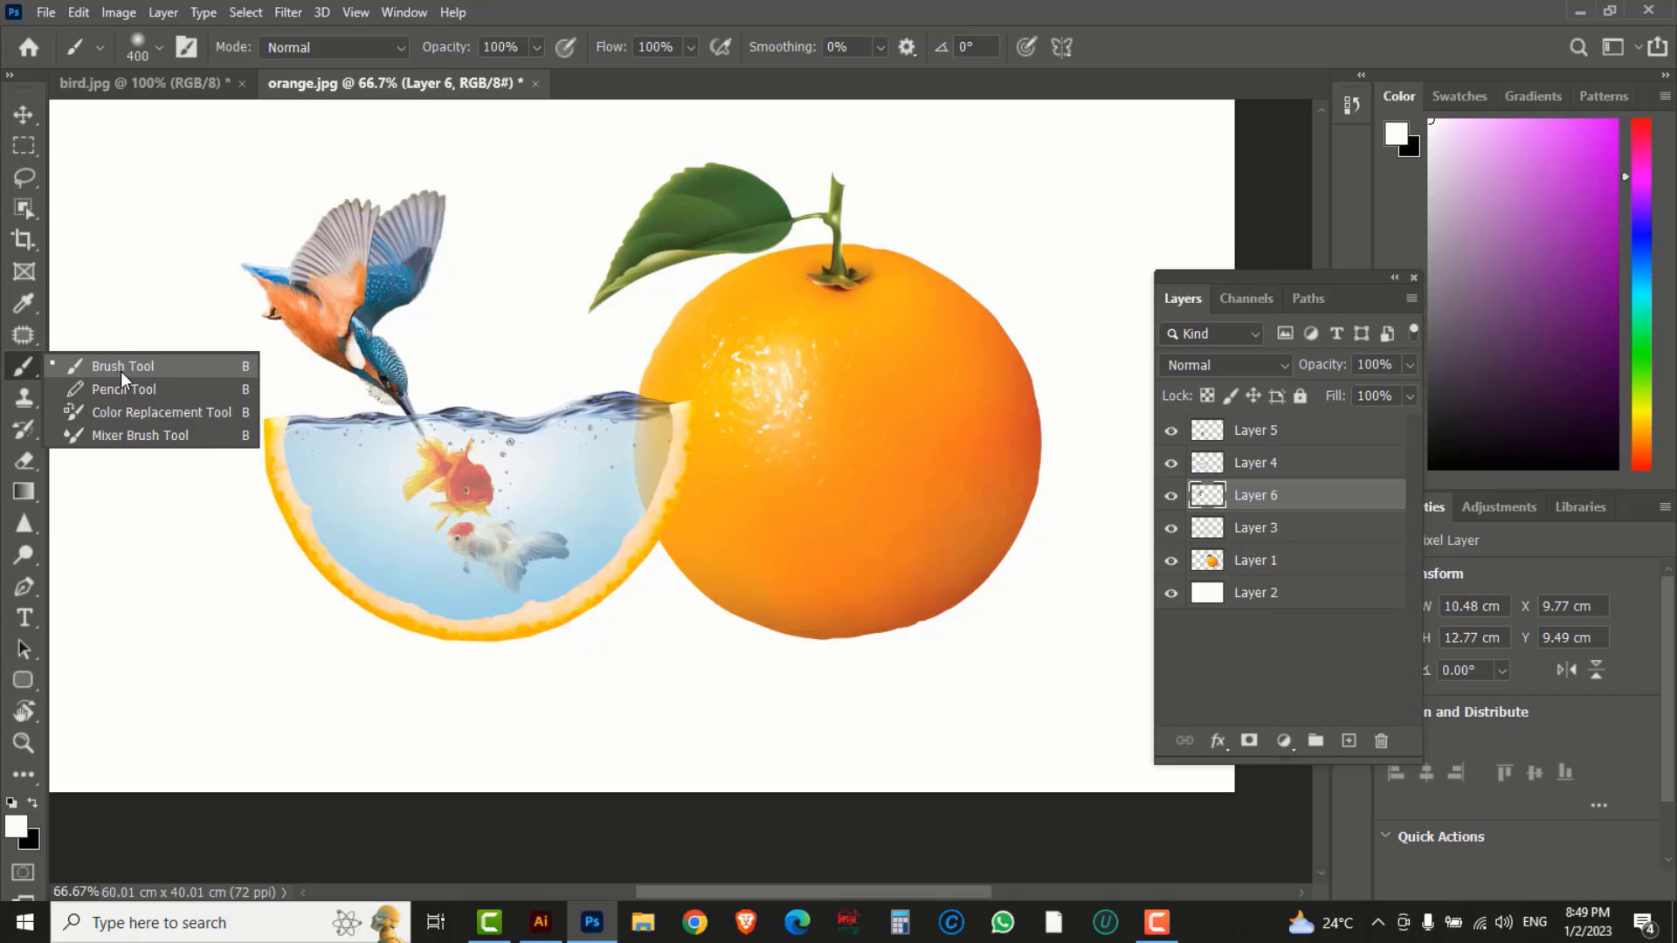
click(123, 367)
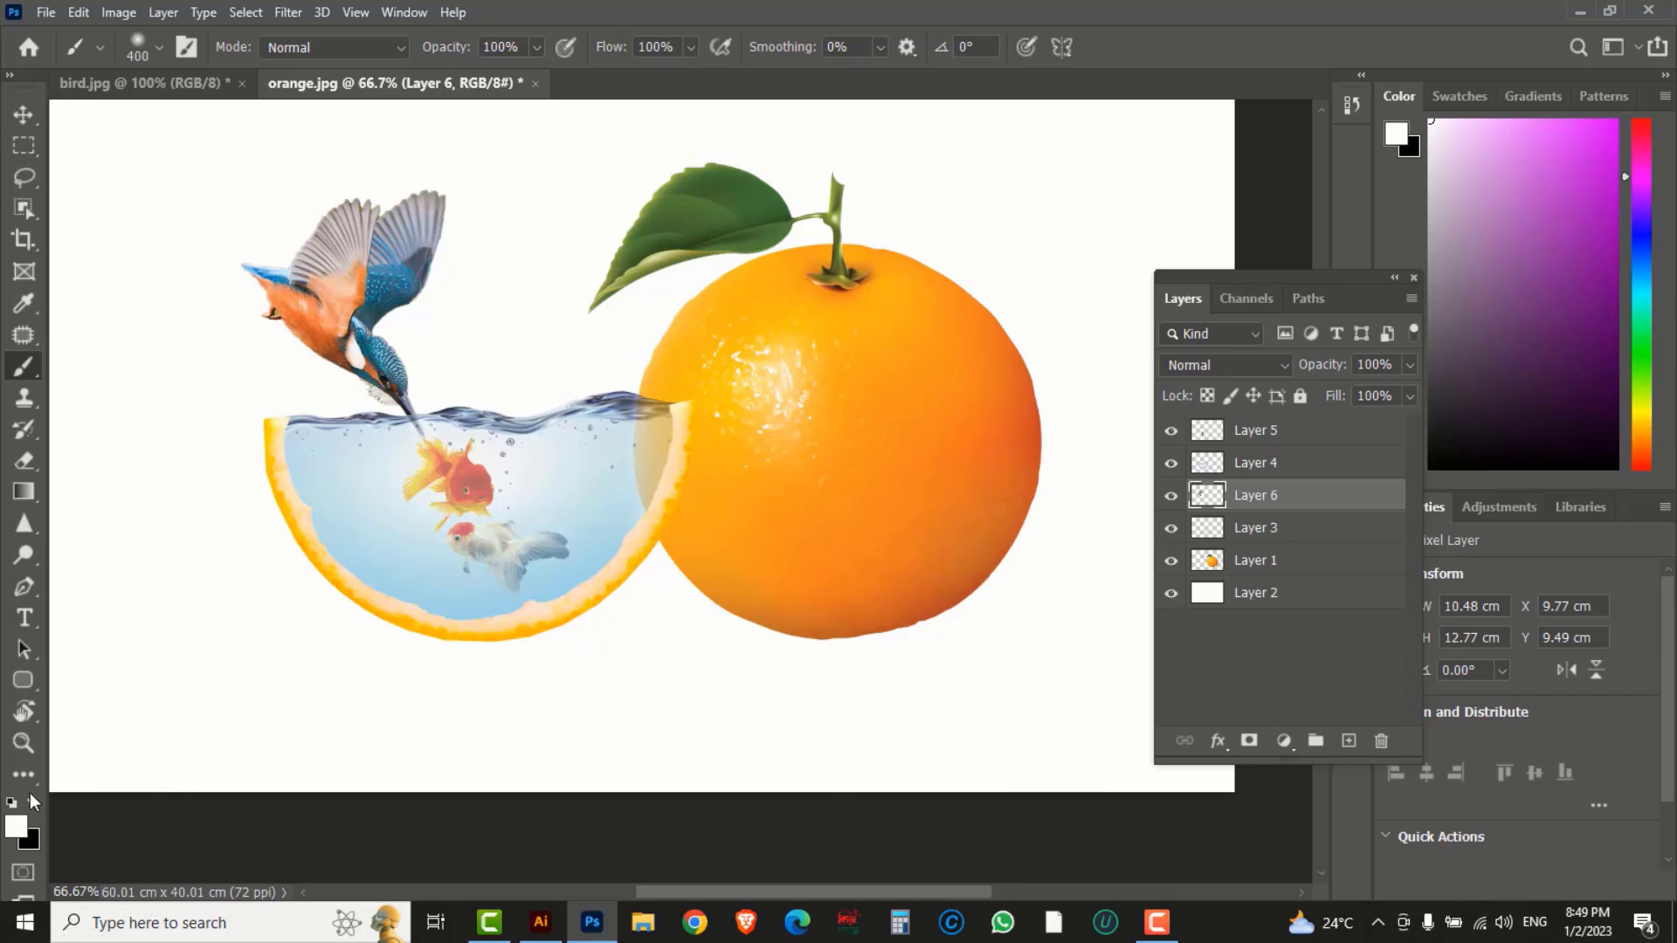
click(16, 828)
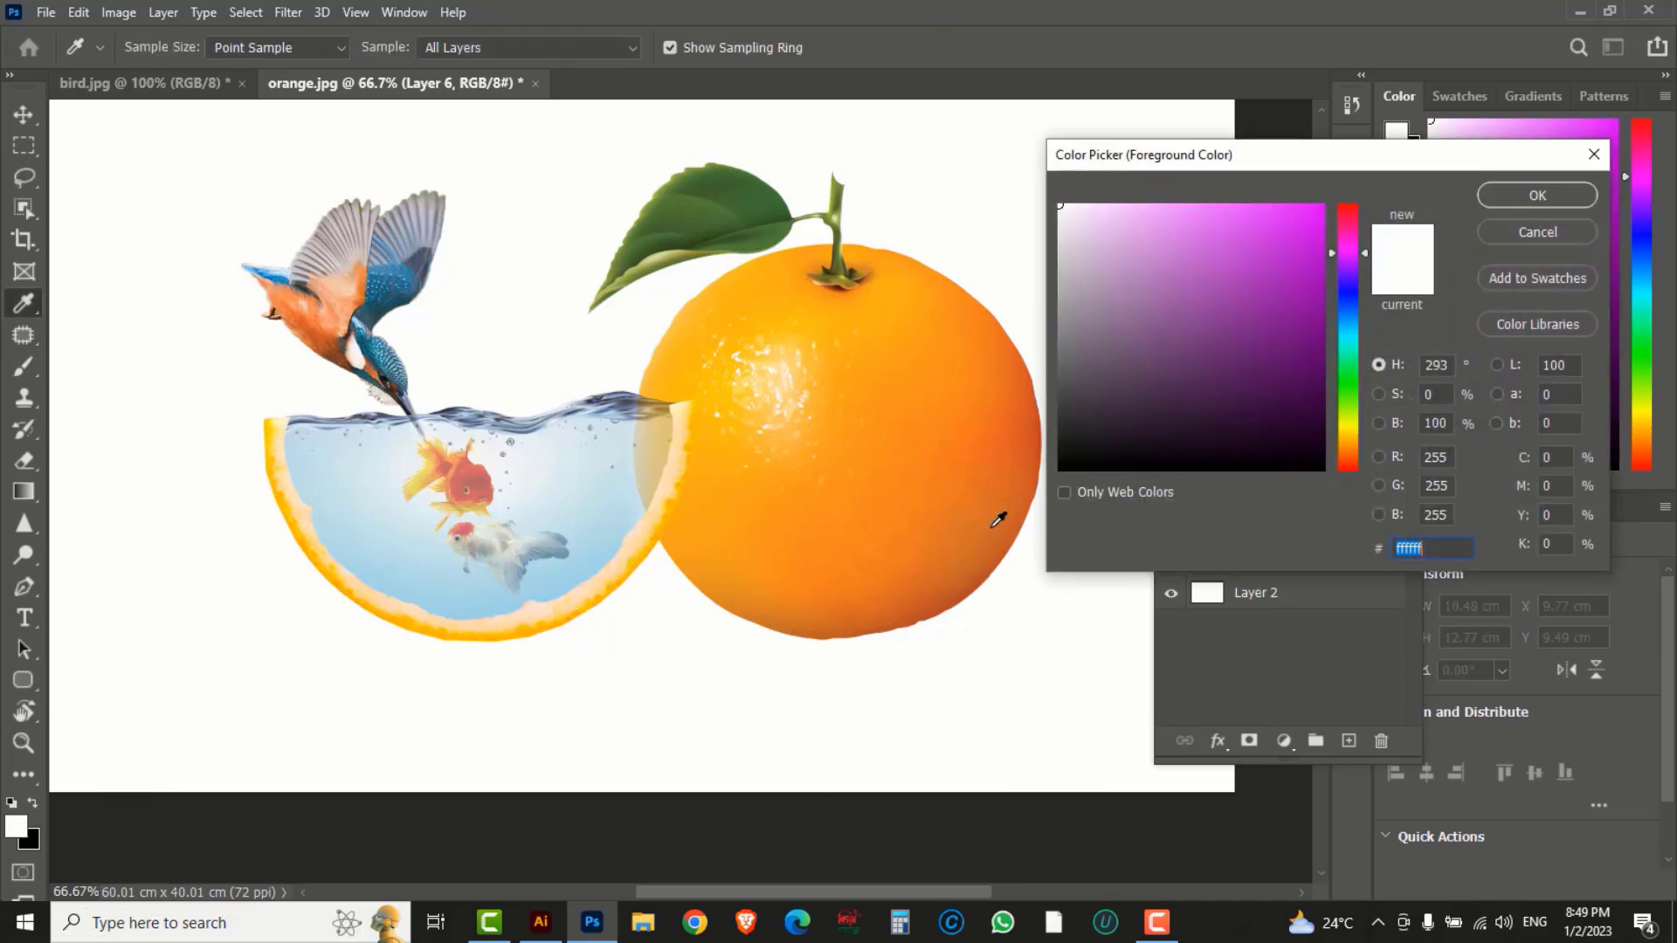
text(000000)
click(1535, 196)
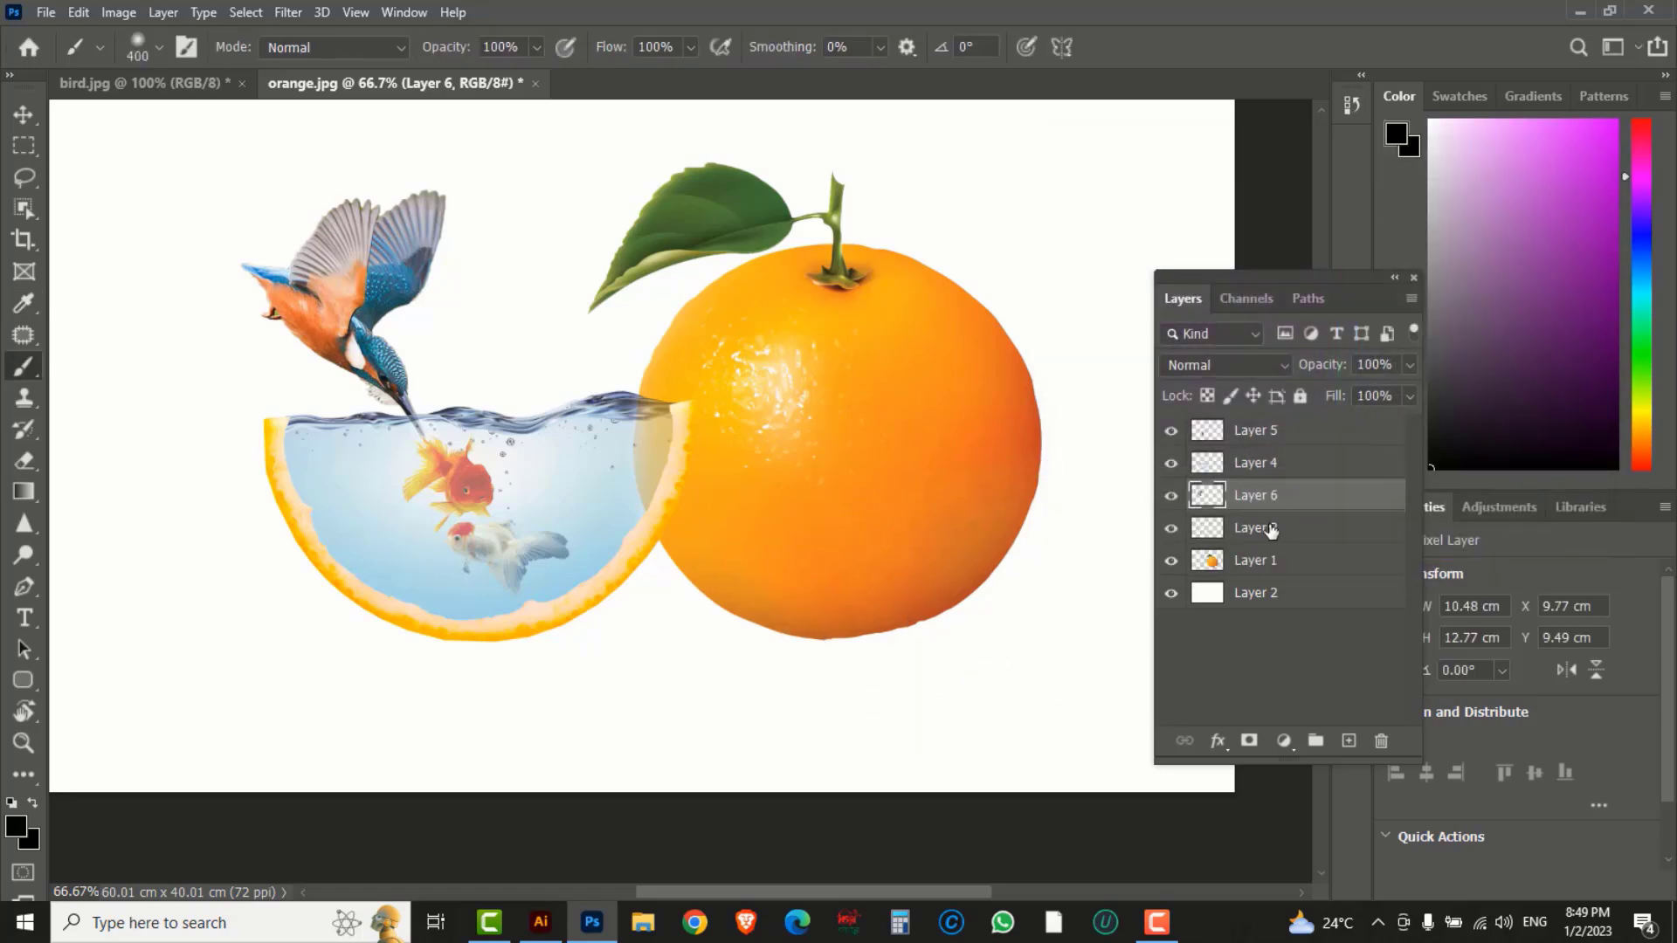
click(1346, 741)
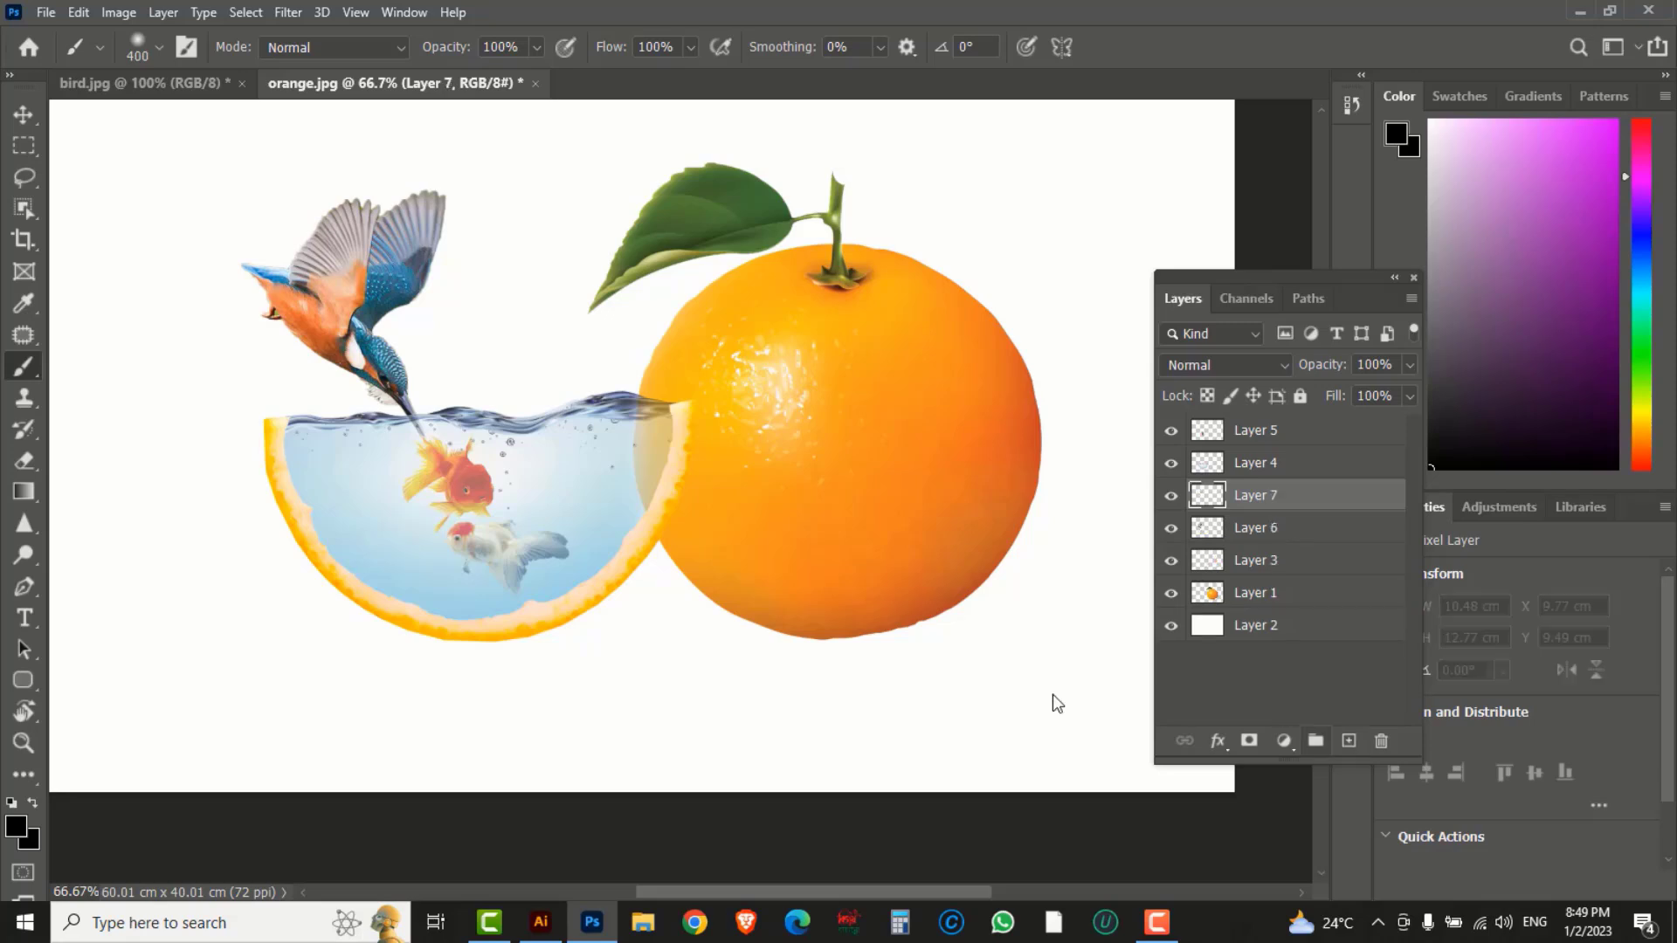
click(821, 625)
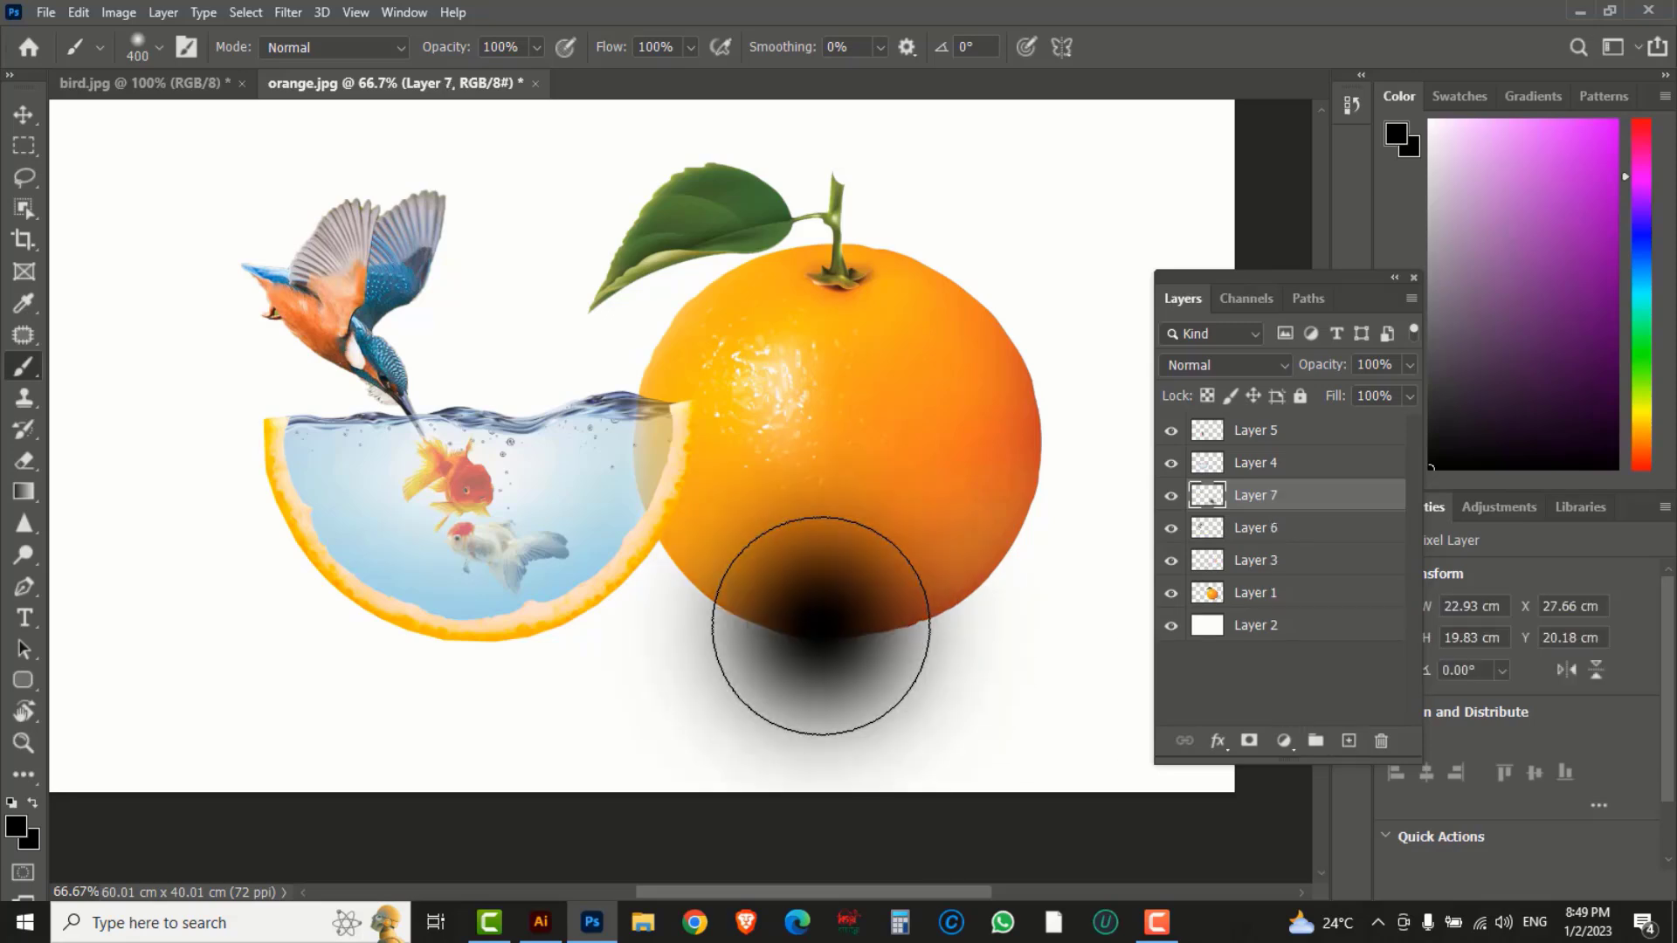
Flatten the black dab to about 31% height with Free Transform, centre it at the orange's base, and move Layer 7 below Layer 1.
key(ctrl+t)
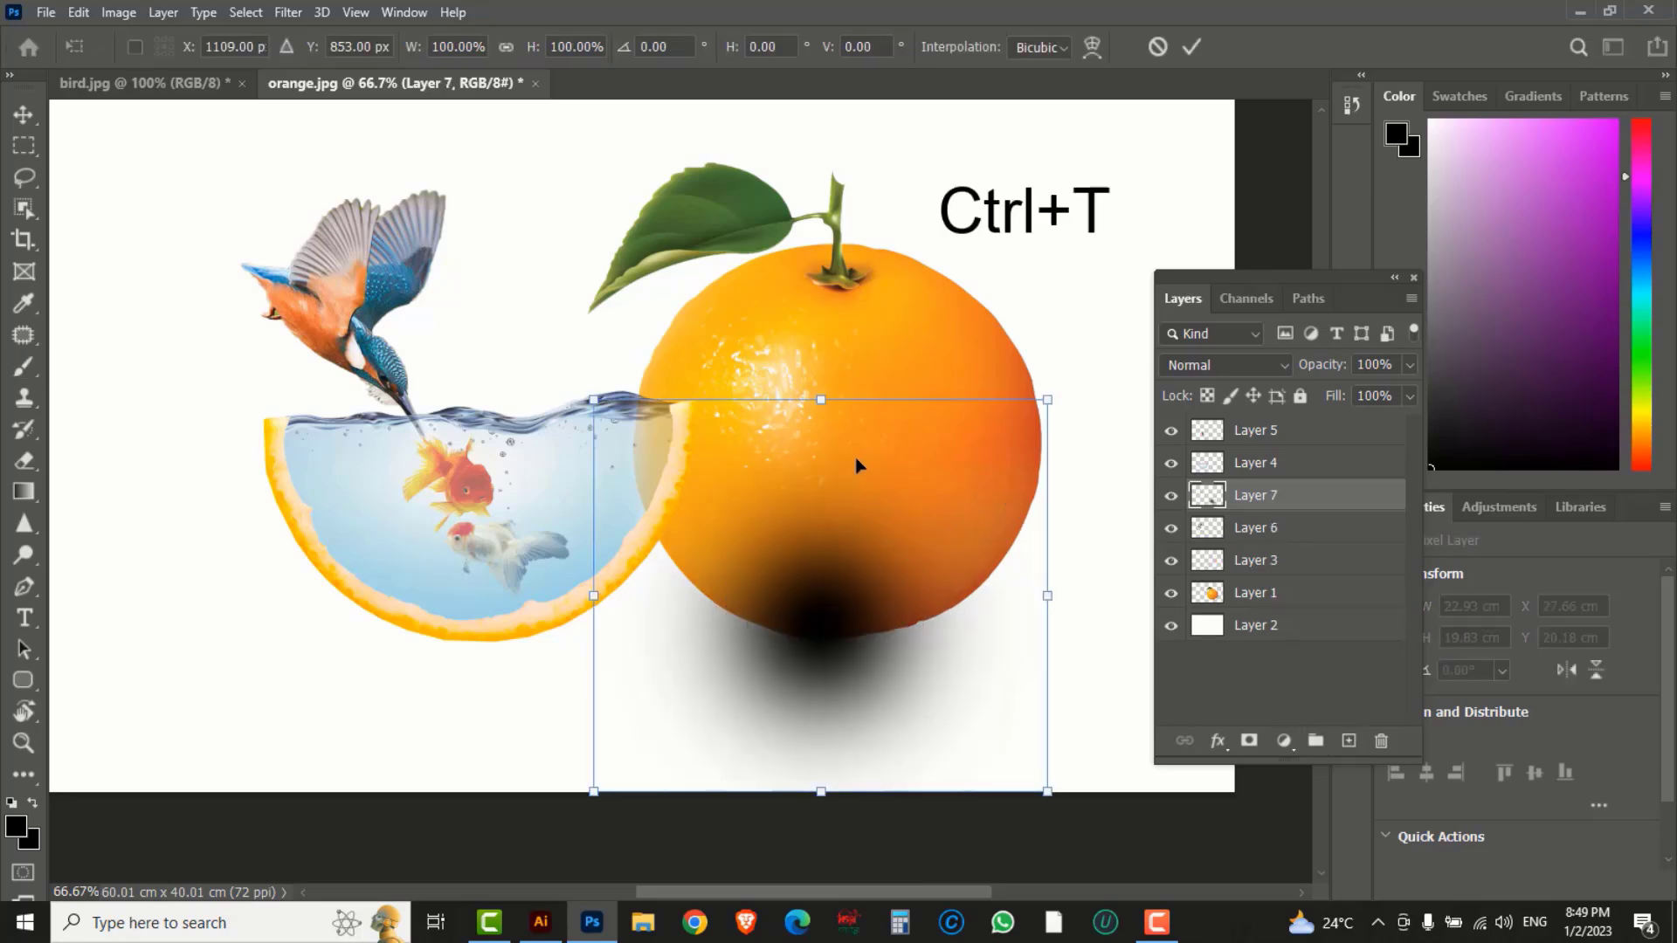
drag(822, 403, 812, 539)
drag(848, 596, 855, 627)
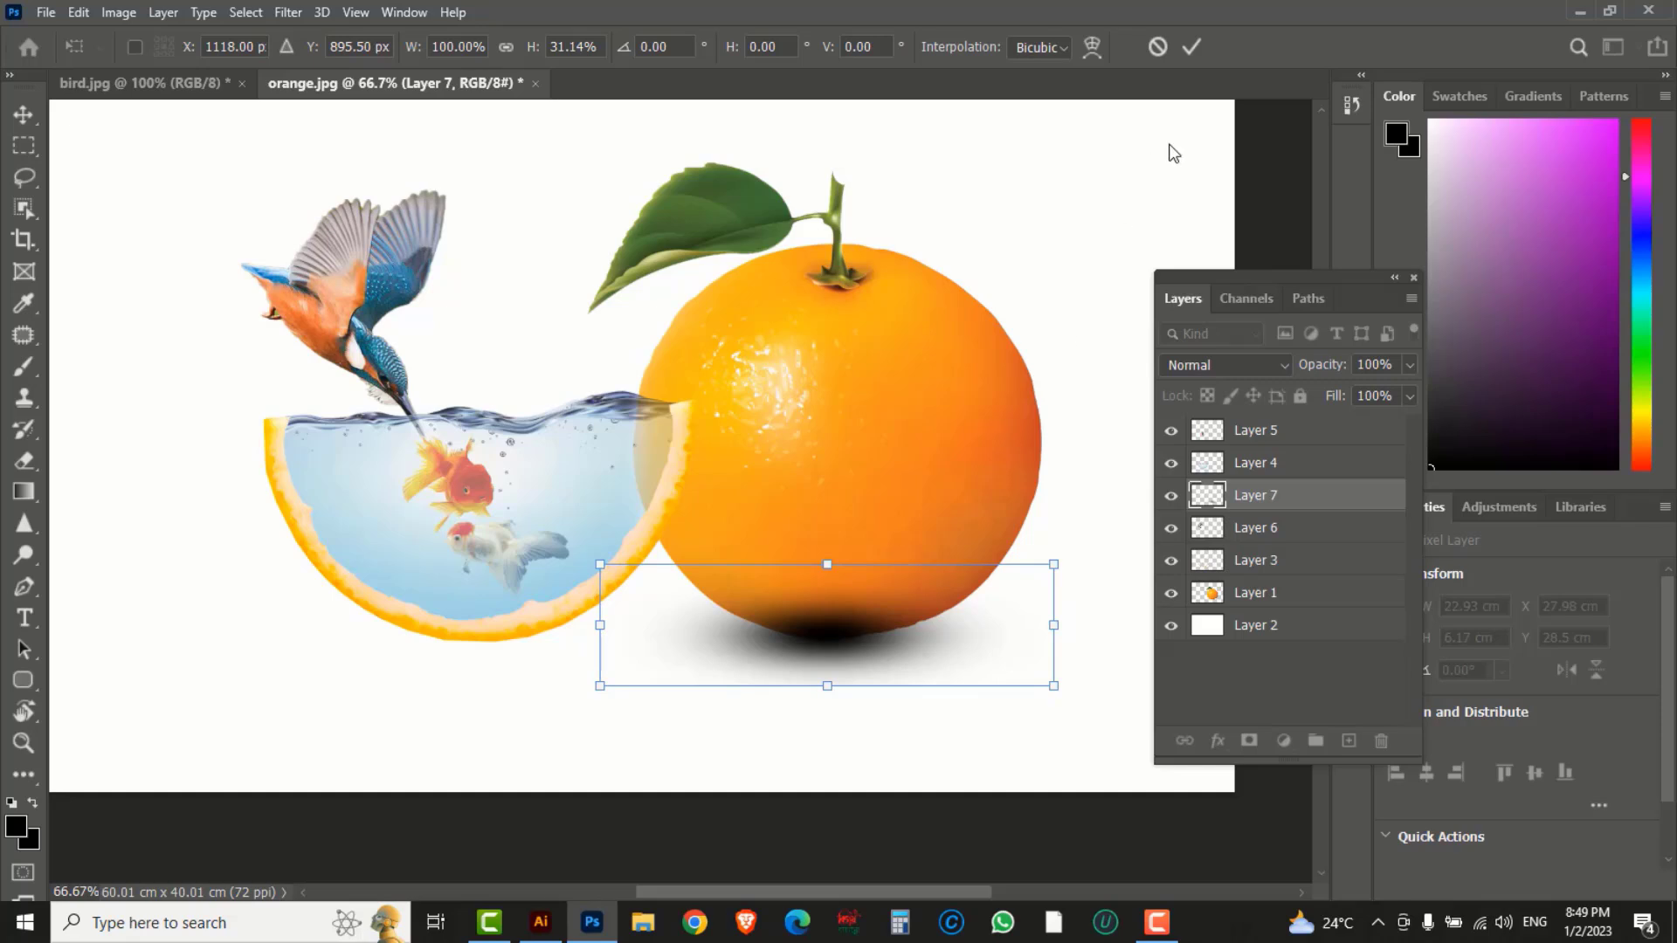
click(1195, 47)
key(b)
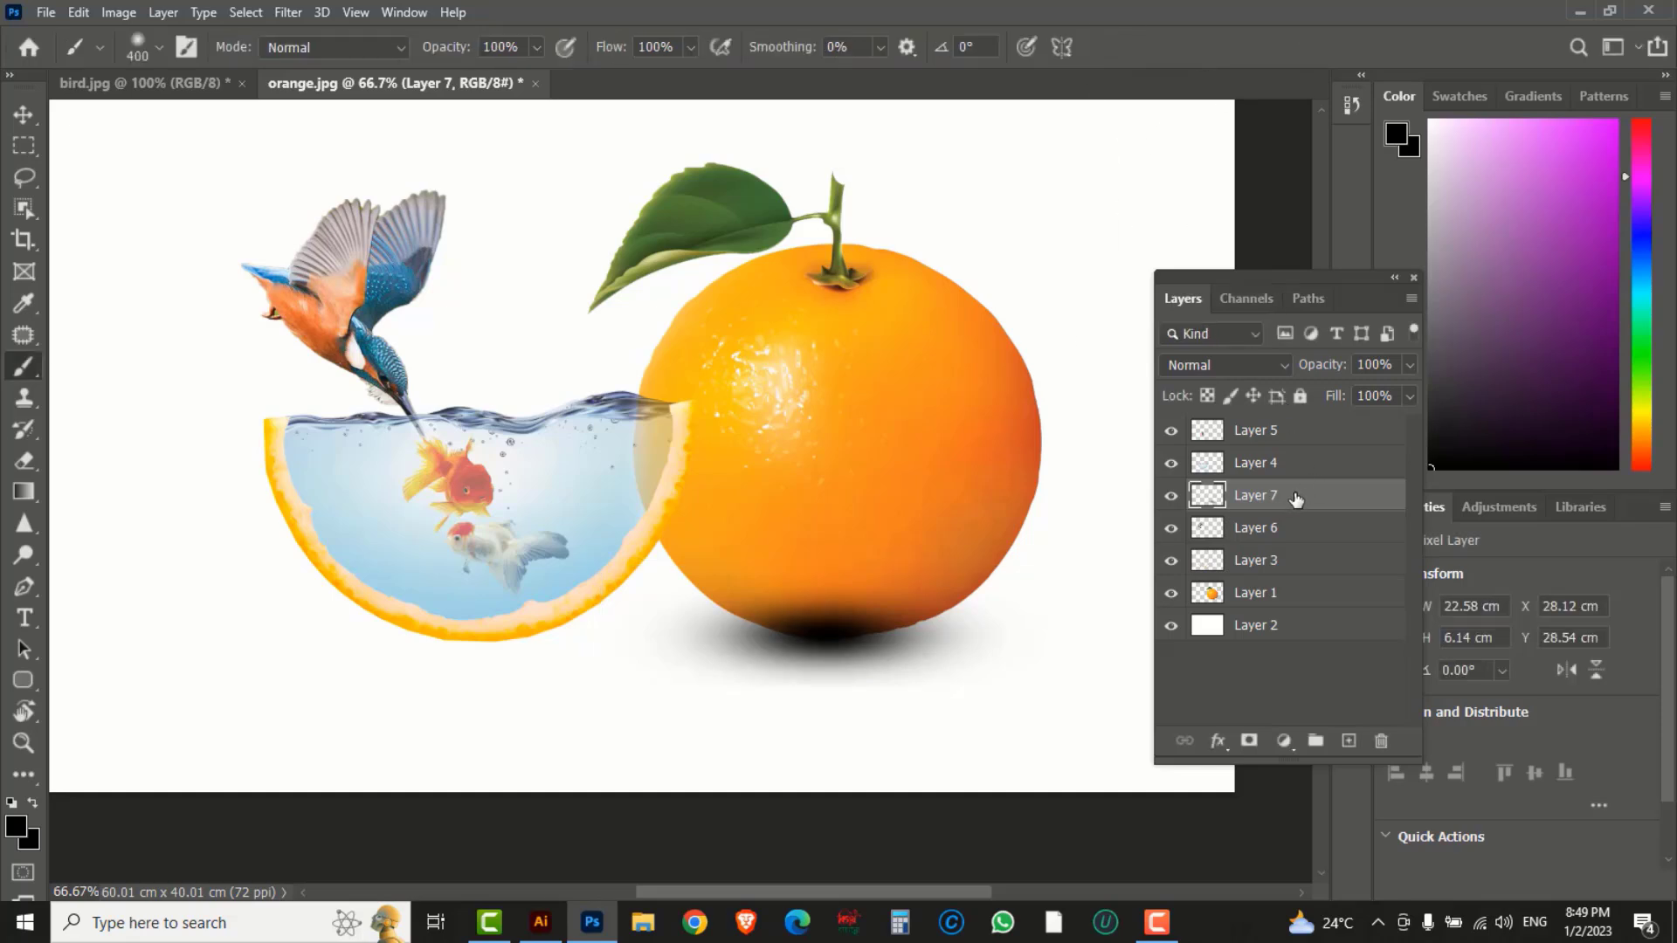
drag(1296, 499, 1291, 606)
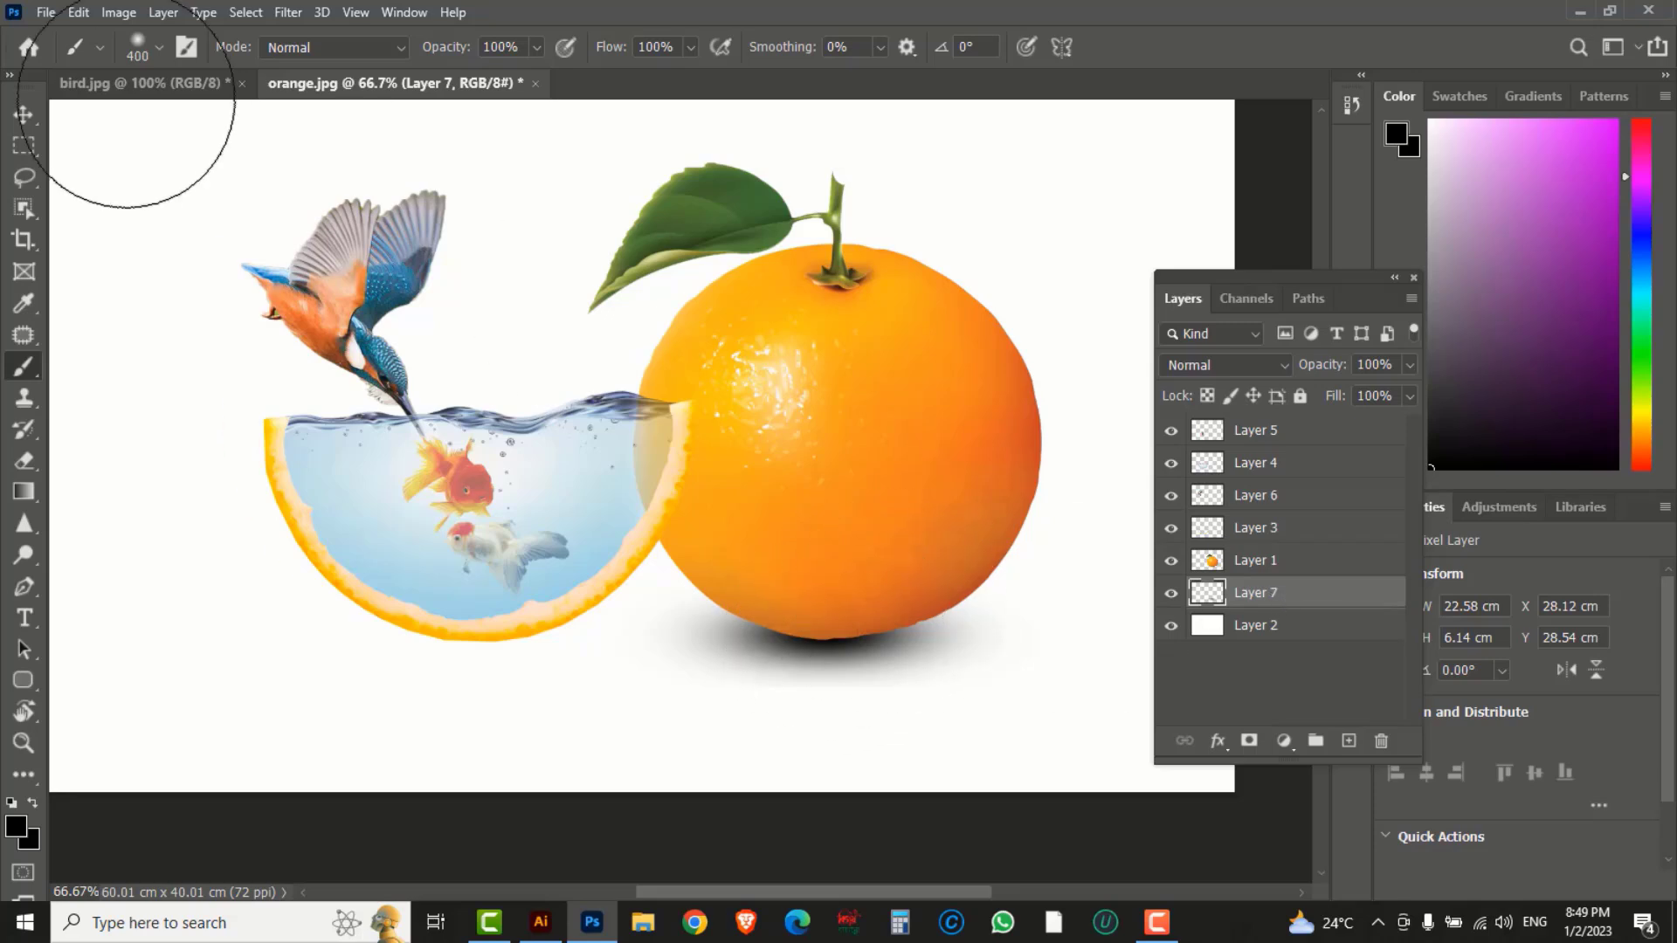
Duplicate the shadow to beneath the orange slice and set both shadow layers to the Multiply blend mode.
click(23, 118)
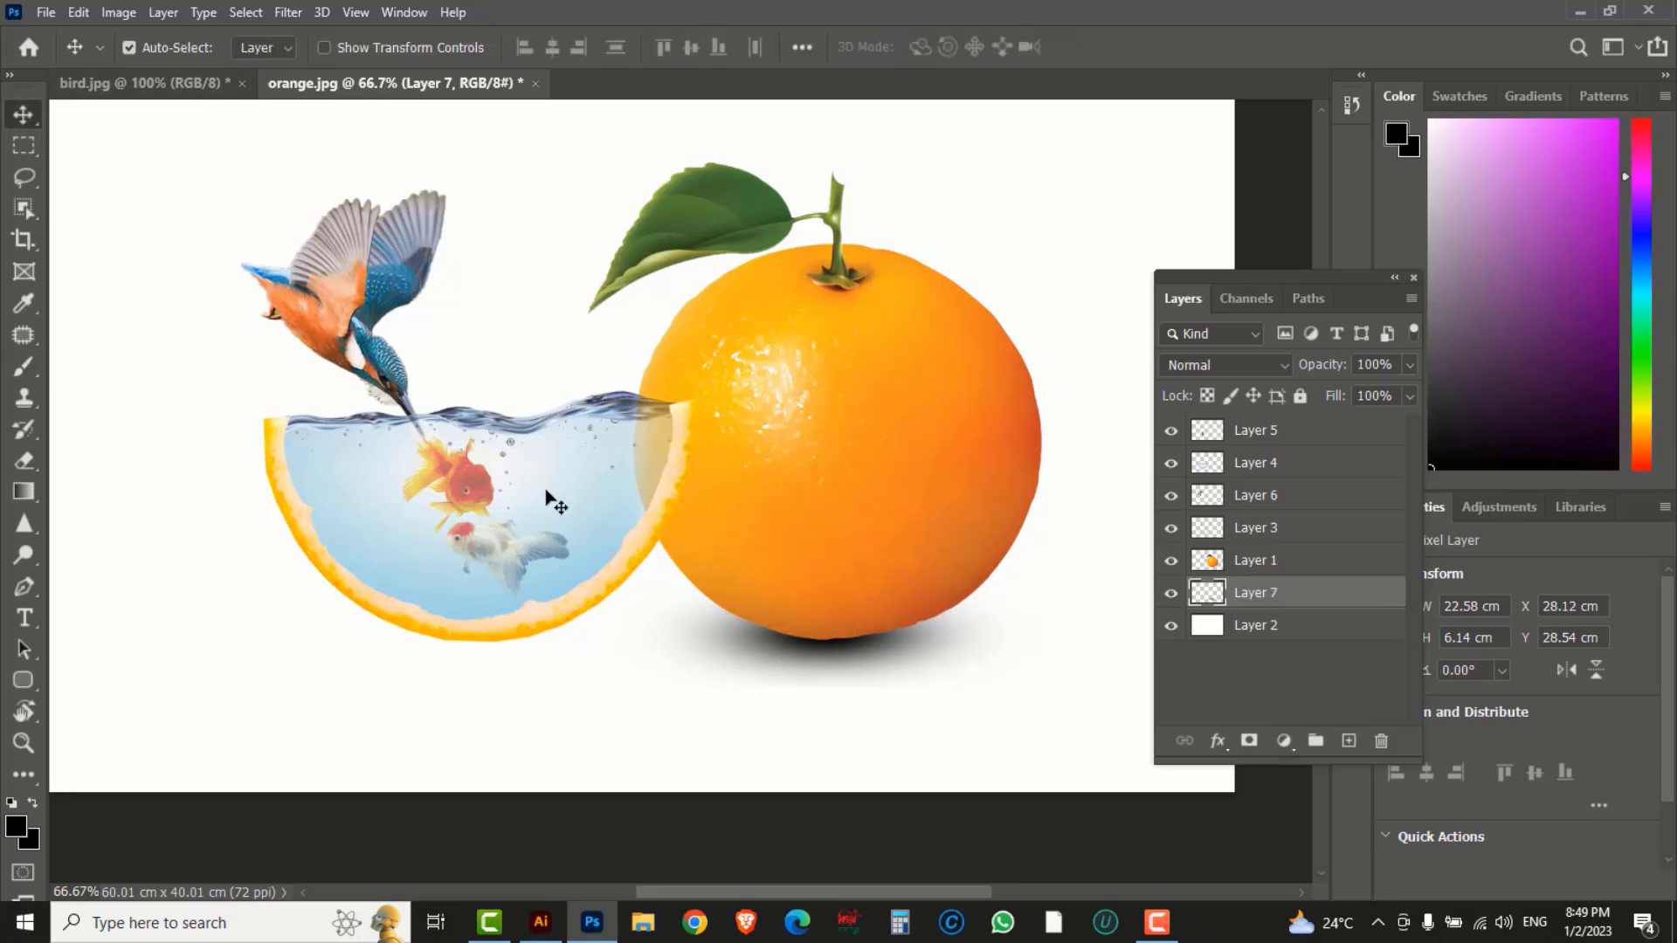
drag(824, 661, 494, 660)
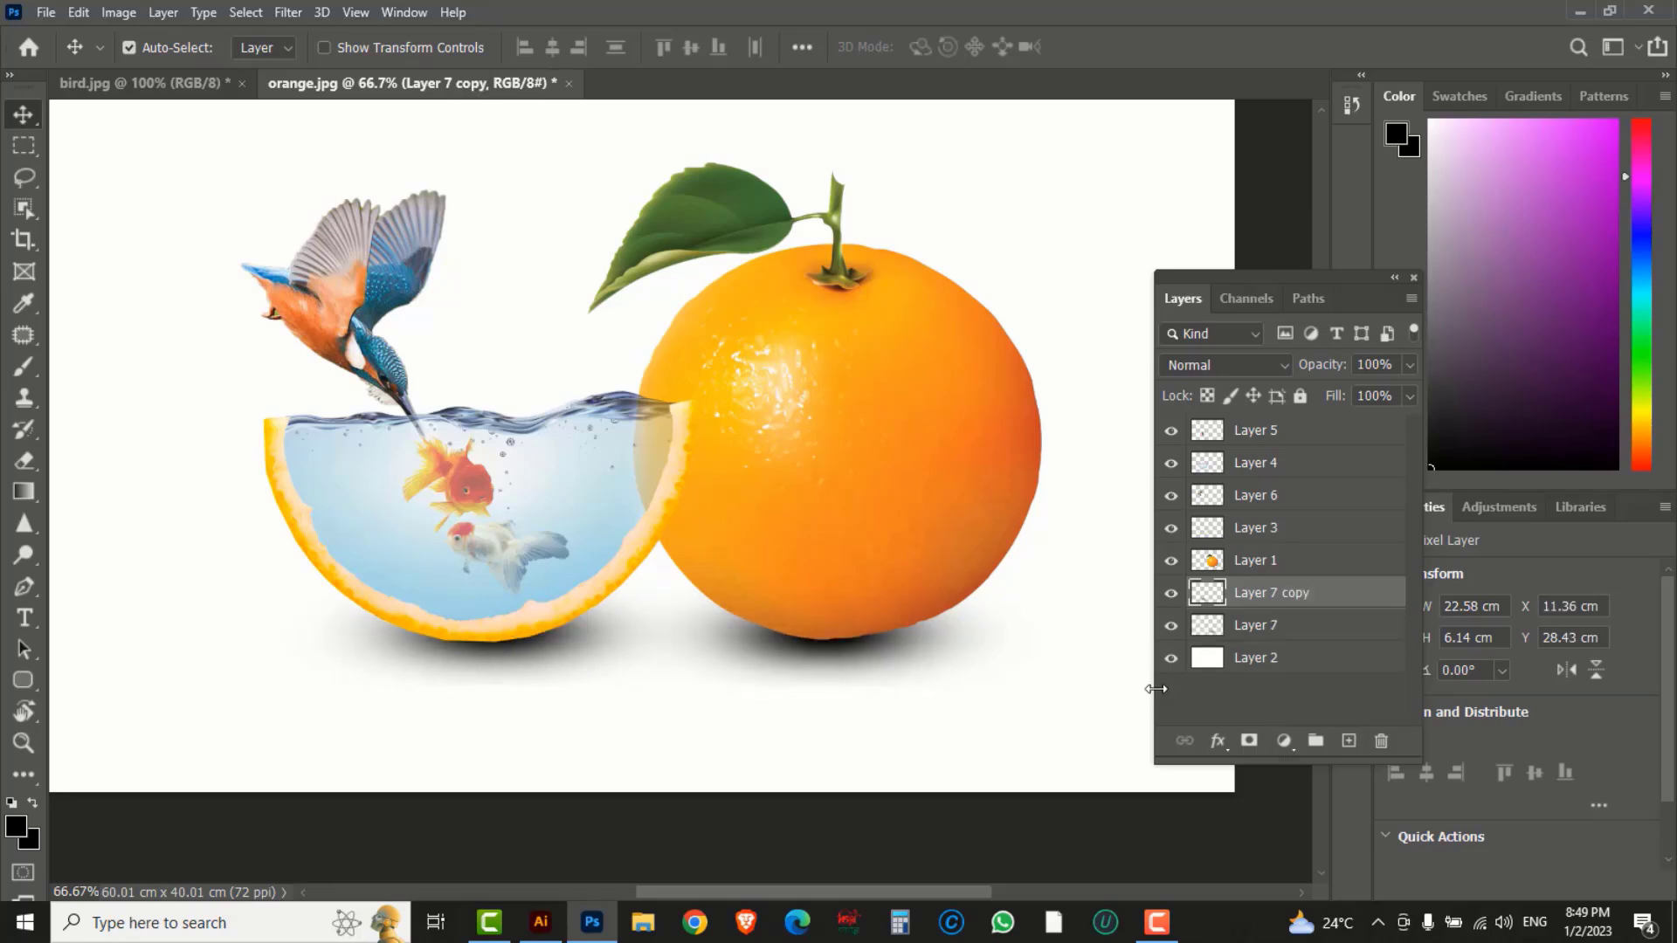
click(1277, 363)
click(1193, 382)
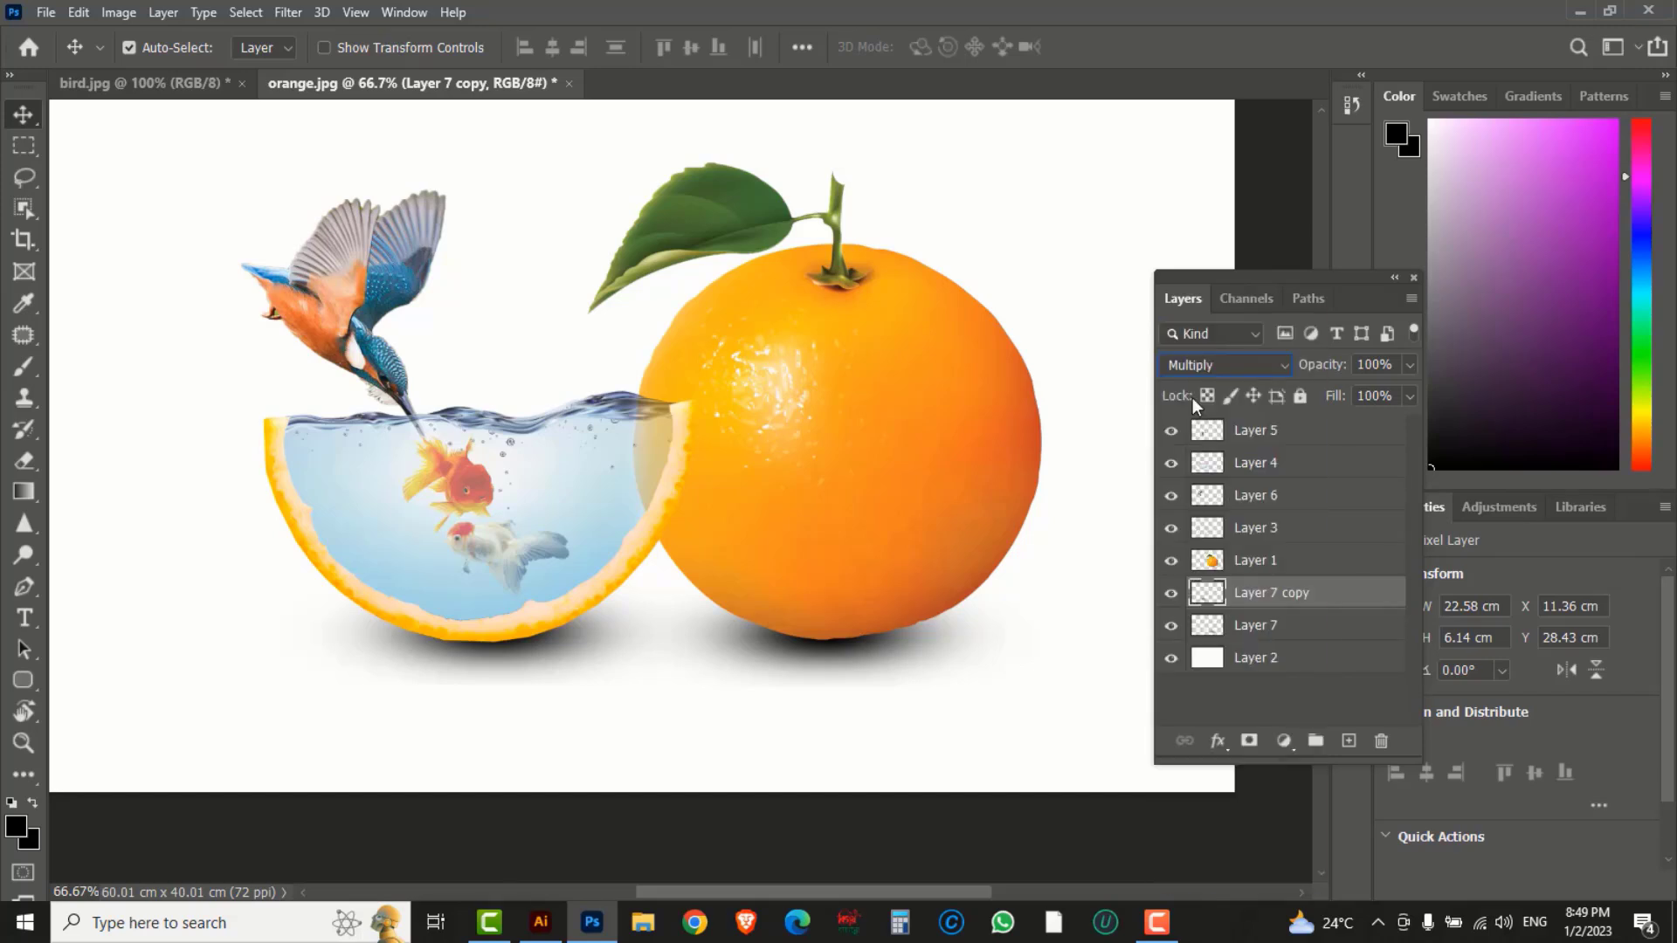
click(1286, 626)
click(1280, 365)
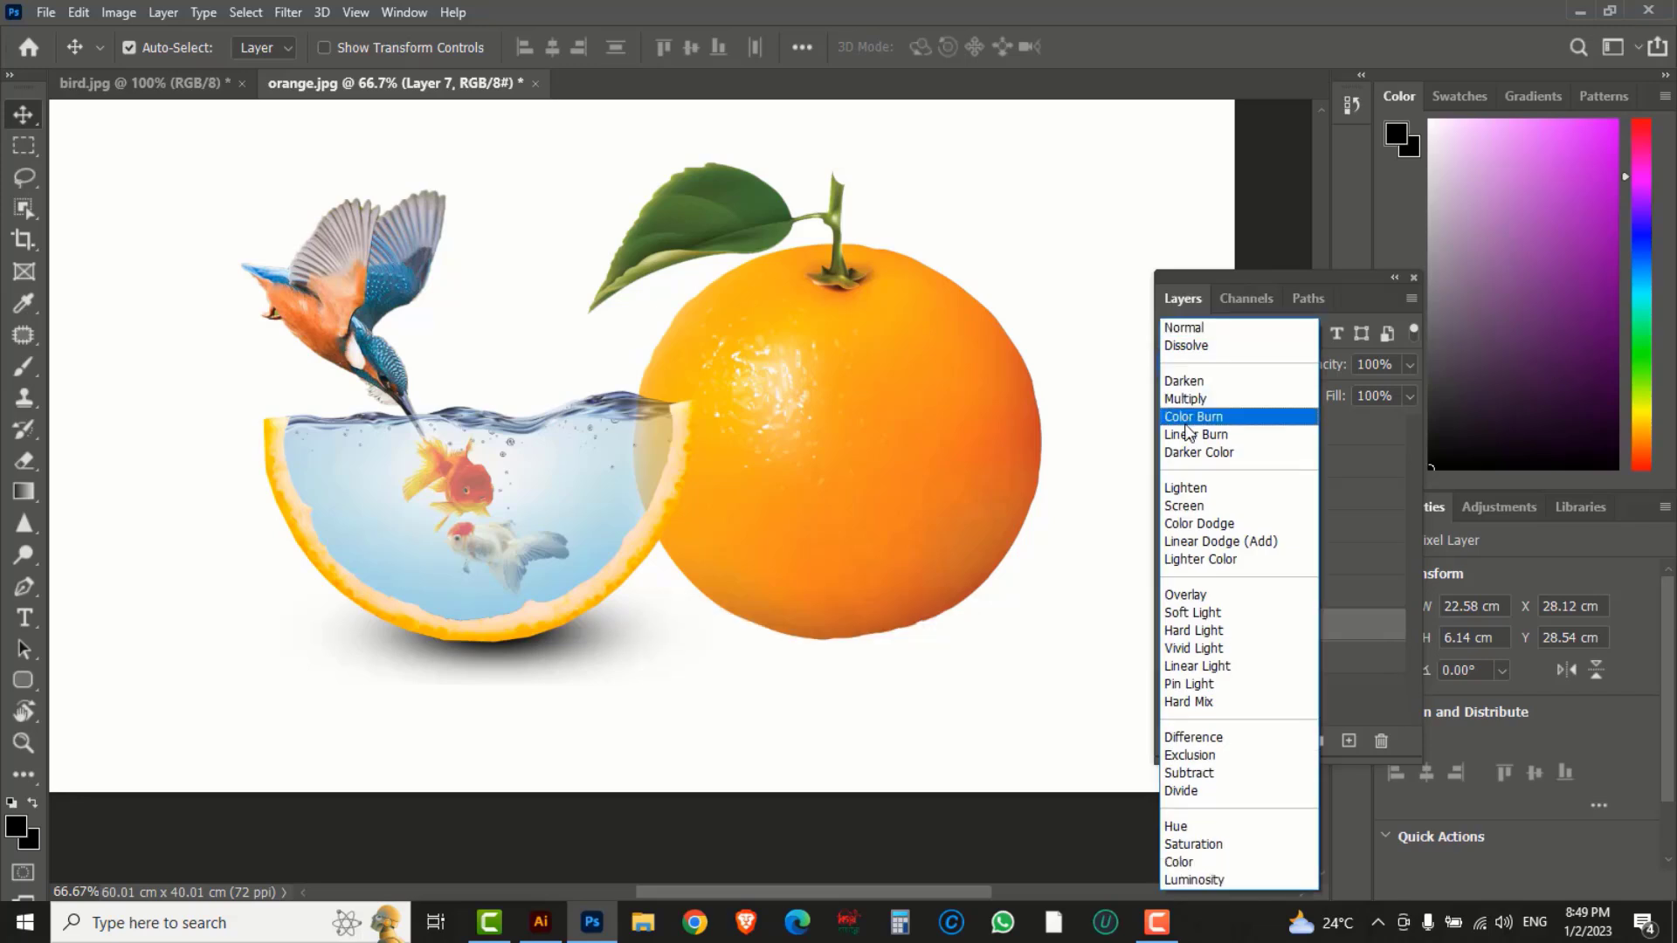
click(1188, 399)
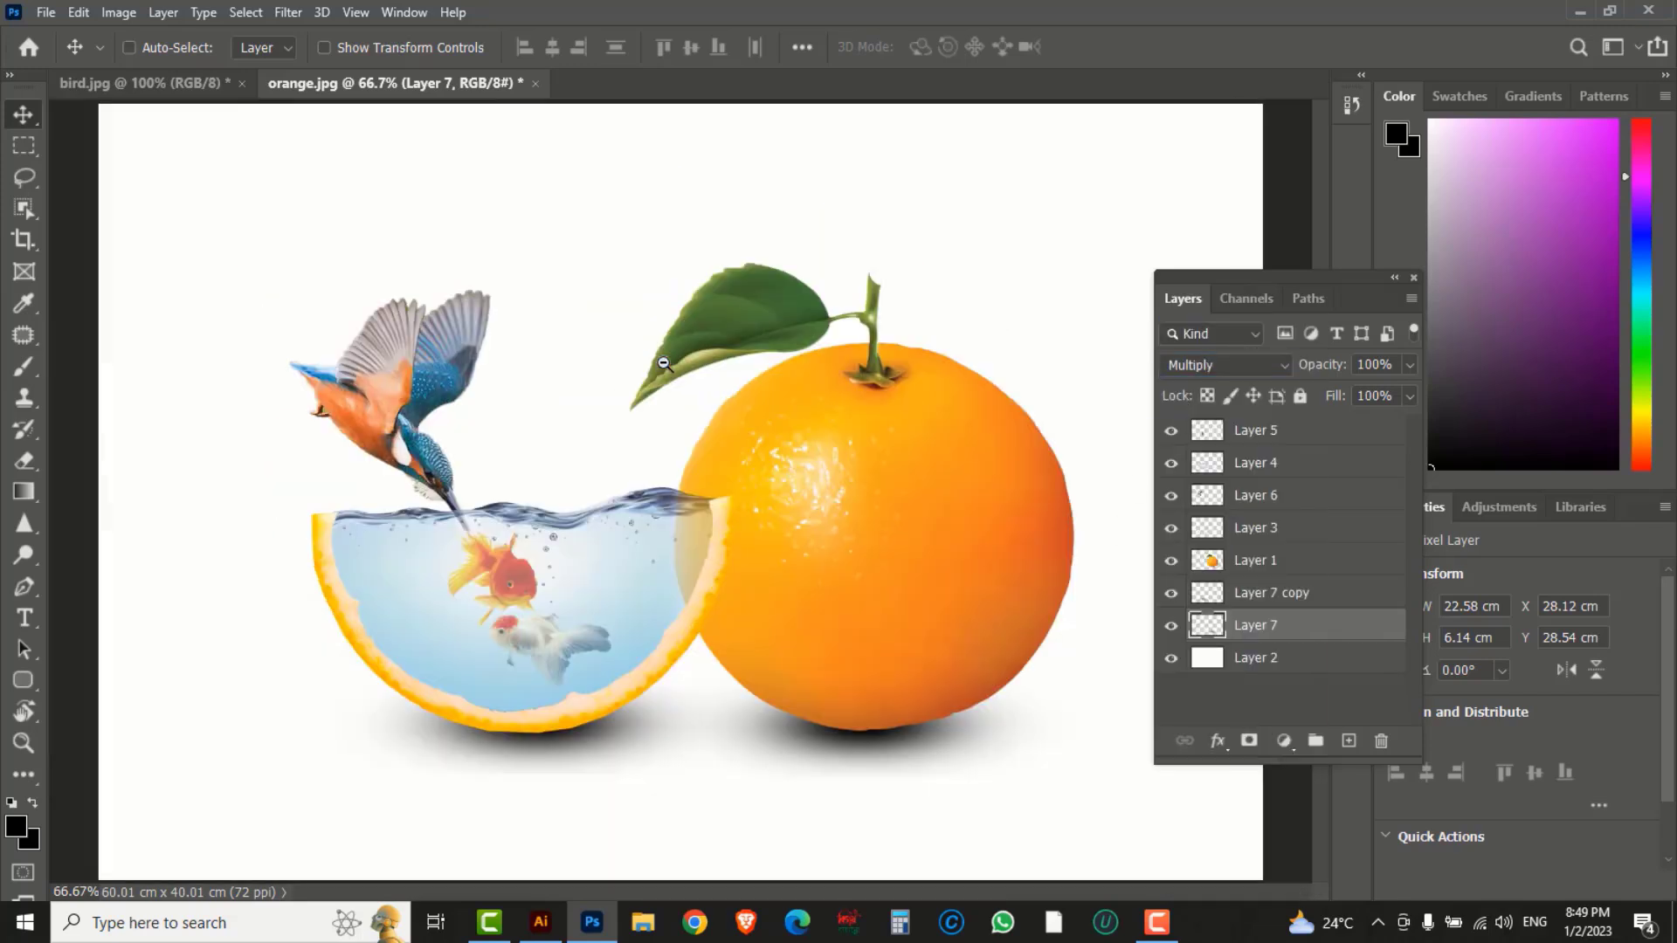
Save the document in Photoshop format as photo manipulation in the PHOTOMANIPULATION folder and hide the panels to view the artwork.
key(ctrl+minus)
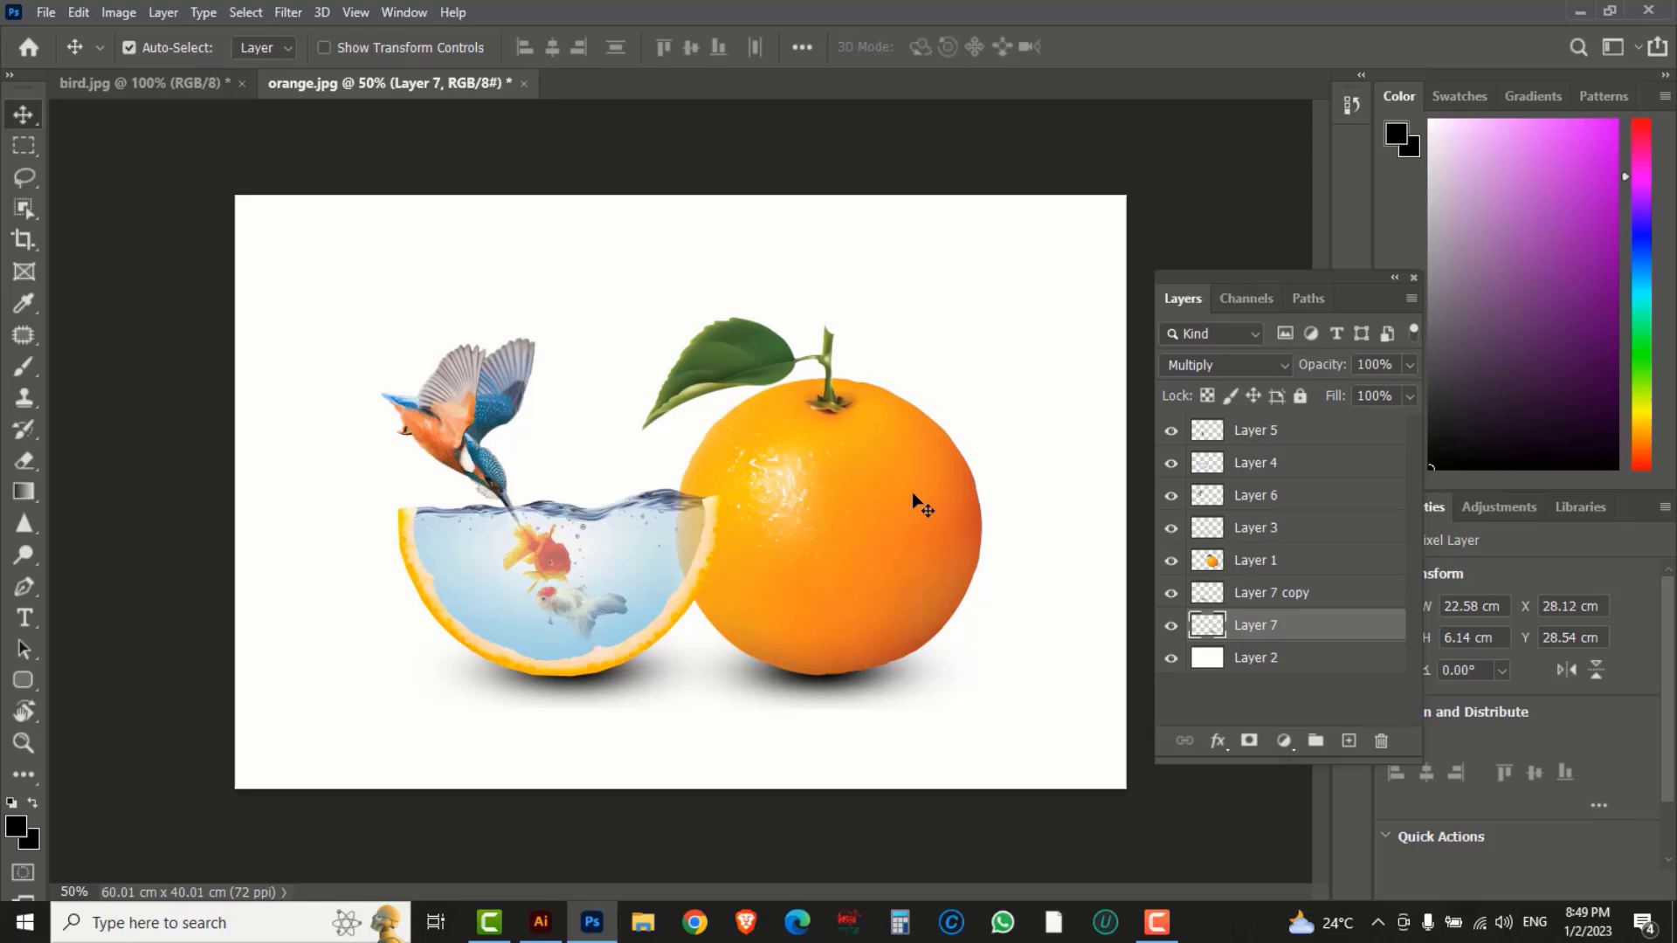
click(40, 18)
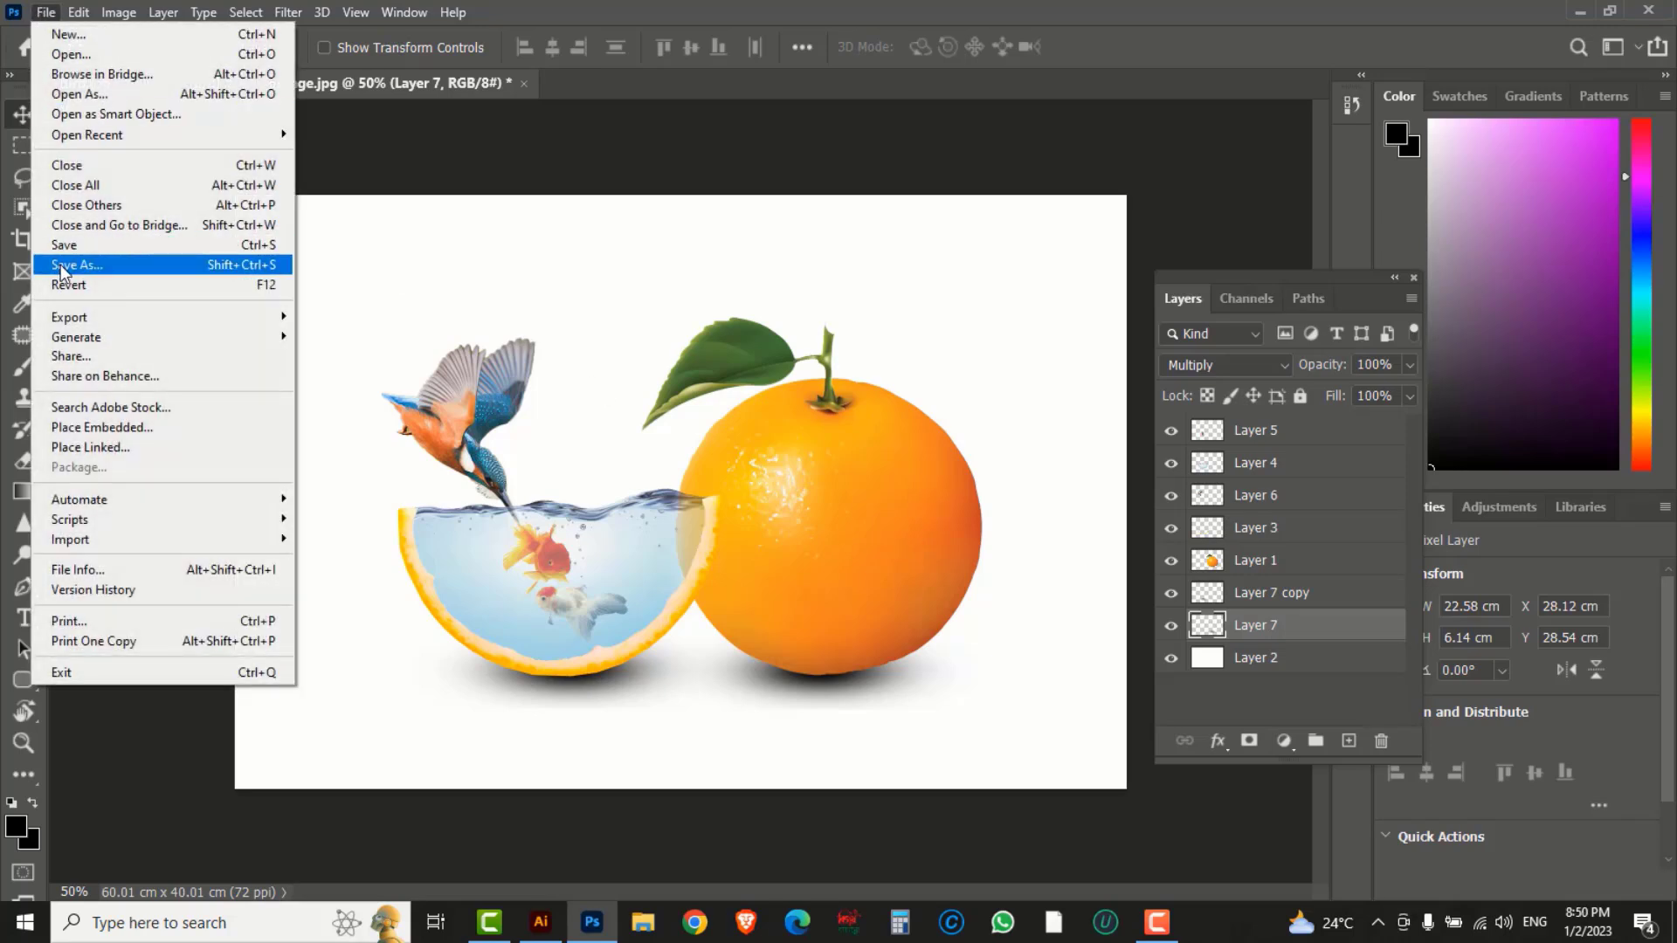
click(61, 266)
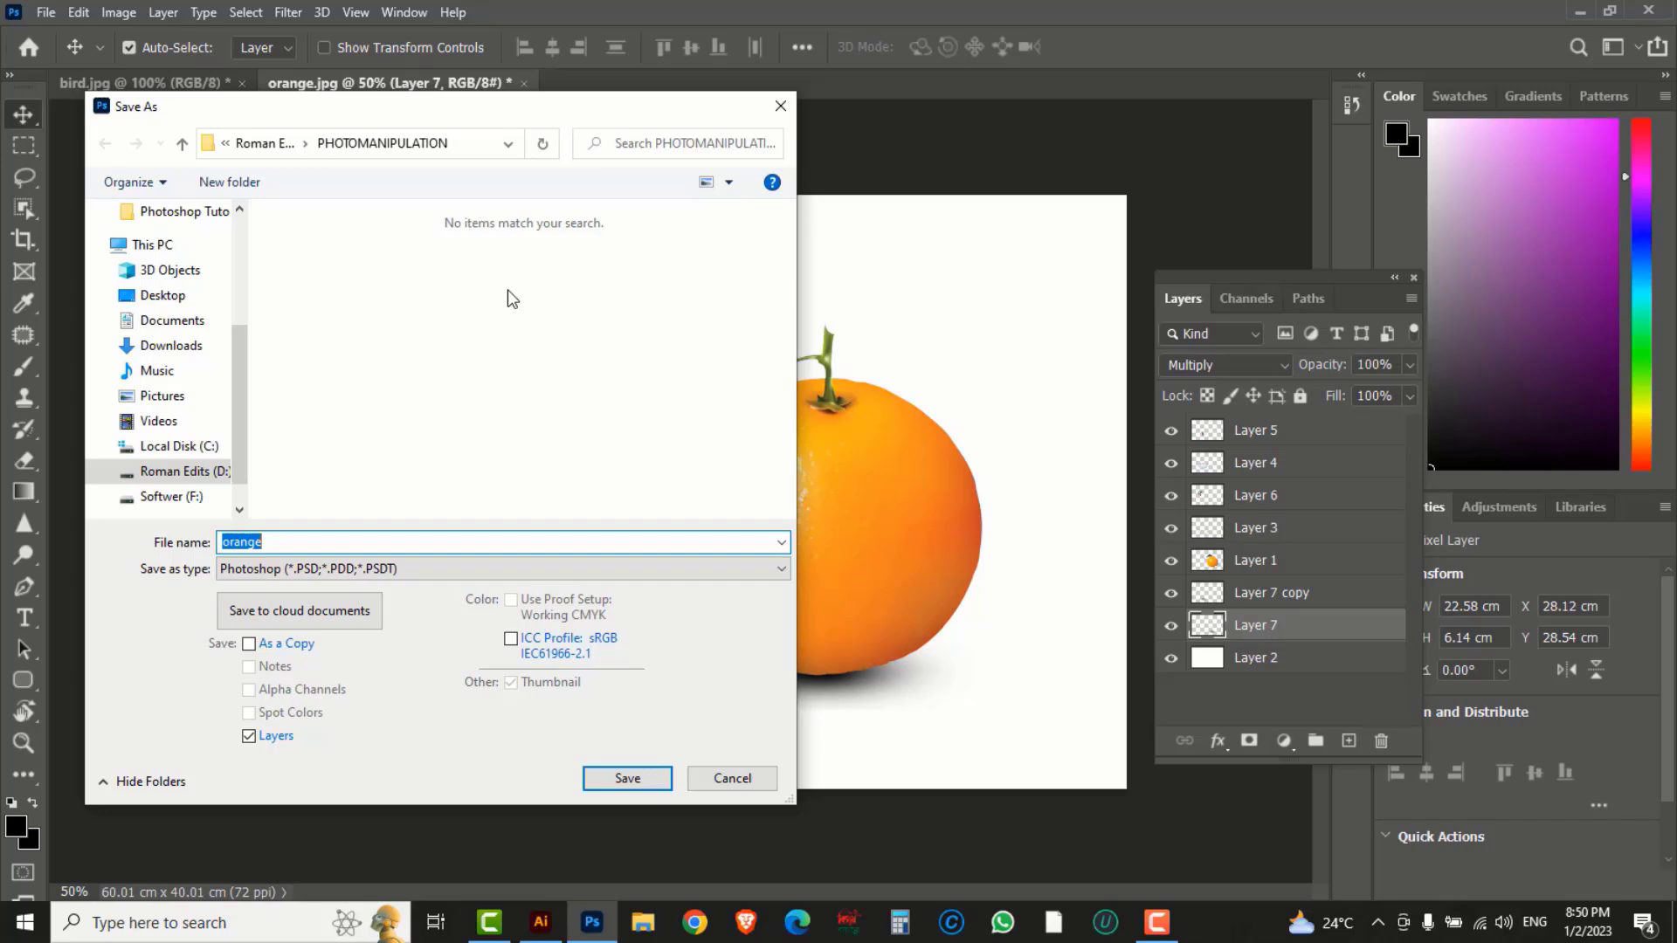
text(photo manipulation)
click(628, 780)
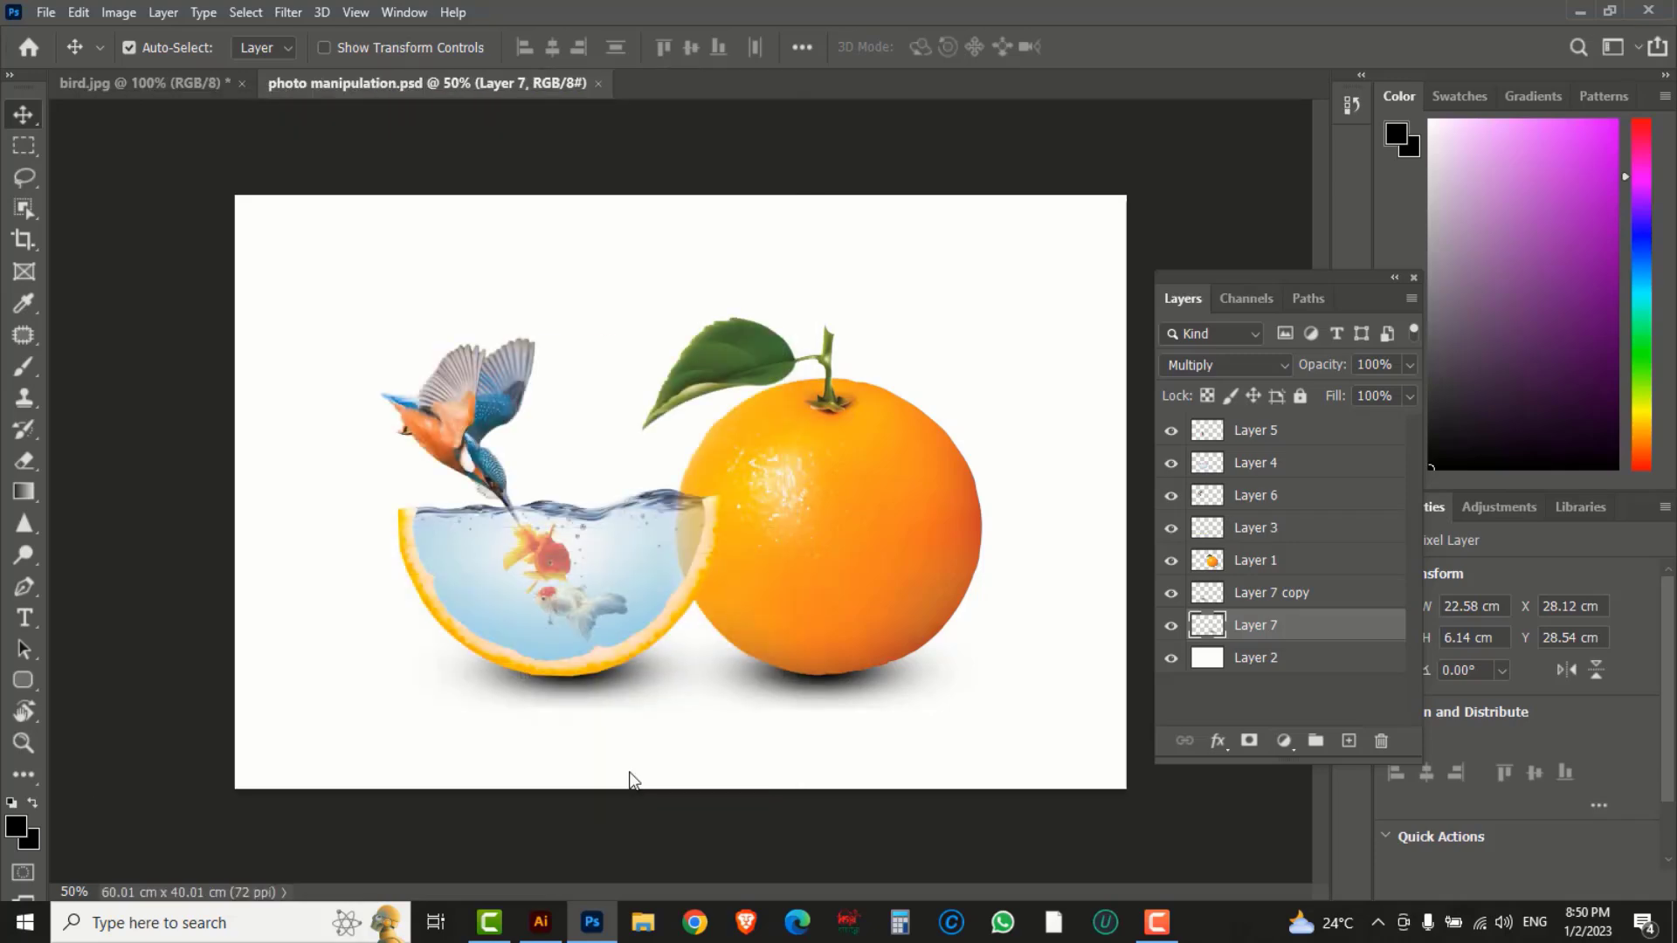
key(Tab)
key(ctrl+plus)
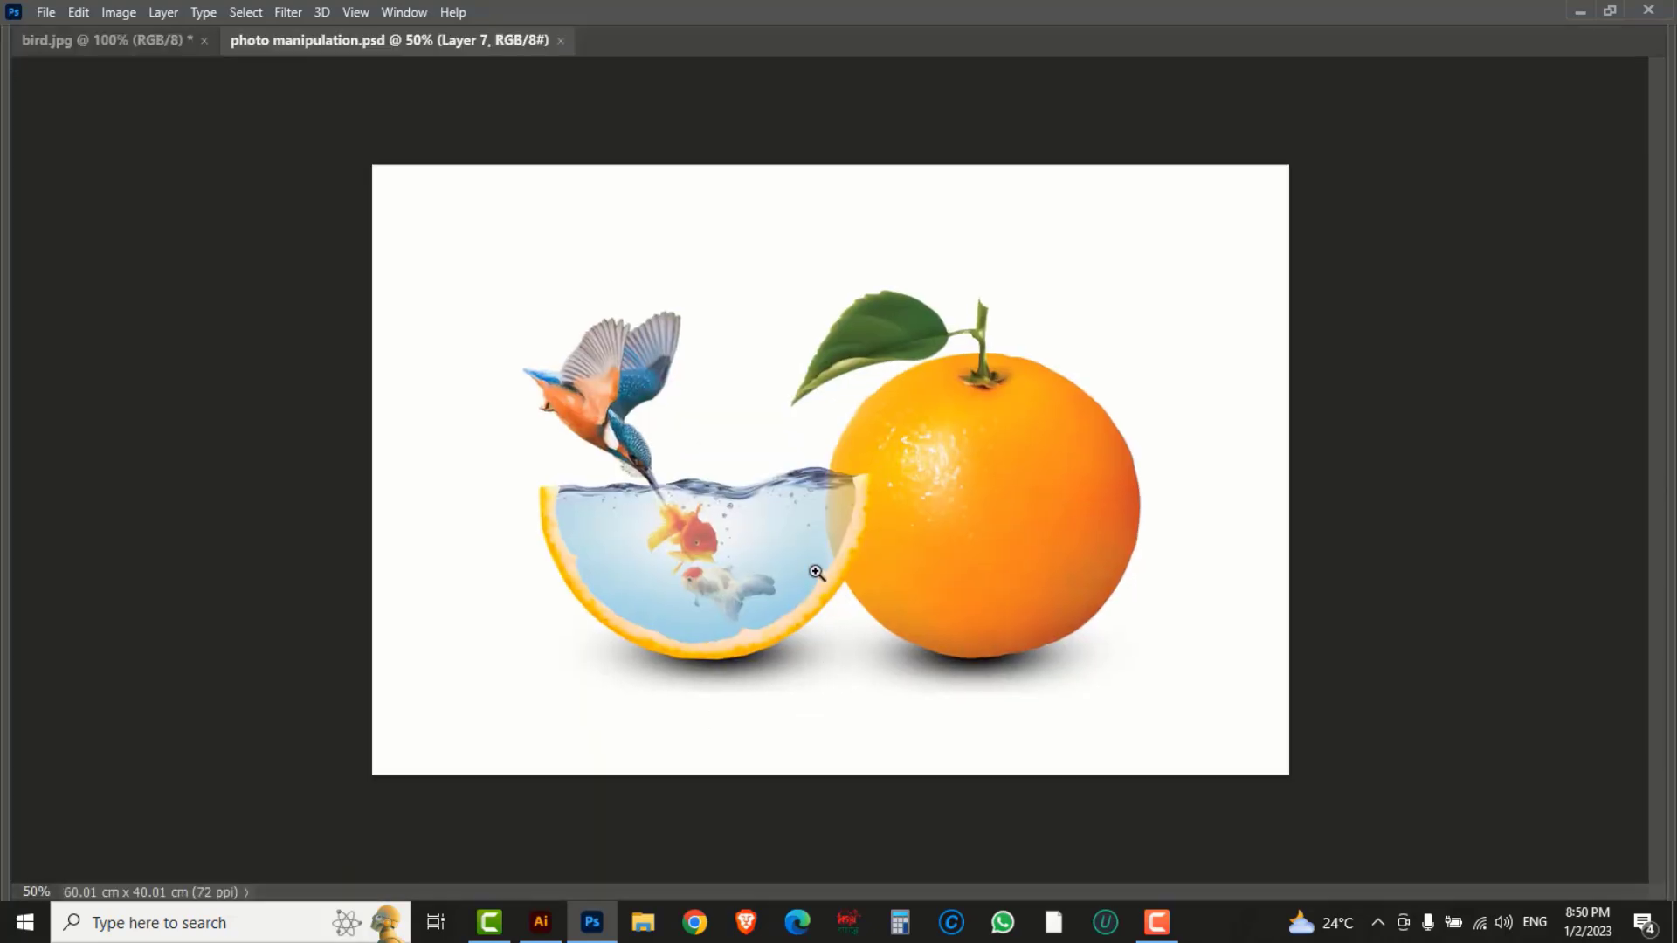